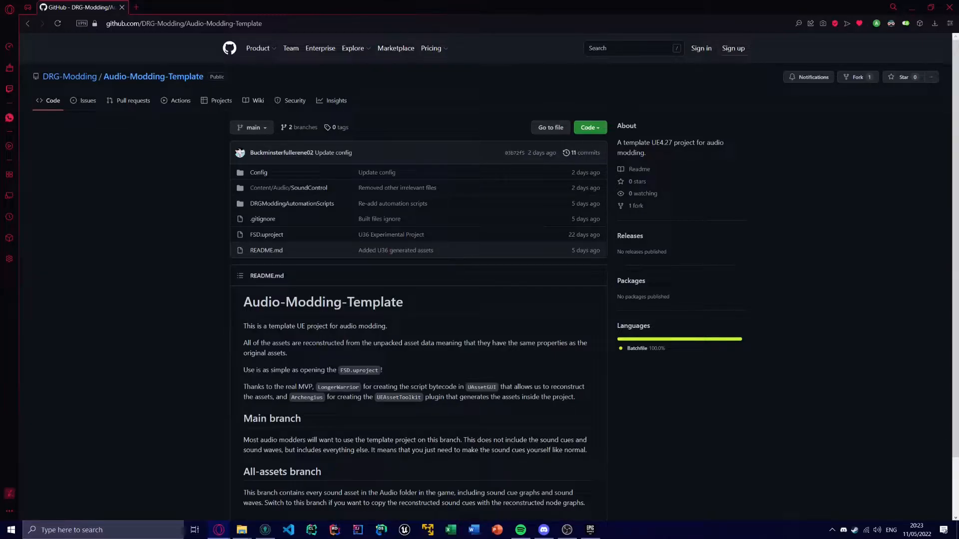
# View the U36 DRG Modding Tools post in Discord and the engine versions in the Epic Games Launcher, and return to the GitHub repository
pyautogui.hotkey('alt', 'Tab')
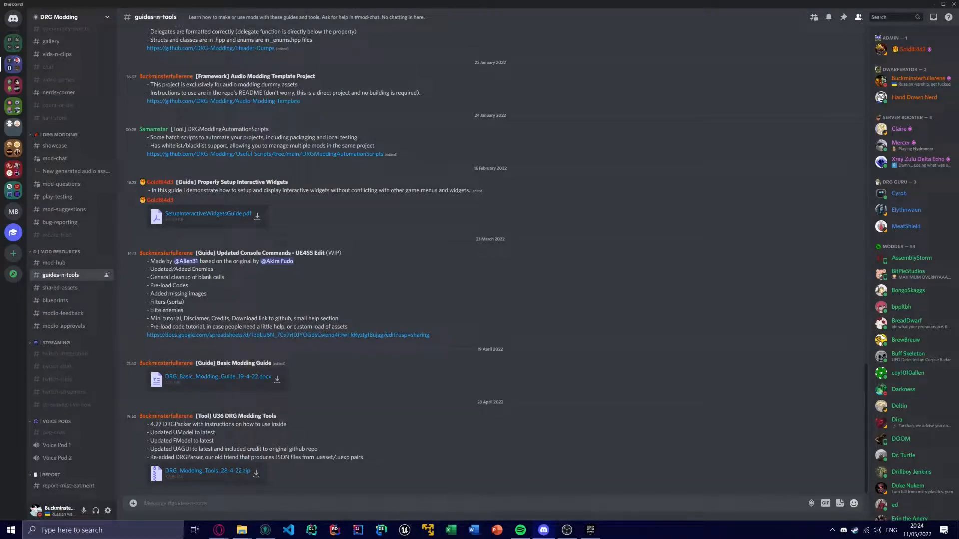
pyautogui.hotkey('alt', 'Tab')
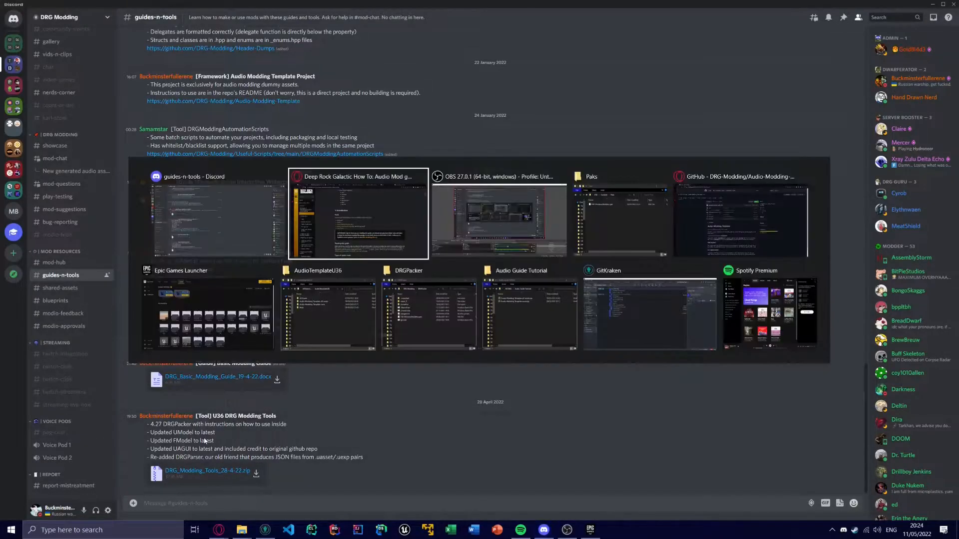
pyautogui.scroll(1, 181, 164)
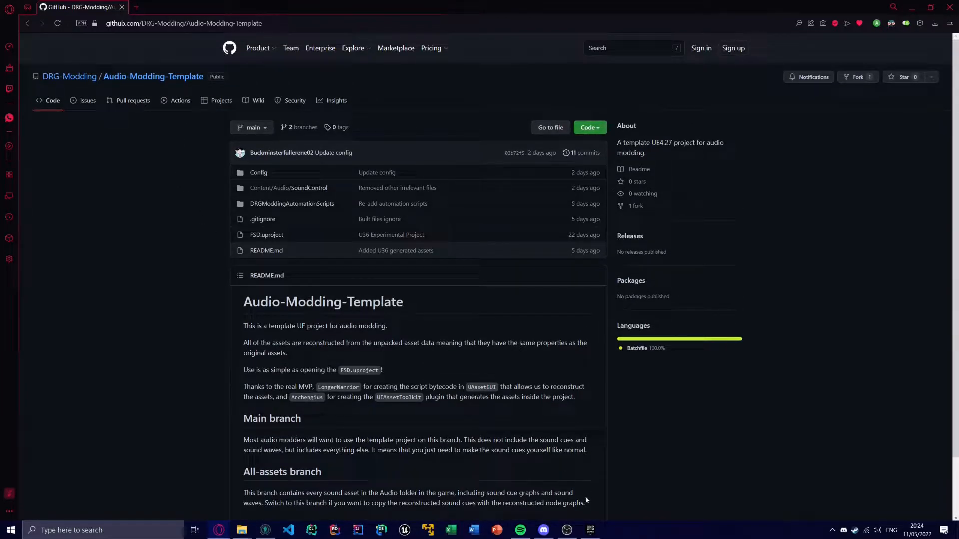
pyautogui.click(591, 530)
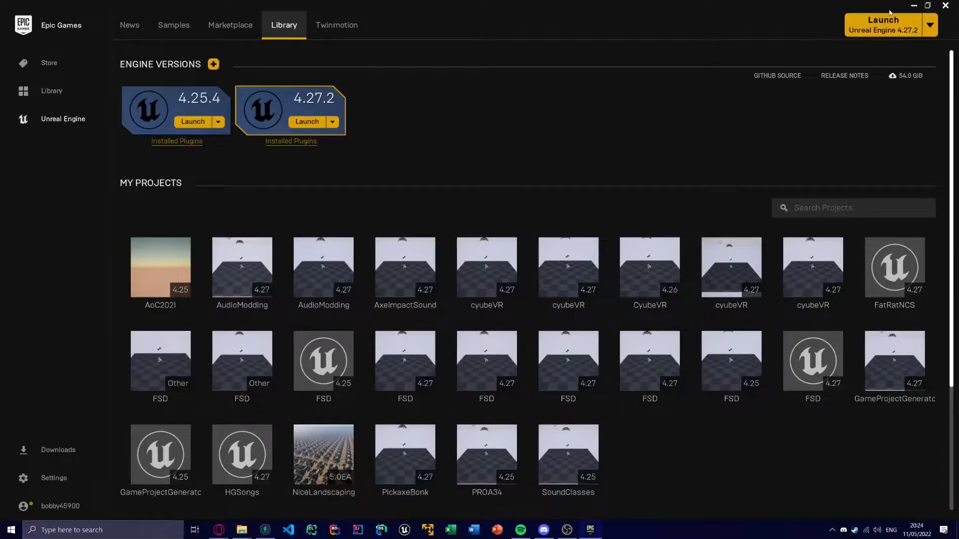
pyautogui.click(913, 6)
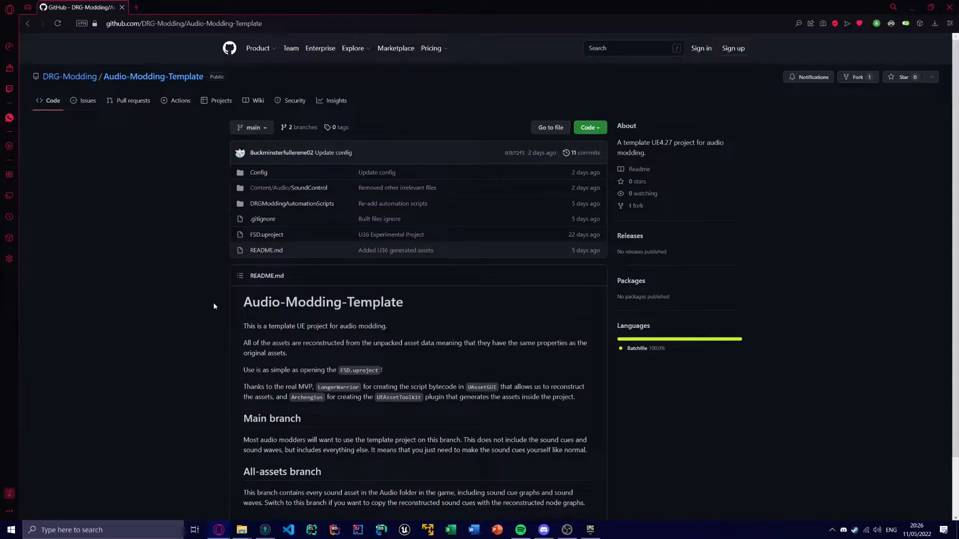
# Check the repository's available branches and view the Content/Audio/SoundControl folder on the main branch
pyautogui.scroll(-1, 223, 295)
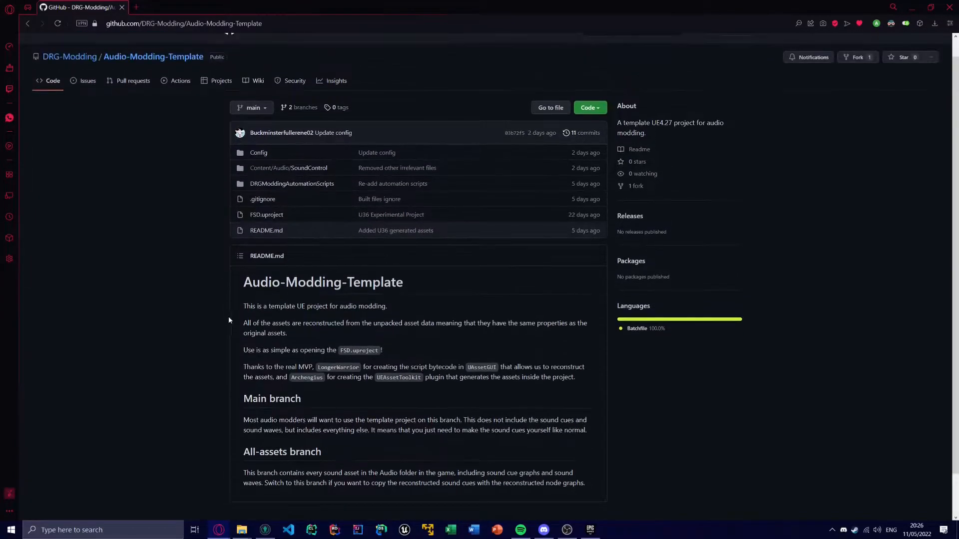
pyautogui.click(252, 108)
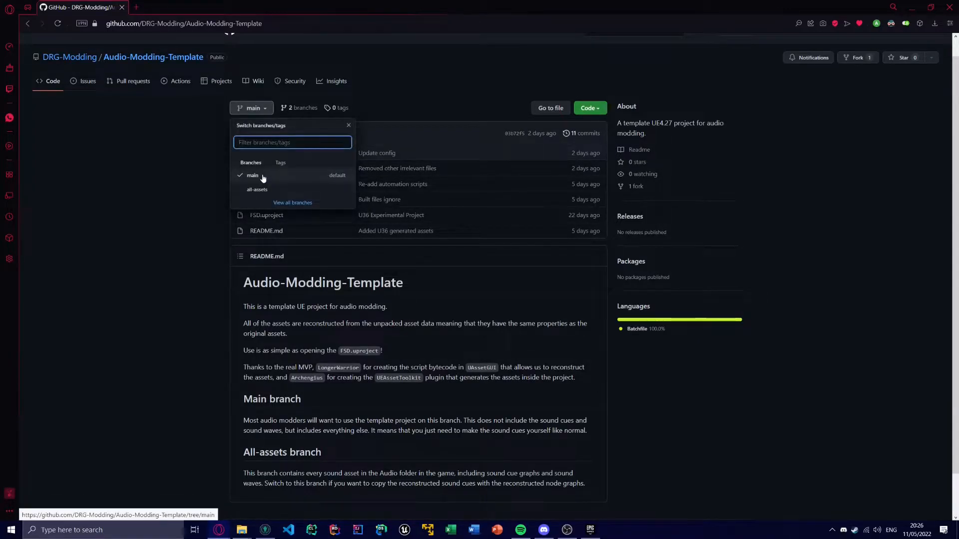
pyautogui.click(193, 166)
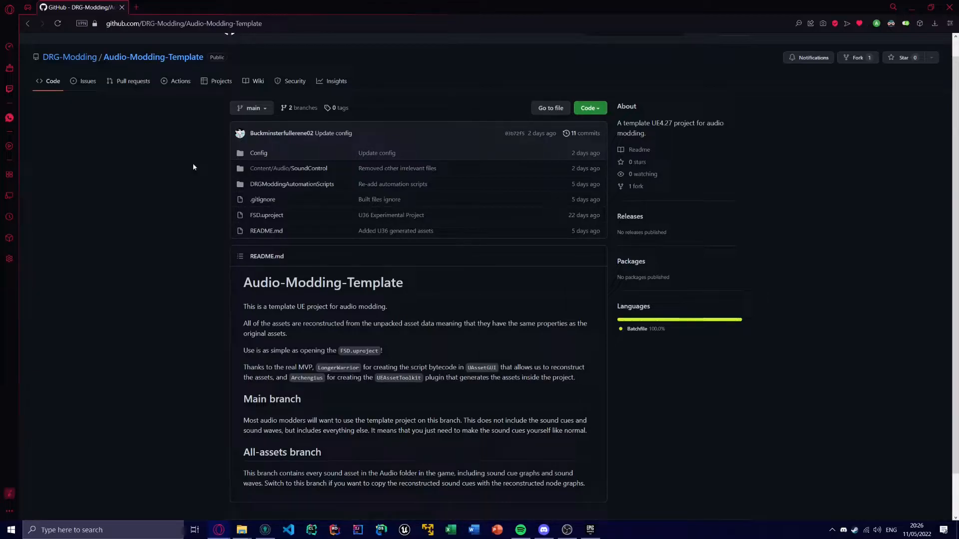
pyautogui.click(278, 169)
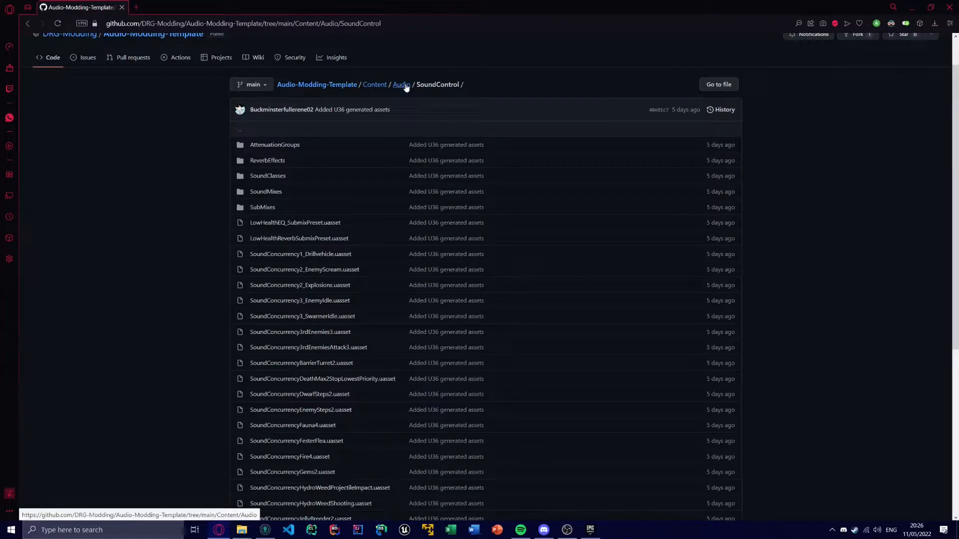
# Switch the repository to the all-assets branch and browse into Content/Audio/Music/Boss/AudioFiles
pyautogui.click(330, 85)
pyautogui.click(252, 128)
pyautogui.click(257, 208)
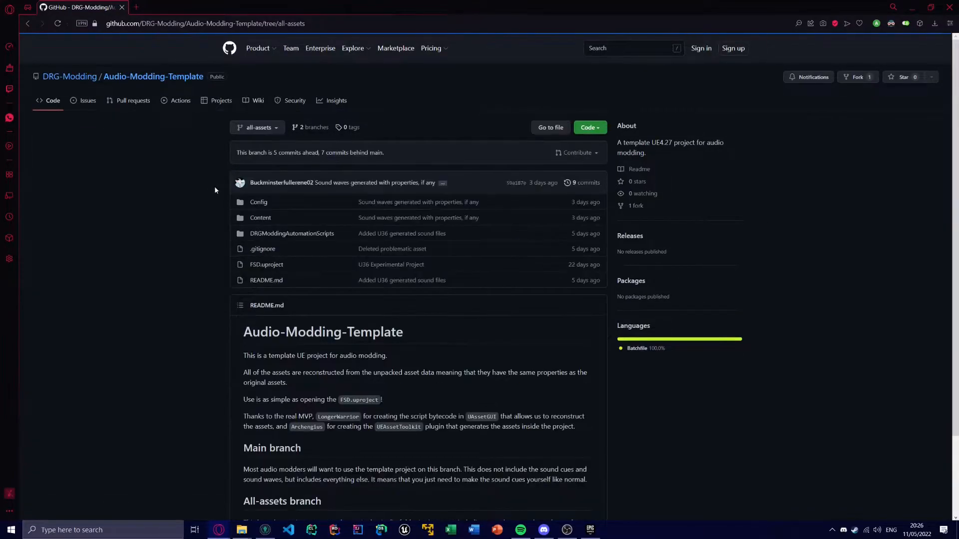
pyautogui.click(256, 218)
pyautogui.click(261, 234)
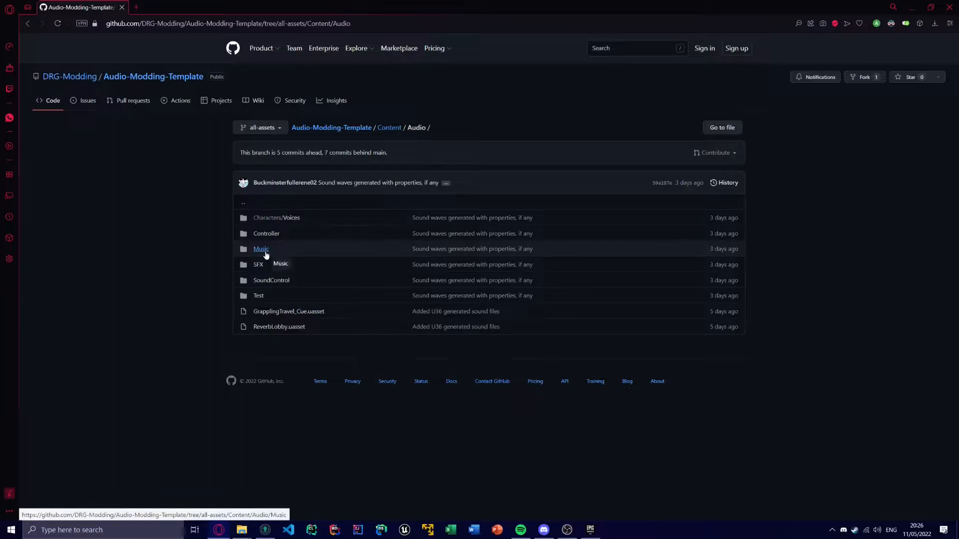
pyautogui.click(263, 251)
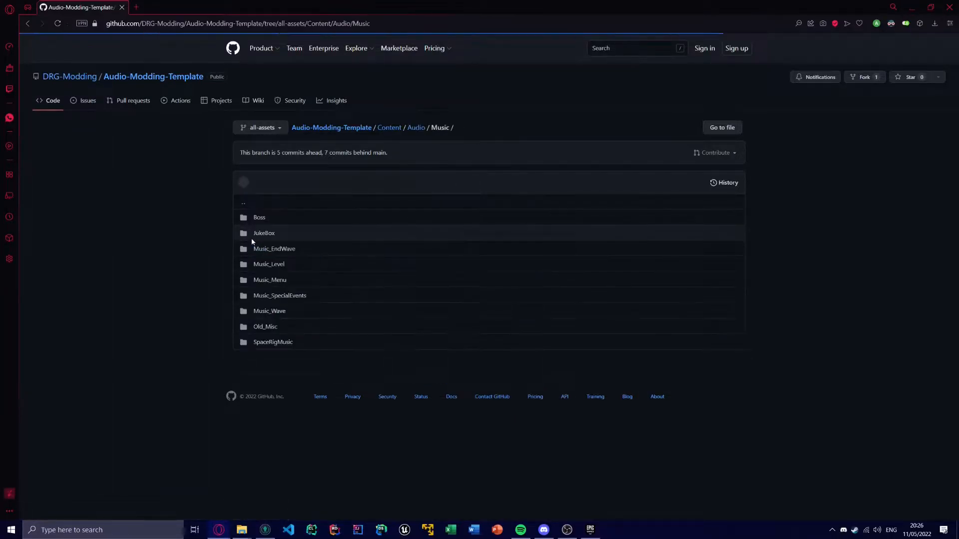
pyautogui.click(260, 219)
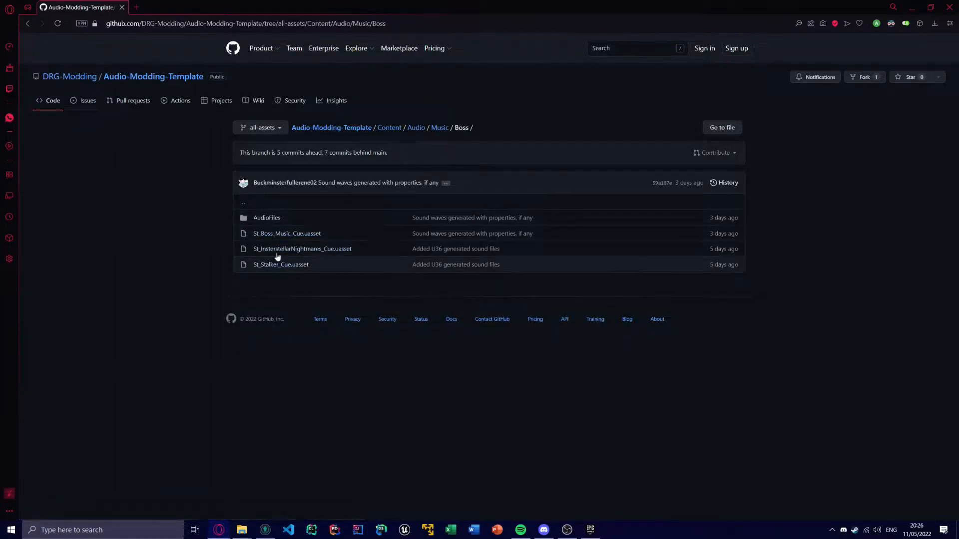
pyautogui.click(262, 219)
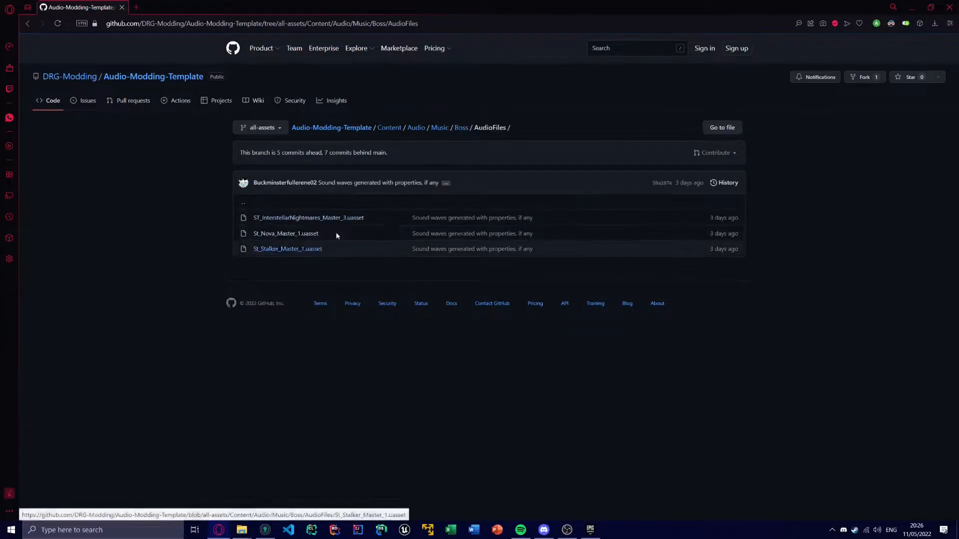
# Return to the repository root on the main branch and view its clone and ZIP download options
pyautogui.click(364, 129)
pyautogui.click(271, 128)
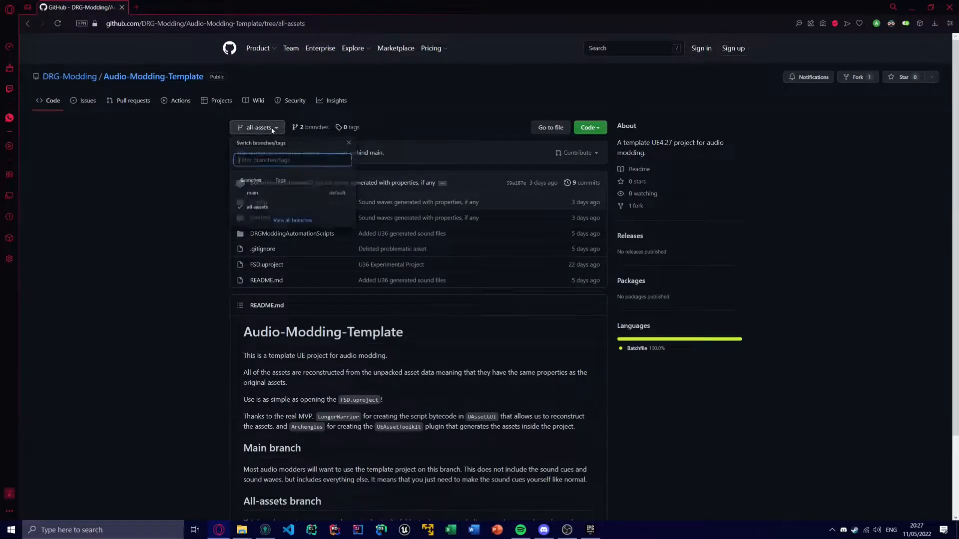
pyautogui.click(255, 194)
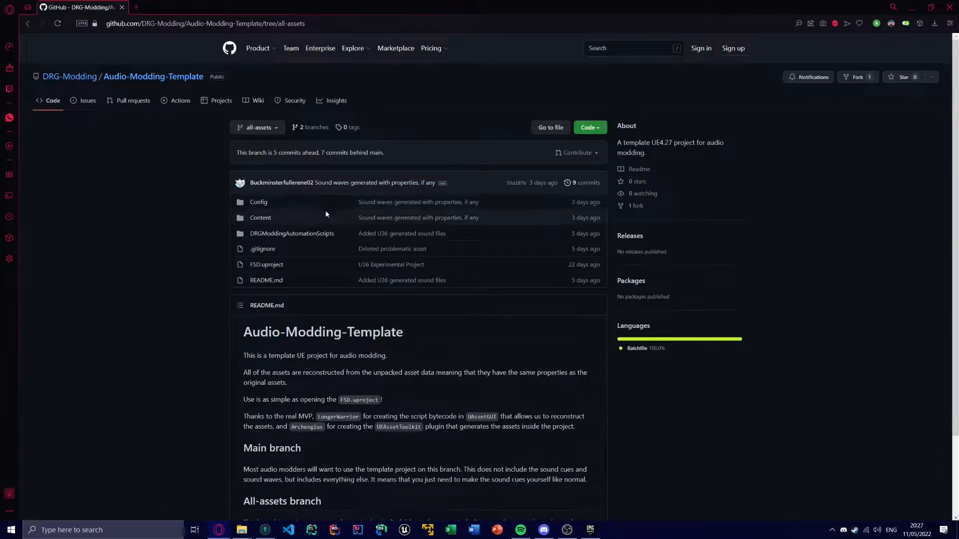
pyautogui.click(258, 128)
pyautogui.click(270, 194)
pyautogui.click(596, 129)
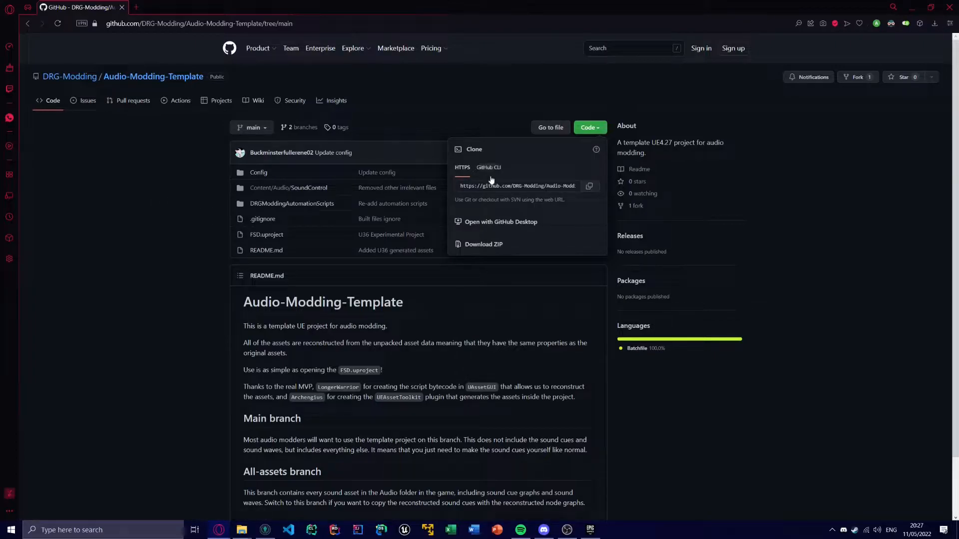
pyautogui.click(99, 206)
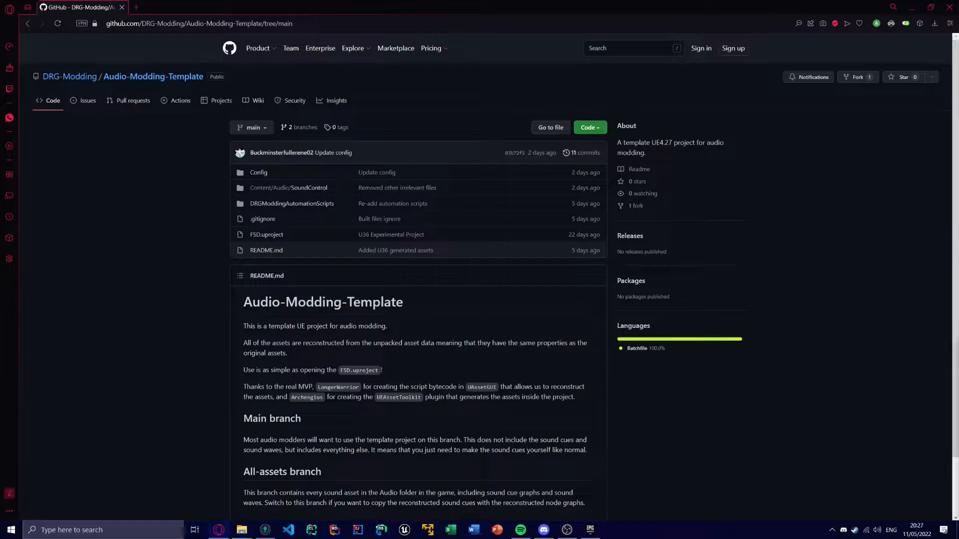
# Delete the Build, DerivedDataCache, Intermediate, Saved and Script folders from the local Audio-Modding-Template-main project in File Explorer
pyautogui.click(197, 351)
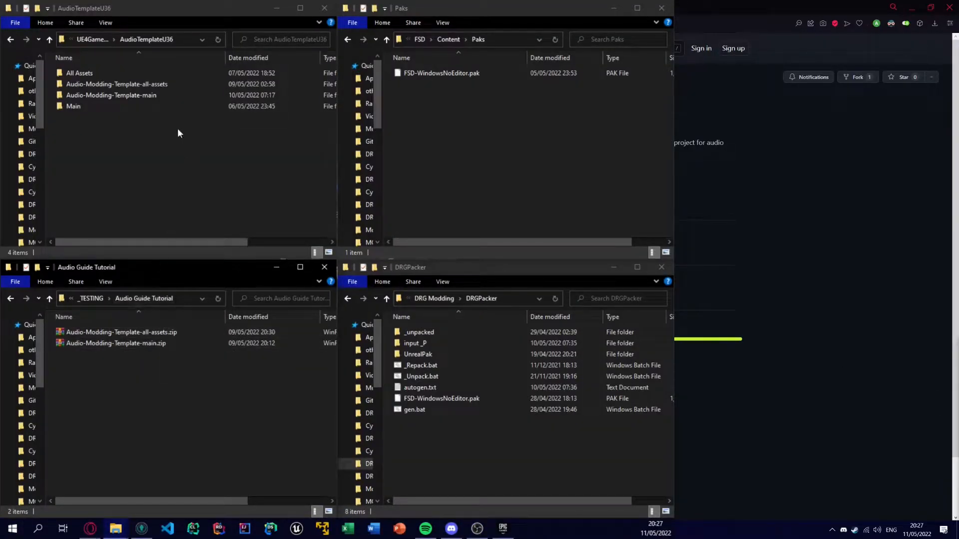
pyautogui.doubleClick(164, 95)
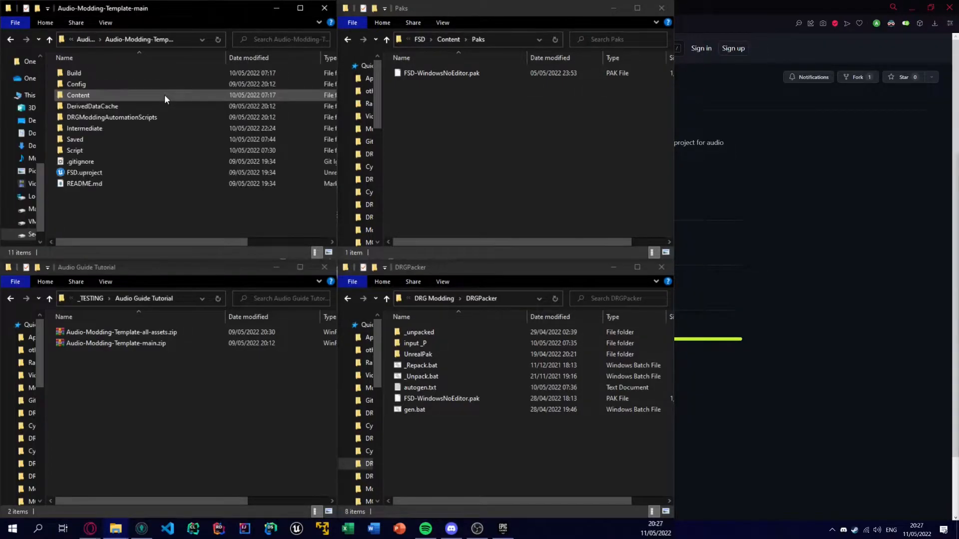
pyautogui.click(134, 149)
pyautogui.keyDown('ctrl'); pyautogui.click(134, 140); pyautogui.keyUp('ctrl')
pyautogui.keyDown('ctrl'); pyautogui.click(135, 129); pyautogui.keyUp('ctrl')
pyautogui.keyDown('ctrl'); pyautogui.click(134, 108); pyautogui.keyUp('ctrl')
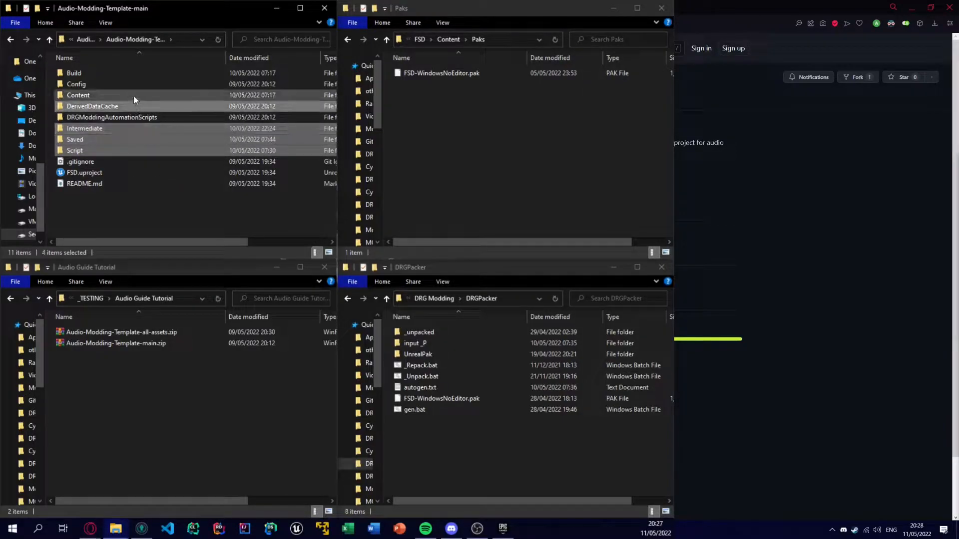
pyautogui.keyDown('ctrl'); pyautogui.click(132, 77); pyautogui.keyUp('ctrl')
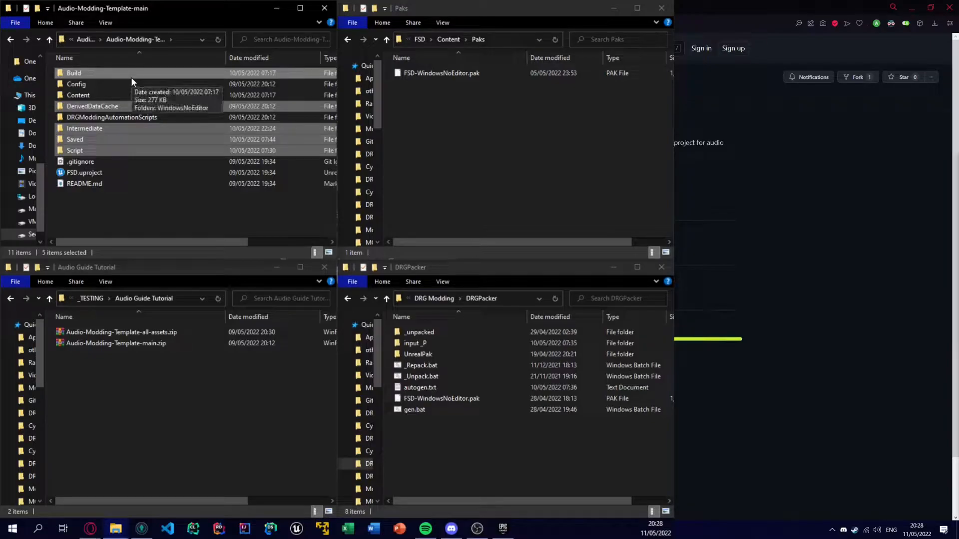
pyautogui.press('Delete')
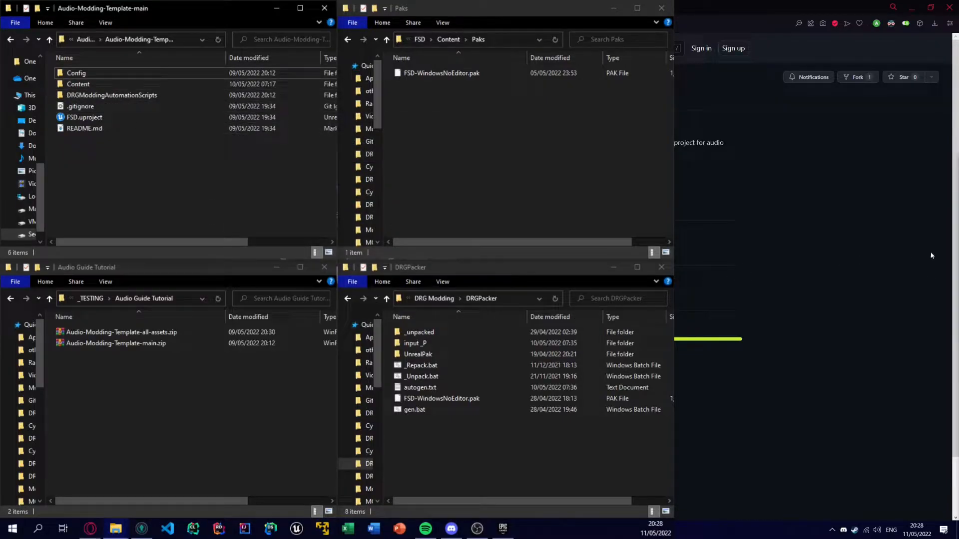
# Look through the Content/Audio folder of the local Audio-Modding-Template-all-assets project and return to the parent folder
pyautogui.click(103, 118)
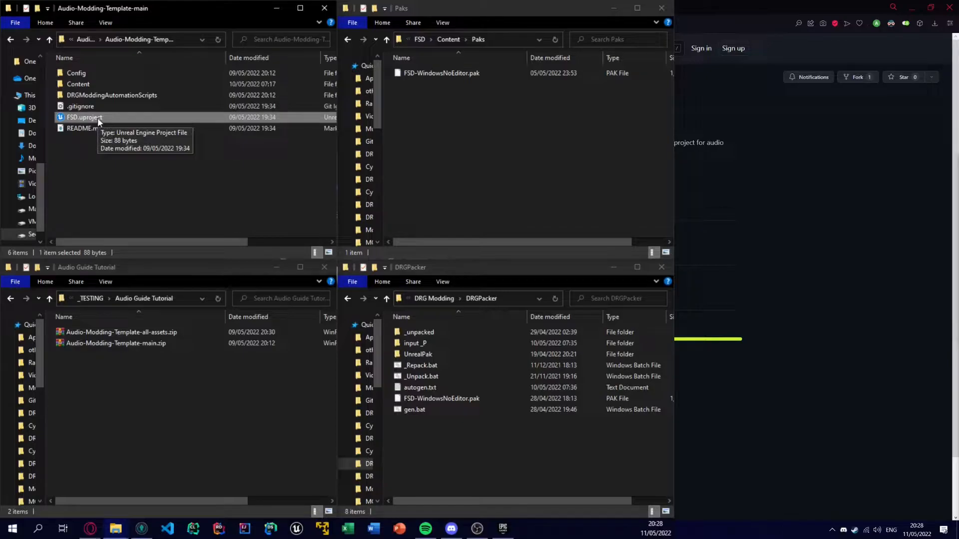
pyautogui.doubleClick(96, 82)
pyautogui.doubleClick(94, 84)
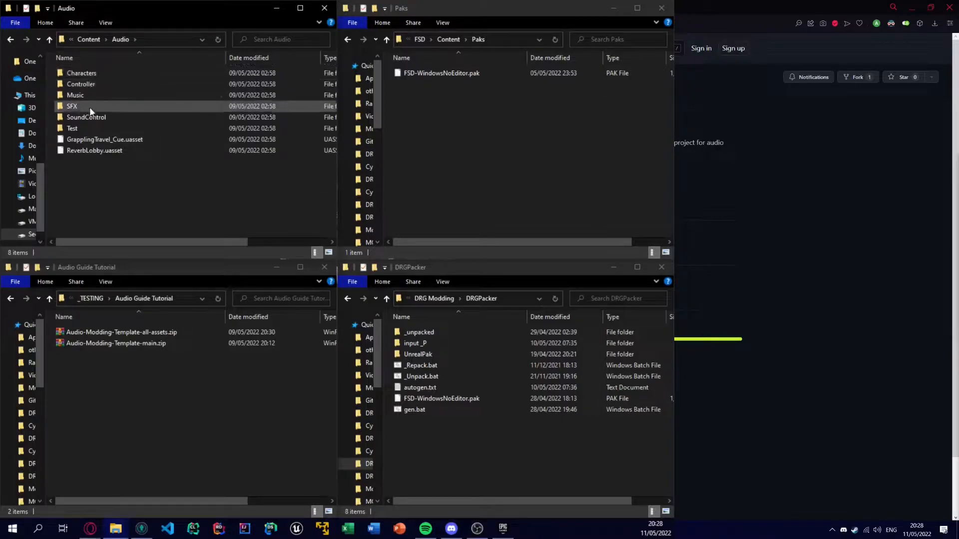
pyautogui.click(11, 39)
pyautogui.click(10, 40)
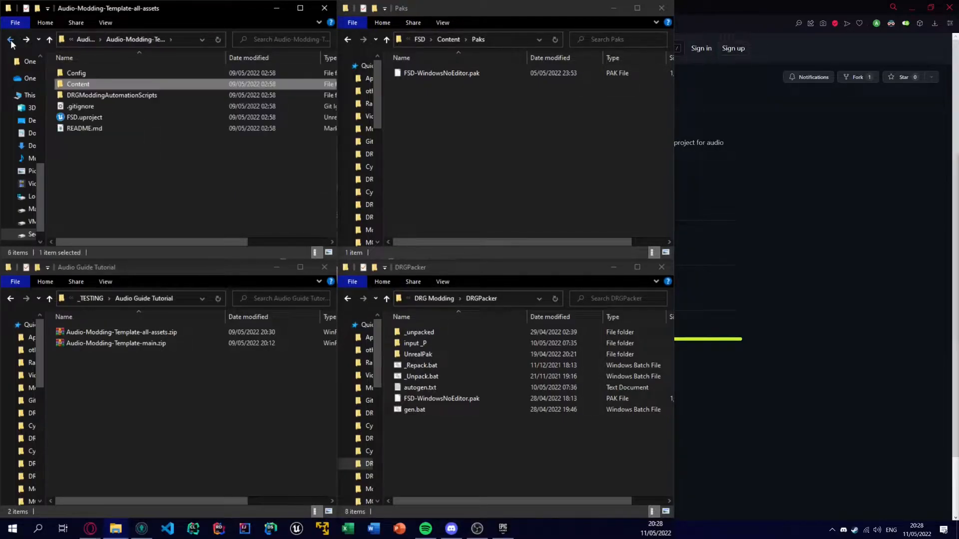
pyautogui.click(10, 39)
# Check the Content/Audio folder of Audio-Modding-Template-main and open that project's FSD.uproject in Unreal Editor
pyautogui.doubleClick(74, 95)
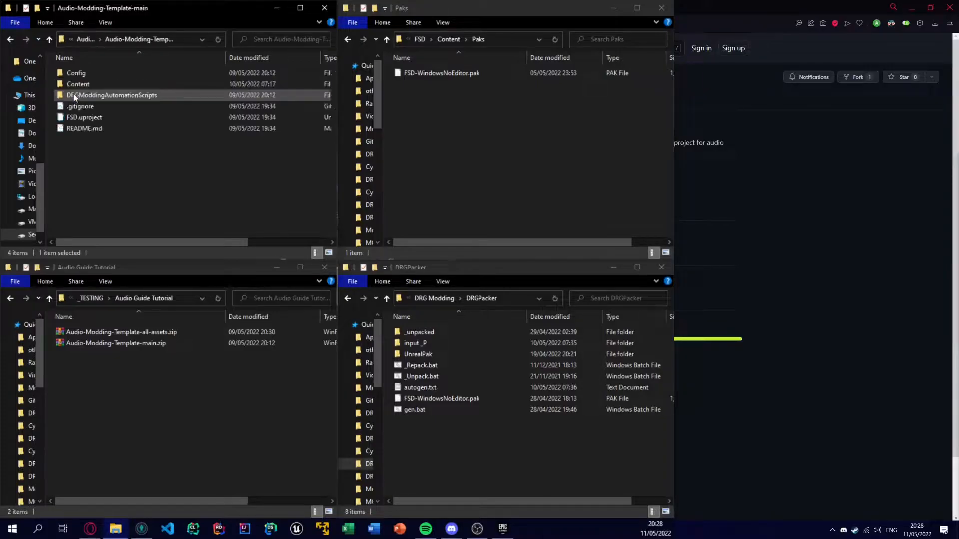
pyautogui.doubleClick(73, 85)
pyautogui.doubleClick(86, 84)
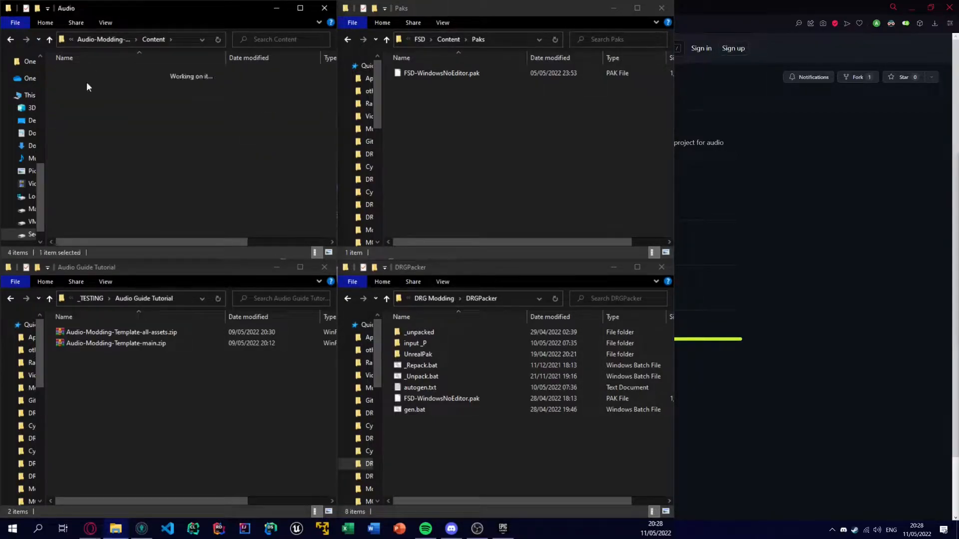
pyautogui.hotkey('alt', 'Left')
pyautogui.hotkey('alt', 'Left')
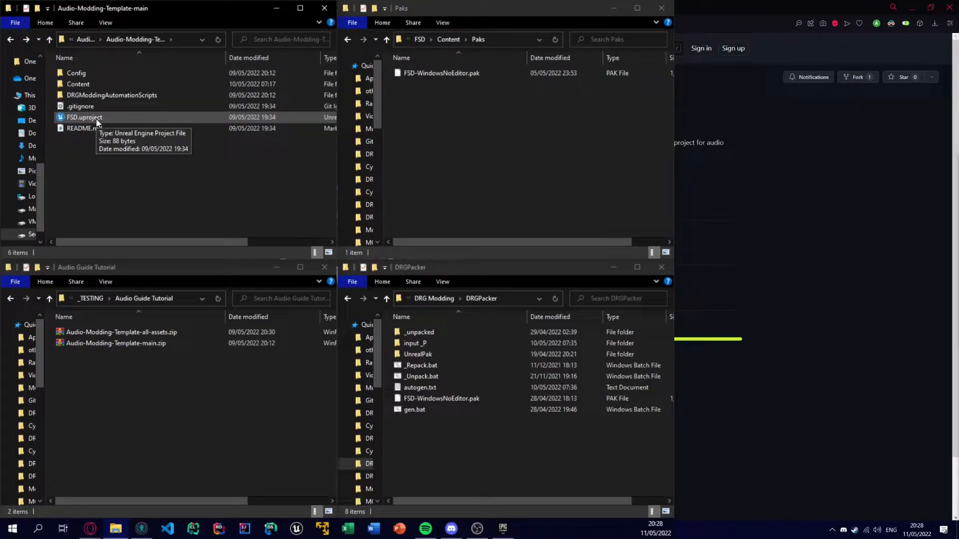
pyautogui.click(96, 118)
pyautogui.doubleClick(97, 121)
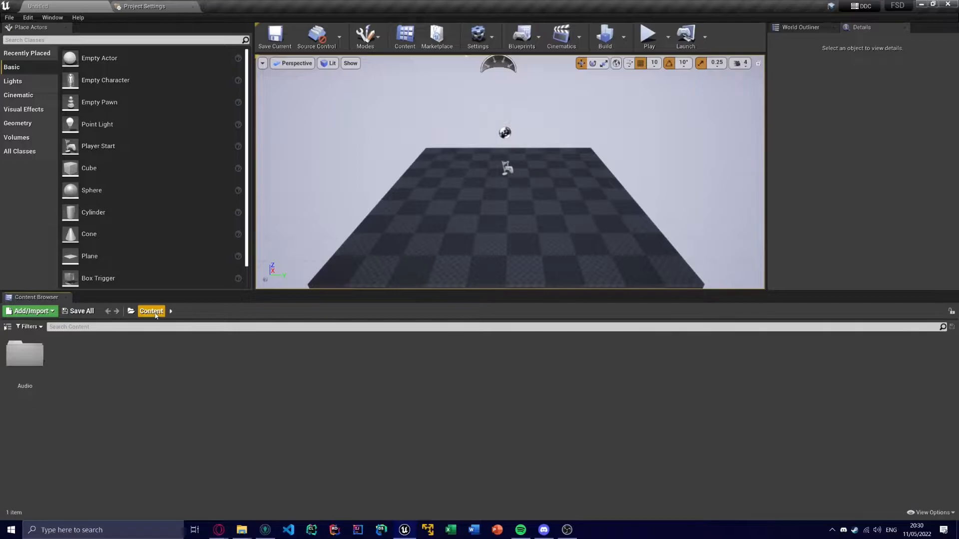
# View the Audio/SoundControl folder in the project's content and return to the Content root
pyautogui.doubleClick(28, 358)
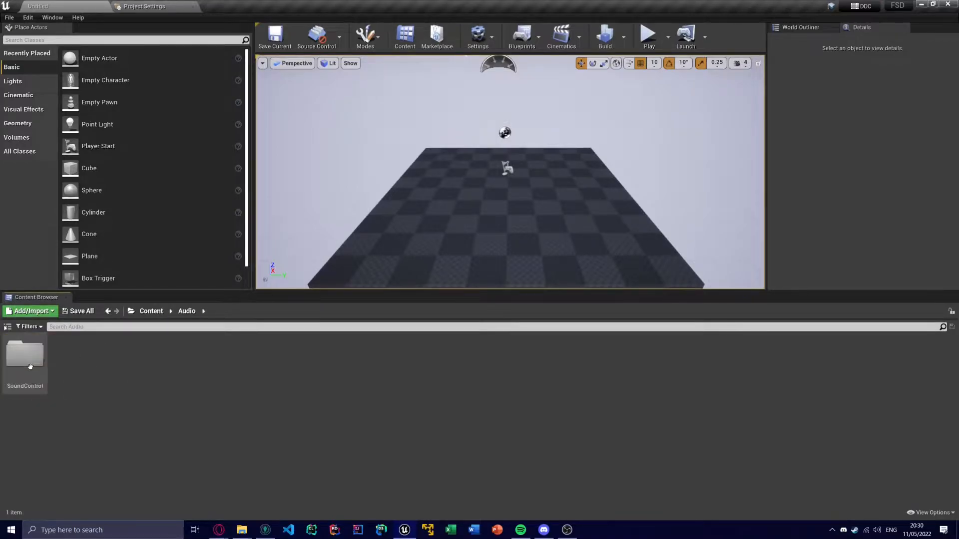
pyautogui.doubleClick(29, 363)
pyautogui.click(151, 312)
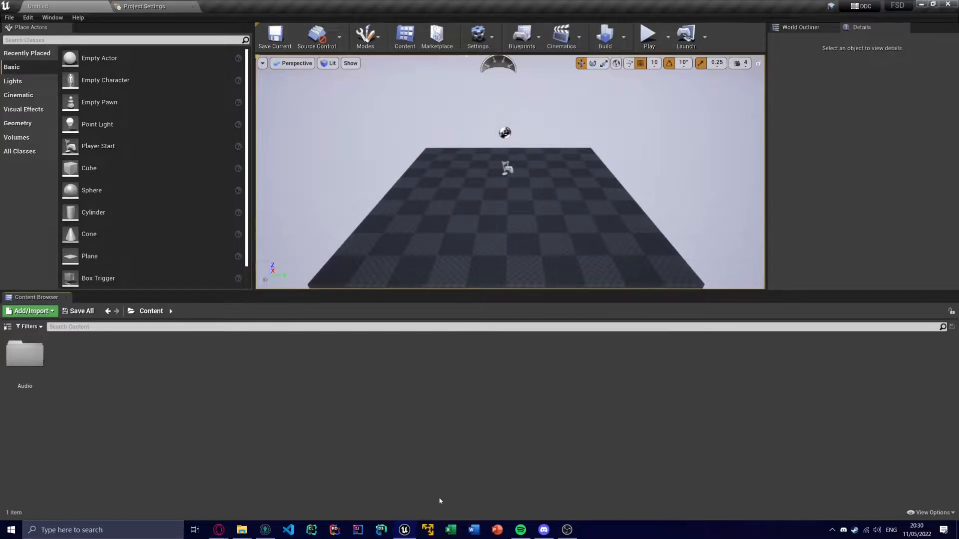
# Open EmptyContentHierarchyU36.zip from the Basic Tools folder and go to FSD-WindowsNoEditor/FSD/Content/Audio inside the archive
pyautogui.click(567, 530)
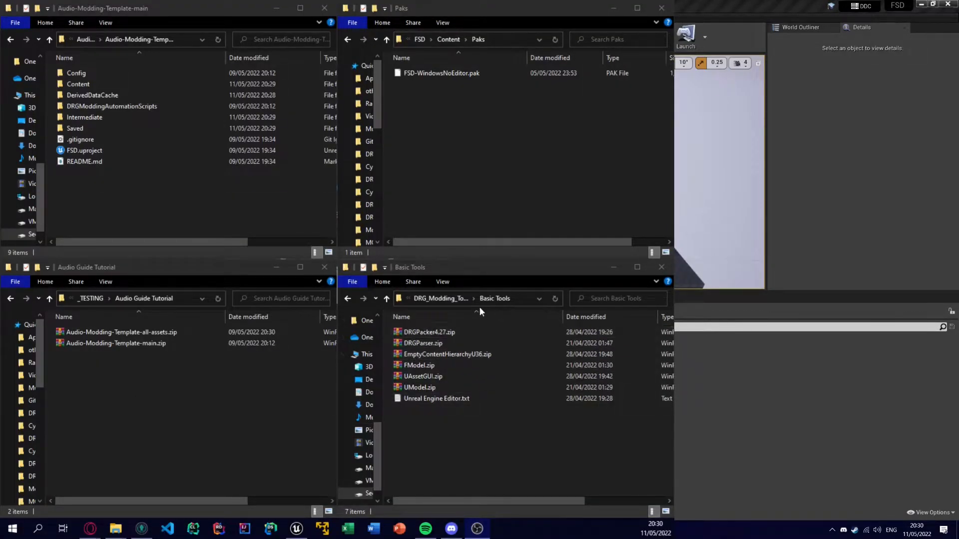
pyautogui.doubleClick(460, 354)
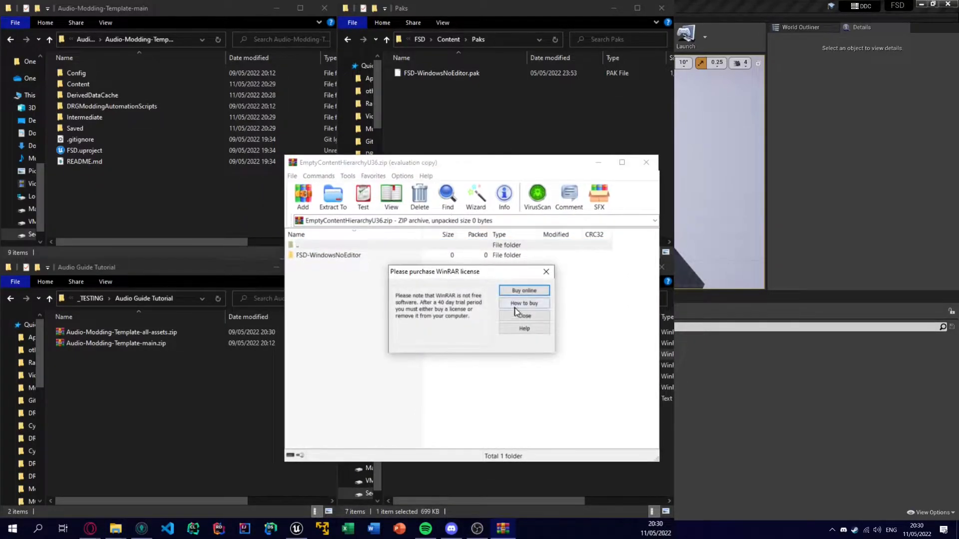
pyautogui.click(522, 317)
pyautogui.doubleClick(380, 259)
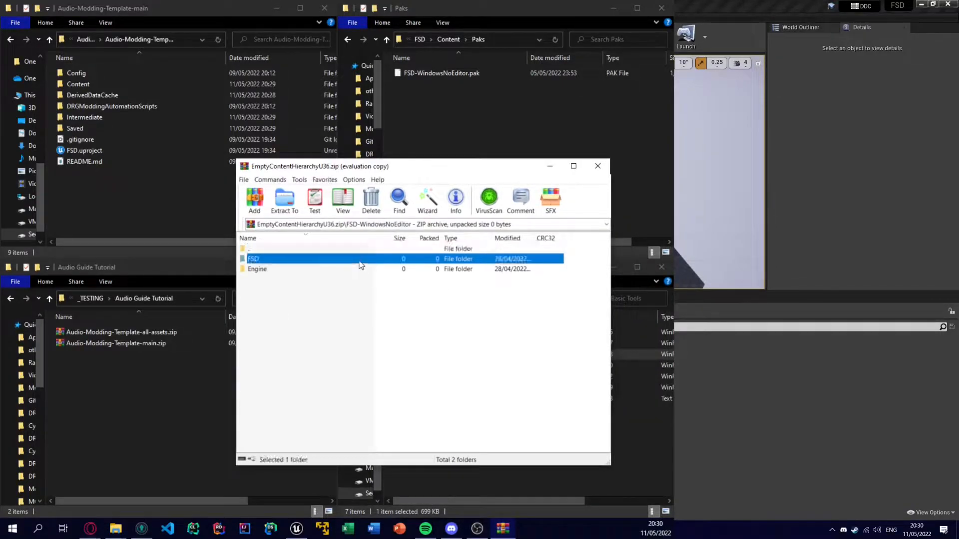
pyautogui.doubleClick(361, 259)
pyautogui.doubleClick(347, 279)
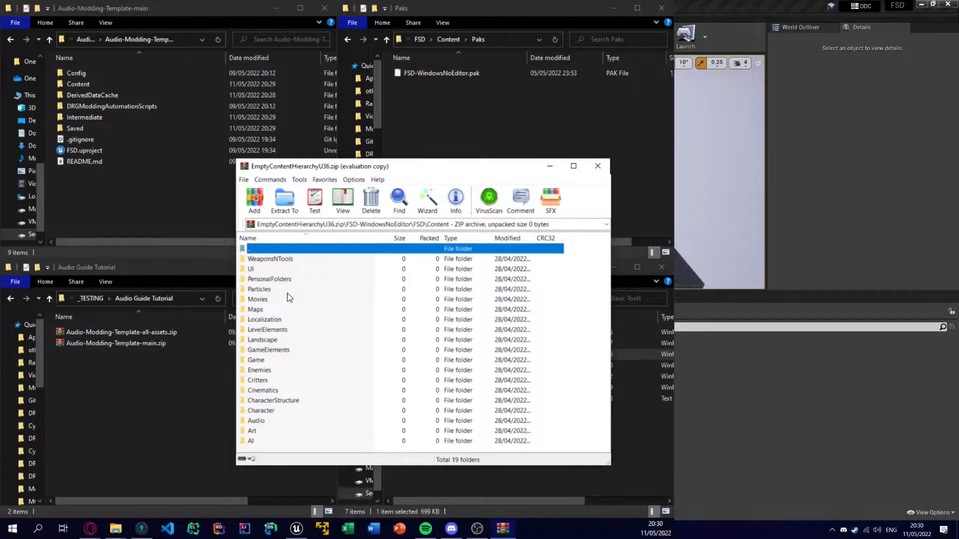
pyautogui.doubleClick(270, 421)
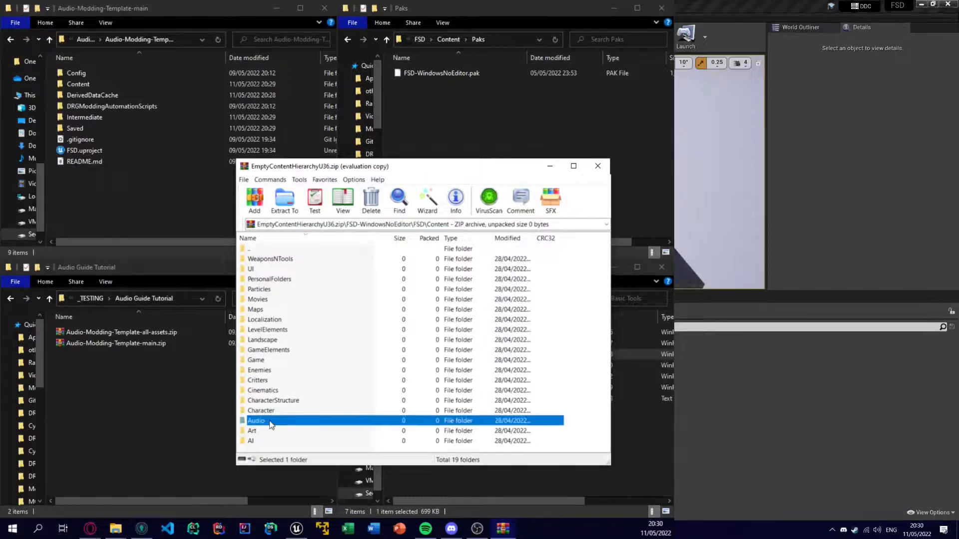
# Extract the Characters, Music and SFX folders from the archive into the Content/Audio folder of Audio-Modding-Template-main
pyautogui.moveTo(324, 164); pyautogui.dragTo(357, 167)
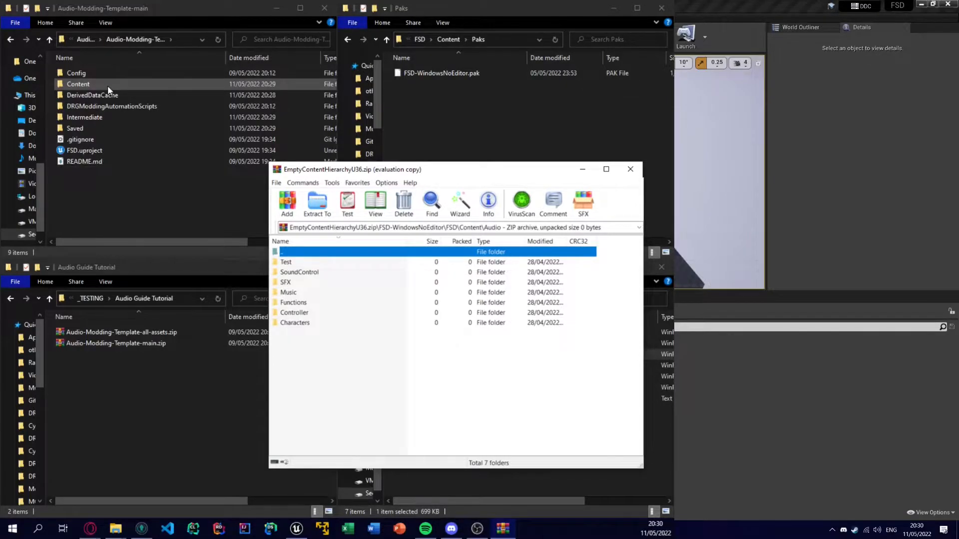
pyautogui.doubleClick(107, 85)
pyautogui.doubleClick(107, 73)
pyautogui.click(361, 346)
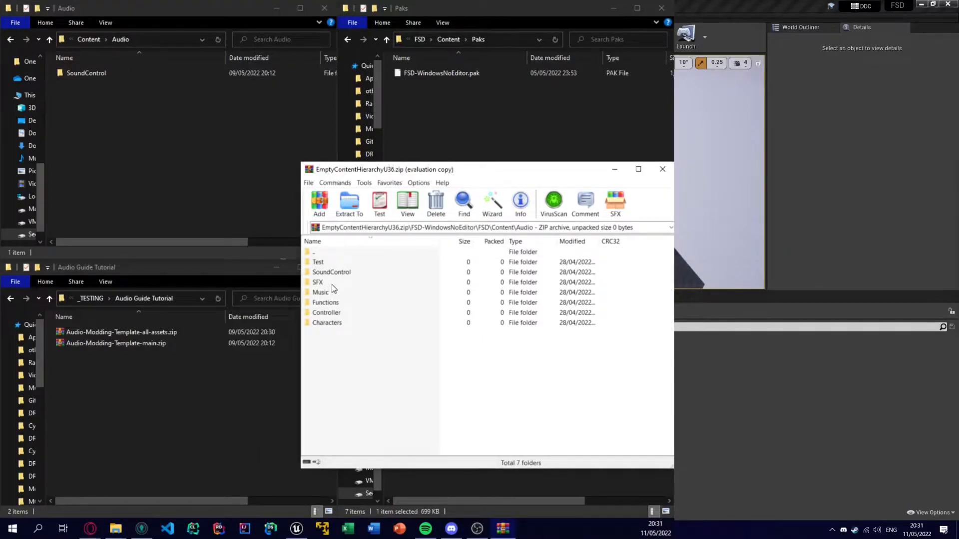
pyautogui.click(336, 322)
pyautogui.keyDown('ctrl'); pyautogui.click(331, 293); pyautogui.keyUp('ctrl')
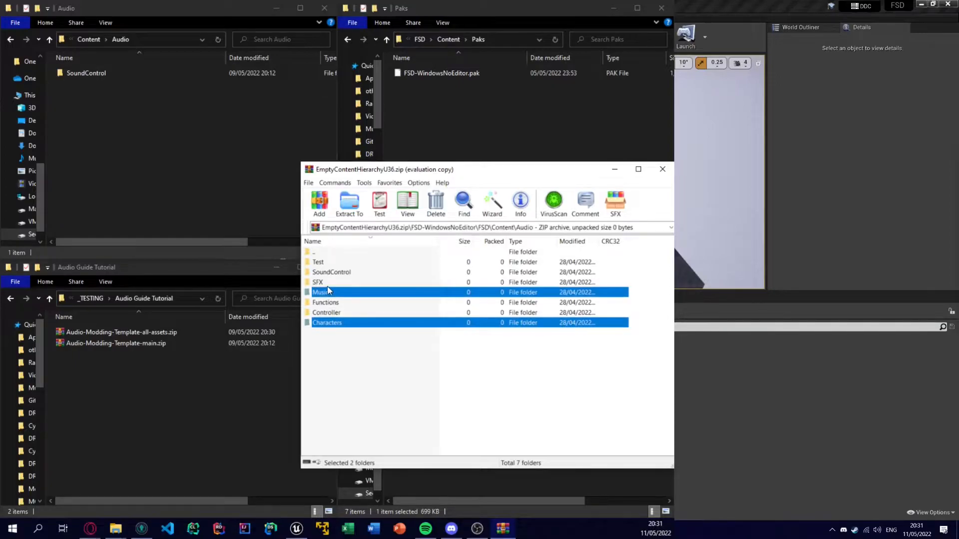
pyautogui.keyDown('ctrl'); pyautogui.click(328, 283); pyautogui.keyUp('ctrl')
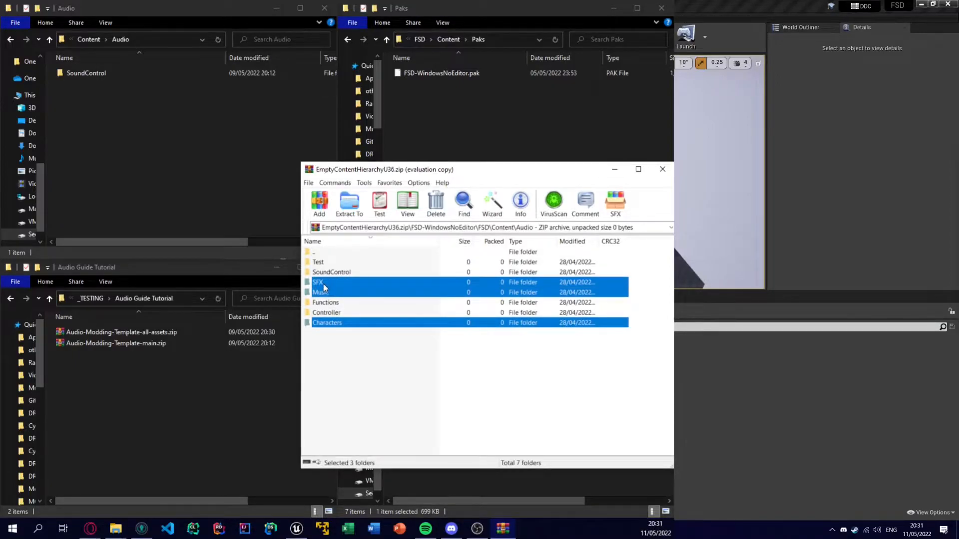
pyautogui.moveTo(332, 281); pyautogui.dragTo(170, 163)
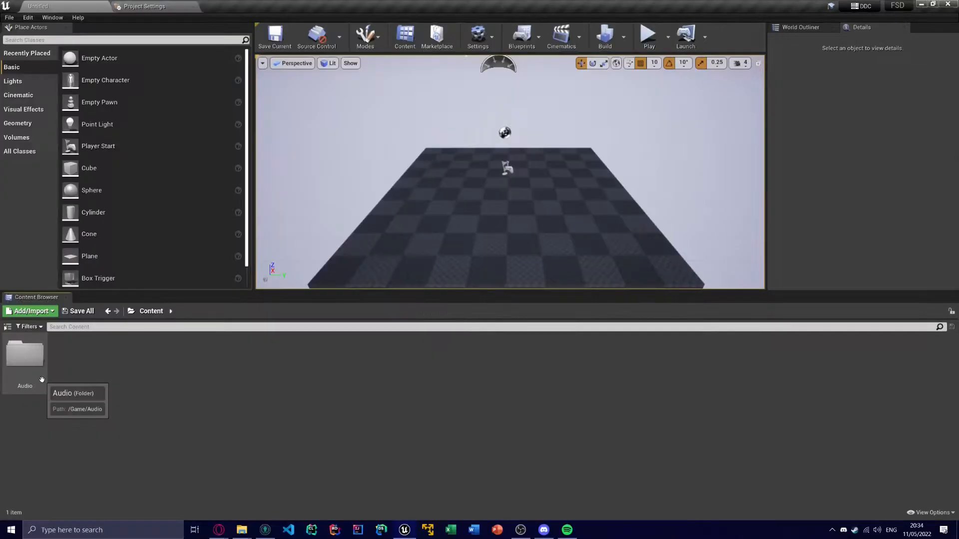
# In Unreal Editor, look through the project's Audio folder and its Music/Music_EndWave subfolder, and return to the Content root
pyautogui.doubleClick(42, 380)
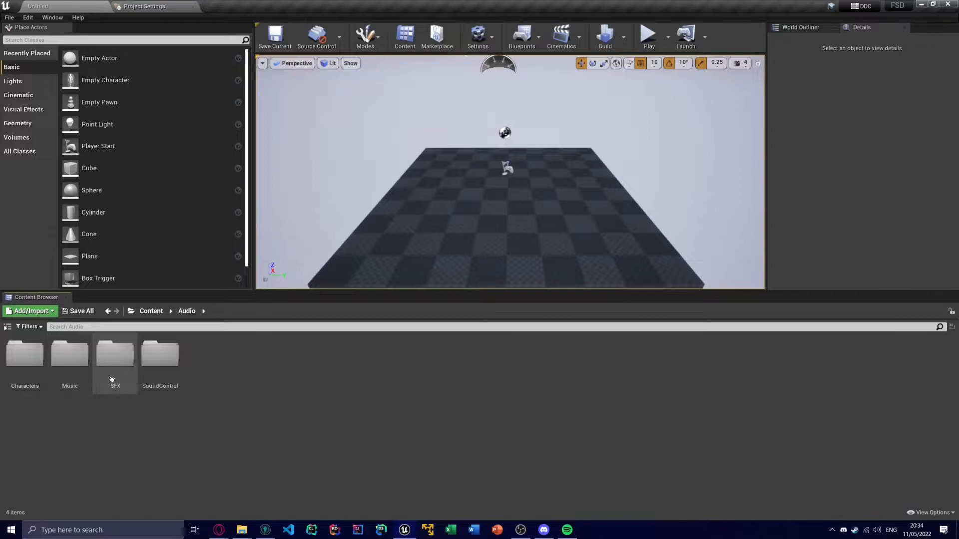
pyautogui.doubleClick(69, 357)
pyautogui.click(140, 369)
pyautogui.doubleClick(138, 372)
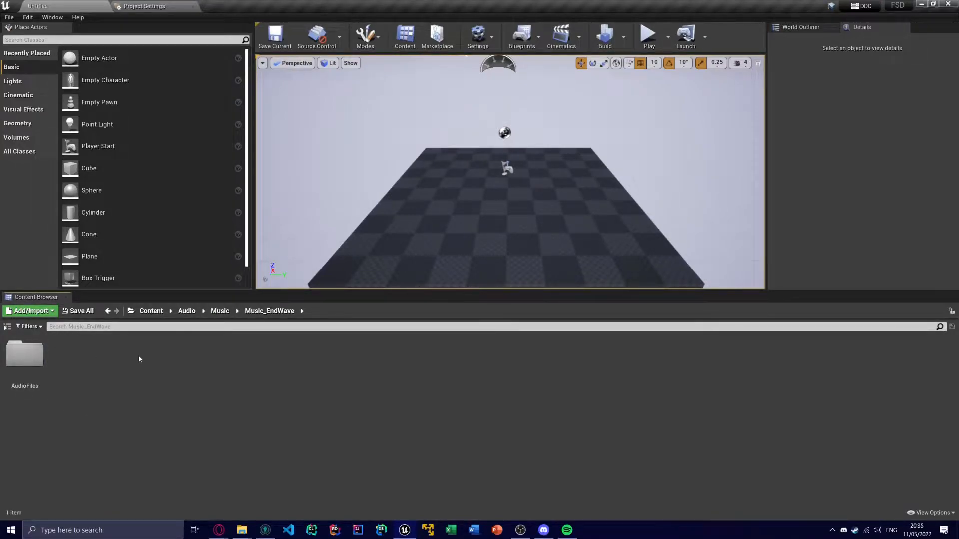
pyautogui.click(211, 312)
pyautogui.click(186, 311)
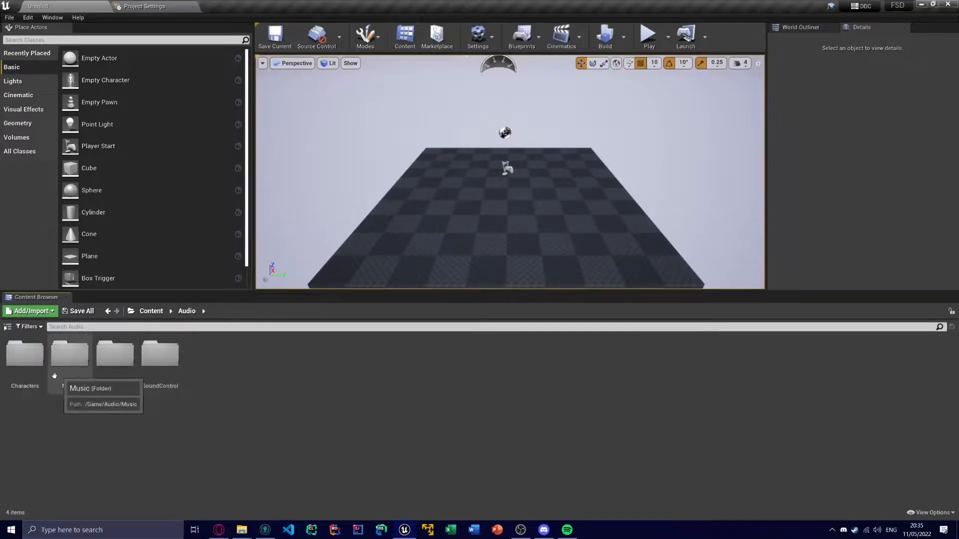
pyautogui.click(151, 311)
pyautogui.doubleClick(25, 354)
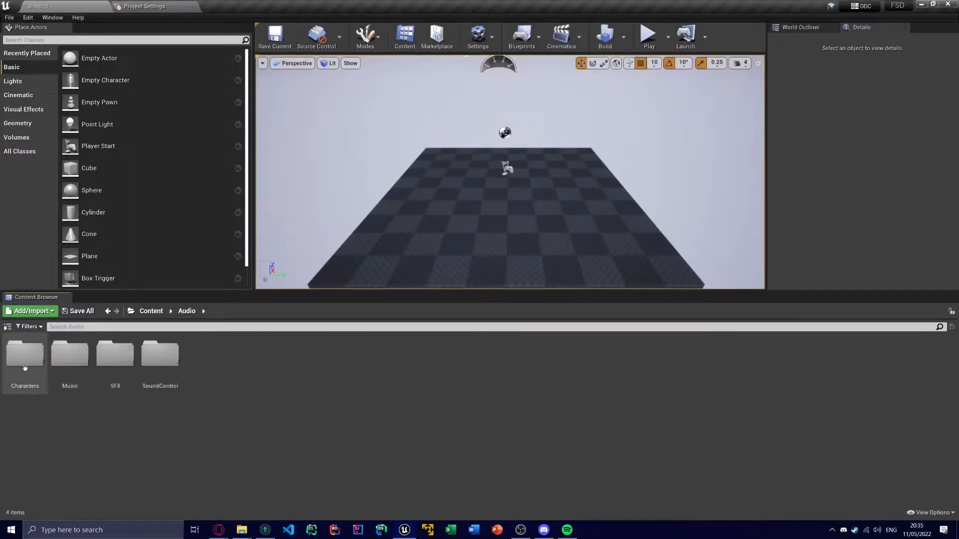
pyautogui.click(152, 312)
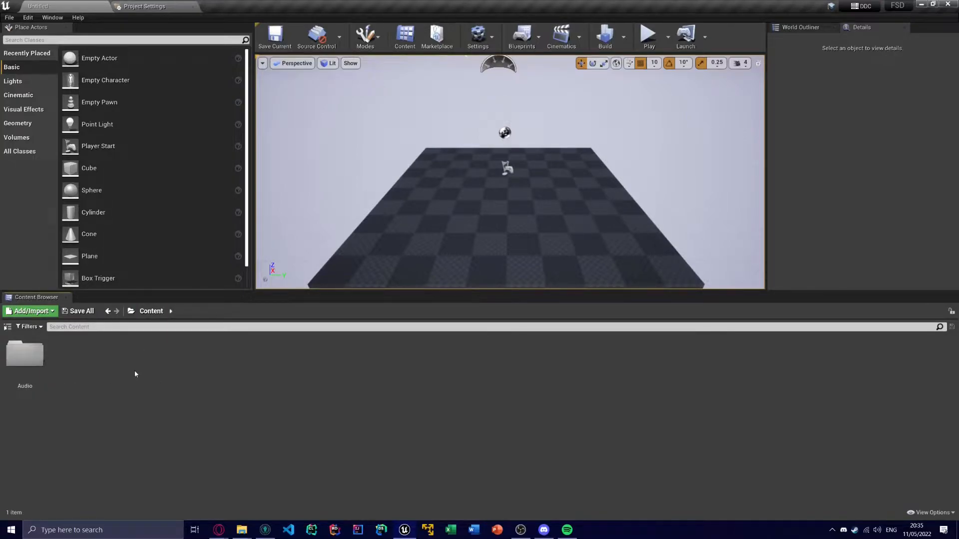
# Create a folder named _CustomSounds in the project's Content root
pyautogui.hotkey('ctrl', 'n')
pyautogui.write('_CustomSounds')
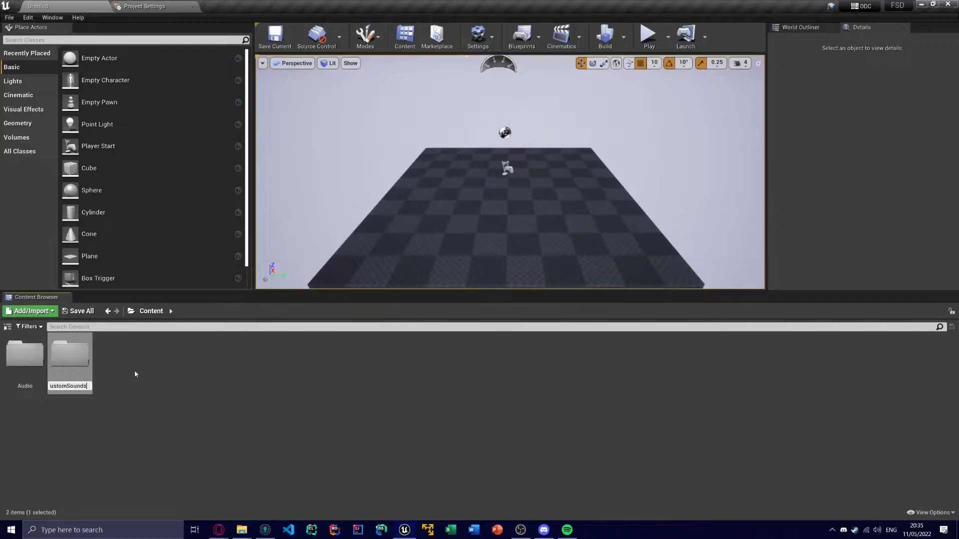
pyautogui.press('Return')
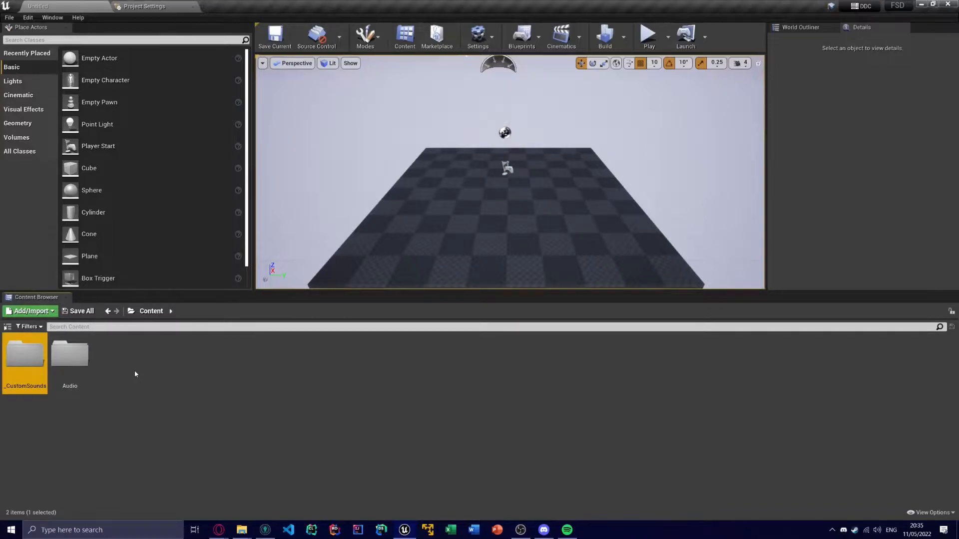
# Show the project's folder tree beside the opened _CustomSounds folder and return to the Content root
pyautogui.doubleClick(27, 356)
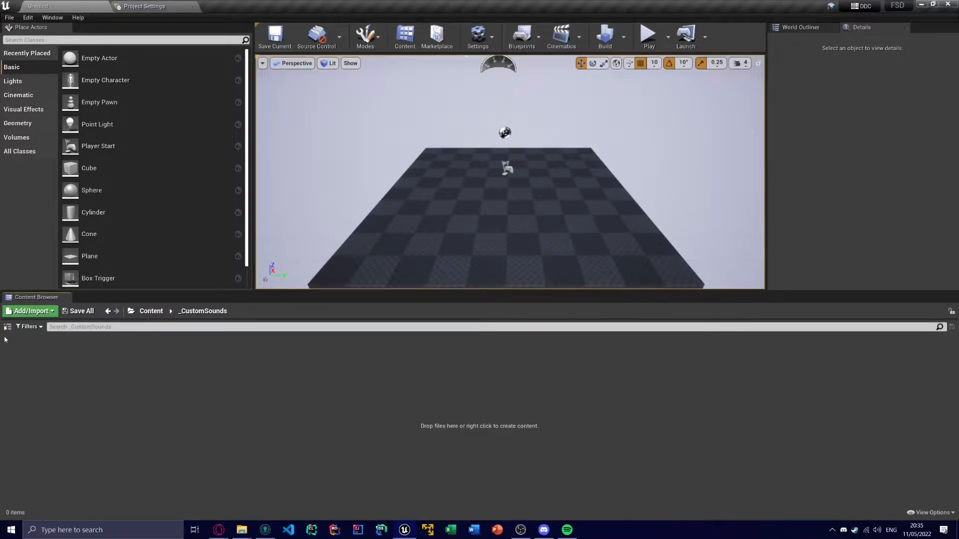
pyautogui.click(7, 327)
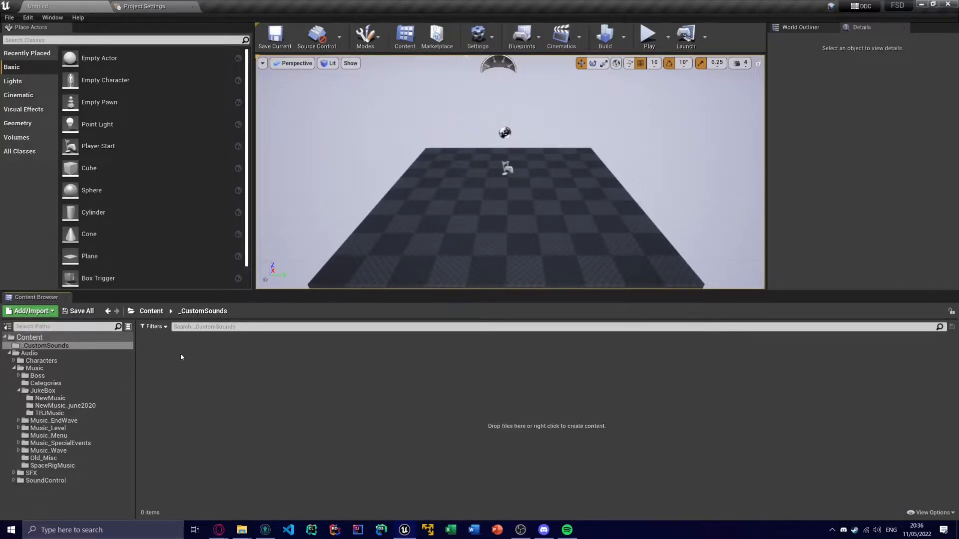
pyautogui.click(151, 315)
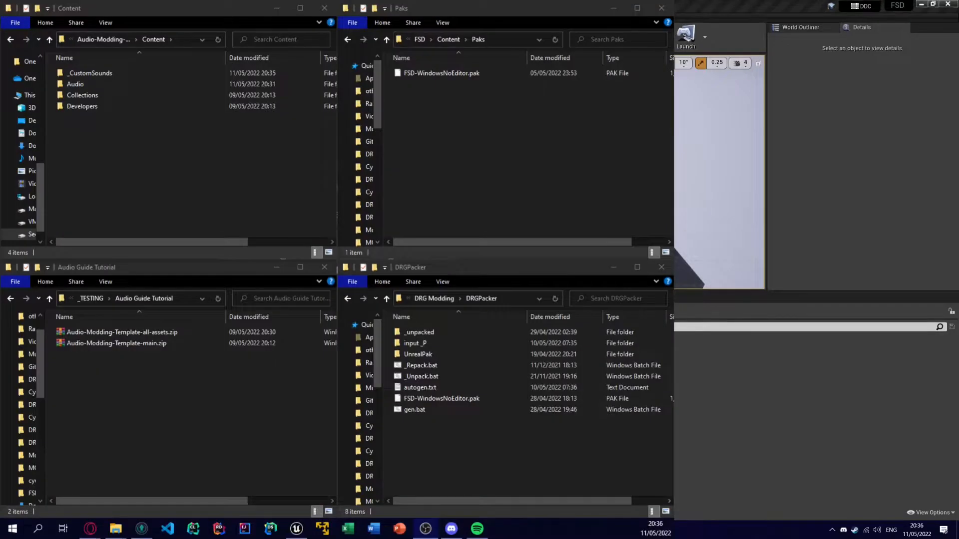
# In File Explorer, browse DRGPacker's _unpacked game files to FSD/Content/Audio/SFX/WeaponsNTools/ITM_Grenades/AxeGrenade
pyautogui.doubleClick(426, 332)
pyautogui.doubleClick(425, 343)
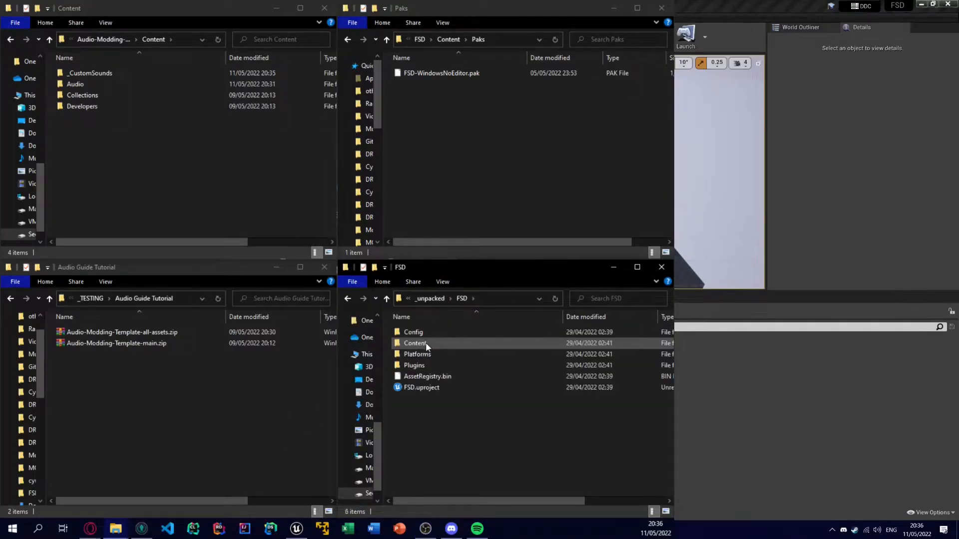
pyautogui.doubleClick(425, 343)
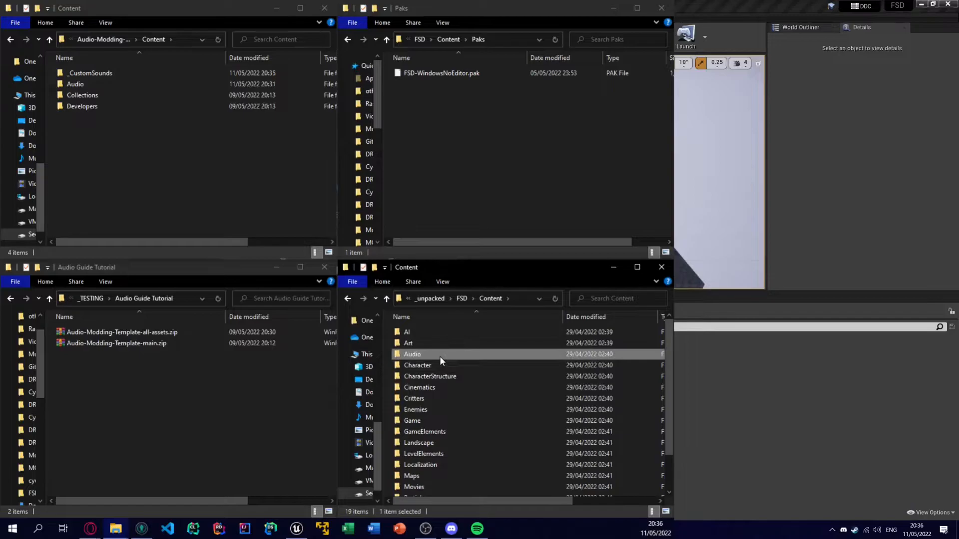
pyautogui.doubleClick(439, 355)
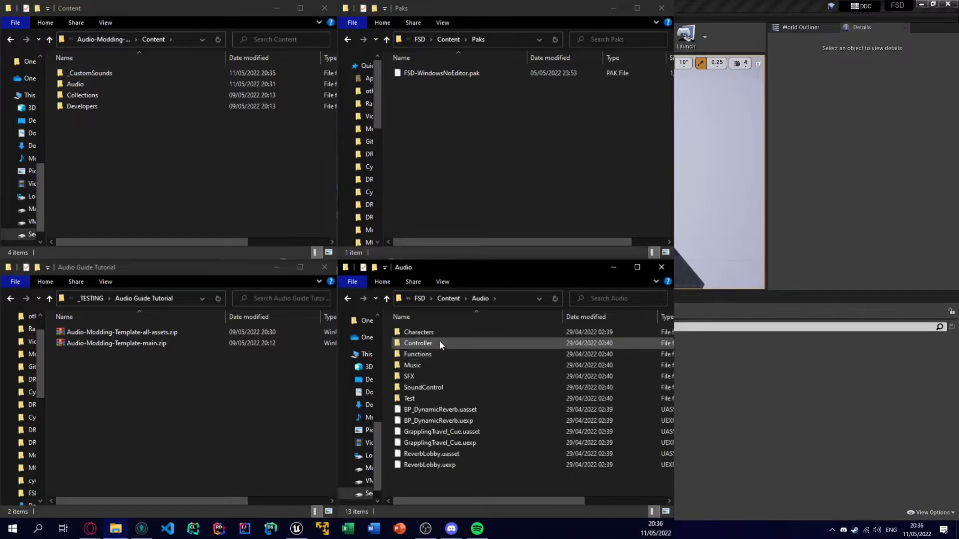
pyautogui.doubleClick(442, 376)
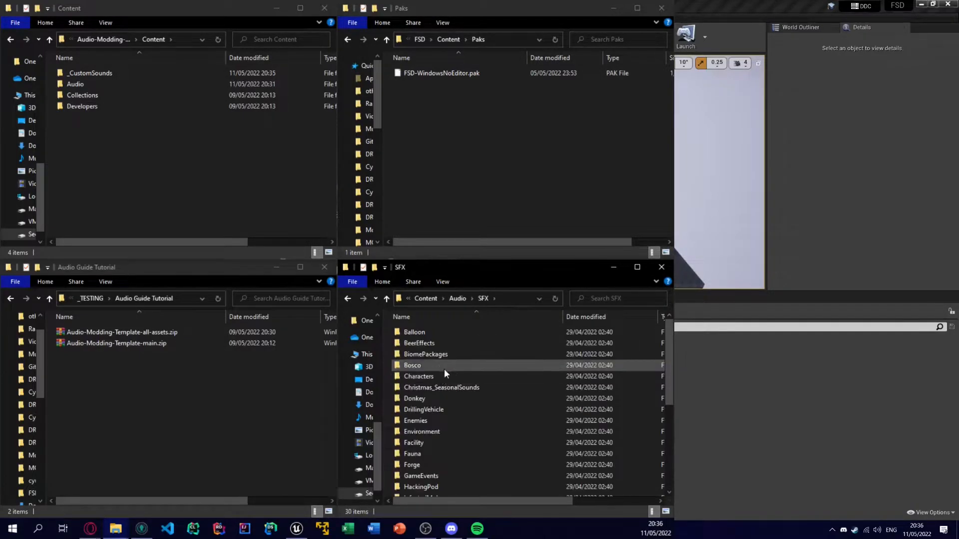
pyautogui.scroll(-5, 444, 369)
pyautogui.click(430, 491)
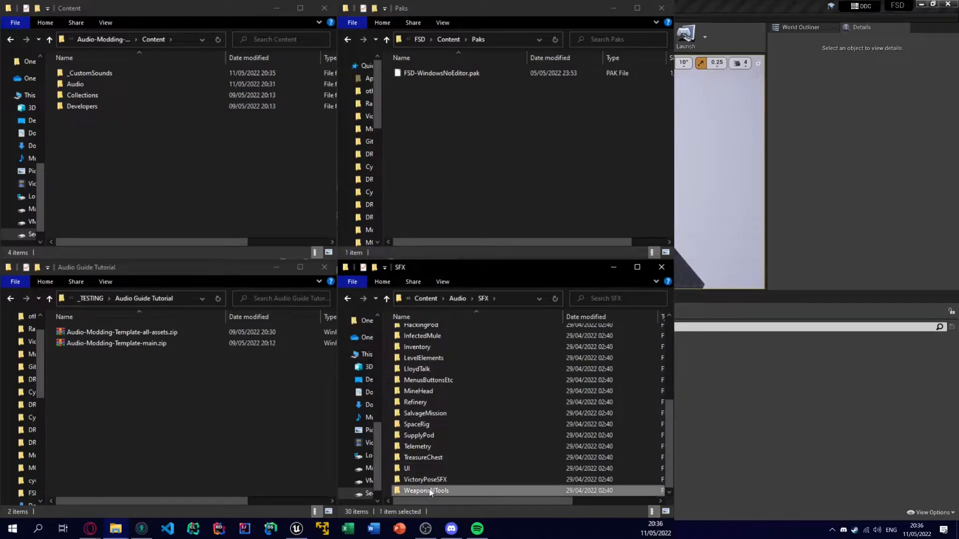
pyautogui.doubleClick(430, 490)
pyautogui.scroll(-6, 443, 366)
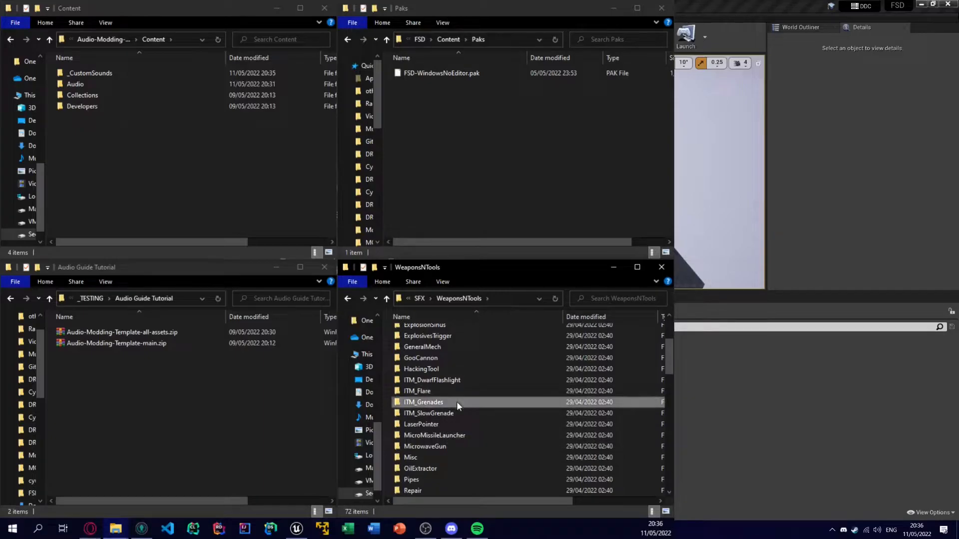
pyautogui.doubleClick(456, 401)
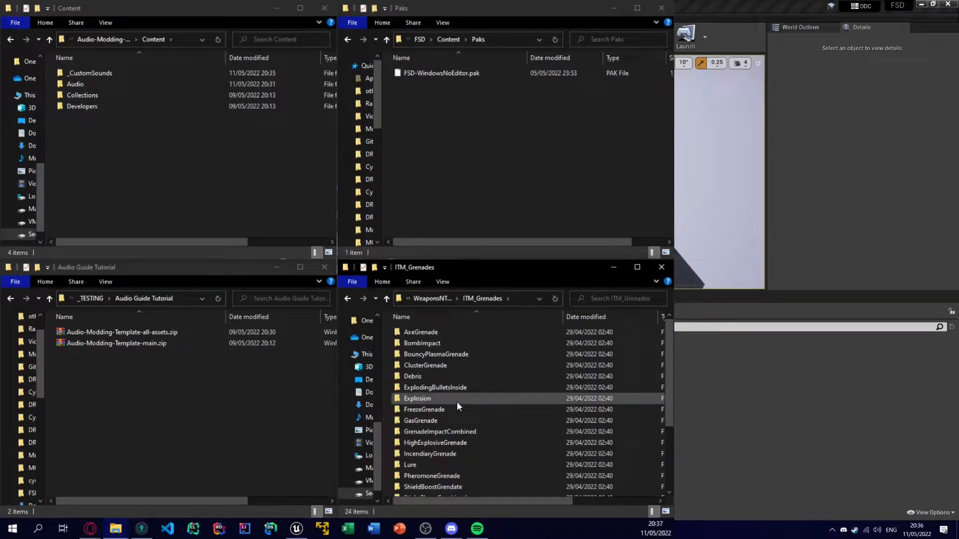
pyautogui.doubleClick(430, 332)
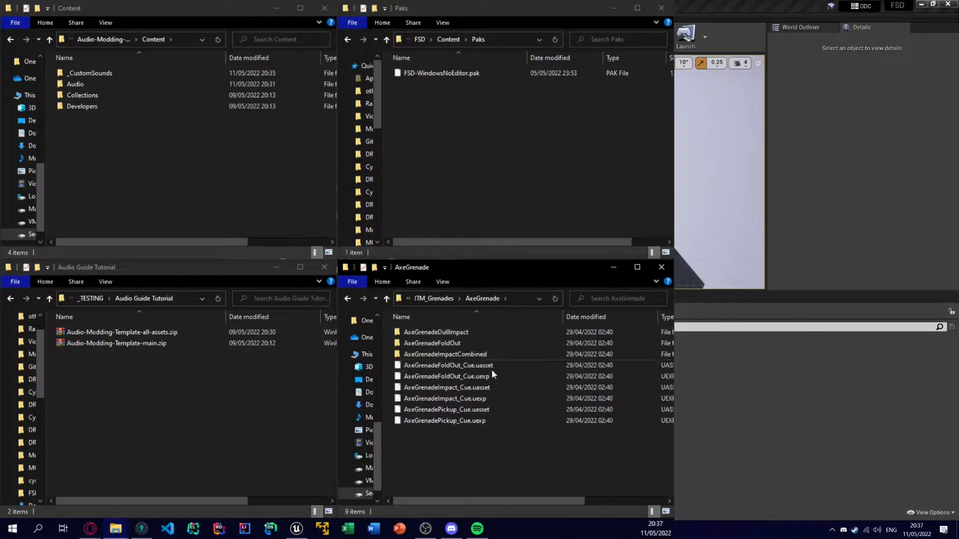
# Examine the AxeGrenade cue .uasset and .uexp files and the contents of the AxeGrenadeDullImpact subfolder
pyautogui.click(455, 397)
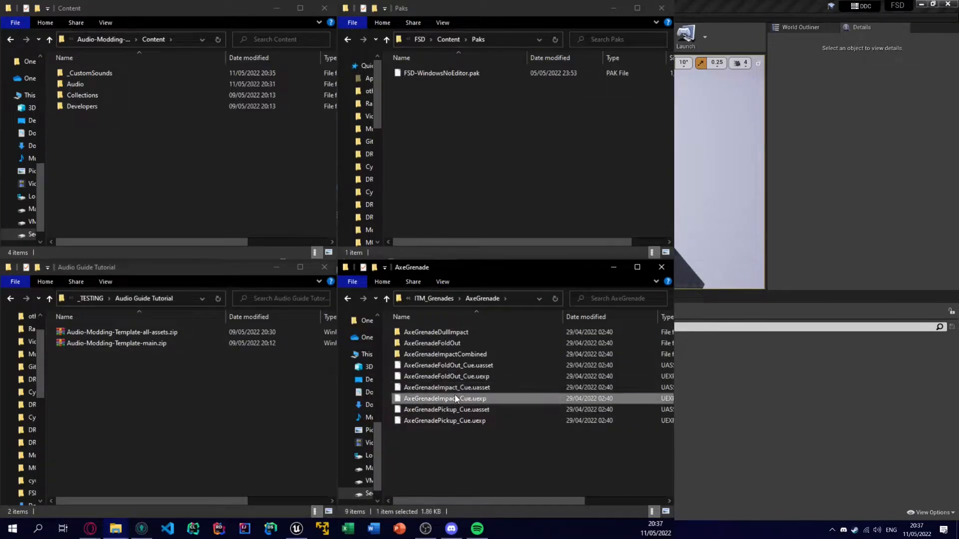
pyautogui.click(465, 366)
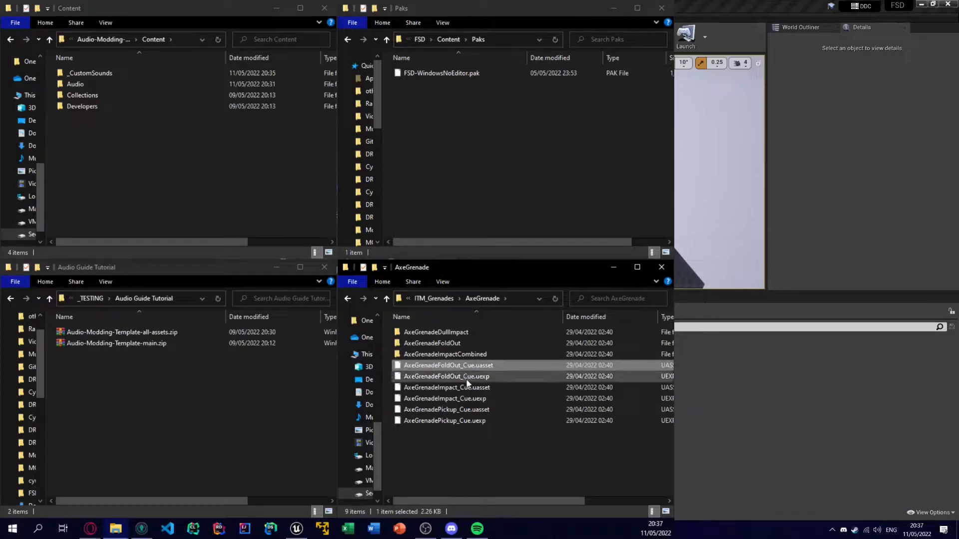
pyautogui.moveTo(462, 434)
pyautogui.mouseDown()
pyautogui.moveTo(462, 408)
pyautogui.moveTo(461, 433)
pyautogui.mouseUp()
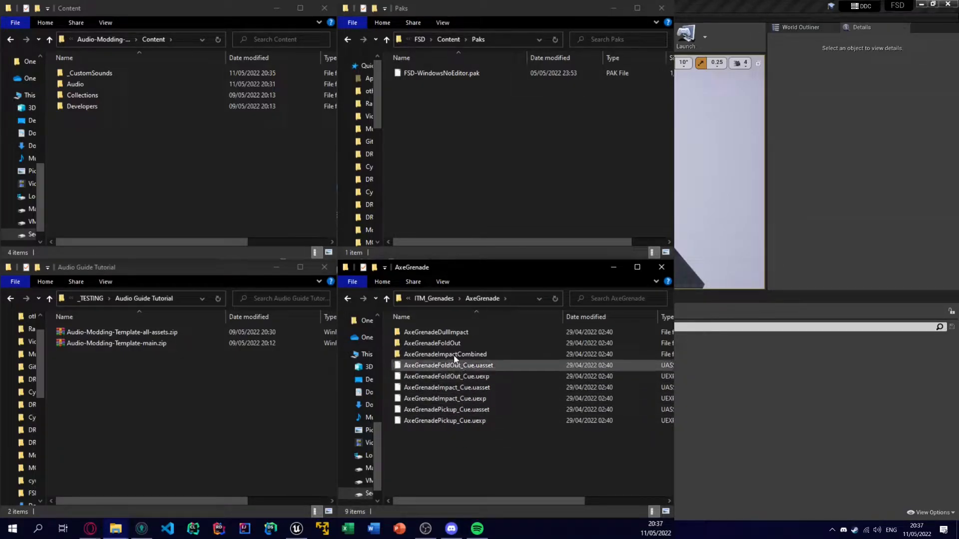
pyautogui.doubleClick(445, 332)
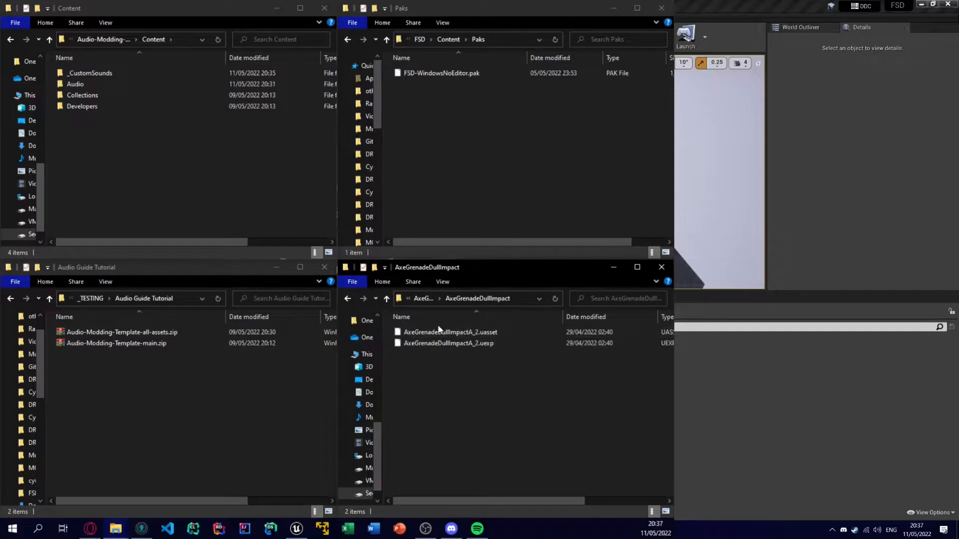
pyautogui.click(425, 298)
pyautogui.click(451, 376)
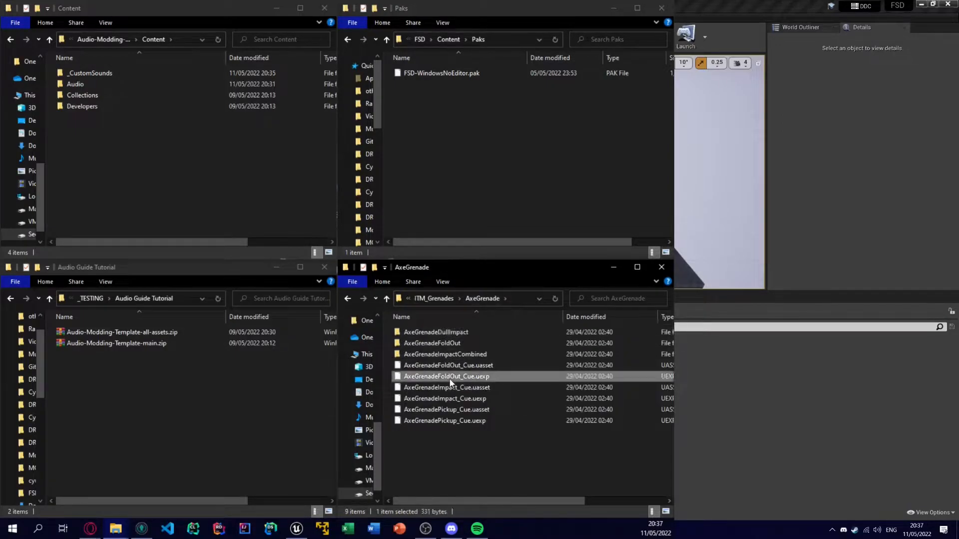
pyautogui.click(460, 439)
# Switch back to Unreal Editor and open the project's Audio/SFX/WeaponsNTools folder
pyautogui.click(704, 394)
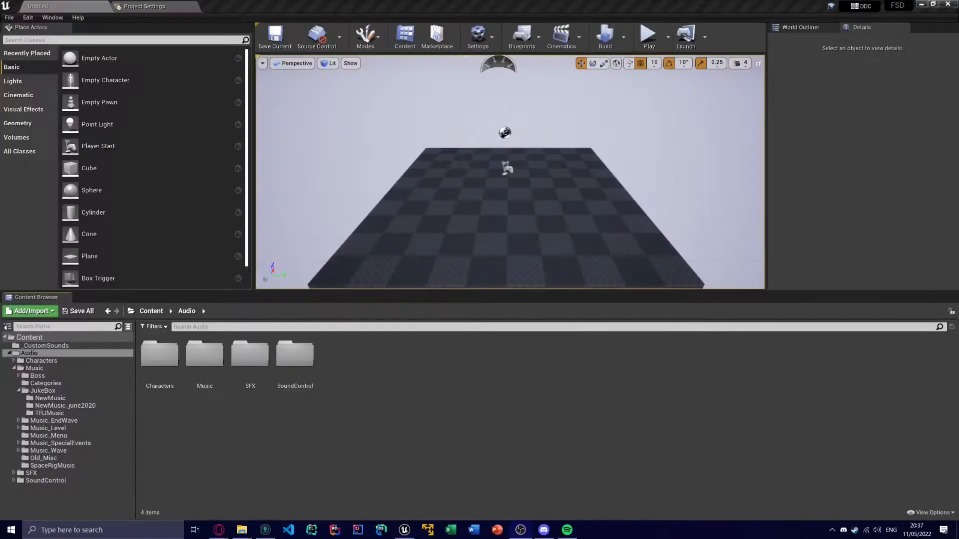
pyautogui.doubleClick(254, 385)
pyautogui.doubleClick(669, 429)
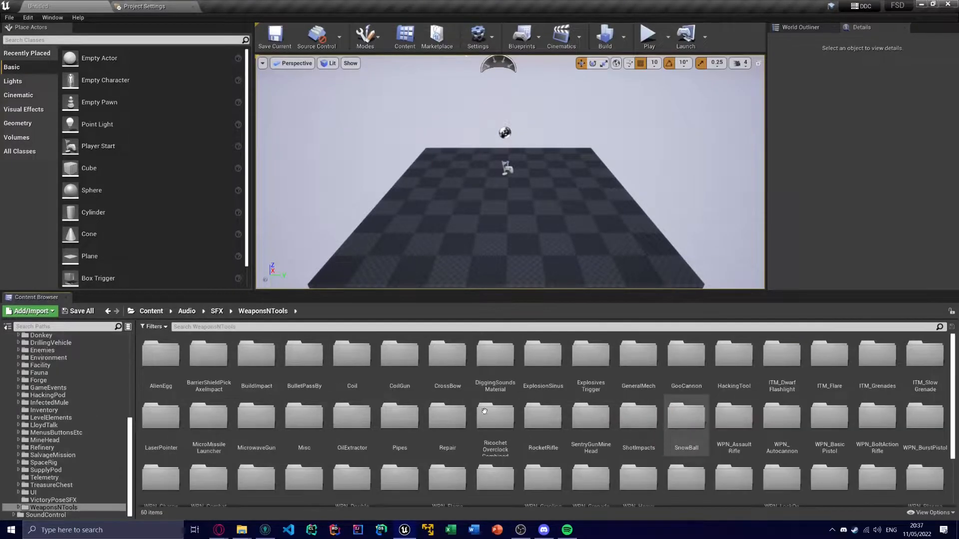
# Open the AxeGrenade folder inside ITM_Grenades to view its subfolders
pyautogui.scroll(-1, 399, 410)
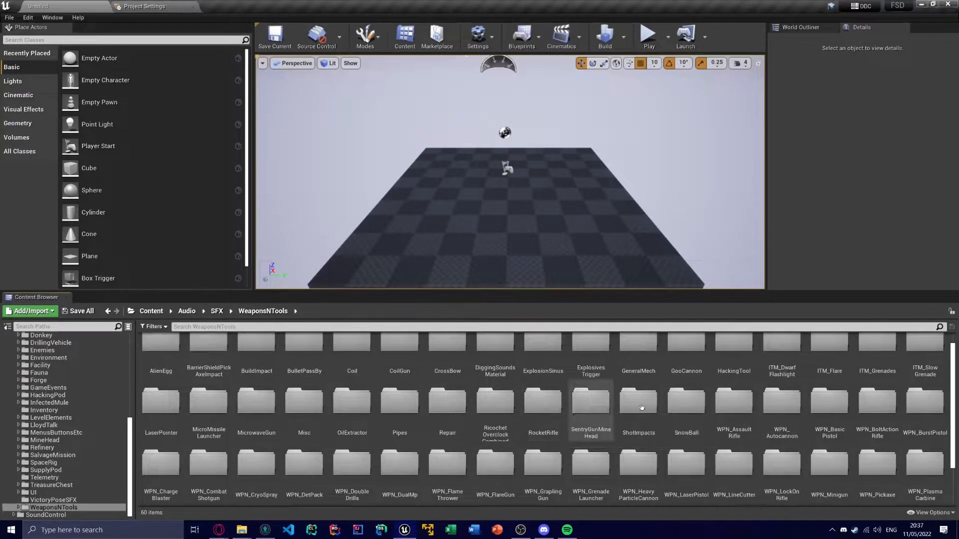
pyautogui.doubleClick(877, 352)
pyautogui.doubleClick(171, 374)
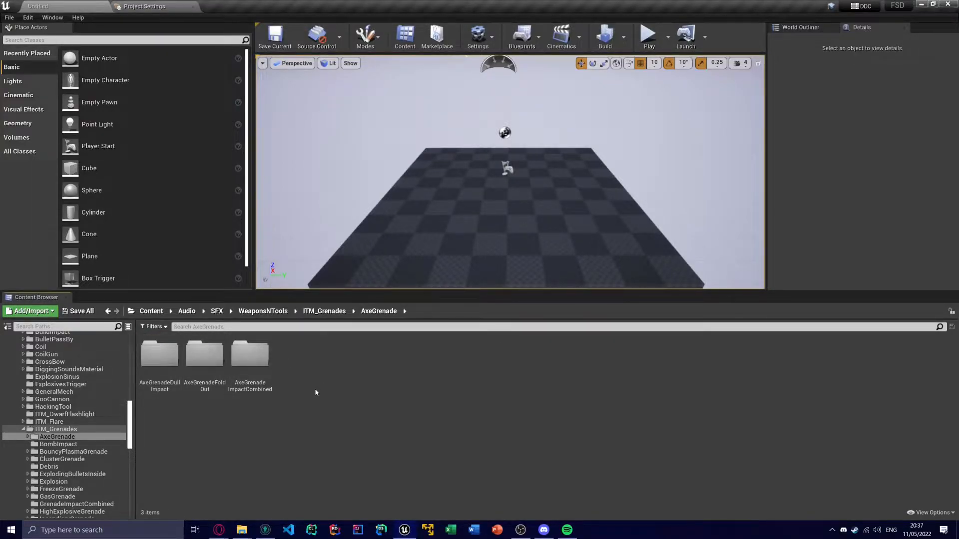
# Start an asset import into the _CustomSounds folder and browse to MODS/_TESTING/Audio Guide Tutorial/Audio
pyautogui.scroll(12, 79, 380)
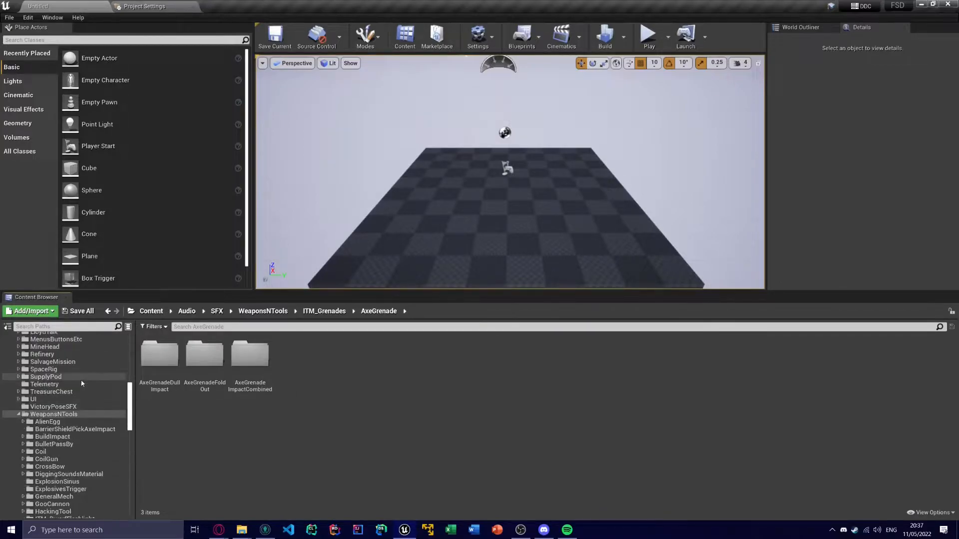
pyautogui.click(40, 346)
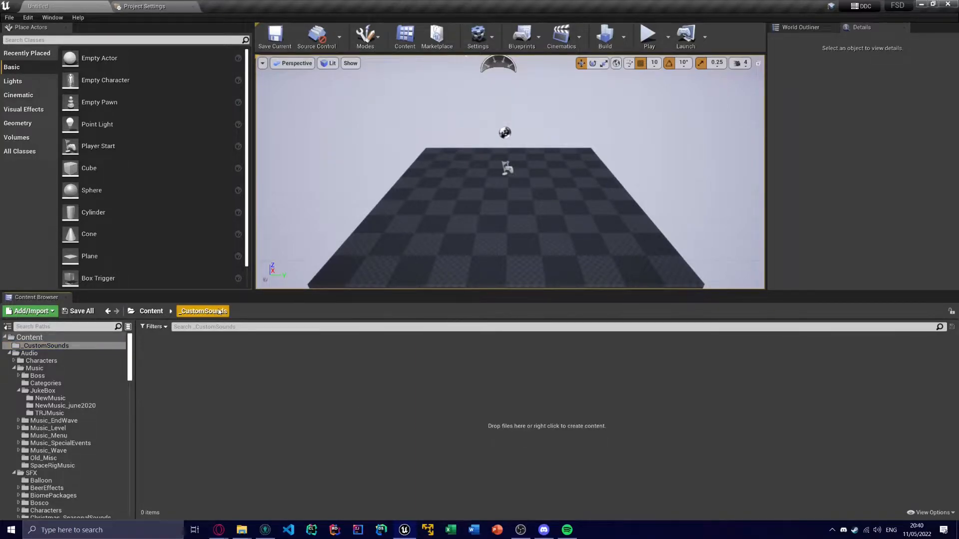
pyautogui.click(31, 311)
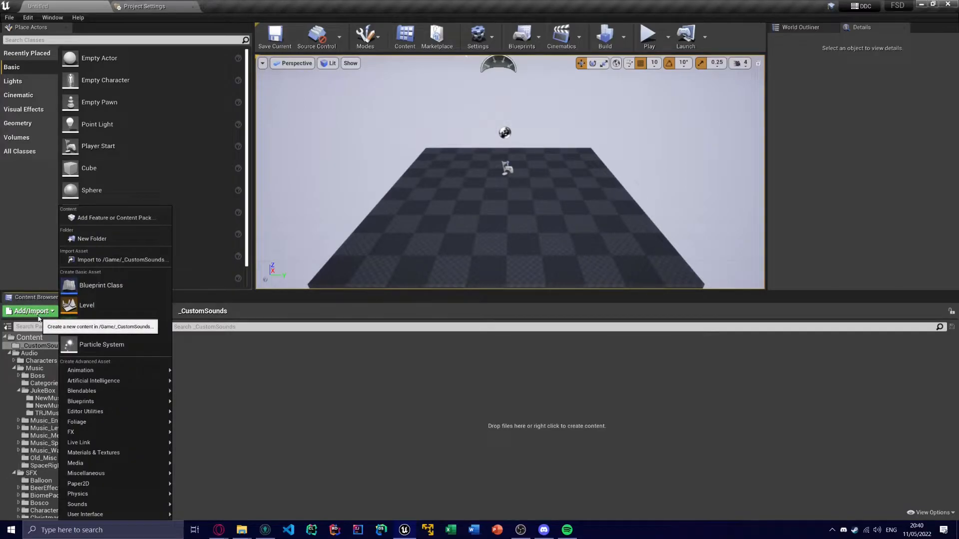
pyautogui.click(101, 265)
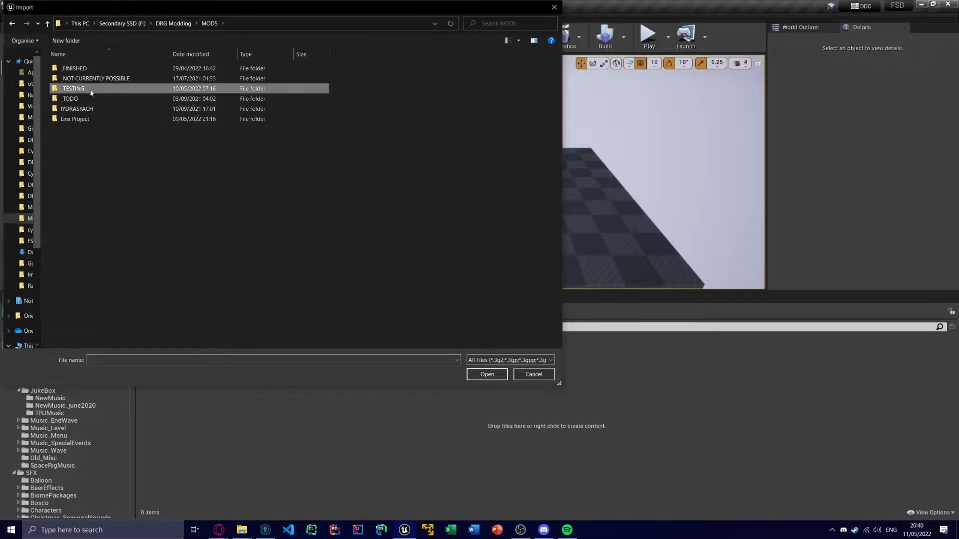
pyautogui.doubleClick(91, 90)
pyautogui.doubleClick(91, 75)
pyautogui.doubleClick(90, 74)
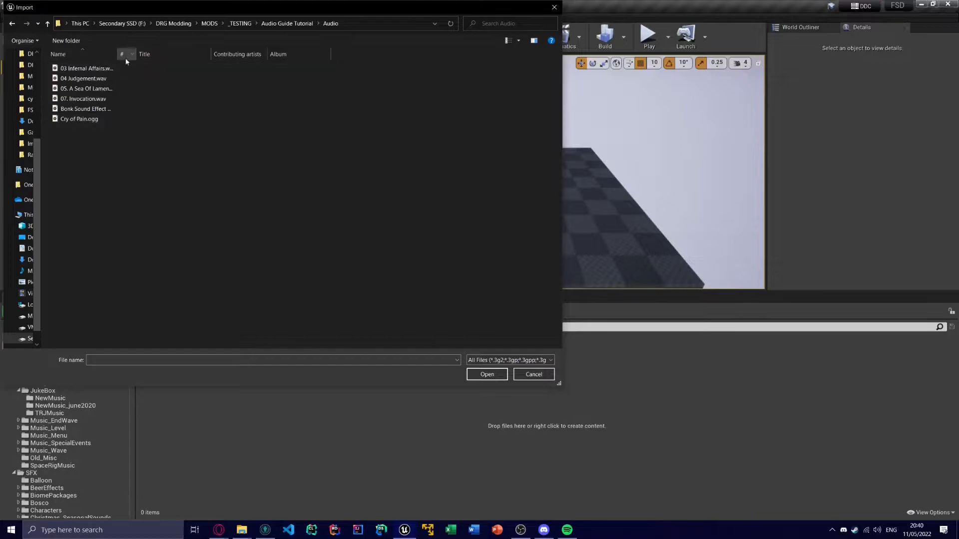
# Widen the file name column and import Bonk Sound Effect #2.ogg and Cry of Pain.ogg
pyautogui.moveTo(118, 54); pyautogui.dragTo(228, 54)
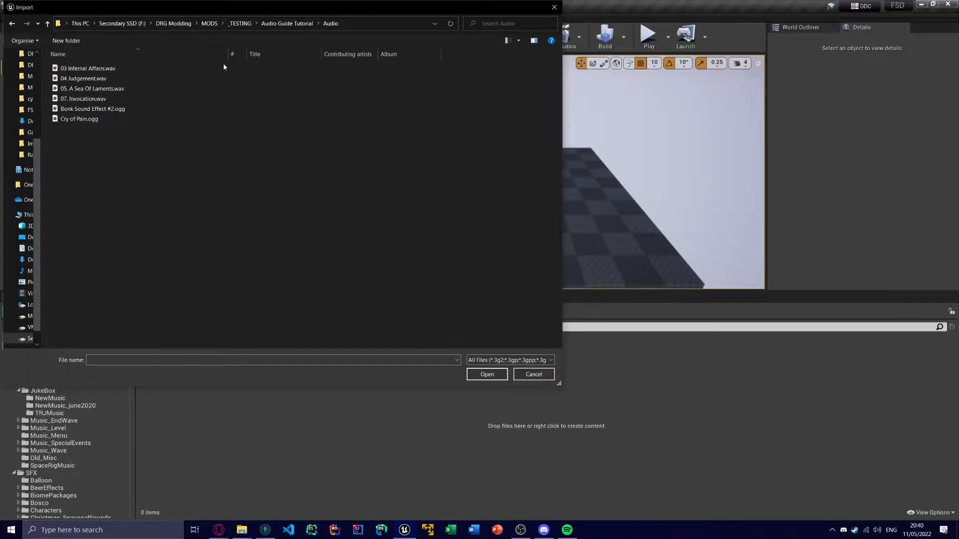
pyautogui.click(122, 119)
pyautogui.keyDown('shift'); pyautogui.click(122, 109); pyautogui.keyUp('shift')
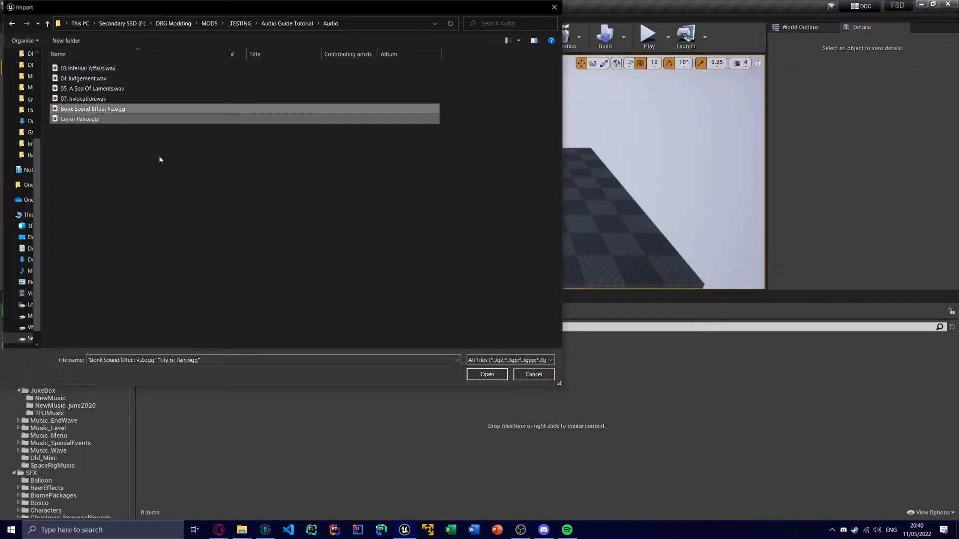
pyautogui.click(488, 374)
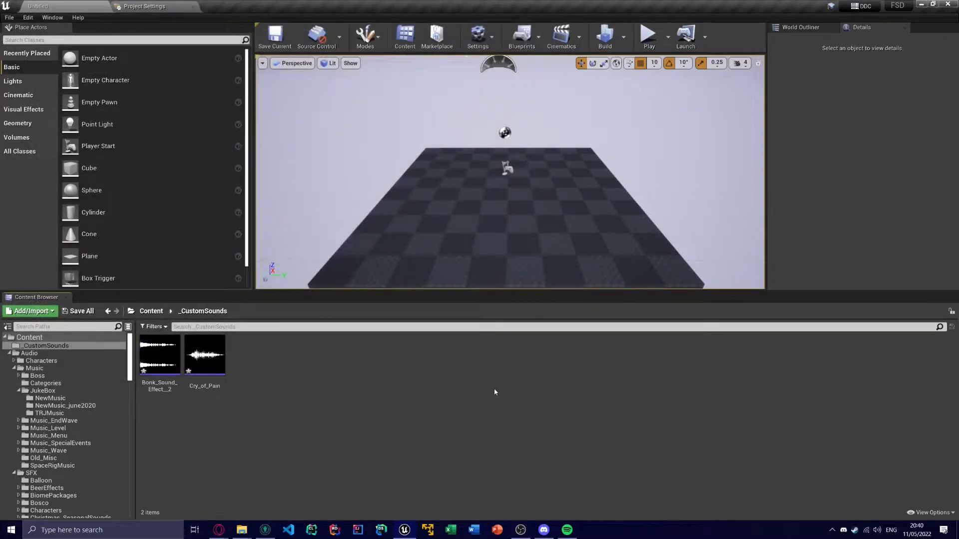
# Save both imported sound waves in _CustomSounds and clear the selection
pyautogui.click(212, 380)
pyautogui.keyDown('shift'); pyautogui.click(170, 378); pyautogui.keyUp('shift')
pyautogui.rightClick(169, 378)
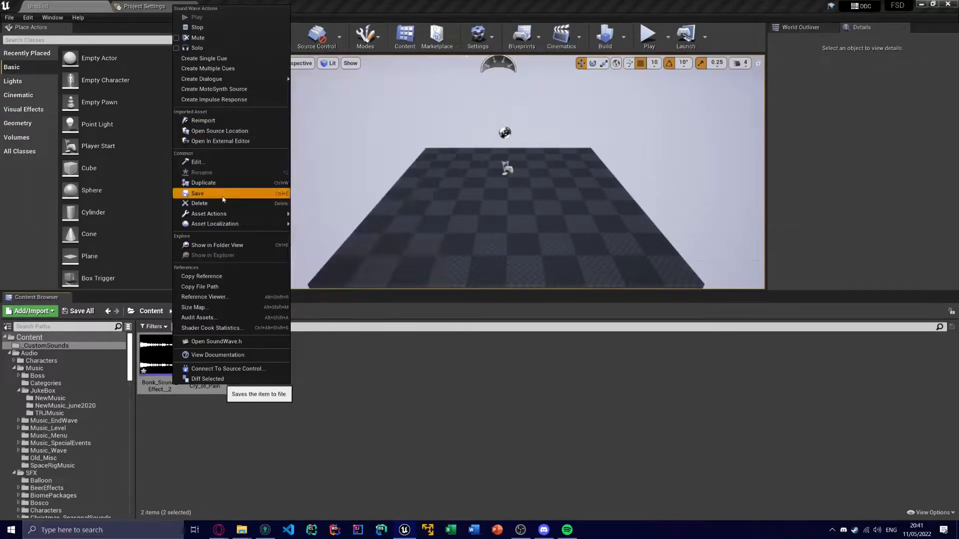
pyautogui.click(200, 193)
pyautogui.click(205, 355)
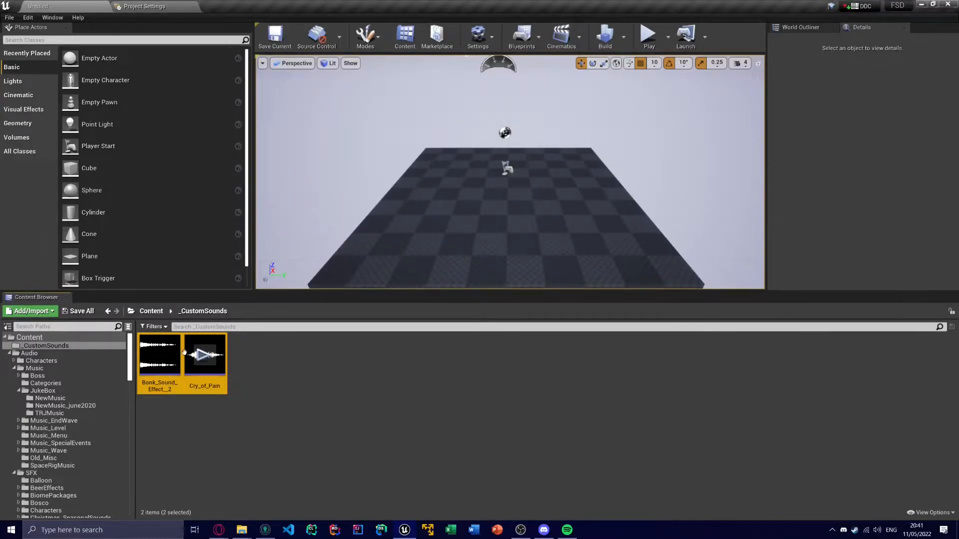
pyautogui.click(295, 387)
pyautogui.moveTo(203, 377)
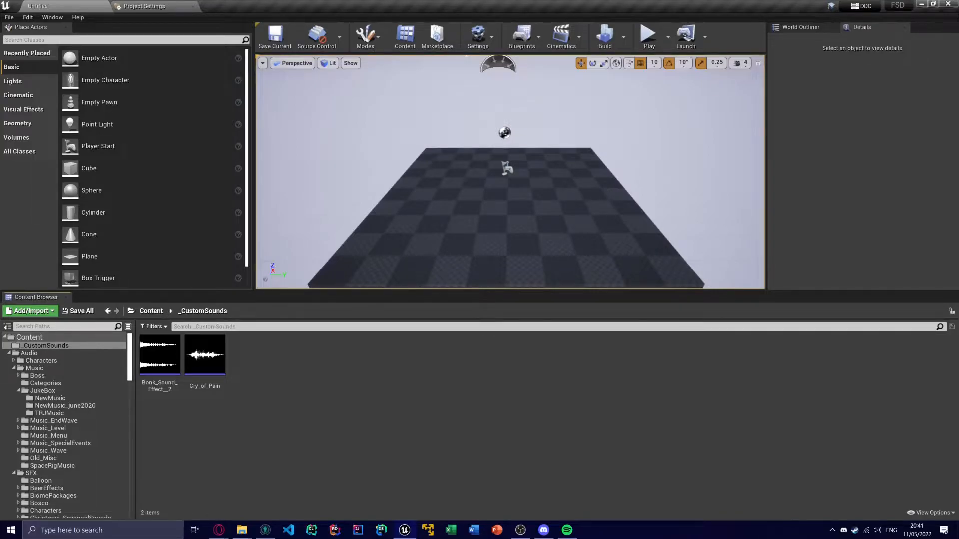
# Go back to the Audio/SFX/WeaponsNTools/ITM_Grenades/AxeGrenade folder in the project
pyautogui.scroll(-10, 82, 415)
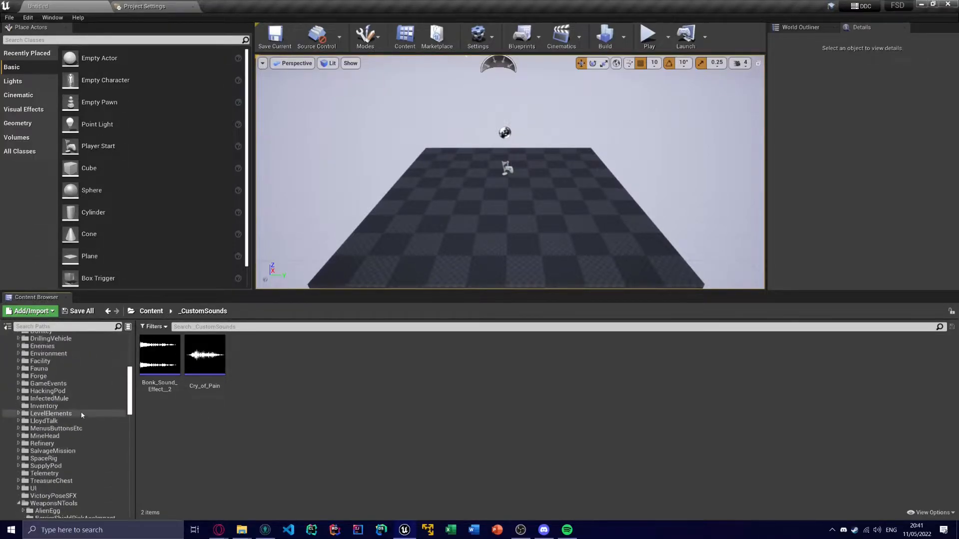
pyautogui.scroll(-10, 82, 415)
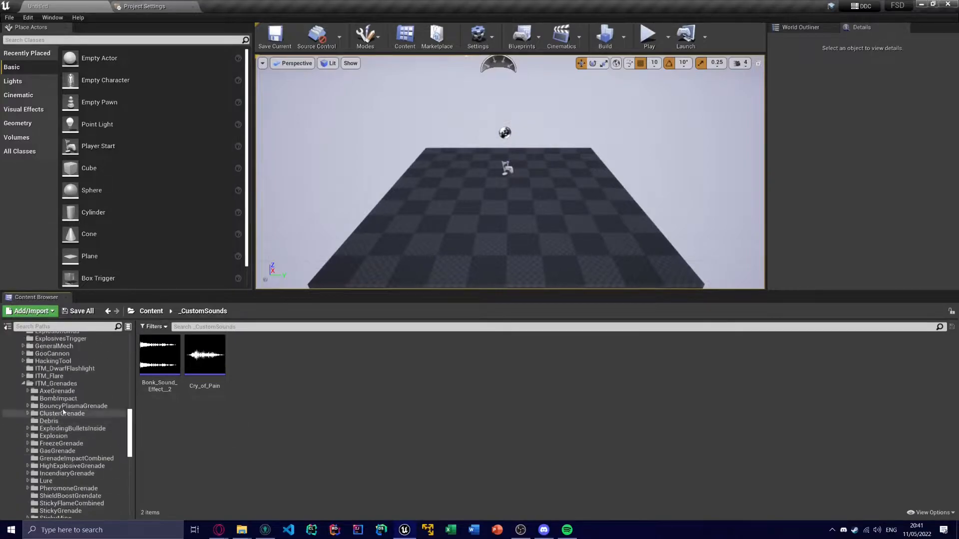
pyautogui.click(56, 391)
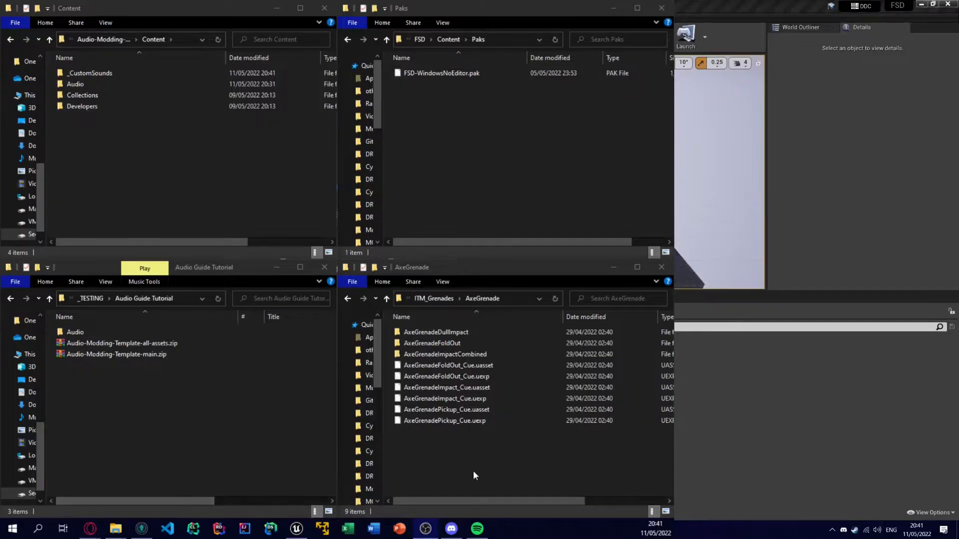
# In File Explorer, copy the base name of AxeGrenadeFoldOut_Cue.uasset from the unpacked AxeGrenade folder without renaming the file
pyautogui.click(465, 375)
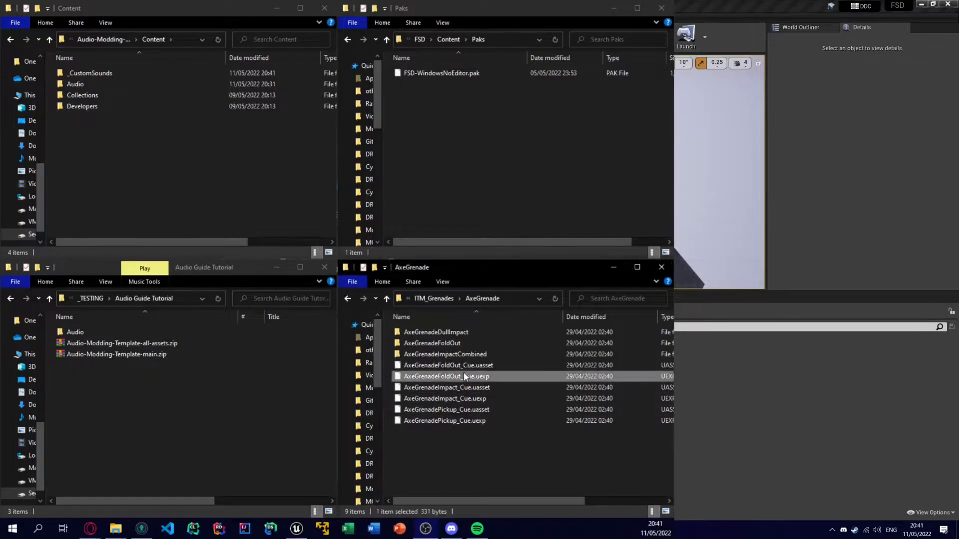
pyautogui.keyDown('ctrl'); pyautogui.click(465, 369); pyautogui.keyUp('ctrl')
pyautogui.keyDown('ctrl'); pyautogui.click(465, 376); pyautogui.keyUp('ctrl')
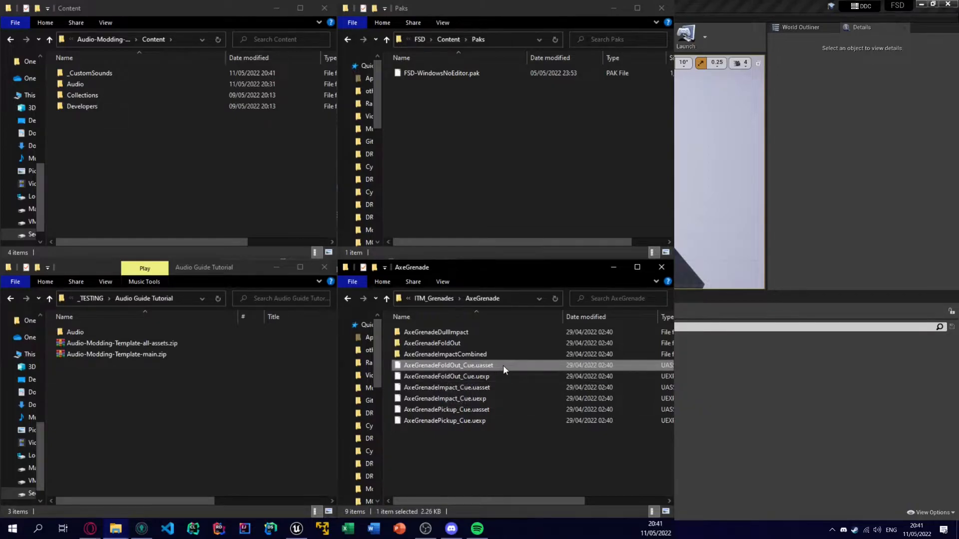
pyautogui.press('F2')
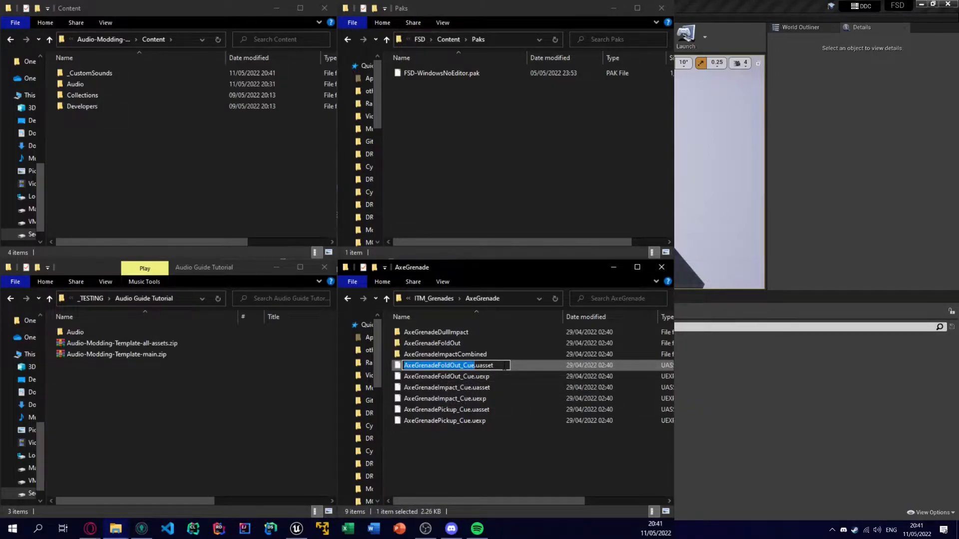
pyautogui.press('Escape')
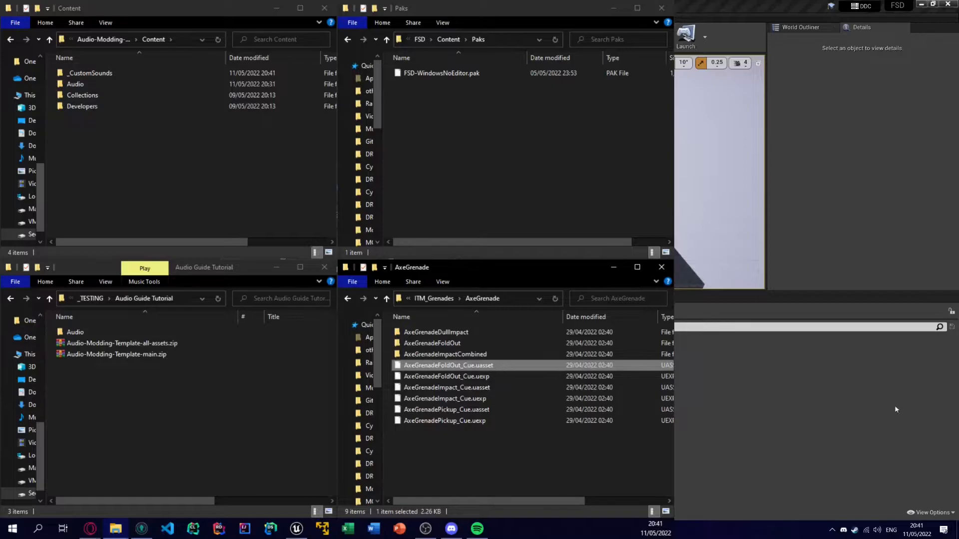
# Switch back to Unreal Editor and create a Sound Cue named AxeGrenadeFoldOut_Cue in the AxeGrenade folder
pyautogui.click(809, 394)
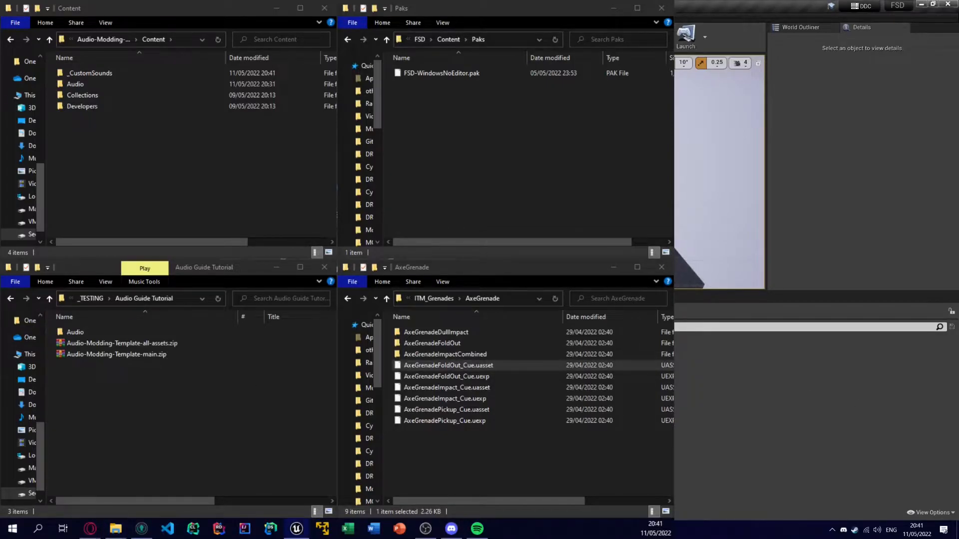
pyautogui.rightClick(542, 387)
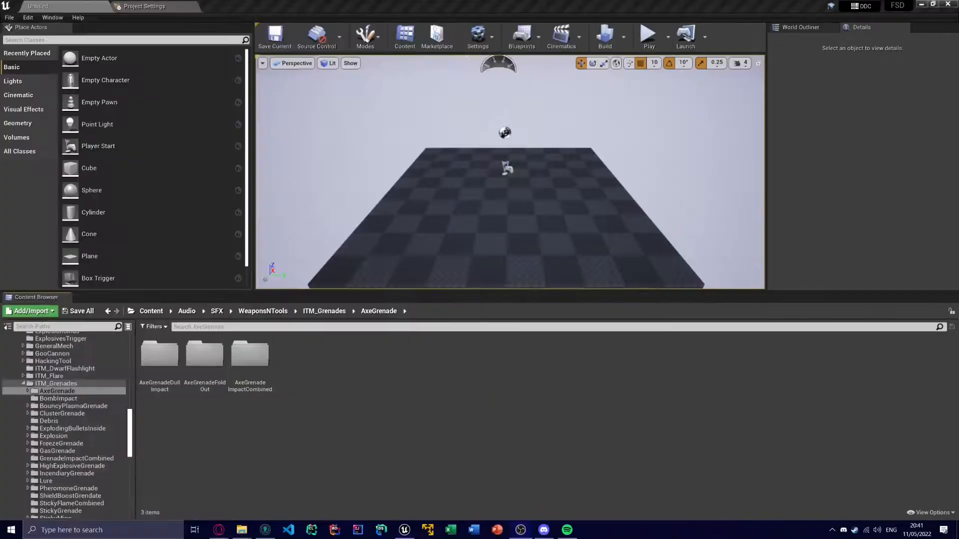
pyautogui.rightClick(376, 383)
pyautogui.moveTo(549, 367)
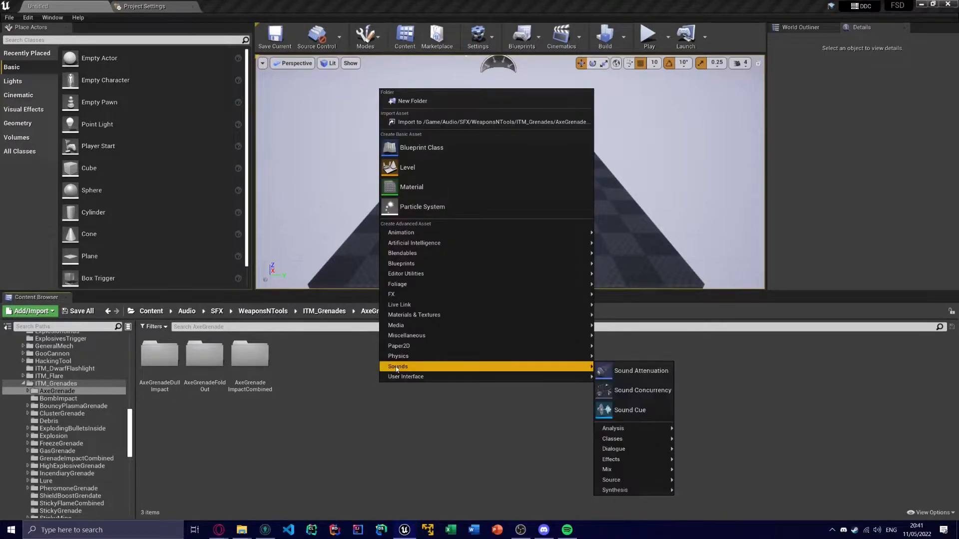
pyautogui.click(627, 407)
pyautogui.press('Return')
# Save the AxeGrenadeFoldOut_Cue asset and open it in the Sound Cue editor, docked with the main editor tabs
pyautogui.rightClick(291, 361)
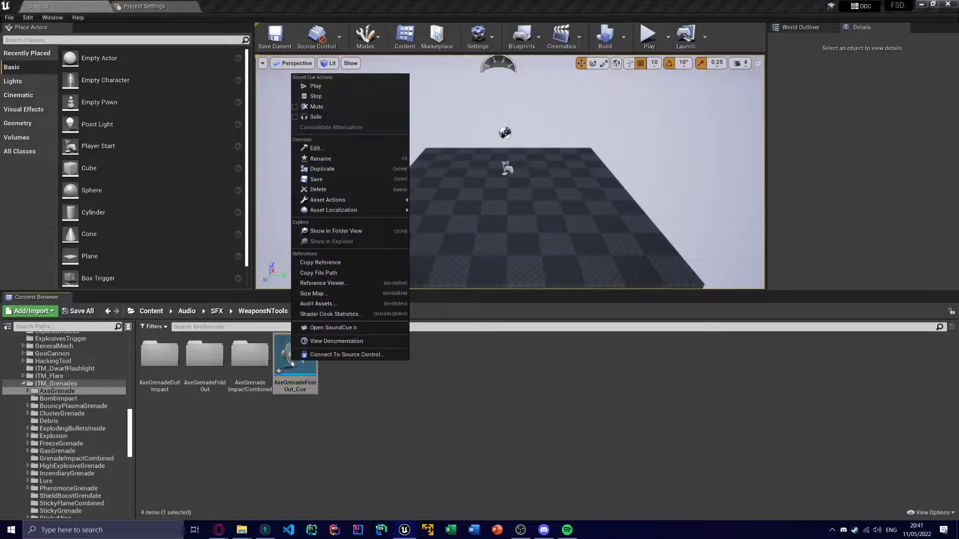
pyautogui.click(334, 180)
pyautogui.doubleClick(301, 358)
pyautogui.moveTo(201, 94); pyautogui.dragTo(209, 7)
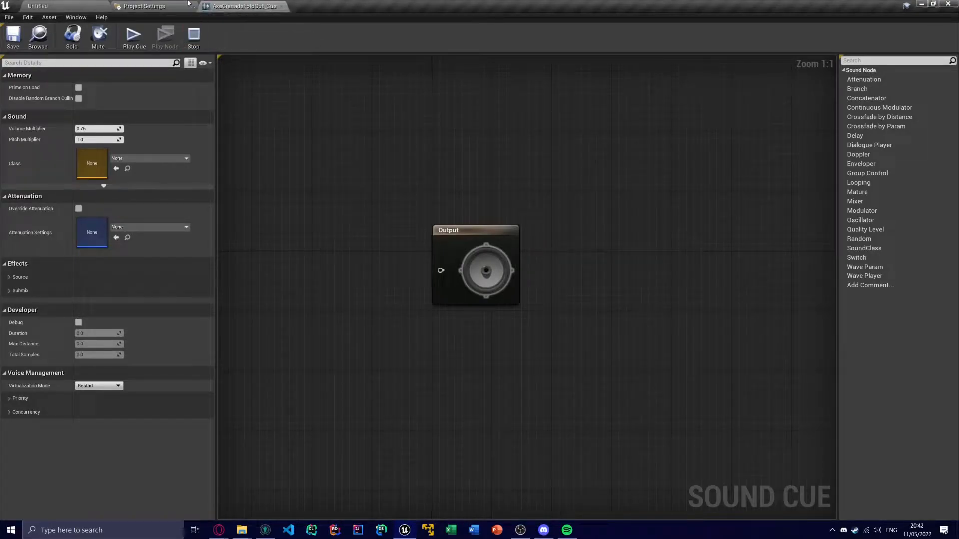
# Add a Wave Player node before the Output node and set its sound wave to Cry_of_Pain
pyautogui.moveTo(408, 221); pyautogui.dragTo(589, 244, button='right')
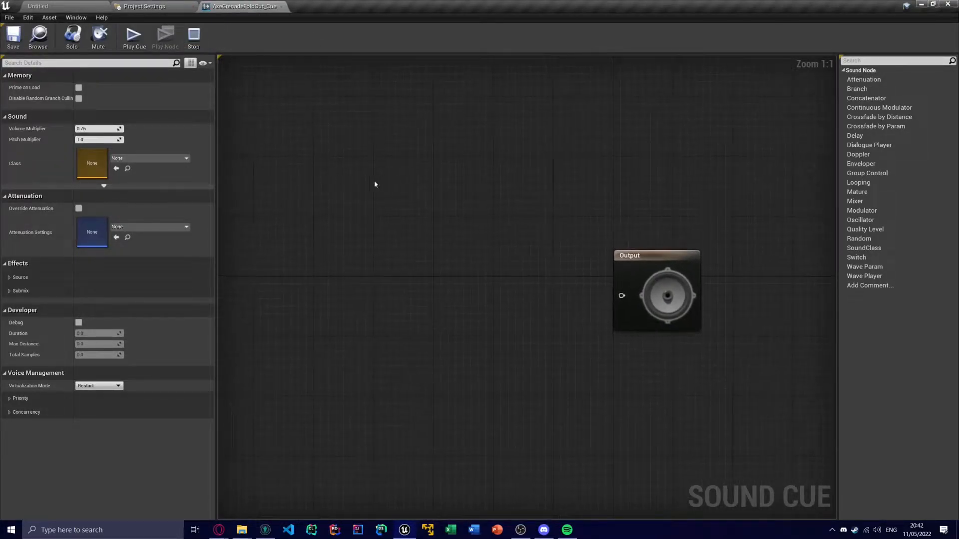
pyautogui.moveTo(369, 182); pyautogui.dragTo(310, 178, button='right')
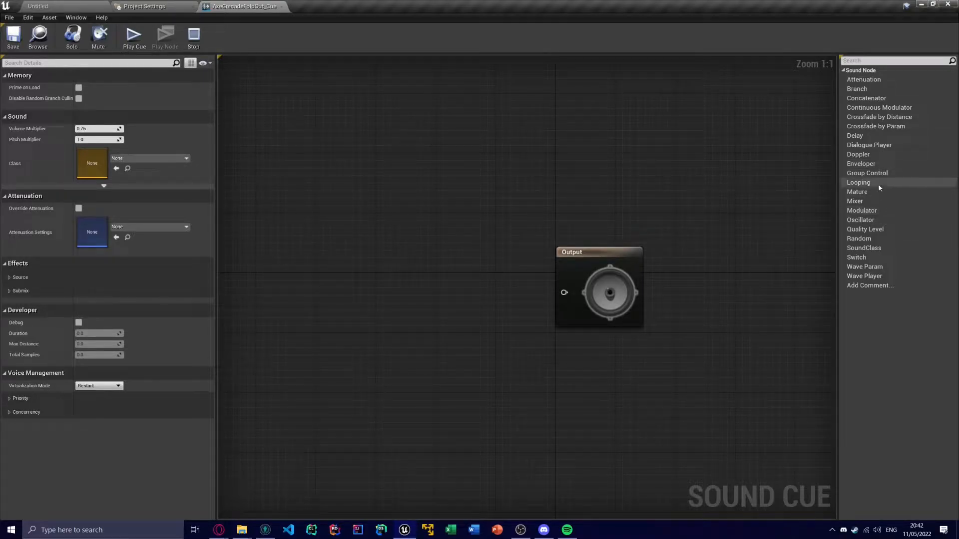
pyautogui.moveTo(864, 276); pyautogui.dragTo(320, 272)
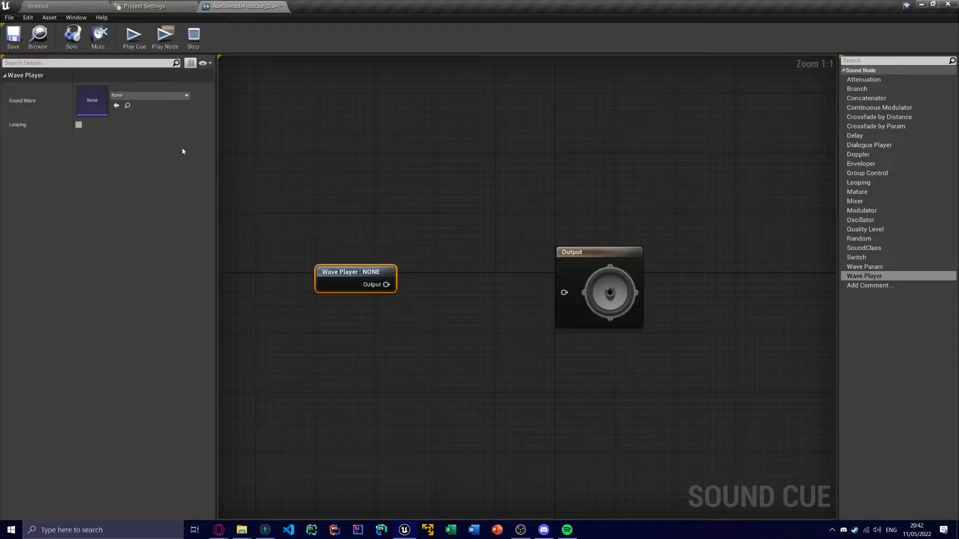
pyautogui.click(170, 95)
pyautogui.click(150, 204)
# Connect the Cry_of_Pain Wave Player to the Output node and align it with the Output
pyautogui.moveTo(404, 284); pyautogui.dragTo(564, 292)
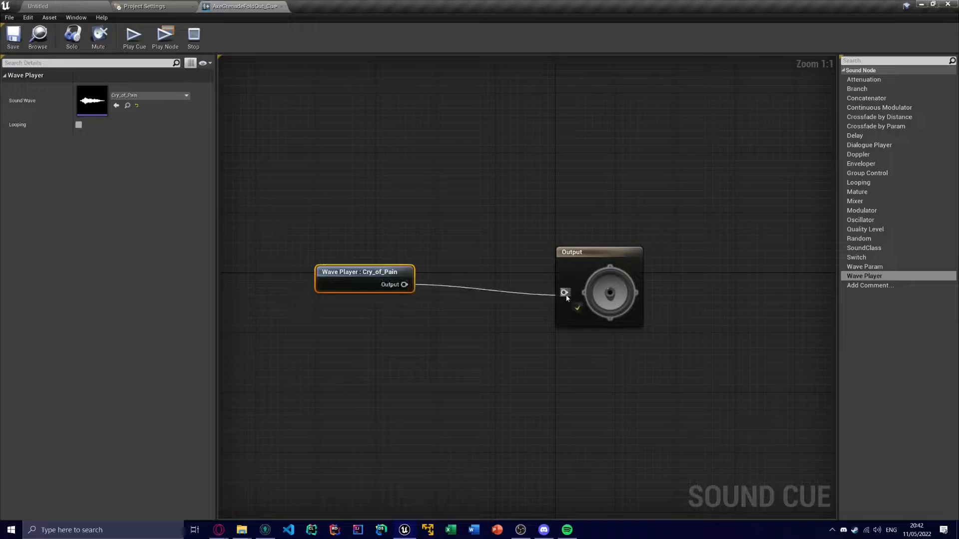
pyautogui.moveTo(365, 273); pyautogui.dragTo(380, 280)
pyautogui.moveTo(272, 144); pyautogui.dragTo(296, 179, button='right')
pyautogui.click(265, 155)
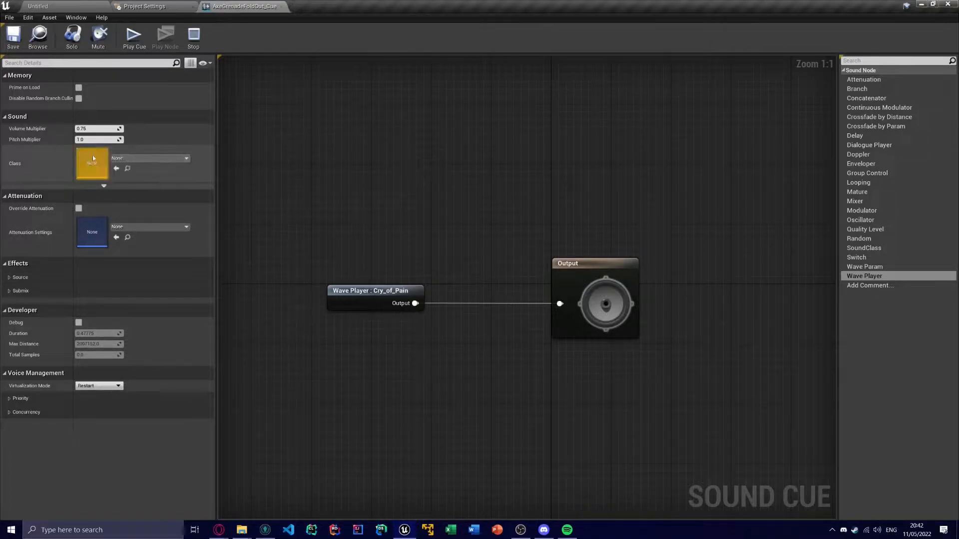
# Examine the sound class, attenuation and base submix assets available for the cue without assigning any
pyautogui.click(122, 159)
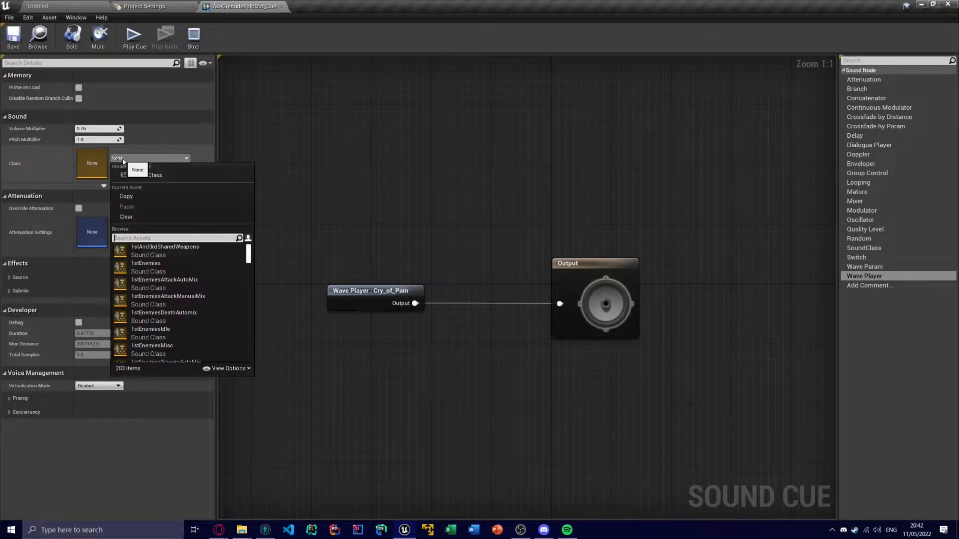
pyautogui.scroll(-7, 185, 285)
pyautogui.click(322, 222)
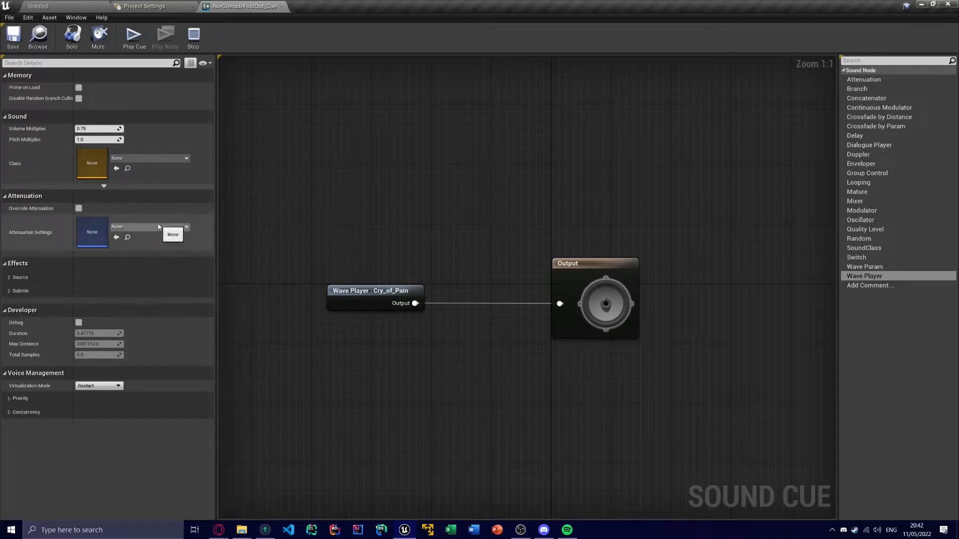
pyautogui.click(159, 227)
pyautogui.scroll(-3, 170, 349)
pyautogui.click(320, 235)
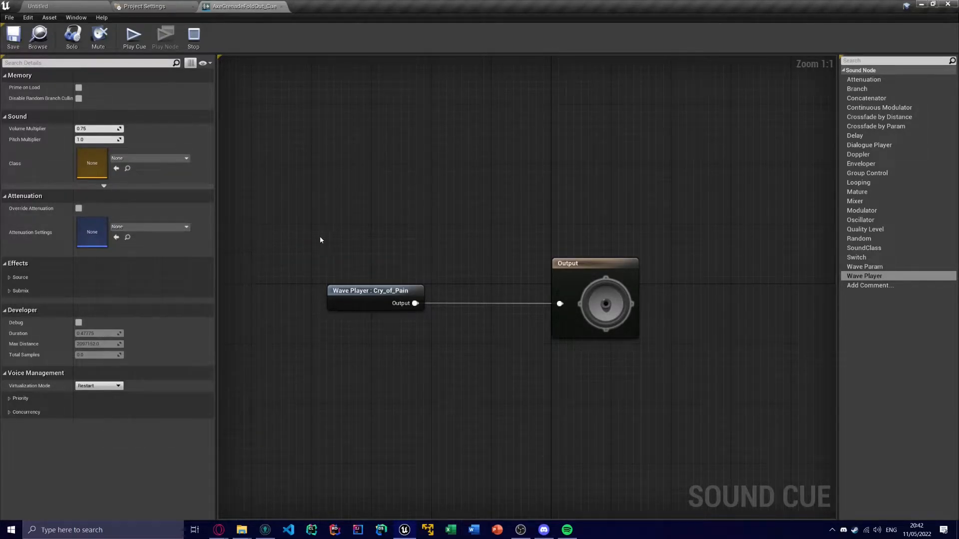
pyautogui.click(29, 290)
pyautogui.click(149, 321)
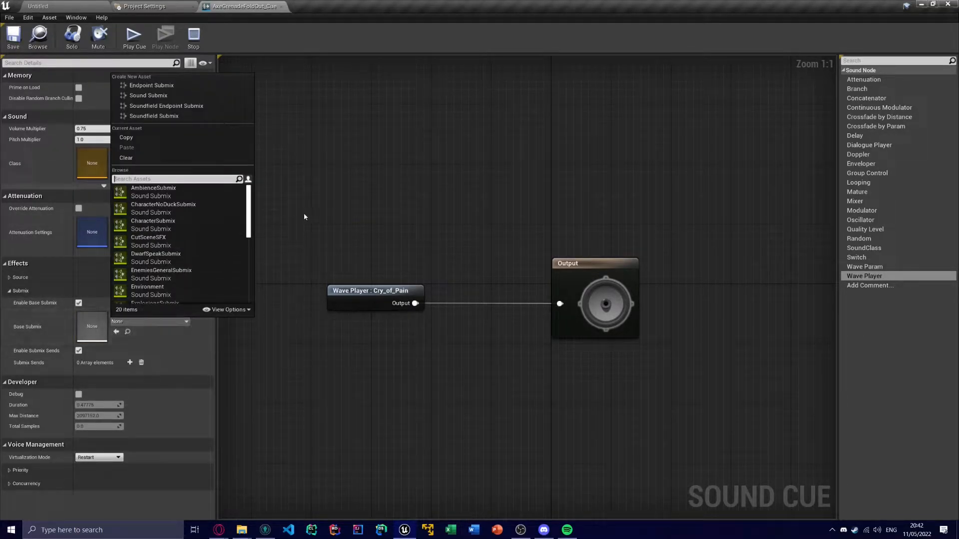
pyautogui.click(320, 230)
pyautogui.moveTo(347, 239); pyautogui.dragTo(644, 362)
pyautogui.click(574, 369)
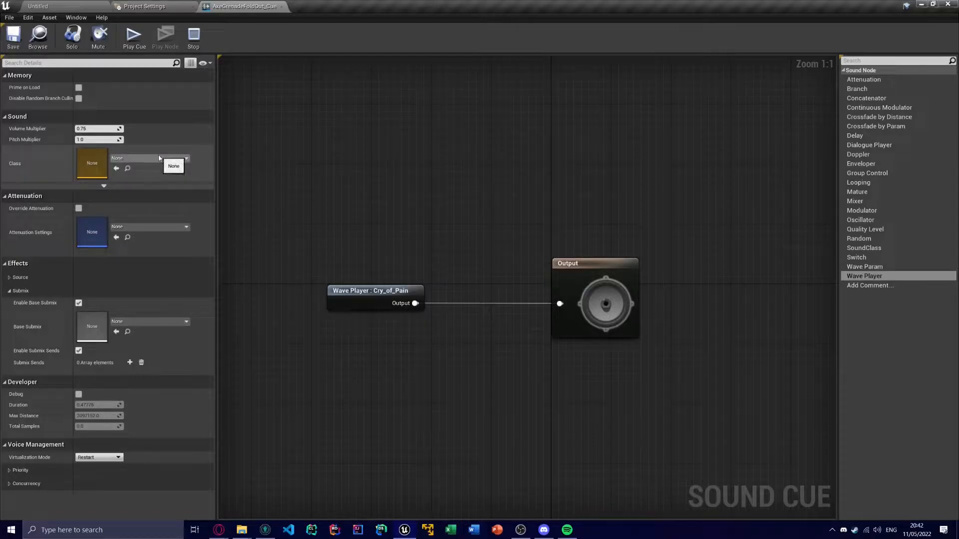
pyautogui.click(172, 227)
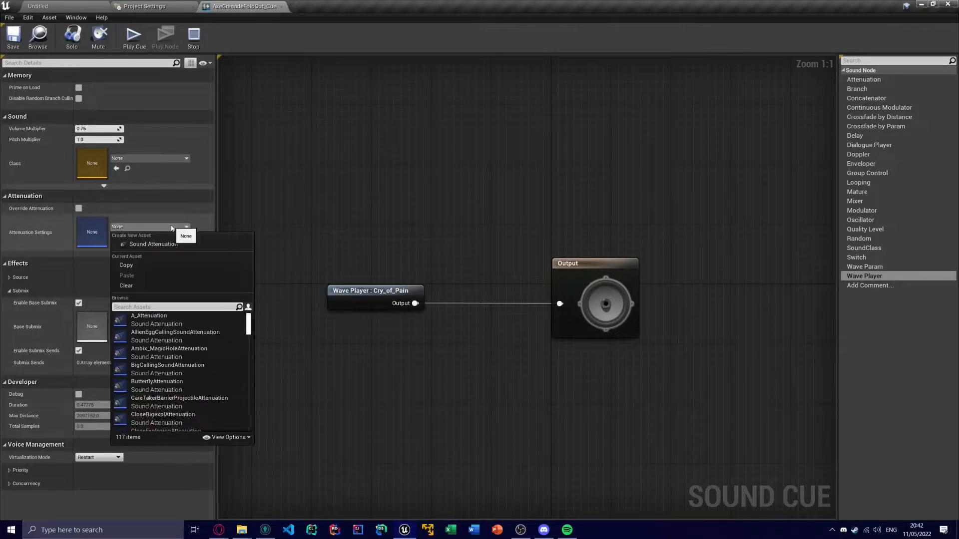
pyautogui.click(302, 248)
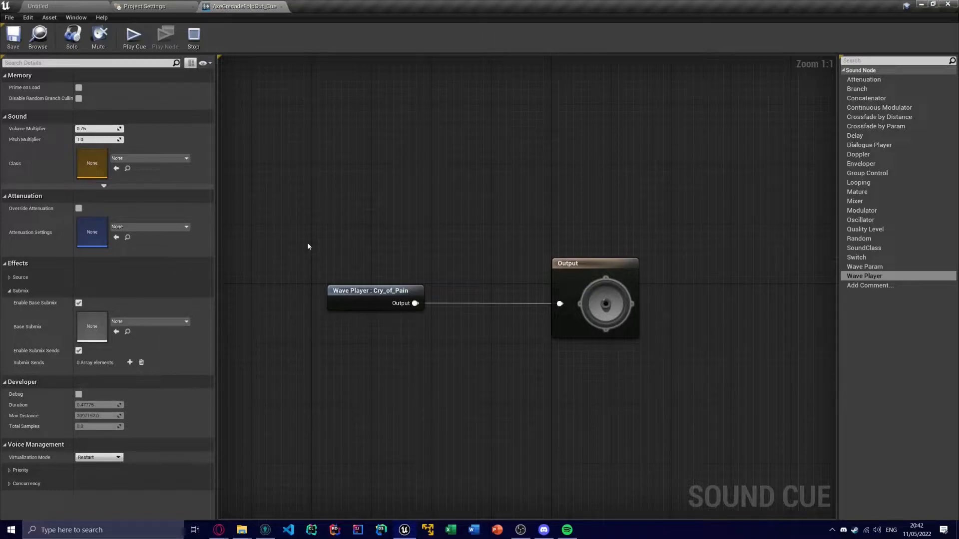
pyautogui.press('Home')
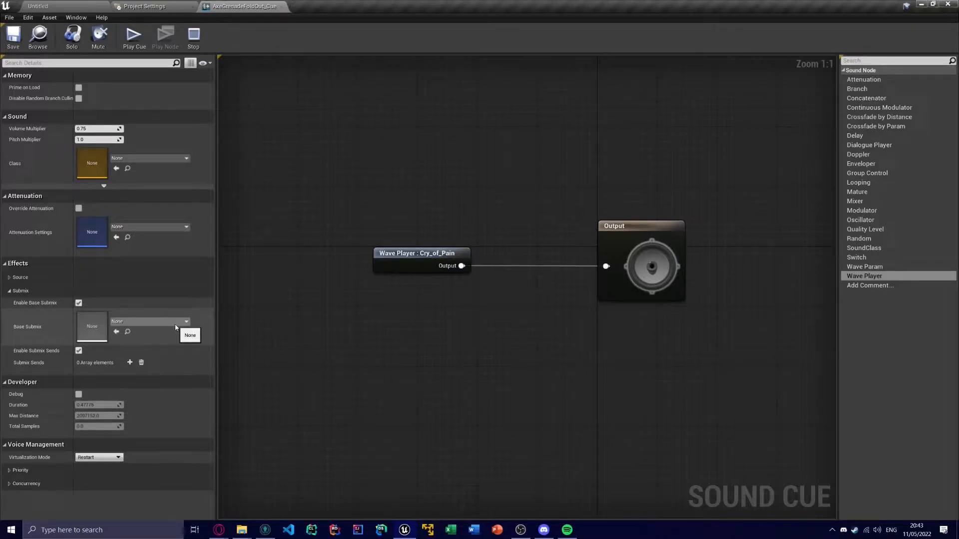
pyautogui.press('Home')
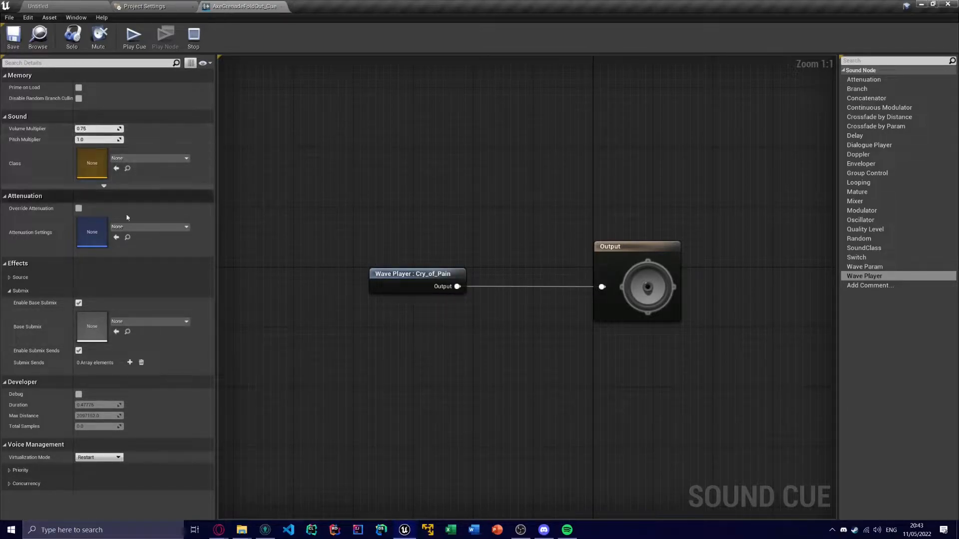
pyautogui.moveTo(332, 260)
pyautogui.mouseDown(button='right')
pyautogui.moveTo(317, 272)
pyautogui.moveTo(317, 252)
pyautogui.mouseUp(button='right')
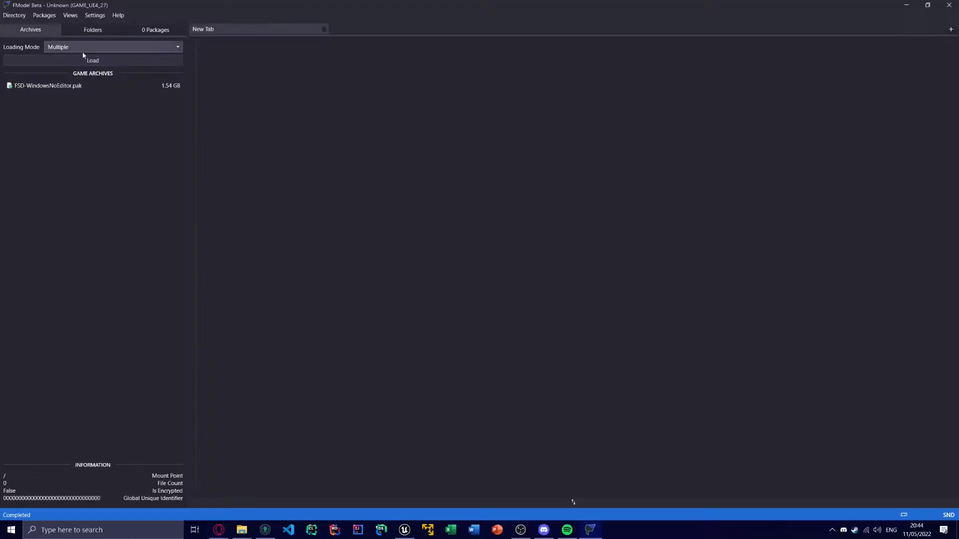
# In FModel, confirm the detected Paks game directory for Deep Rock Galactic and load the FSD-WindowsNoEditor.pak archive
pyautogui.click(15, 15)
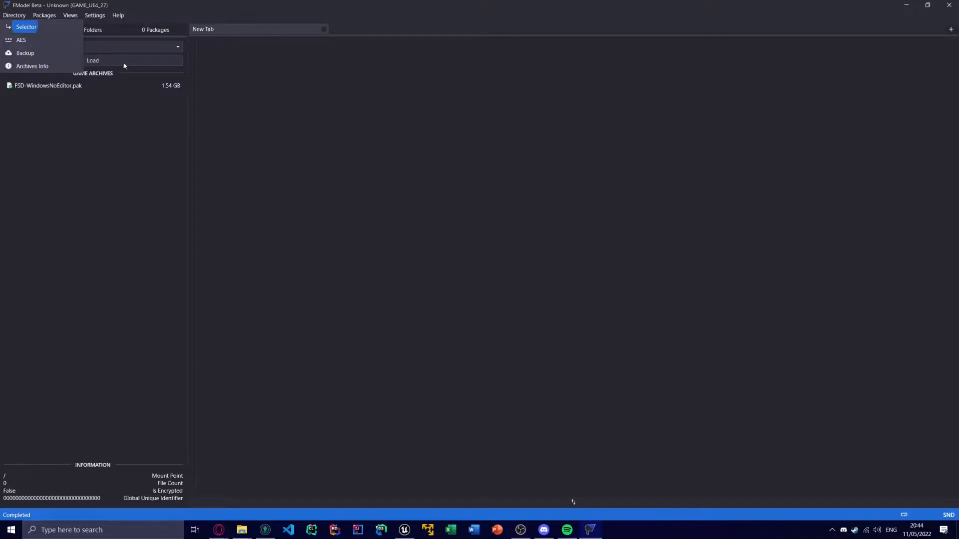
pyautogui.click(26, 28)
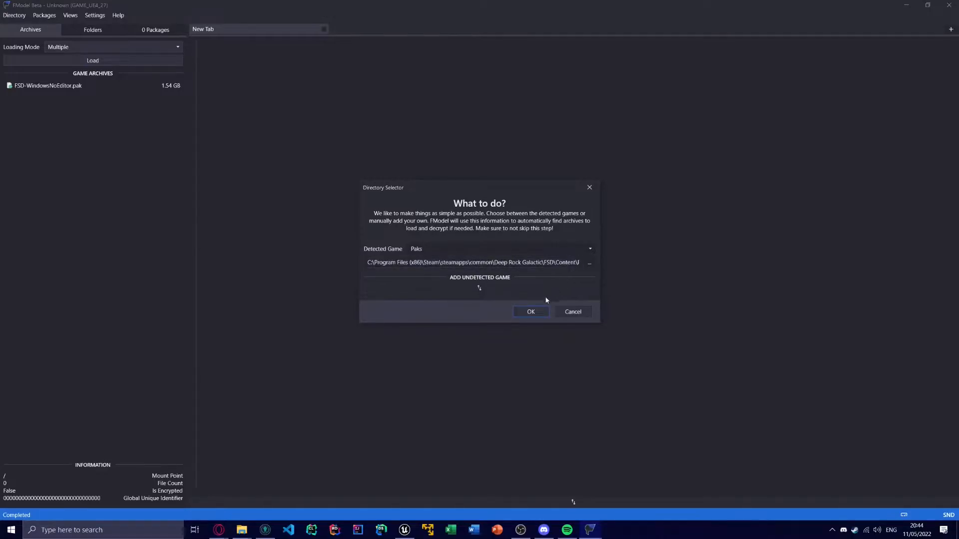
pyautogui.click(532, 313)
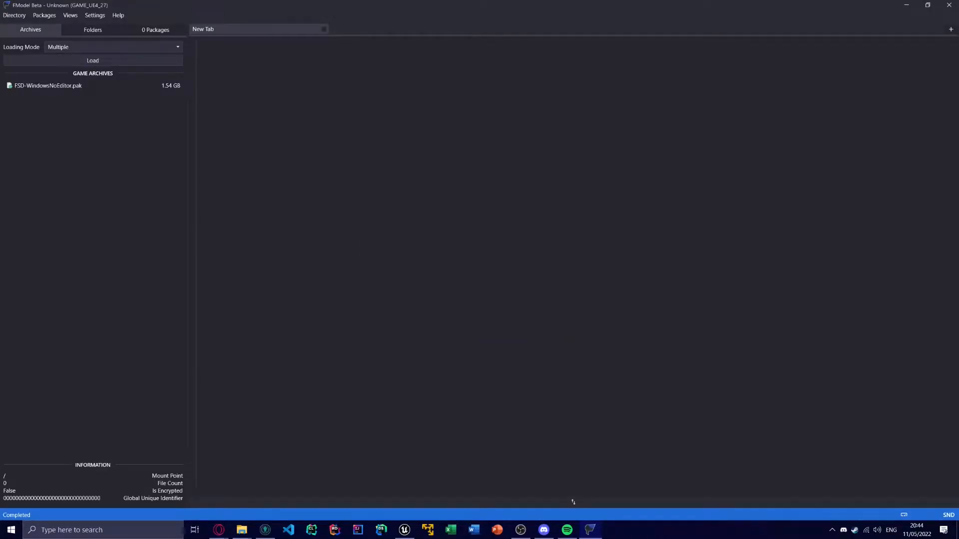
pyautogui.doubleClick(54, 86)
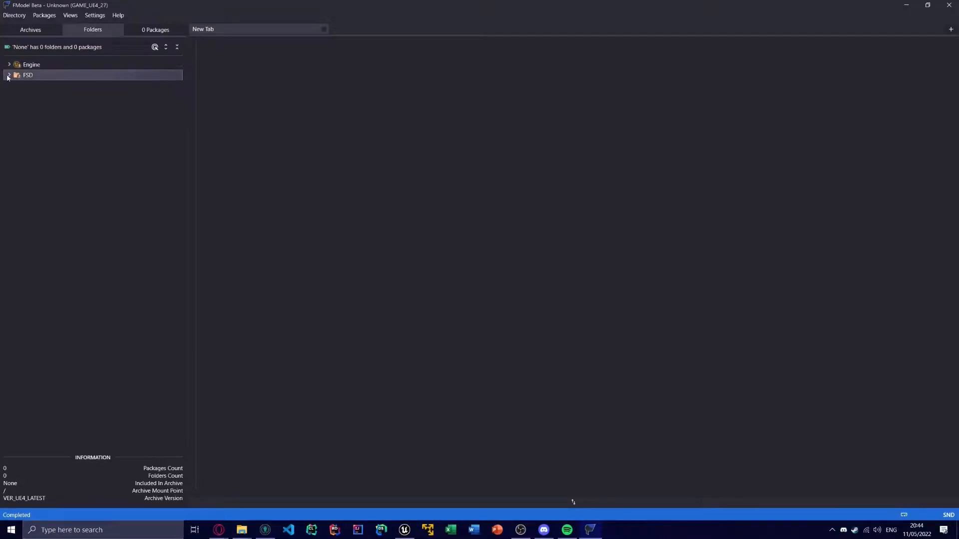
# Browse to FSD/Content/Audio/SFX/WeaponsNTools/ITM_Grenades/AxeGrenade in the archive and list that folder's packages
pyautogui.click(8, 76)
pyautogui.click(21, 96)
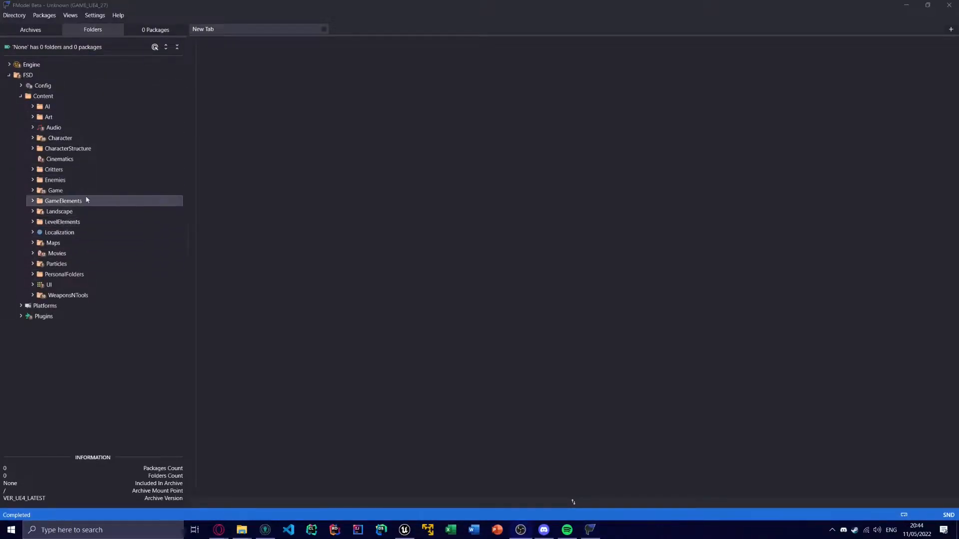
pyautogui.click(32, 129)
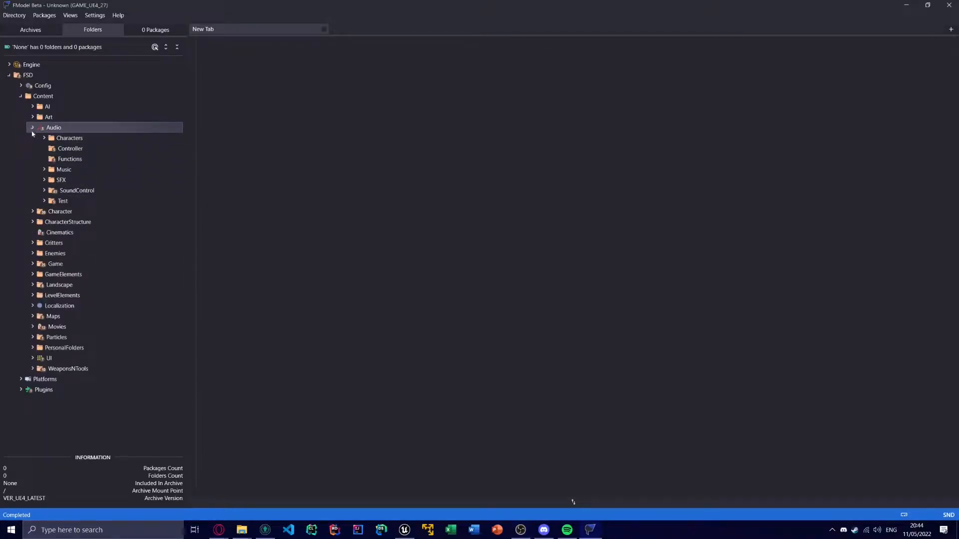
pyautogui.click(44, 180)
pyautogui.scroll(-10, 66, 234)
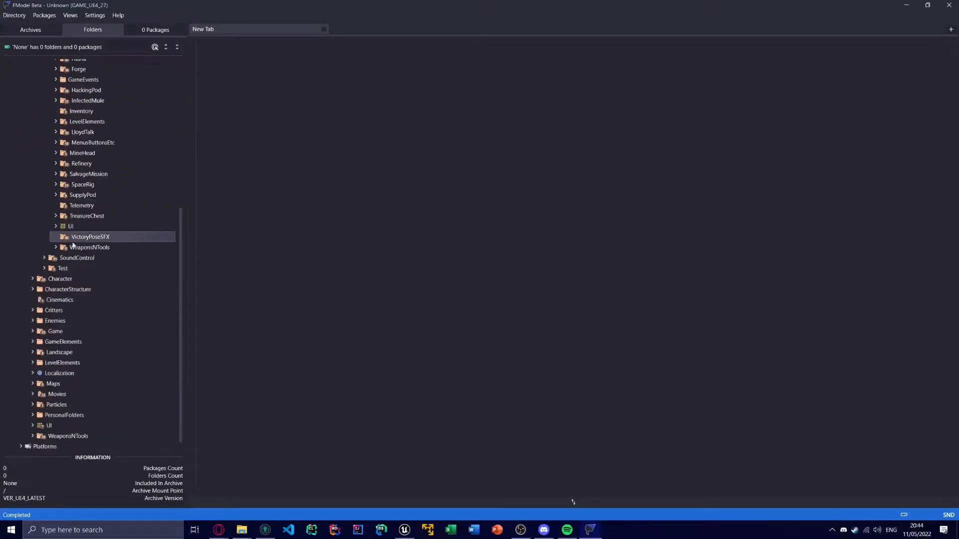
pyautogui.click(56, 247)
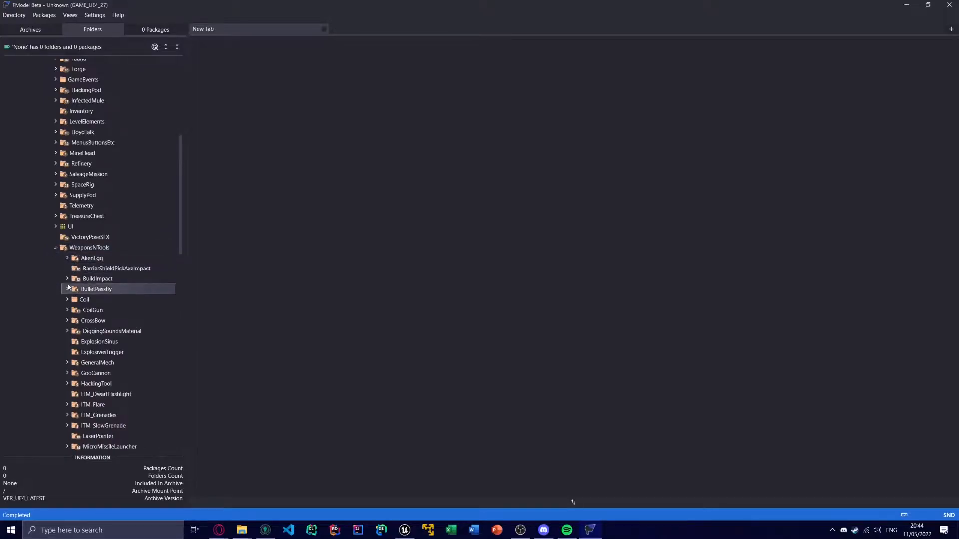
pyautogui.scroll(-5, 72, 278)
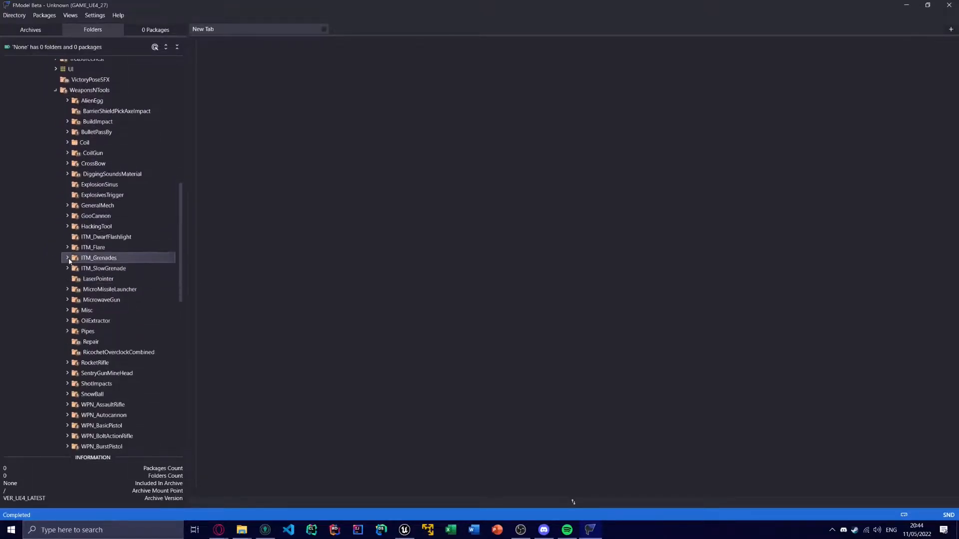
pyautogui.click(68, 258)
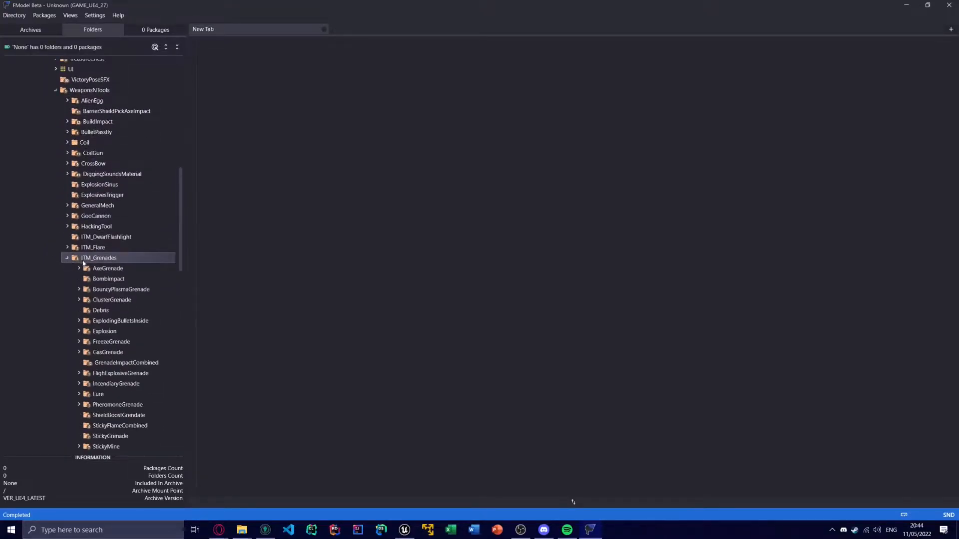
pyautogui.doubleClick(109, 268)
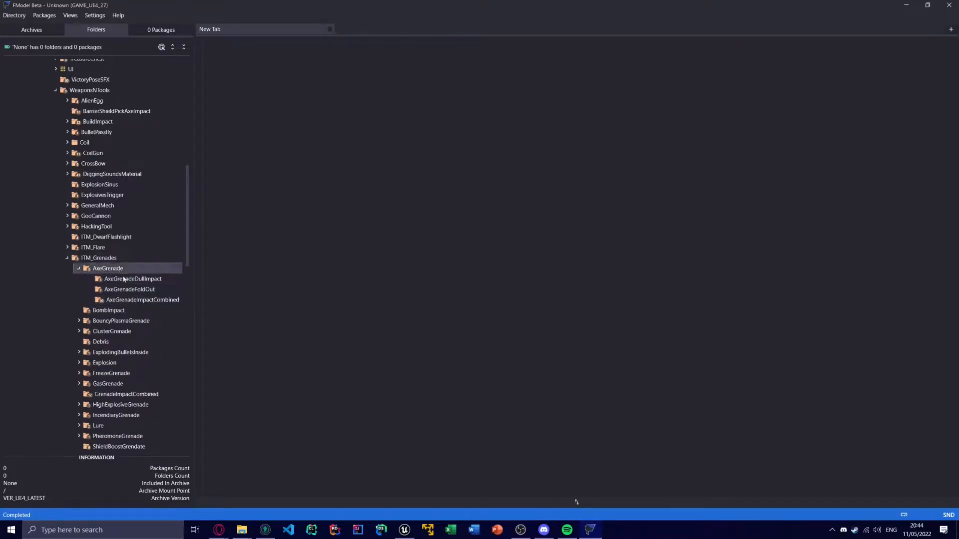
pyautogui.click(108, 269)
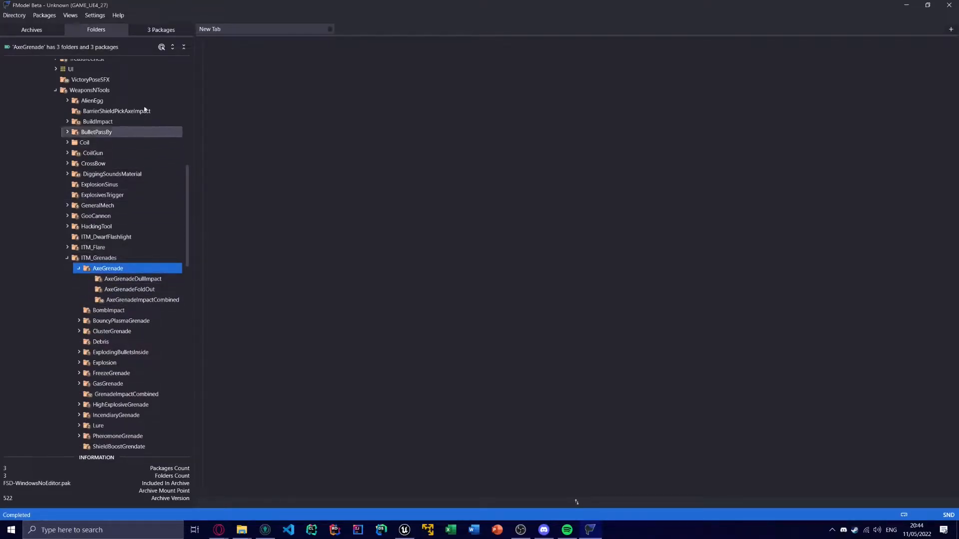
pyautogui.click(148, 31)
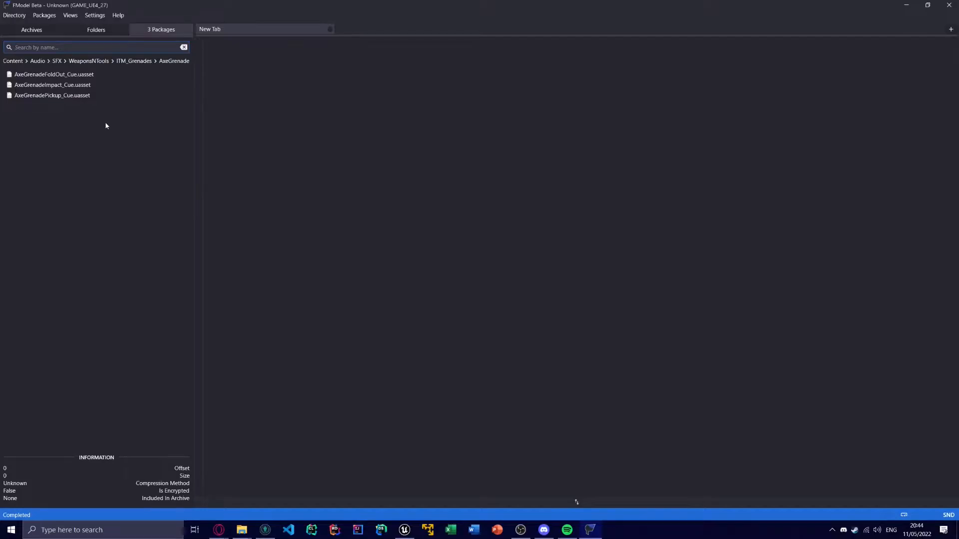
# Open AxeGrenadeFoldOut_Cue.uasset and examine its sound class, attenuation and submix references
pyautogui.doubleClick(130, 77)
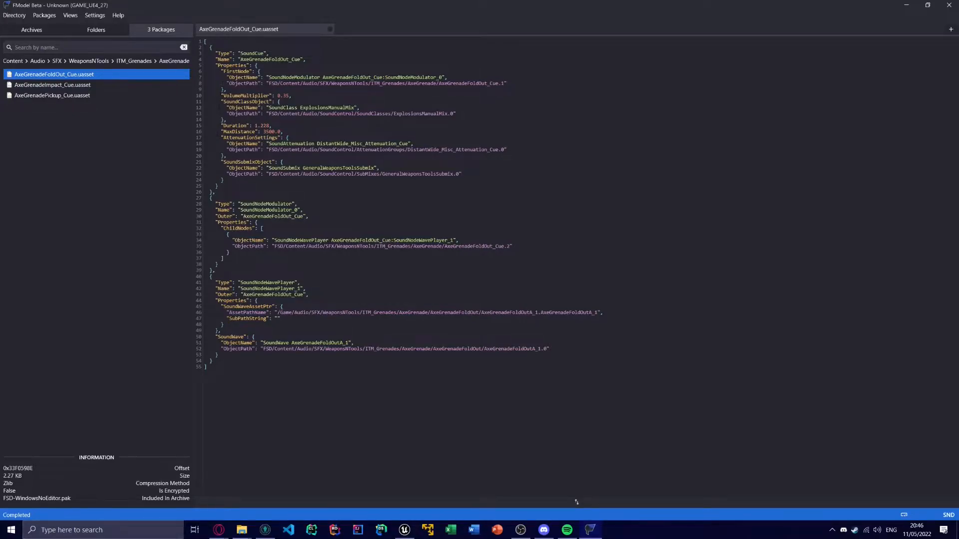
pyautogui.moveTo(221, 102); pyautogui.dragTo(475, 177)
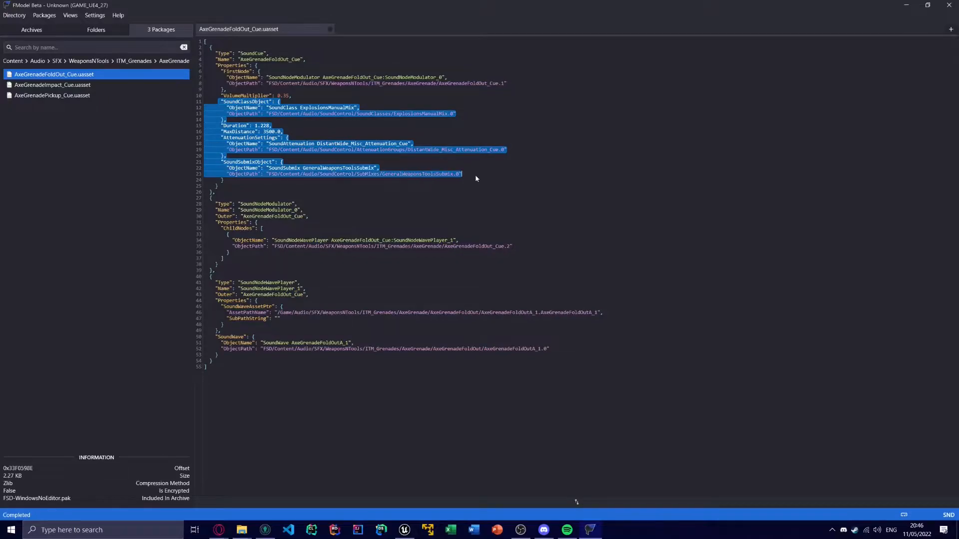
pyautogui.click(475, 177)
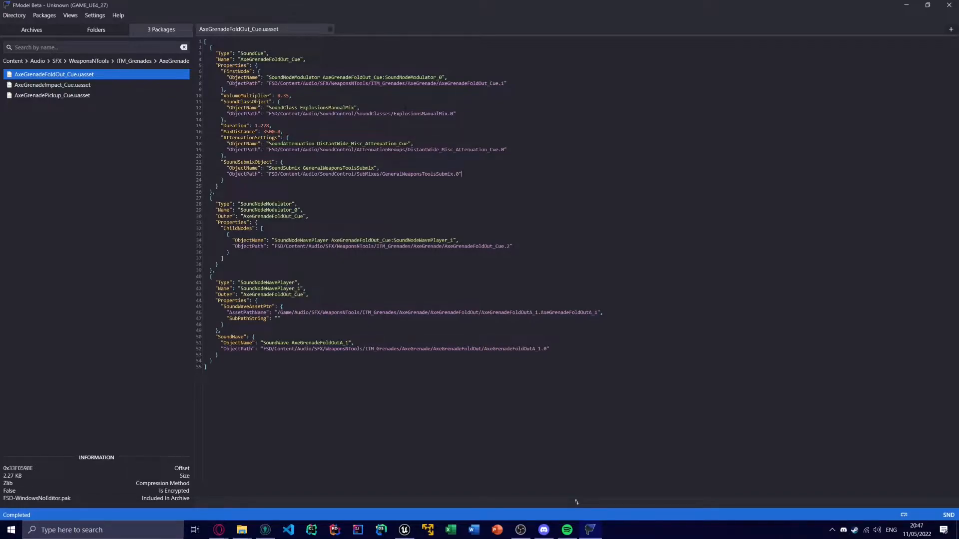
# Return to the Unreal Sound Cue editor and set the cue's sound class to ExplosionsManualMix
pyautogui.press('super+Tab')
pyautogui.click(404, 105)
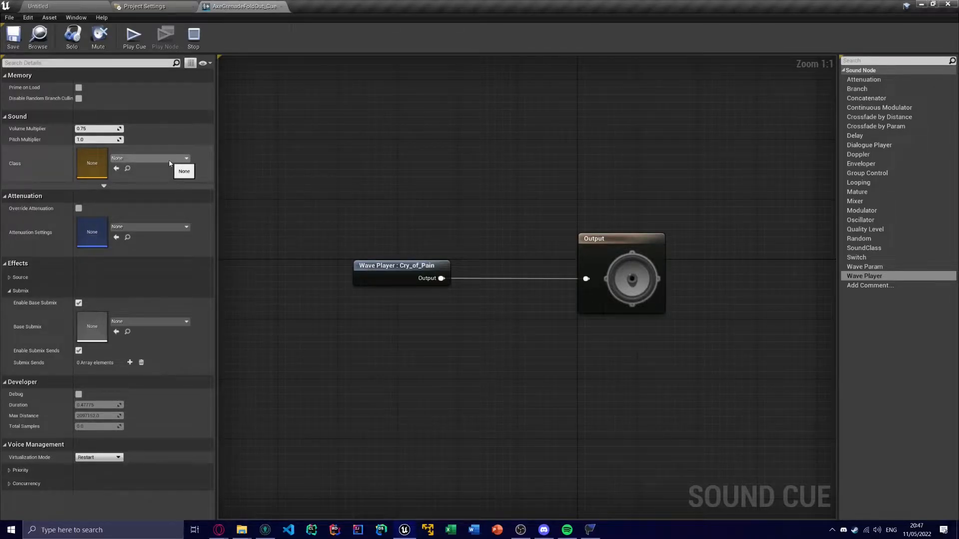
pyautogui.click(170, 159)
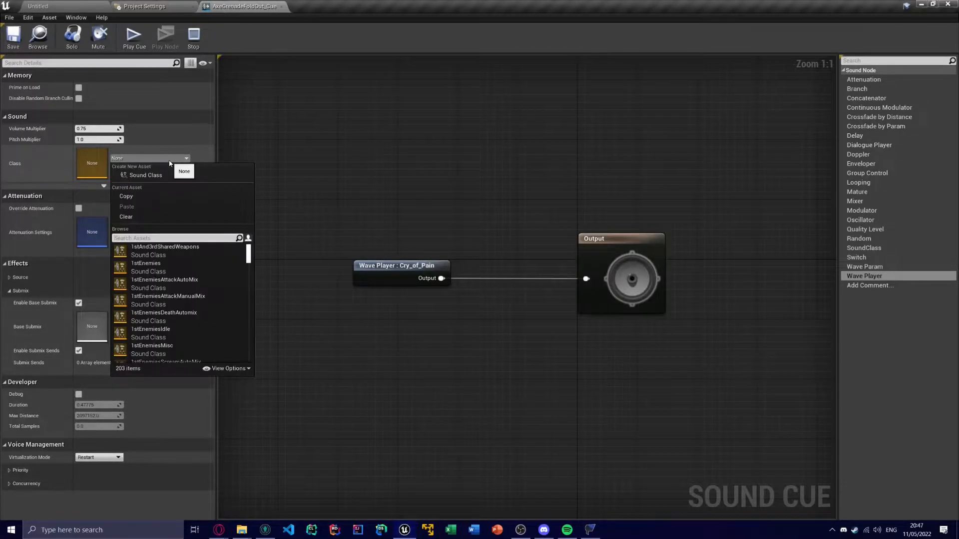
pyautogui.write('explosion')
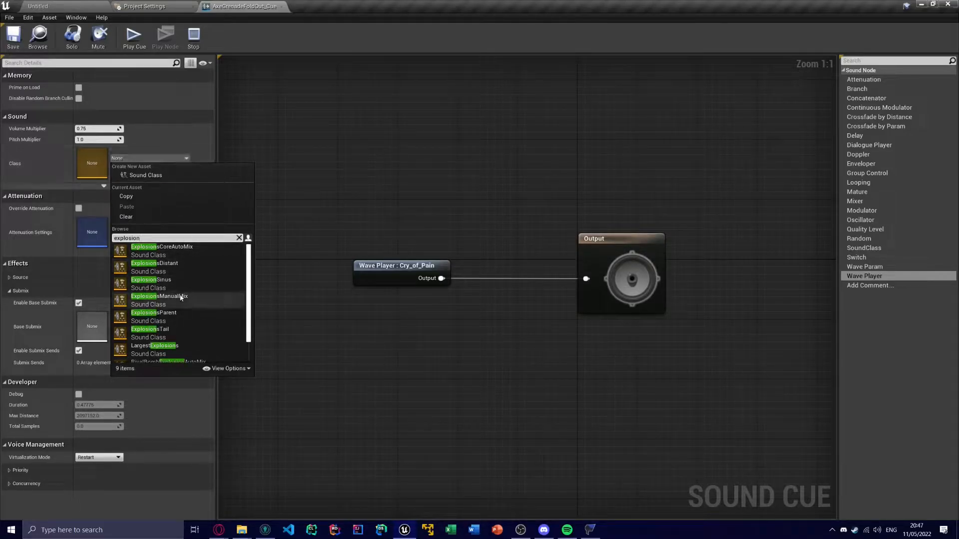
pyautogui.click(200, 300)
# Check the original cue's attenuation name in FModel and set Attenuation Settings in Unreal to DistantWide_Misc_Attenuation_Cue
pyautogui.hotkey('alt', 'Tab')
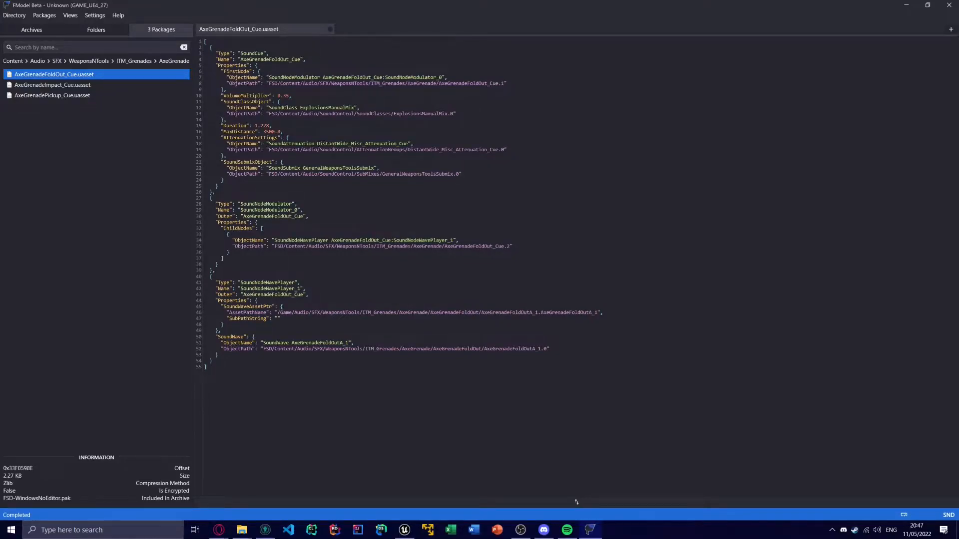
pyautogui.hotkey('alt', 'Tab')
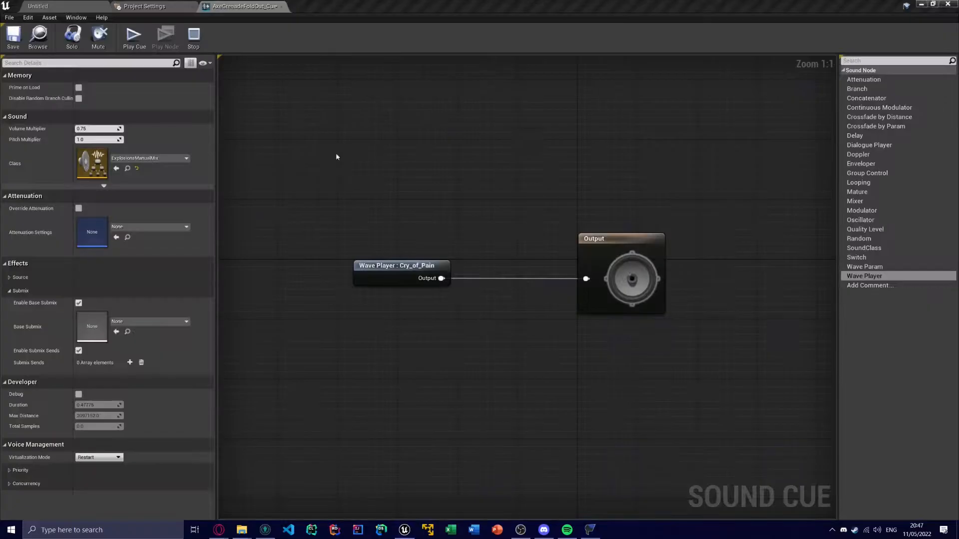
pyautogui.click(149, 228)
pyautogui.write('dis')
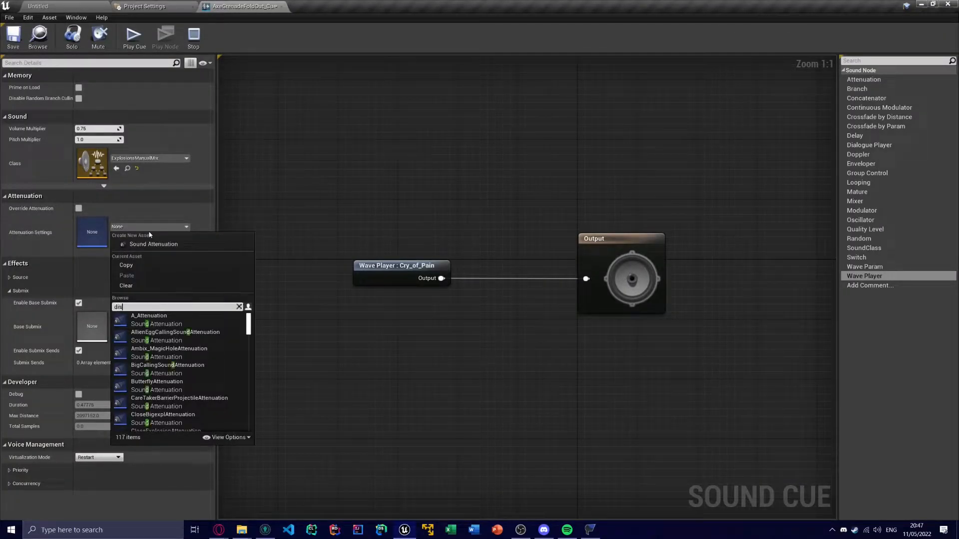
pyautogui.write('tant')
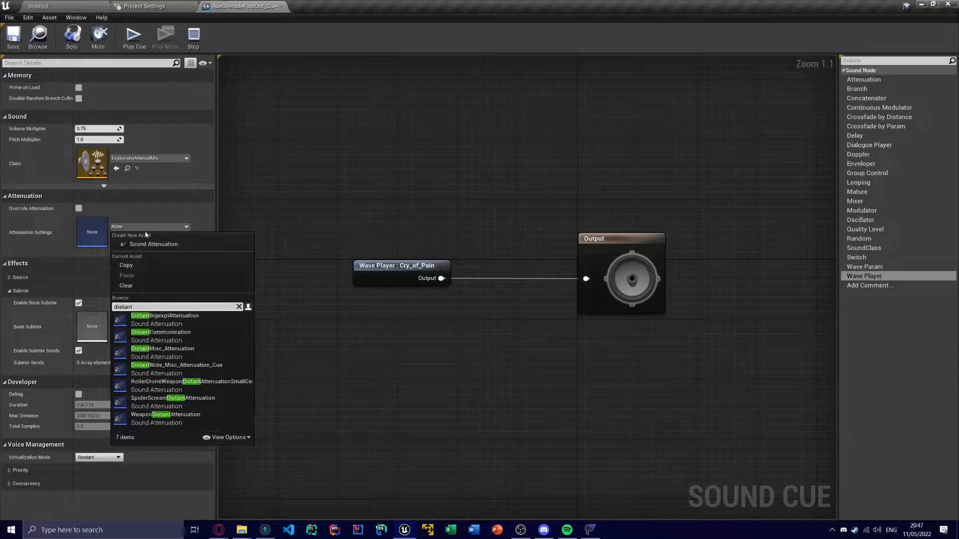
pyautogui.click(202, 369)
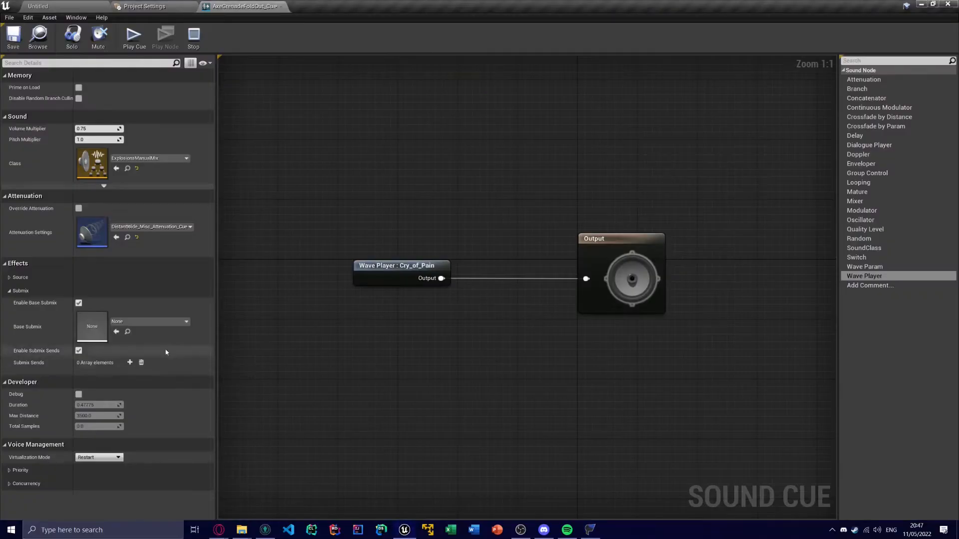
# Set the cue's base submix to GeneralWeaponsToolsSubmix and save the sound cue
pyautogui.click(143, 322)
pyautogui.write('gene')
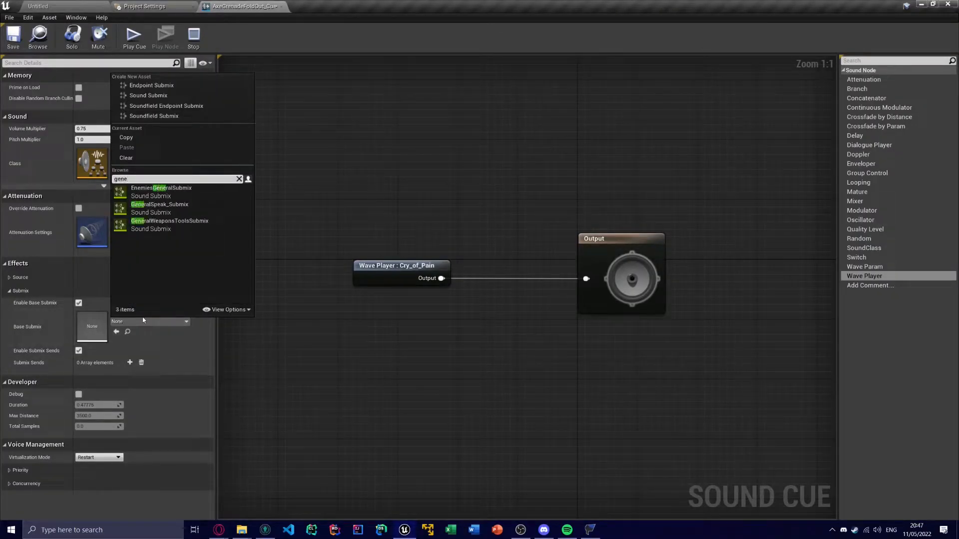
pyautogui.click(199, 224)
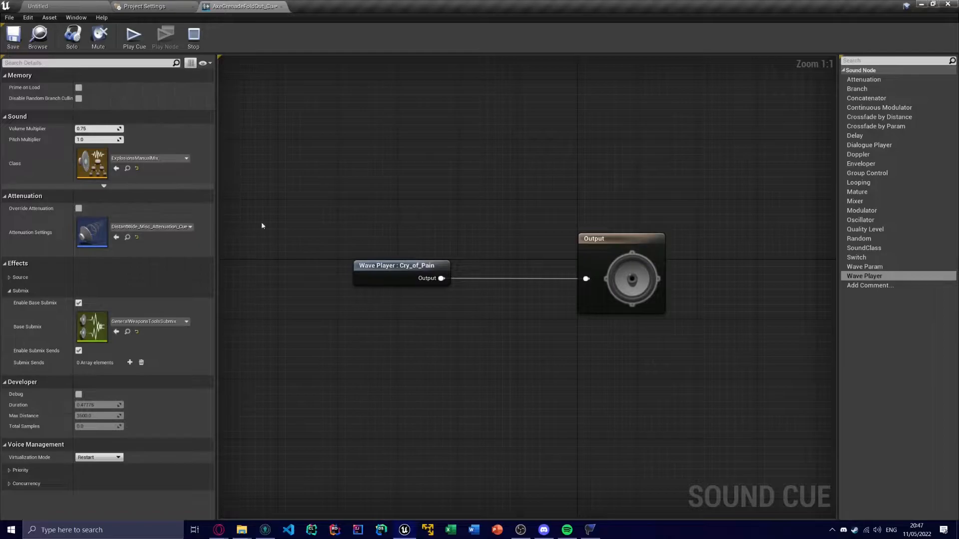
pyautogui.moveTo(296, 216); pyautogui.dragTo(270, 228, button='right')
pyautogui.click(13, 38)
pyautogui.moveTo(349, 222); pyautogui.dragTo(363, 193, button='right')
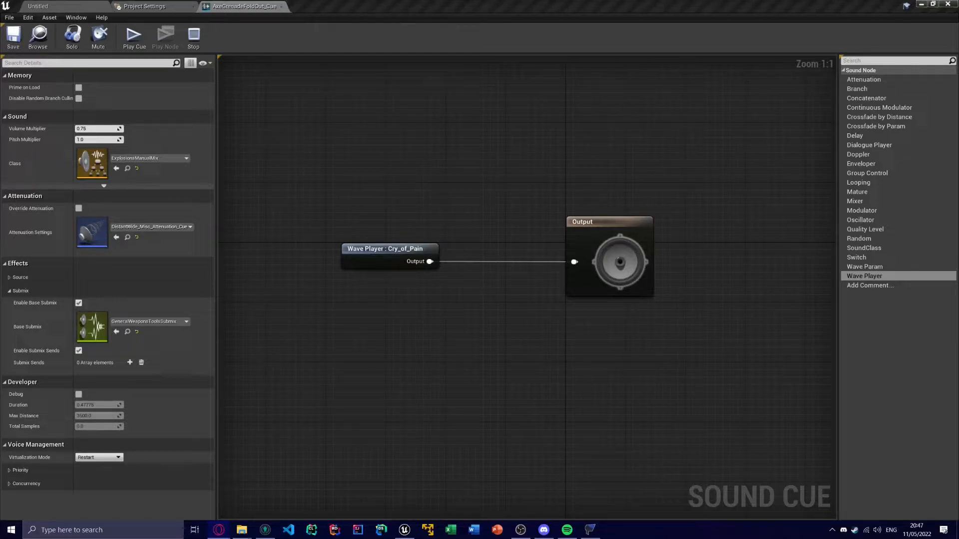
pyautogui.moveTo(341, 328); pyautogui.dragTo(321, 321, button='right')
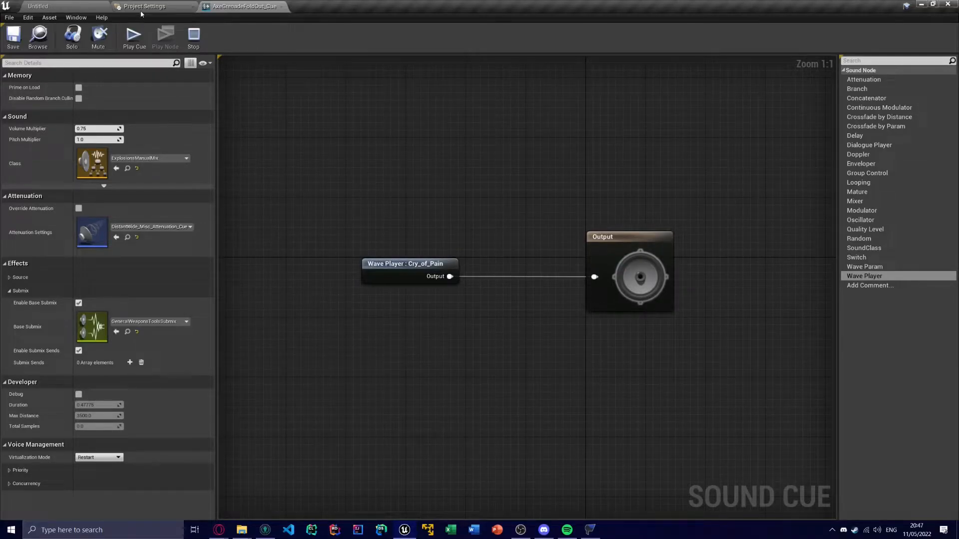
# Open the Packaging section of the project settings
pyautogui.click(38, 6)
pyautogui.click(9, 17)
pyautogui.moveTo(60, 170)
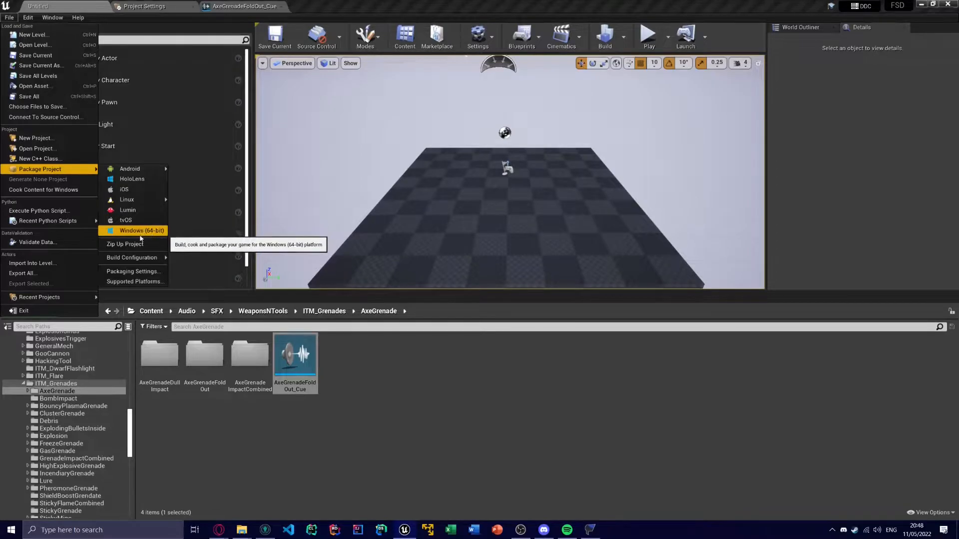
pyautogui.click(144, 6)
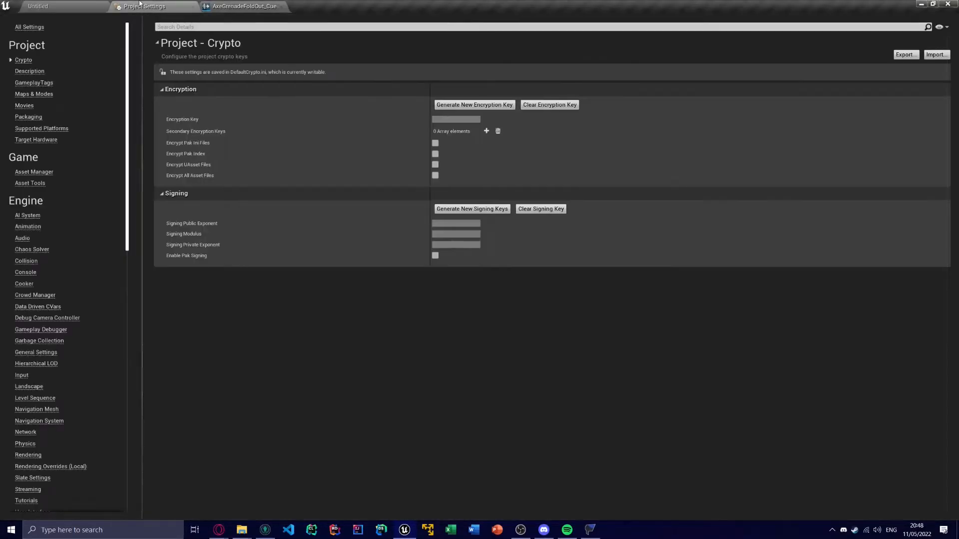
pyautogui.click(40, 118)
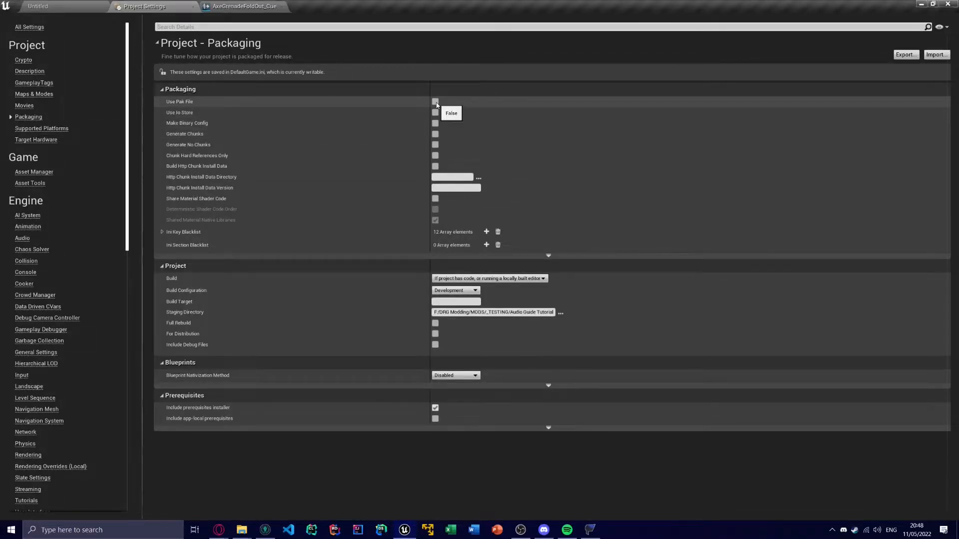
# Show the advanced packaging options and remove /Game/Audio/Music/Boss/AudioFiles from the directories to never cook
pyautogui.click(553, 257)
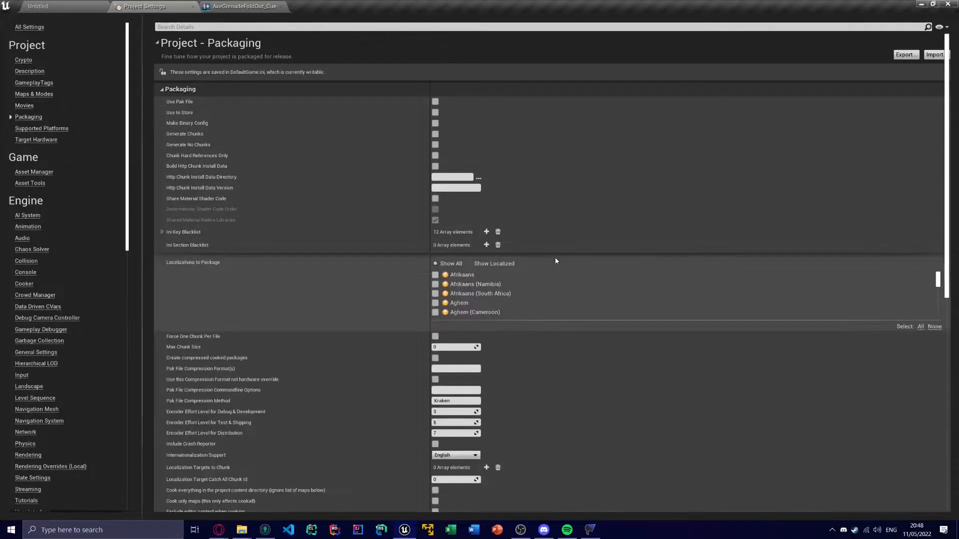
pyautogui.scroll(-10, 317, 197)
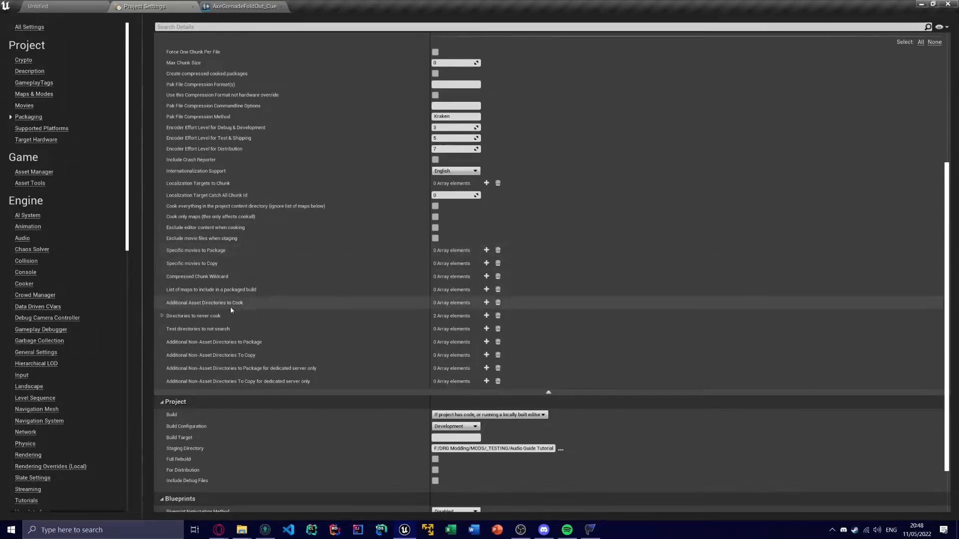
pyautogui.click(163, 316)
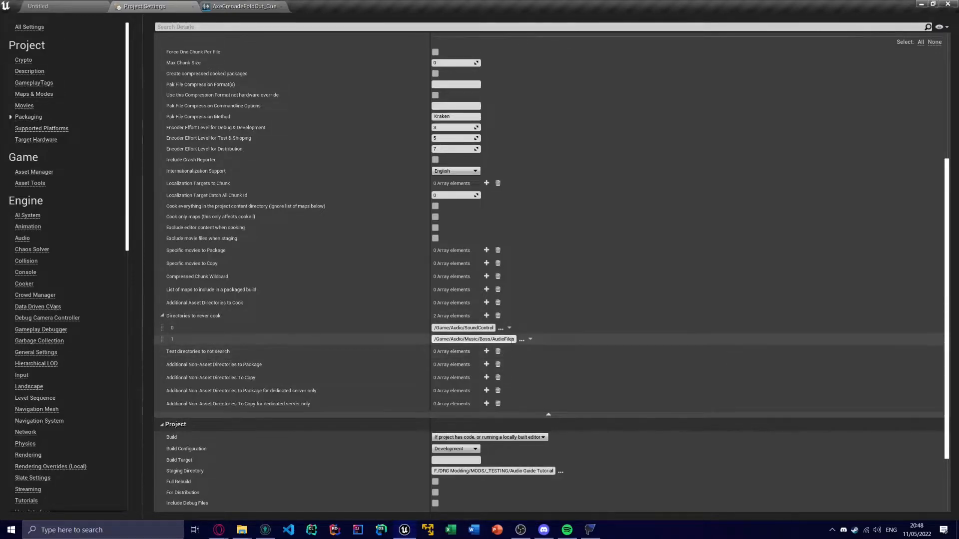
pyautogui.click(530, 342)
pyautogui.click(545, 359)
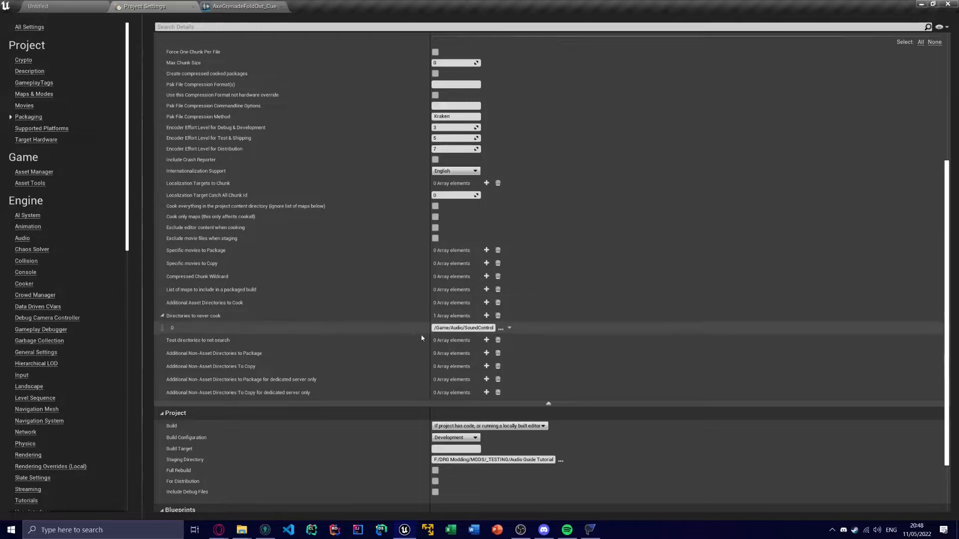
# Set the remaining never-cook directory to /Game/Audio, then reselect /Game/Audio/SoundControl for it
pyautogui.click(500, 329)
pyautogui.click(513, 364)
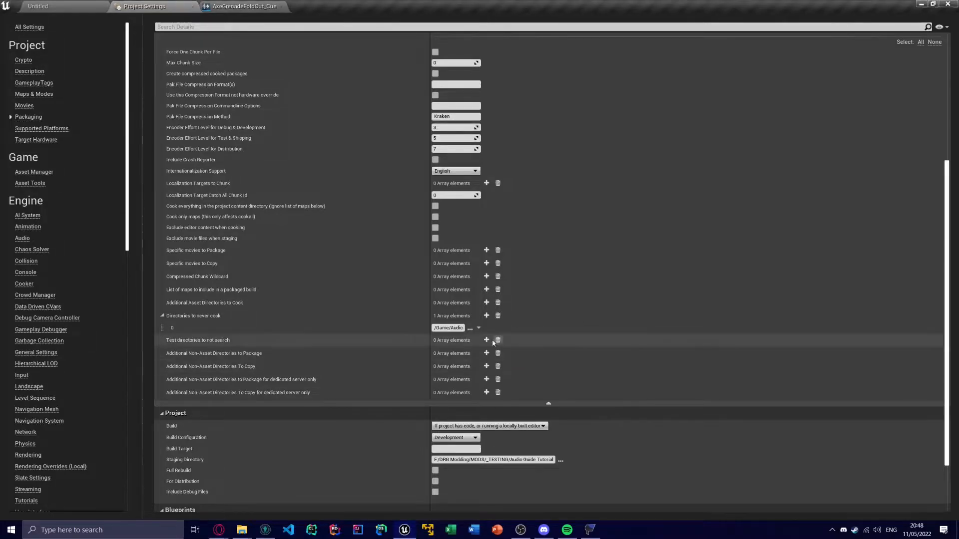
pyautogui.click(472, 329)
pyautogui.click(486, 363)
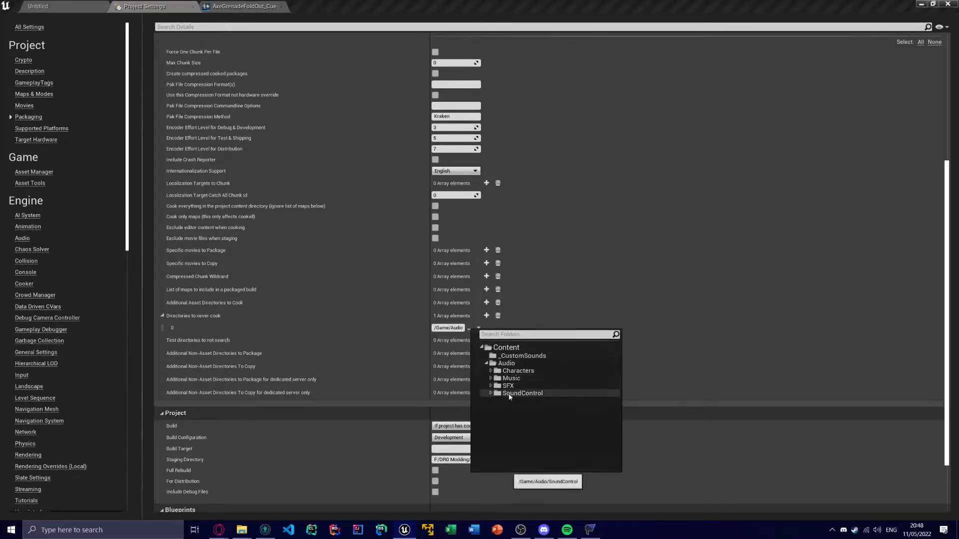
pyautogui.click(522, 393)
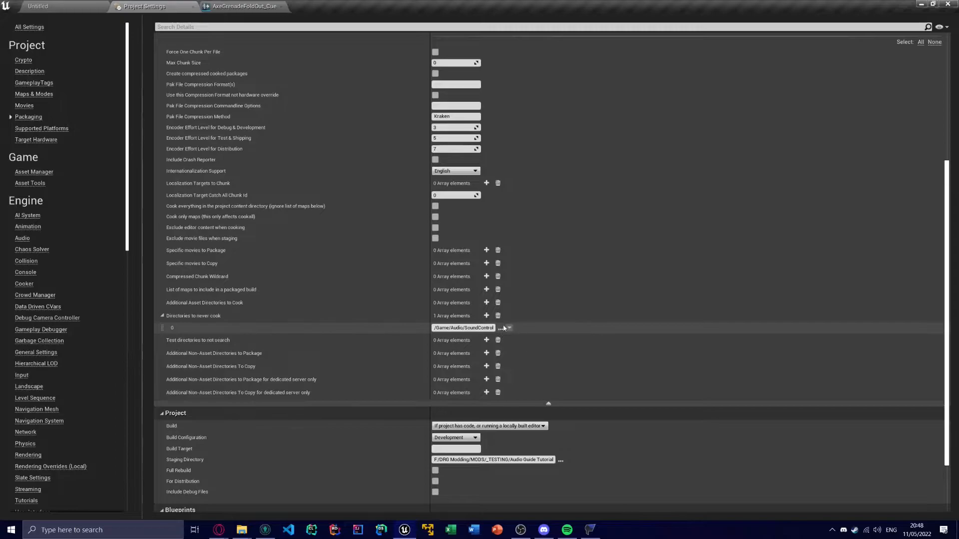
pyautogui.click(245, 6)
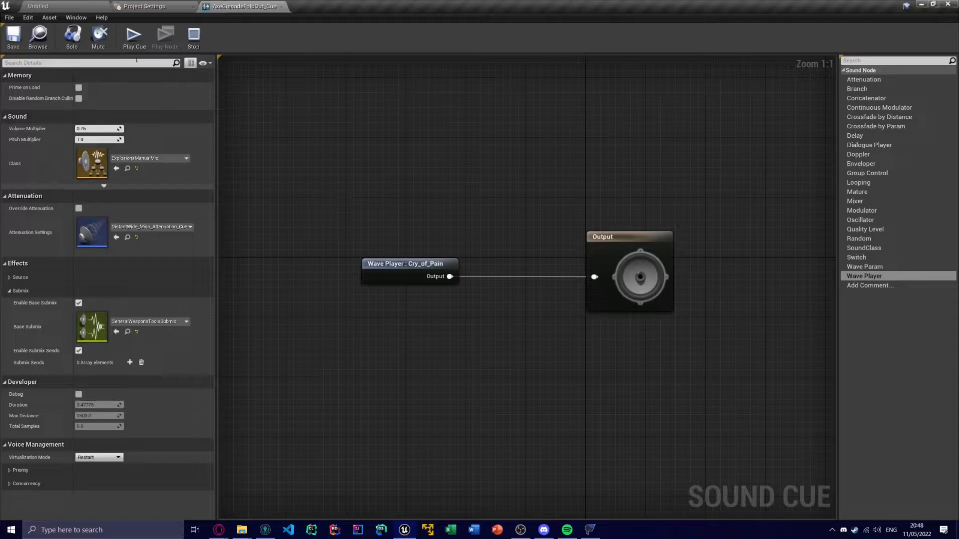
pyautogui.click(60, 6)
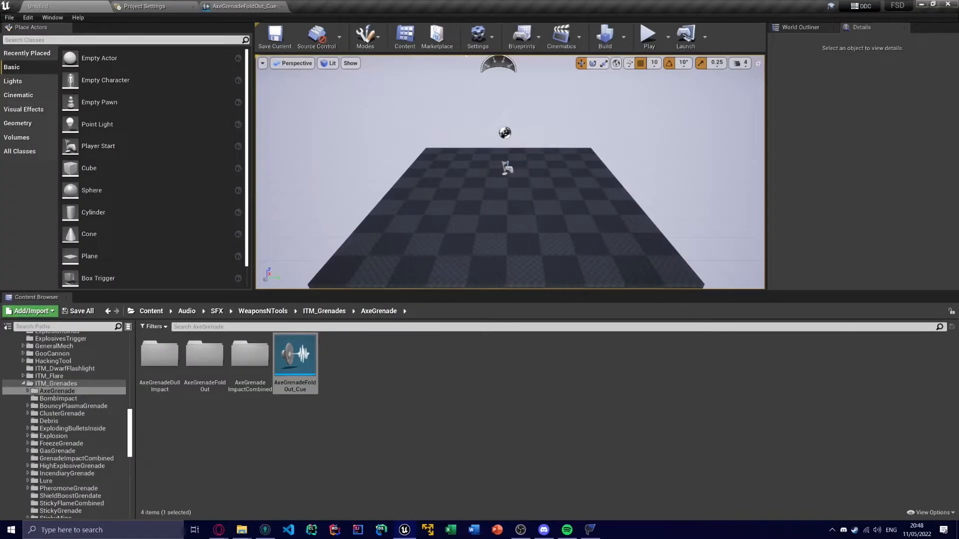
pyautogui.click(144, 6)
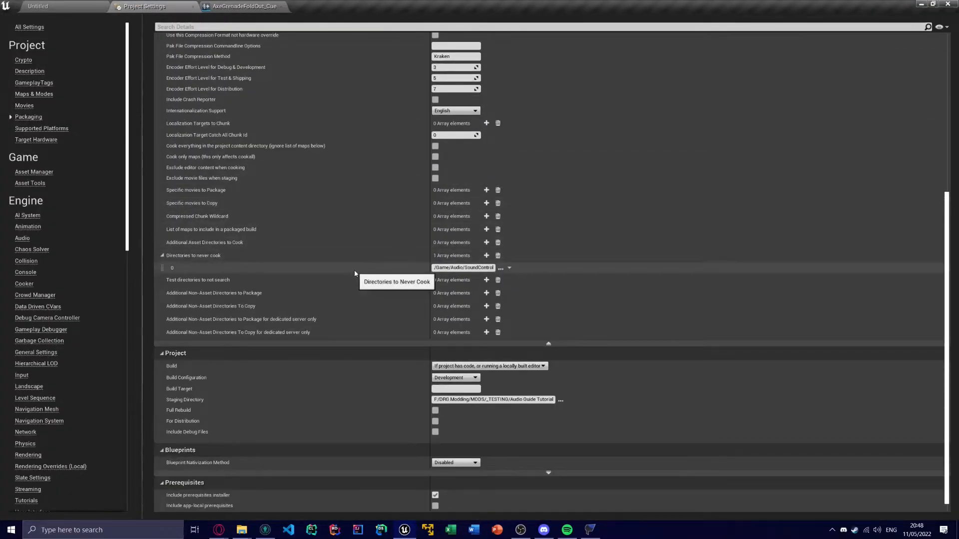
# Add a second directory to never cook and set it to /Game/Audio/Characters
pyautogui.click(487, 256)
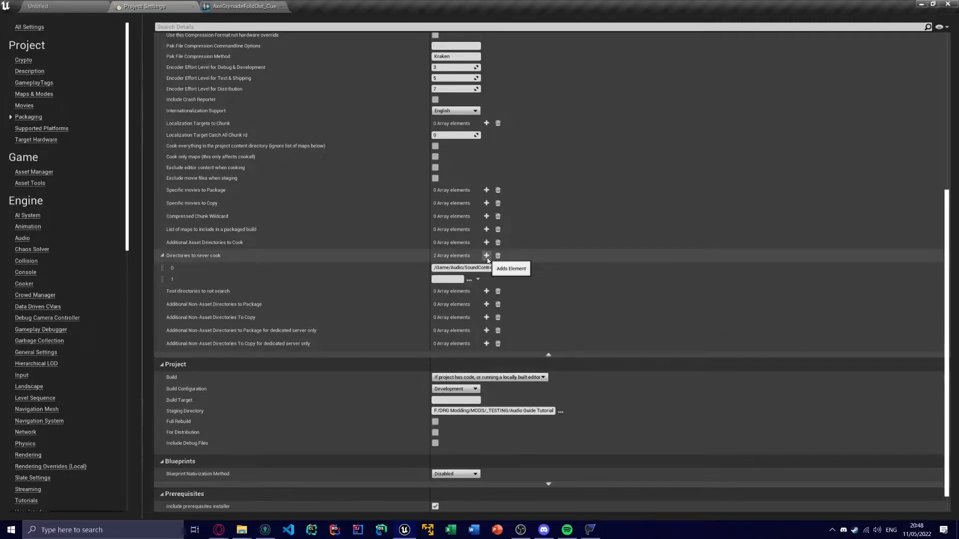
pyautogui.click(470, 280)
pyautogui.click(485, 314)
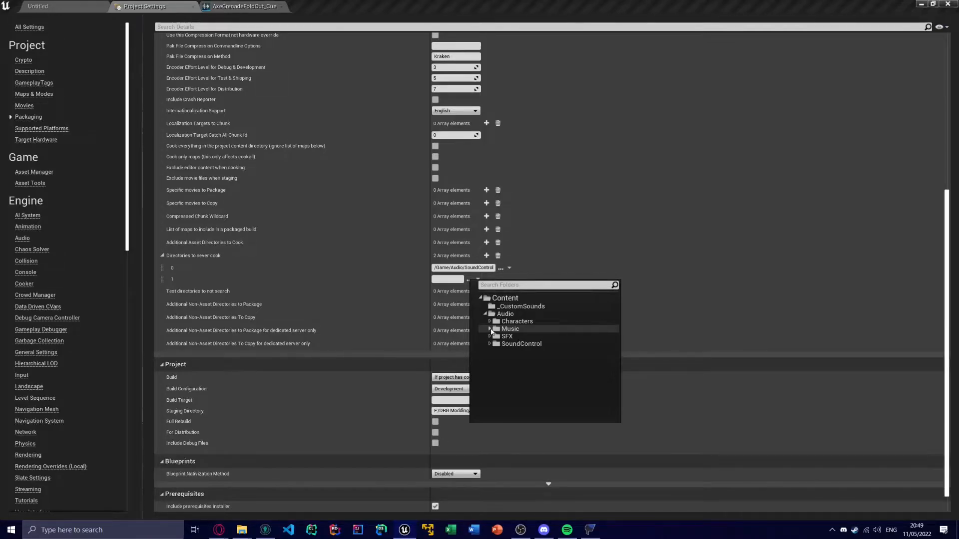
pyautogui.click(490, 321)
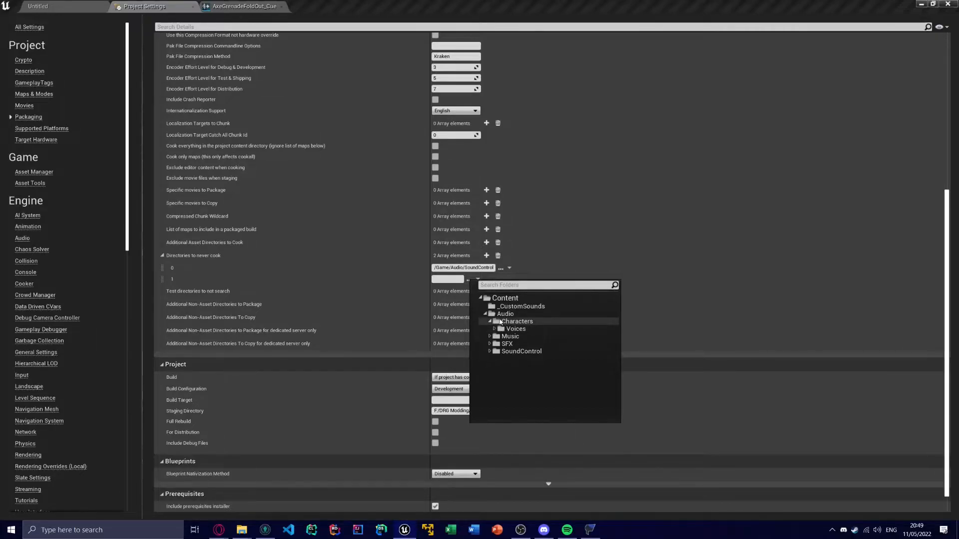
pyautogui.click(489, 321)
pyautogui.click(489, 321)
pyautogui.click(490, 322)
pyautogui.click(510, 323)
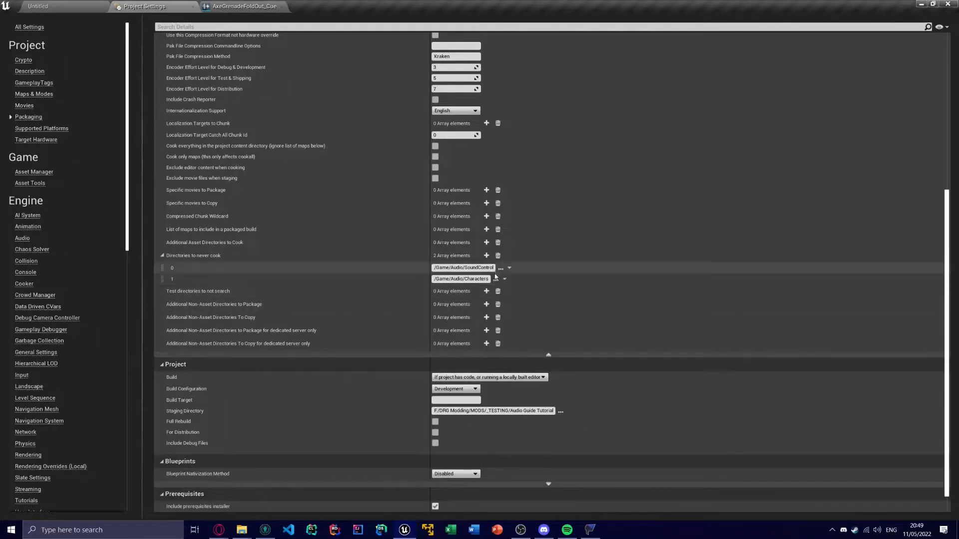
# Add a third directory to never cook and set it to /Game/Audio/Music/JukeBox
pyautogui.click(486, 256)
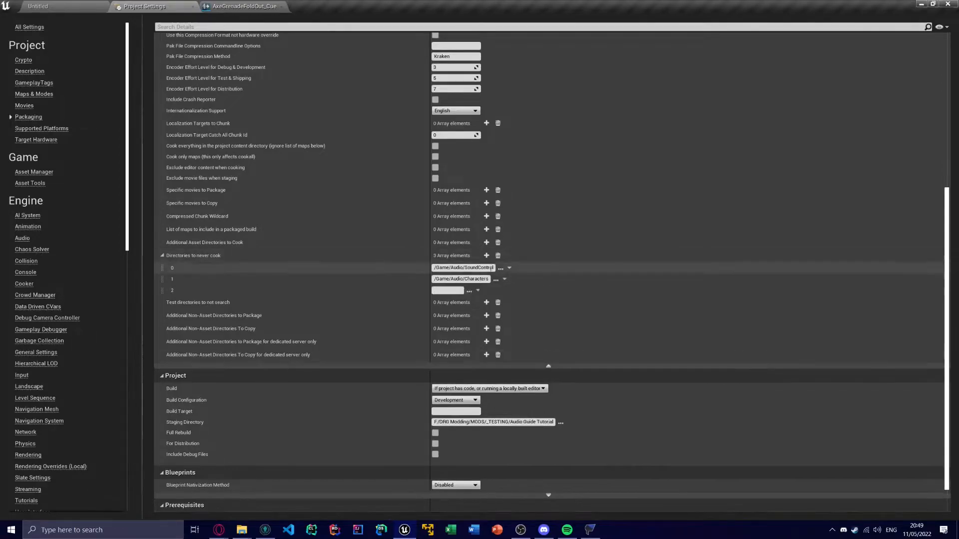
pyautogui.click(477, 290)
pyautogui.click(483, 326)
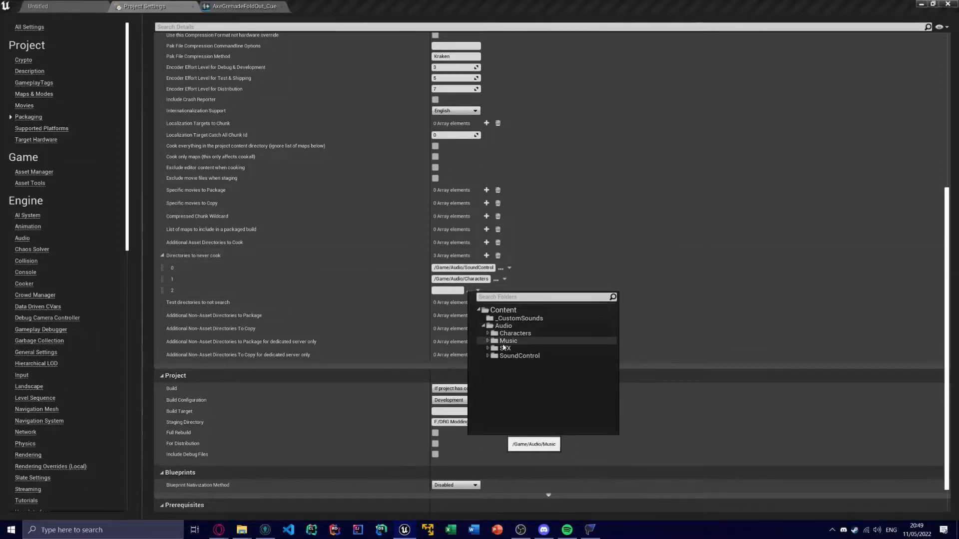
pyautogui.click(488, 340)
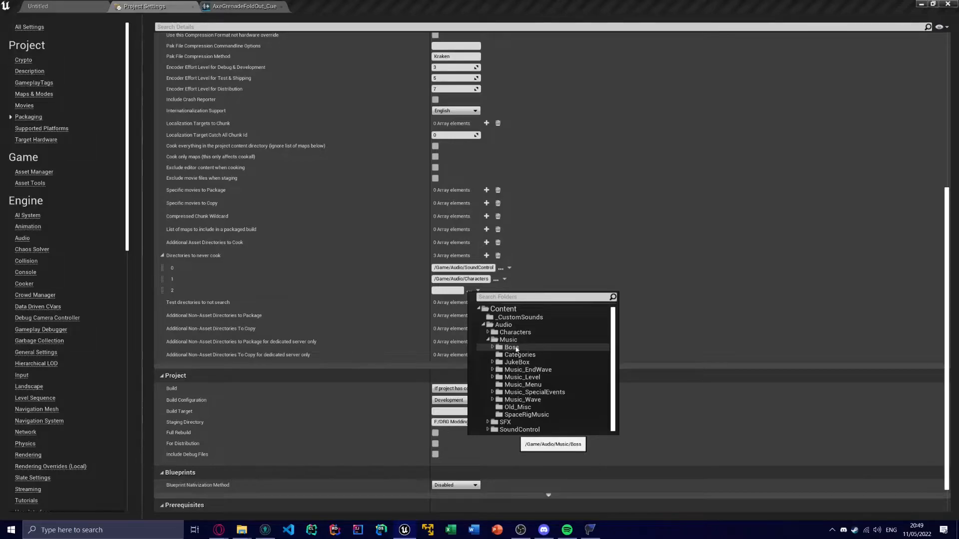
pyautogui.click(517, 362)
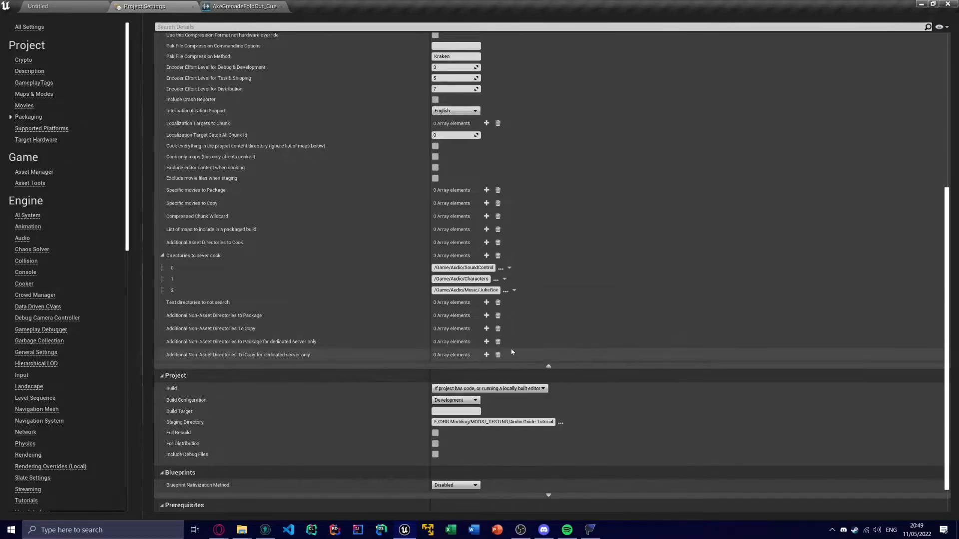
# Duplicate the JukeBox entry, then delete the Characters entry and both JukeBox entries from the directories to never cook
pyautogui.click(514, 290)
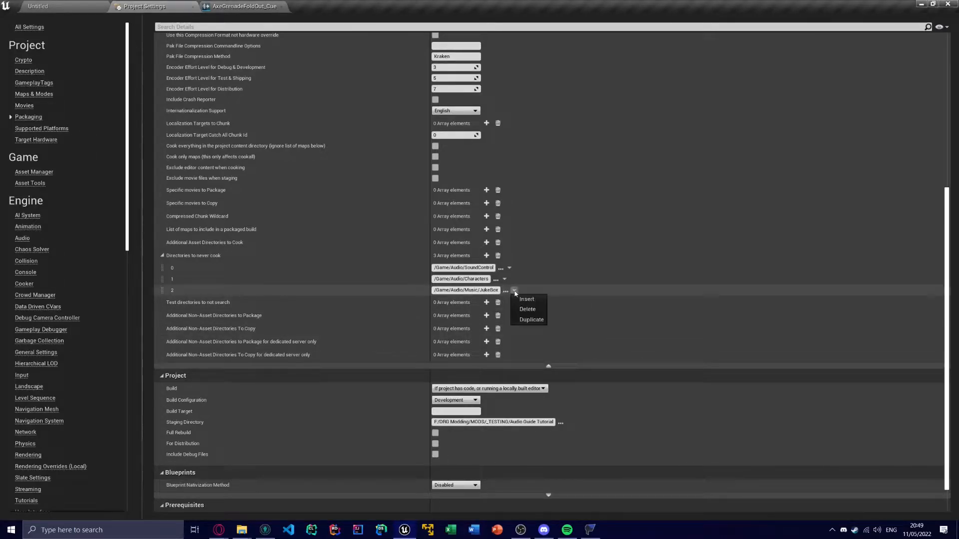
pyautogui.click(524, 320)
pyautogui.click(504, 279)
pyautogui.click(520, 310)
pyautogui.click(504, 279)
pyautogui.click(517, 298)
pyautogui.click(504, 279)
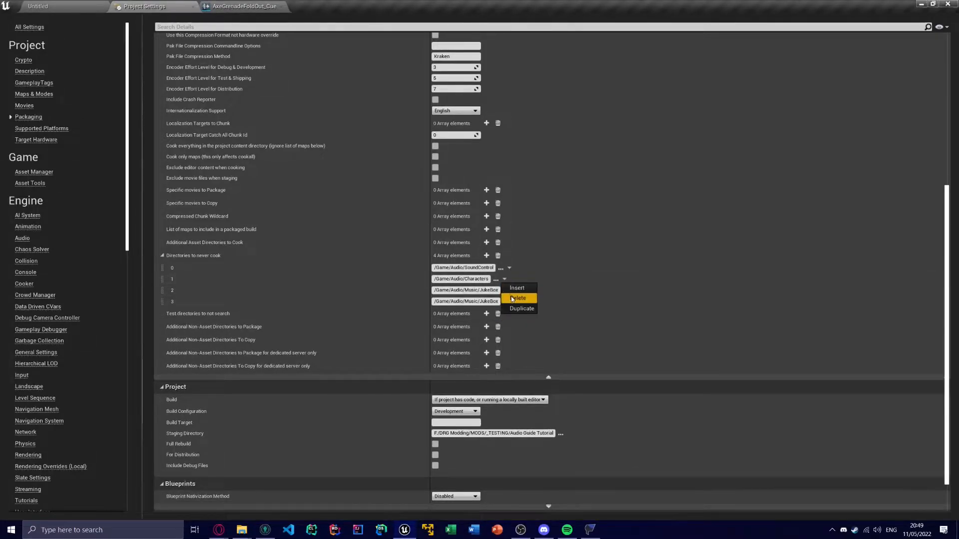
pyautogui.click(512, 299)
pyautogui.click(514, 279)
pyautogui.click(527, 298)
pyautogui.click(514, 279)
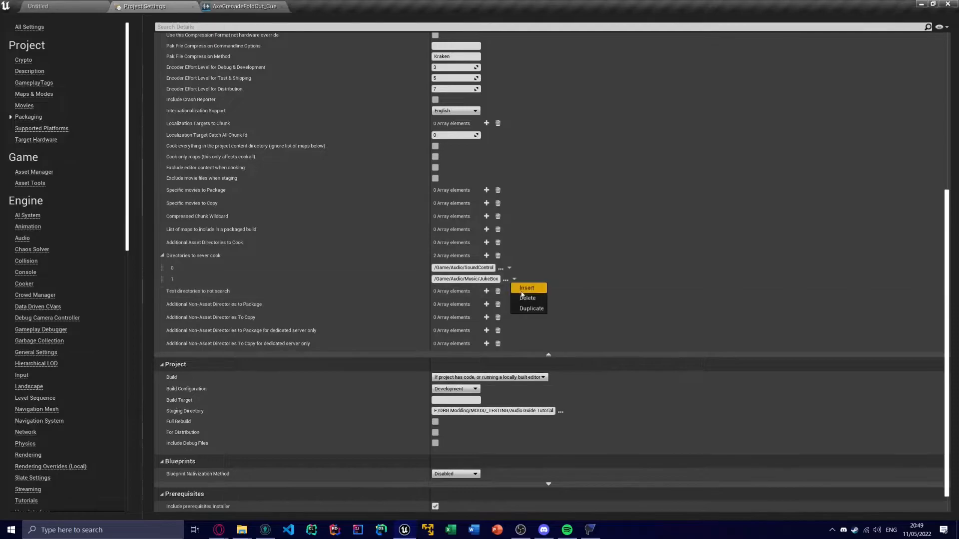
pyautogui.click(523, 296)
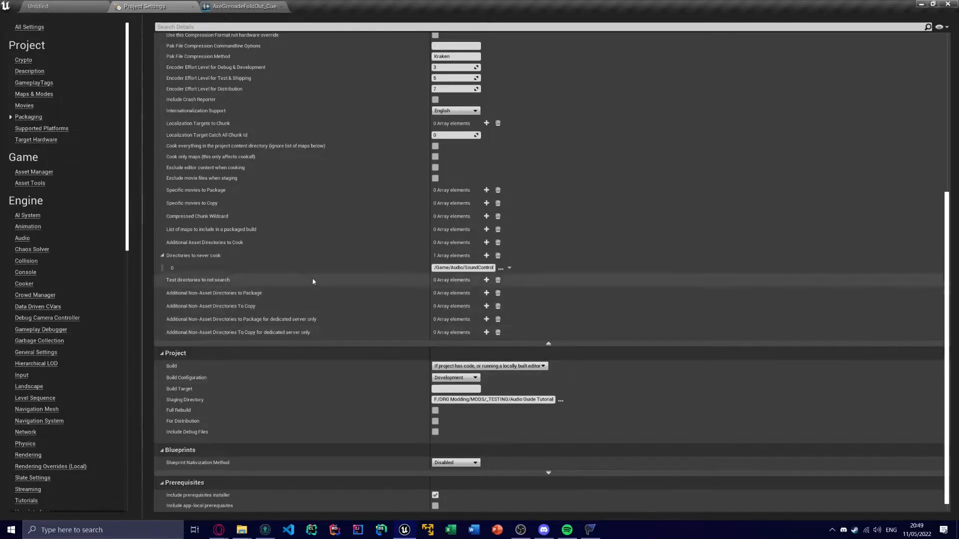
# Close the project settings and package the project for Windows (64-bit) into the Audio Guide Tutorial folder
pyautogui.scroll(3, 315, 283)
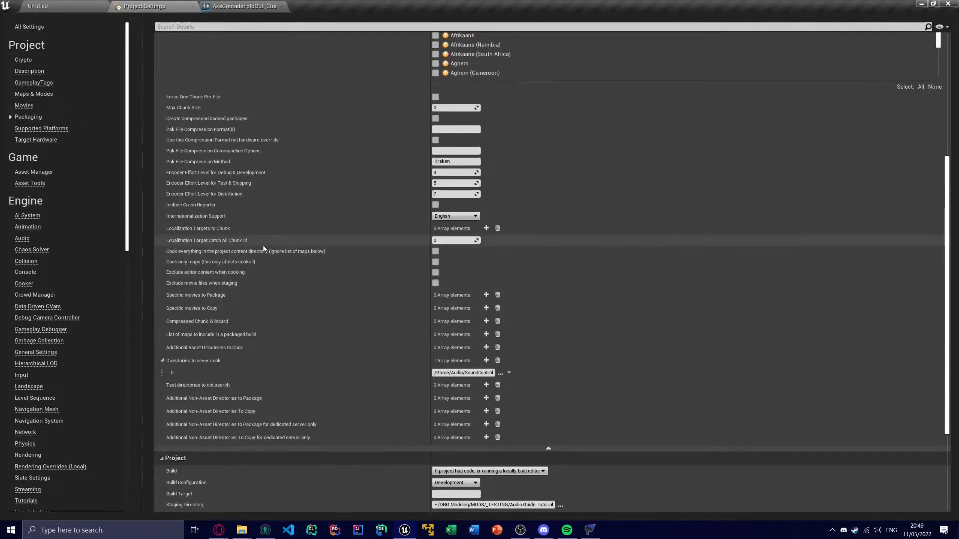
pyautogui.click(193, 7)
pyautogui.click(371, 368)
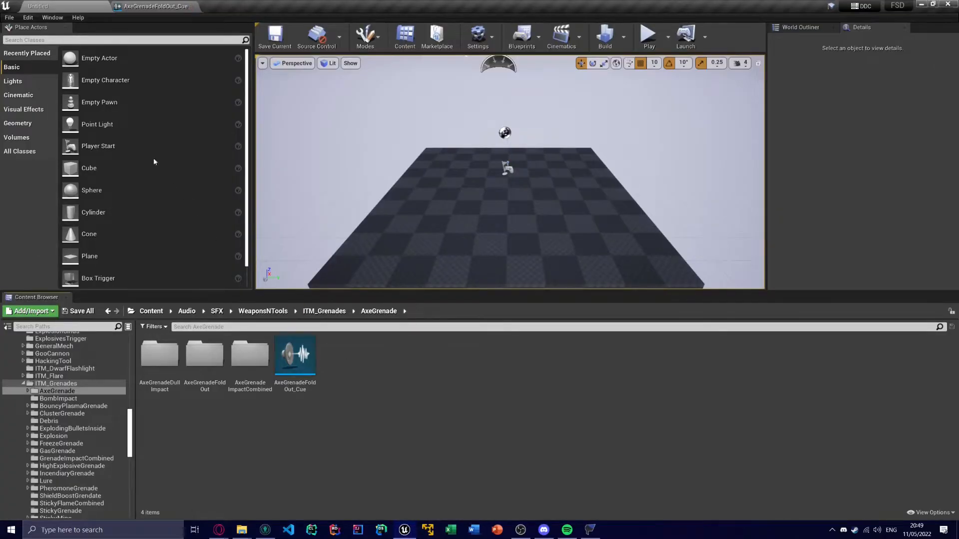
pyautogui.click(14, 20)
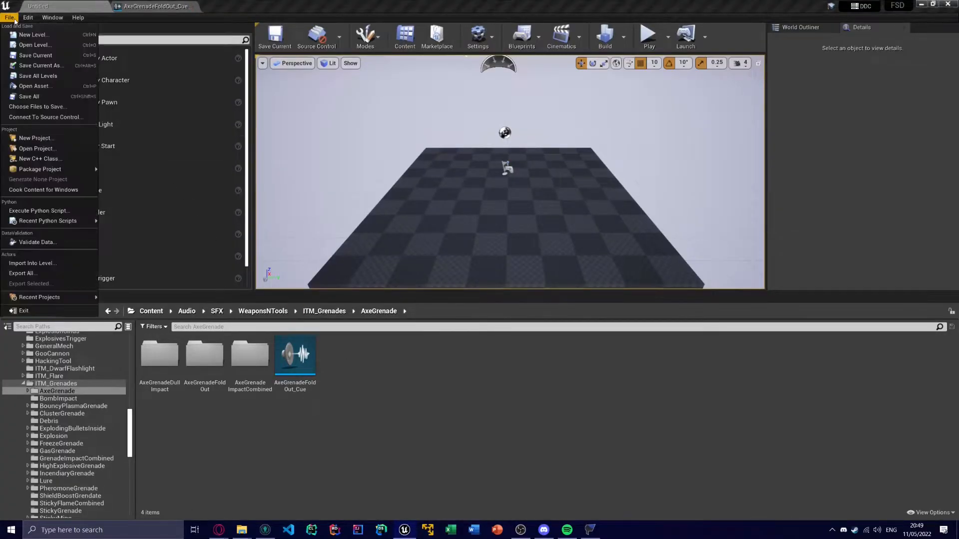
pyautogui.moveTo(74, 169)
pyautogui.click(141, 230)
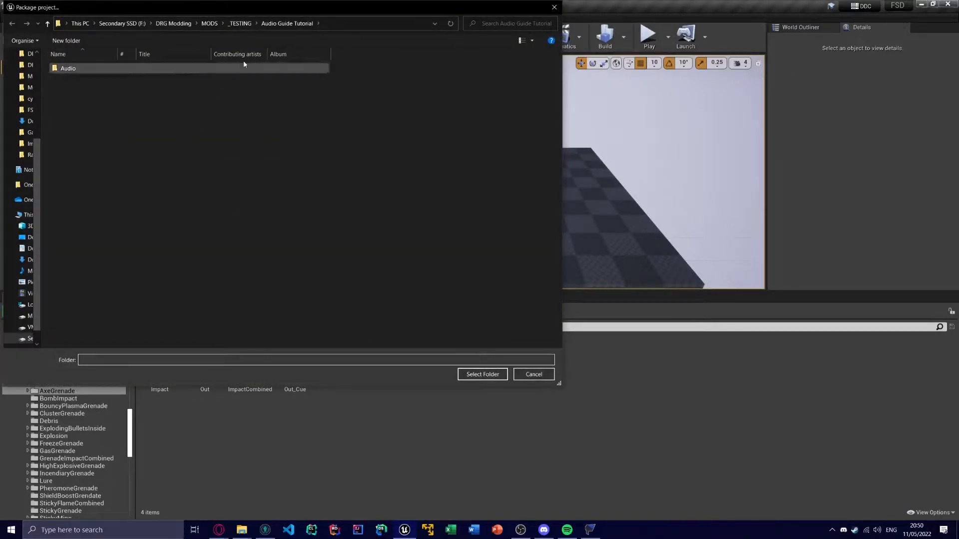
pyautogui.click(476, 375)
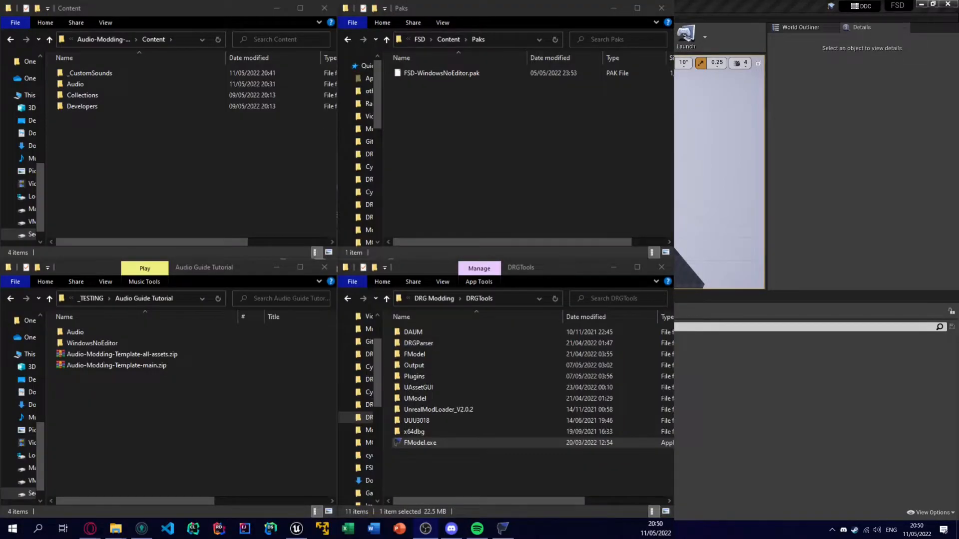
# In File Explorer, open the packaged WindowsNoEditor/FSD/Content/_CustomSounds folder and check its cooked files
pyautogui.doubleClick(108, 341)
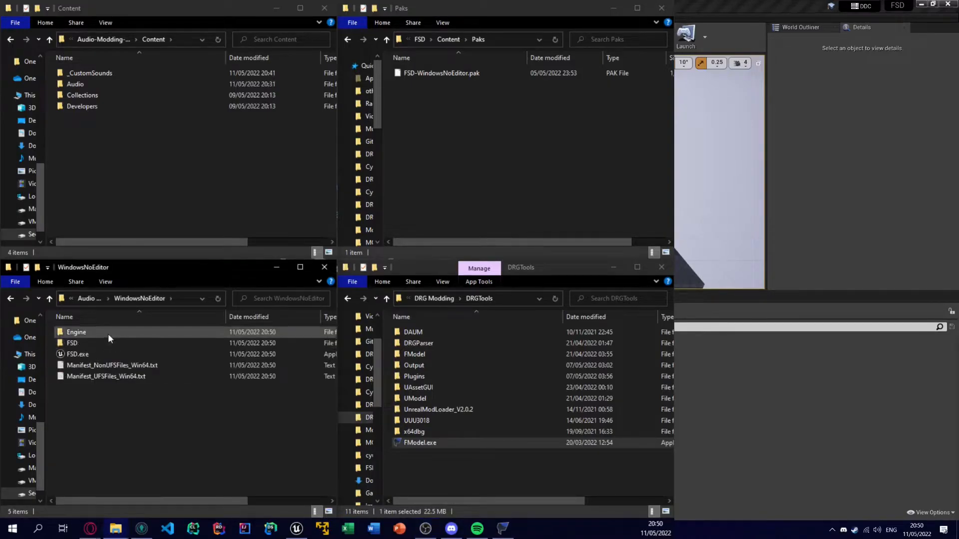
pyautogui.doubleClick(109, 342)
pyautogui.doubleClick(108, 342)
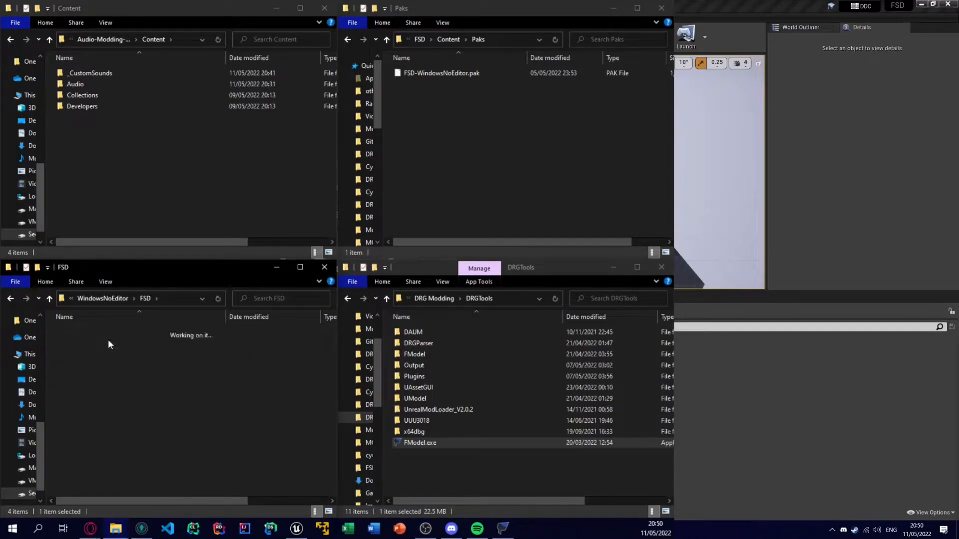
pyautogui.doubleClick(108, 334)
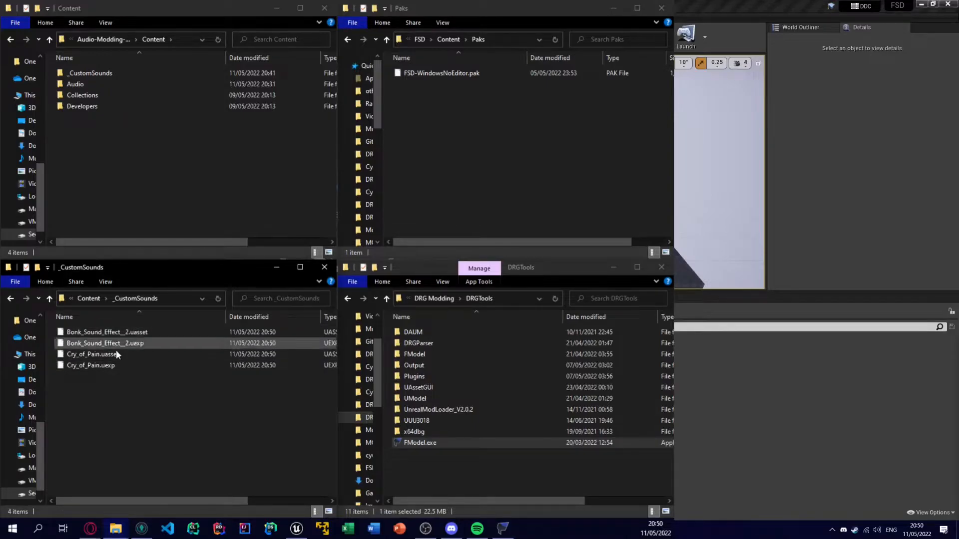
# Return to the packaged Content folder and open Audio/SFX/WeaponsNTools/ITM_Grenades/AxeGrenade to check the cooked sound cue files
pyautogui.click(94, 300)
pyautogui.doubleClick(94, 342)
pyautogui.doubleClick(94, 334)
pyautogui.click(95, 332)
pyautogui.doubleClick(95, 333)
pyautogui.doubleClick(94, 332)
pyautogui.doubleClick(94, 332)
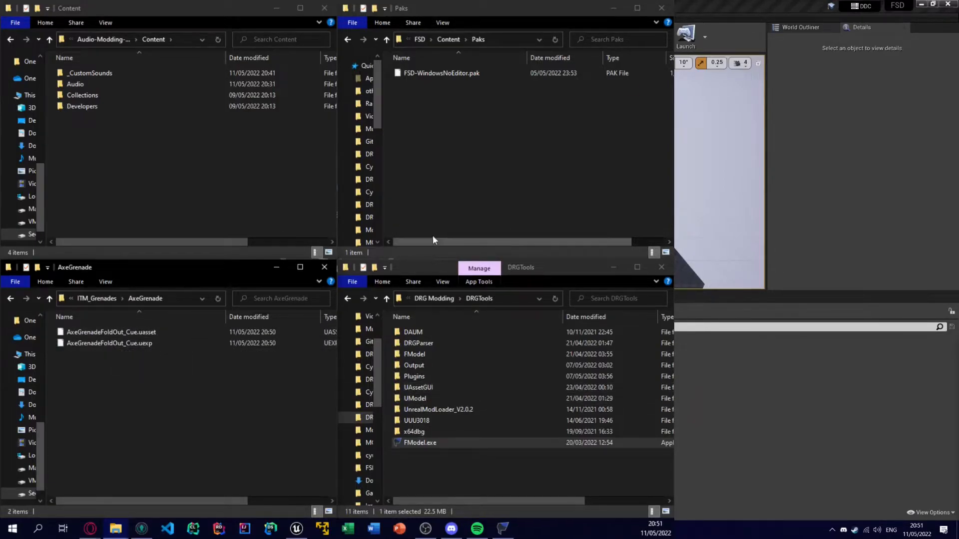
pyautogui.scroll(2, 362, 383)
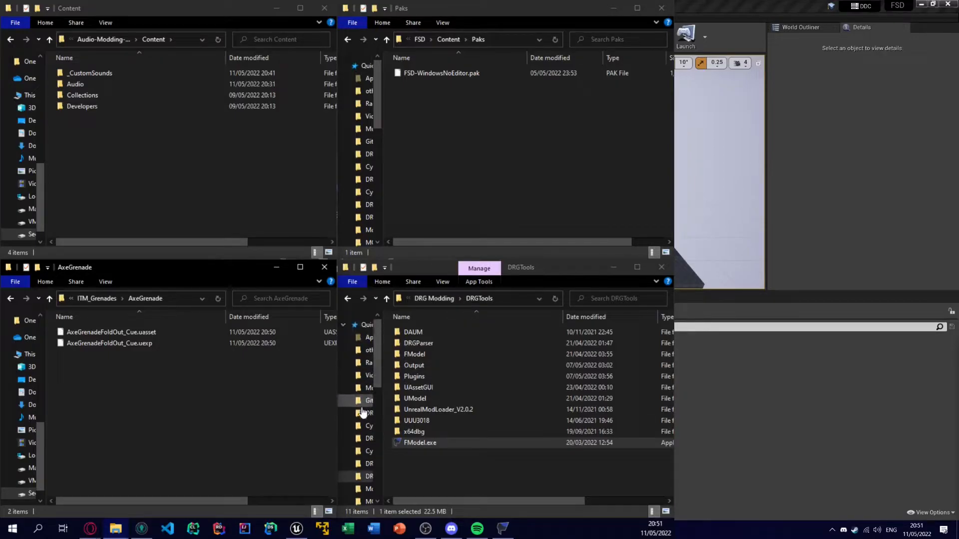
# Open the DRGPacker folder in one Explorer window and return to the packaged WindowsNoEditor/FSD folder in the other
pyautogui.scroll(-1, 363, 410)
pyautogui.click(362, 418)
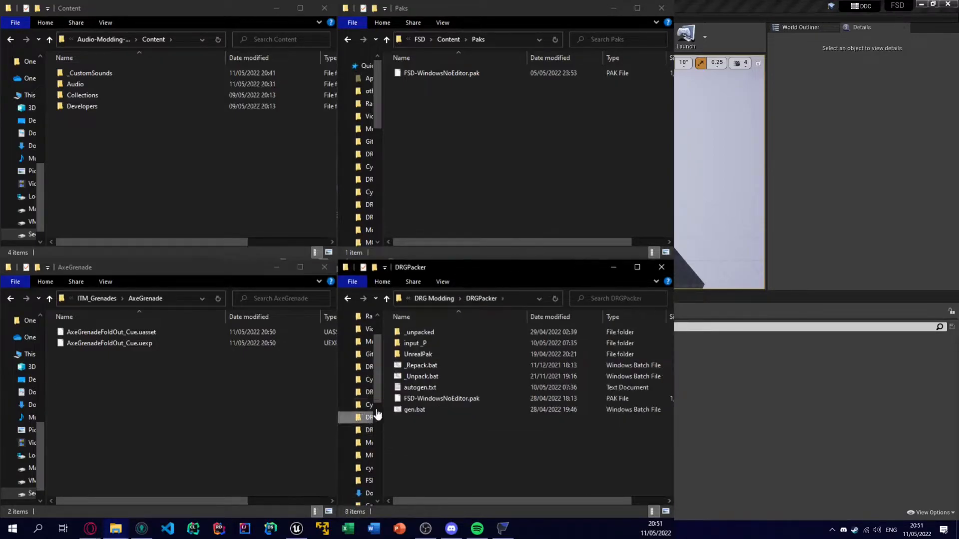
pyautogui.click(107, 298)
pyautogui.click(106, 299)
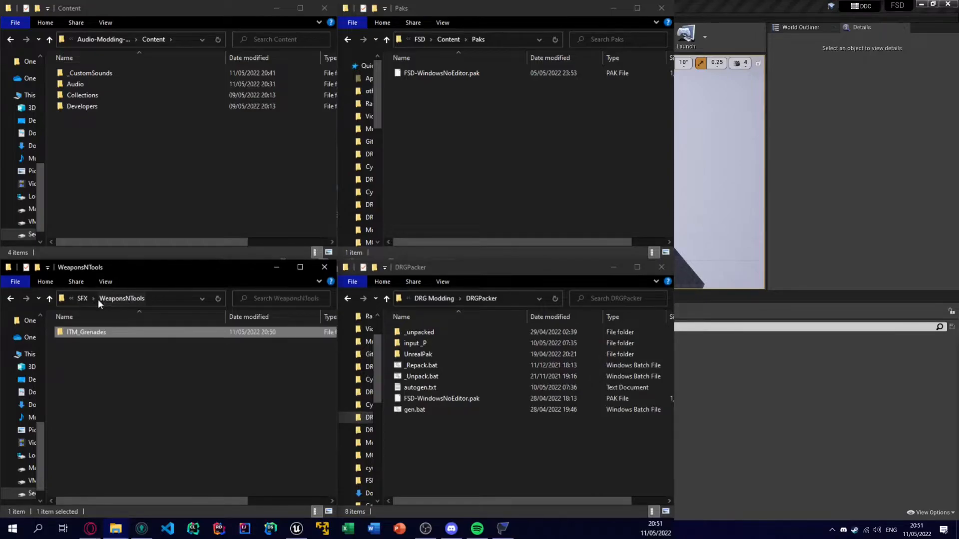
pyautogui.click(85, 298)
pyautogui.click(85, 298)
pyautogui.click(83, 299)
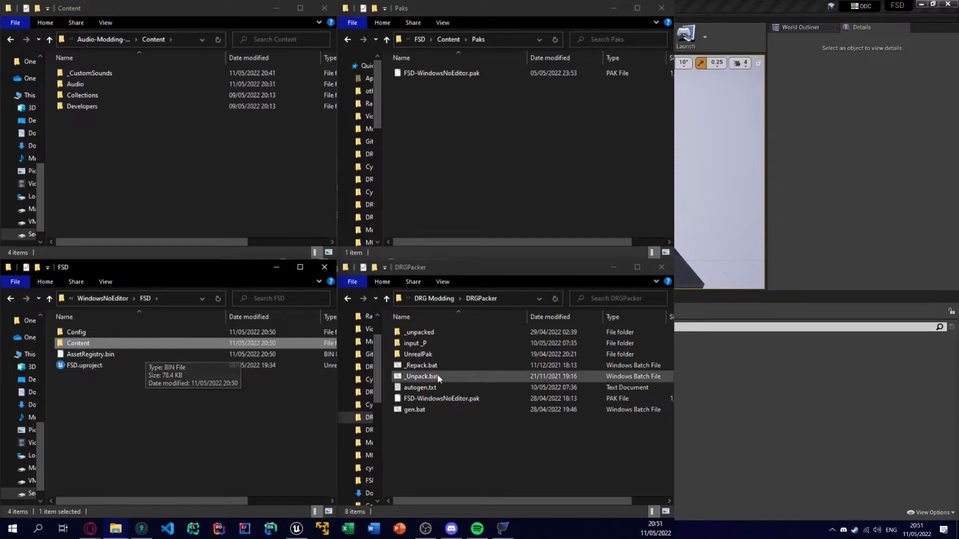
# Replace the Content folder inside DRGPacker's input _P with the newly packaged Content folder and return to DRGPacker
pyautogui.doubleClick(439, 345)
pyautogui.click(436, 332)
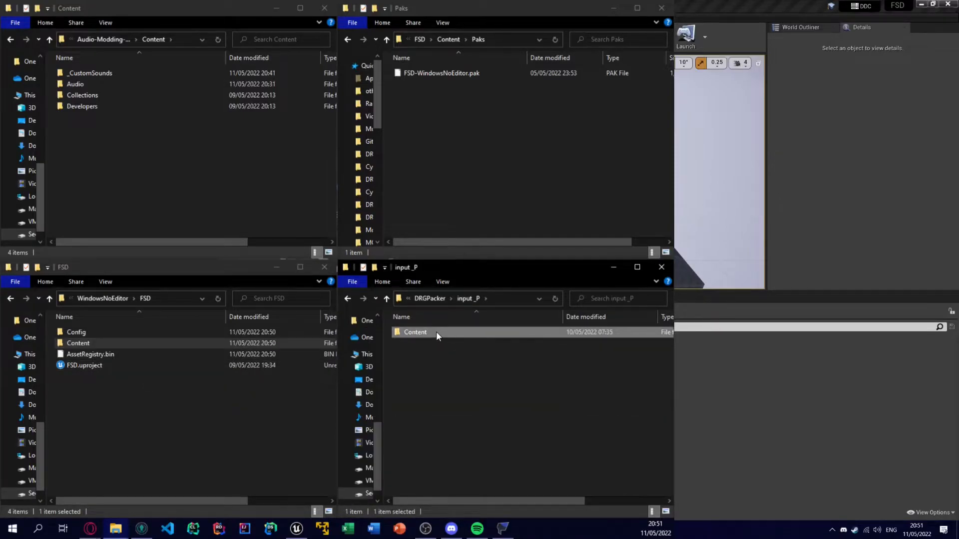
pyautogui.press('Delete')
pyautogui.hotkey('ctrl', 'z')
pyautogui.click(430, 298)
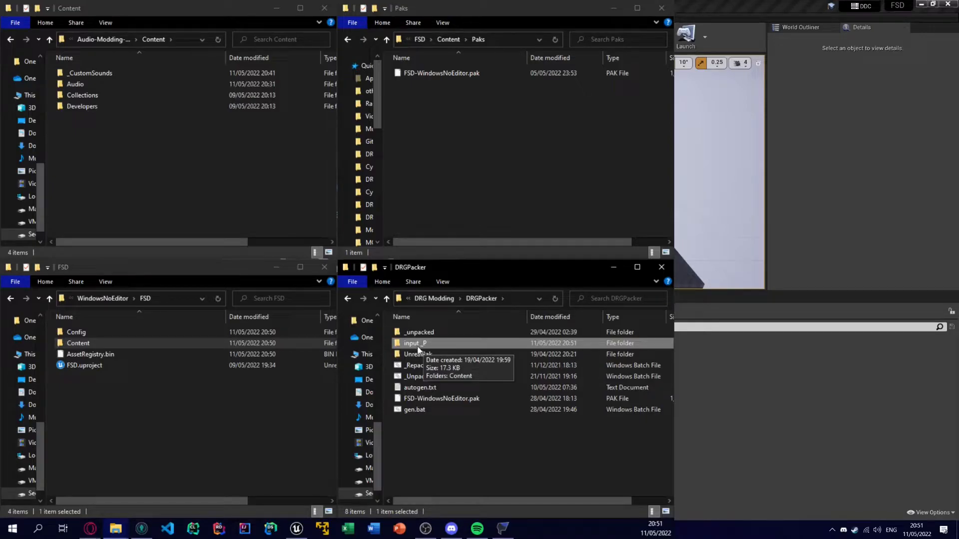
# Repack the input _P folder with _Repack.bat and copy the generated input _P.pak into the game's FSD/Content/Paks folder
pyautogui.moveTo(425, 343); pyautogui.dragTo(453, 367)
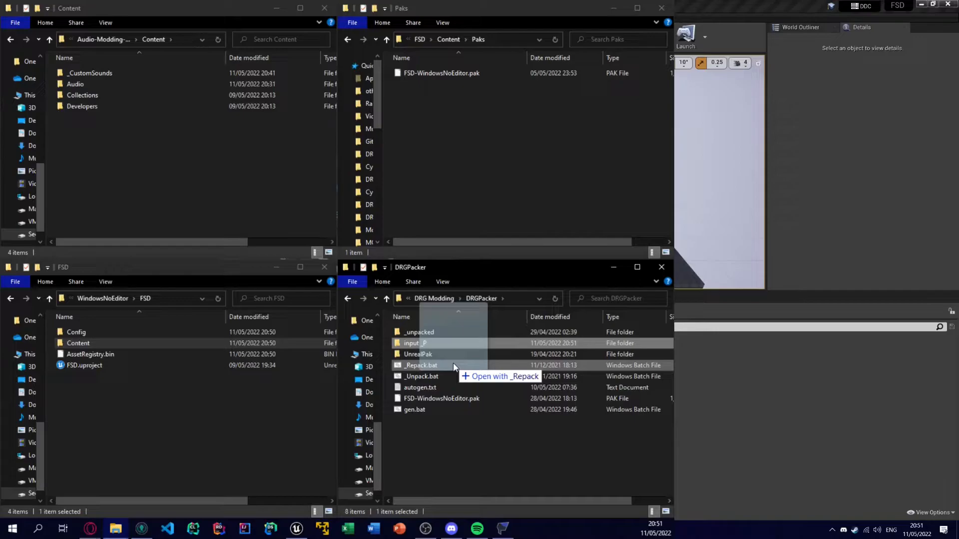
pyautogui.moveTo(454, 367); pyautogui.dragTo(431, 371)
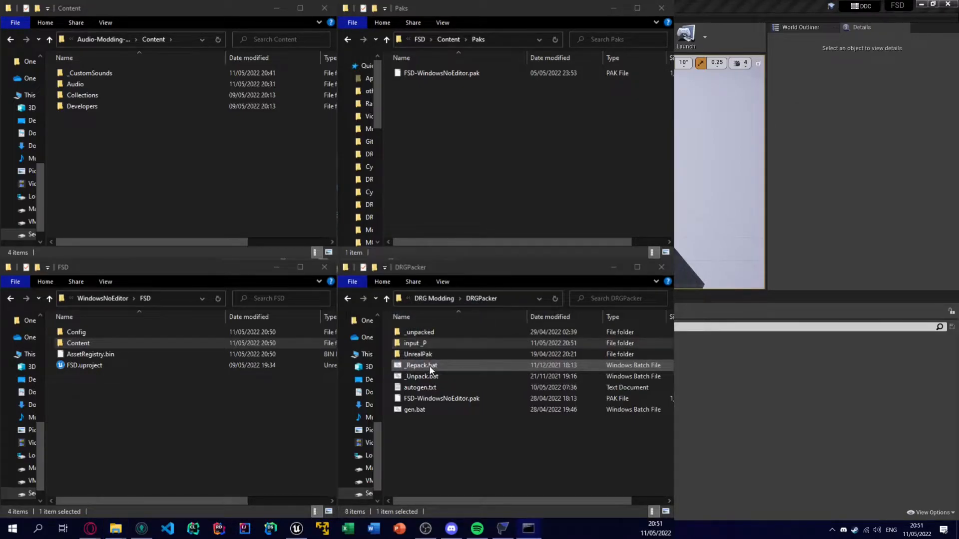
pyautogui.click(442, 419)
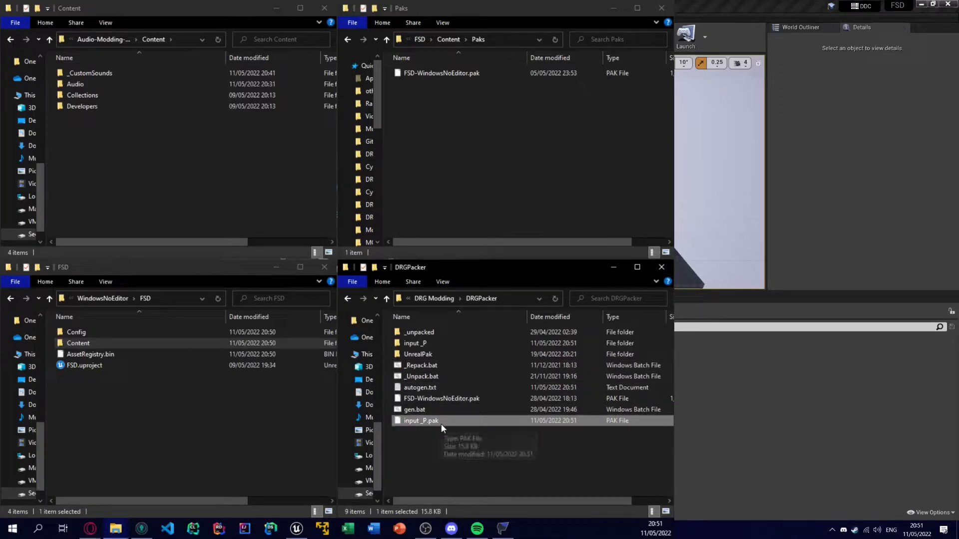
pyautogui.moveTo(442, 424); pyautogui.dragTo(461, 166)
pyautogui.hotkey('ctrl', 'v')
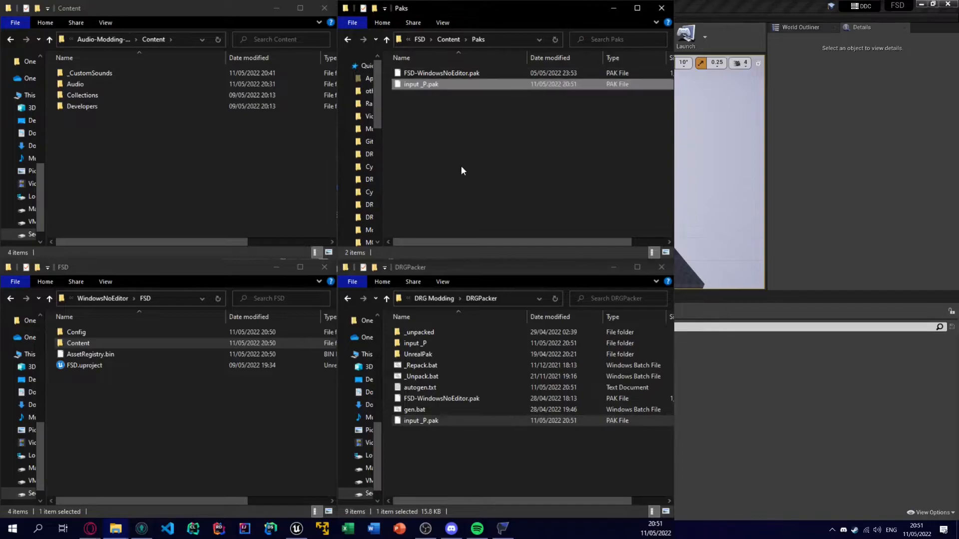
pyautogui.click(461, 165)
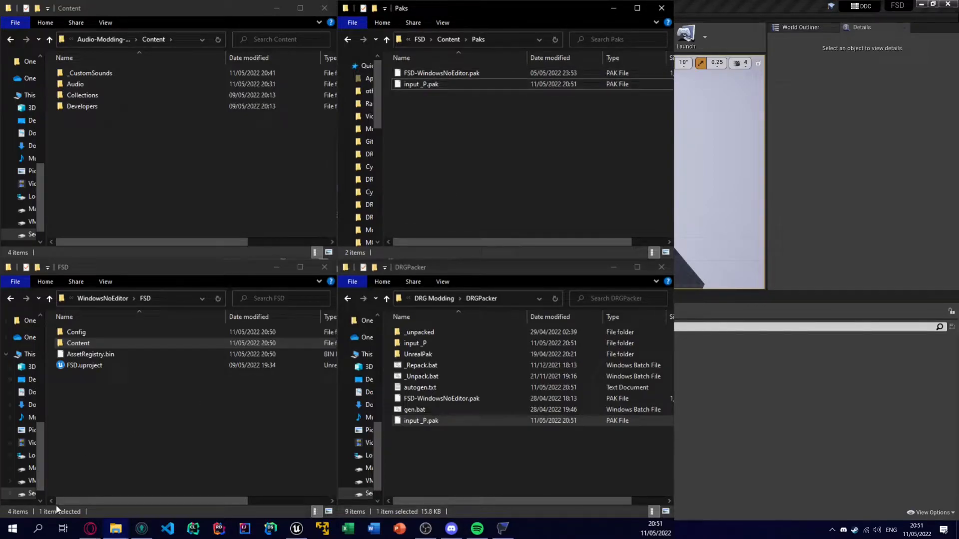
# Switch to Deep Rock Galactic by launching it, load the Modded_Sandbox save and continue past the title screen
pyautogui.click(38, 528)
pyautogui.click(134, 191)
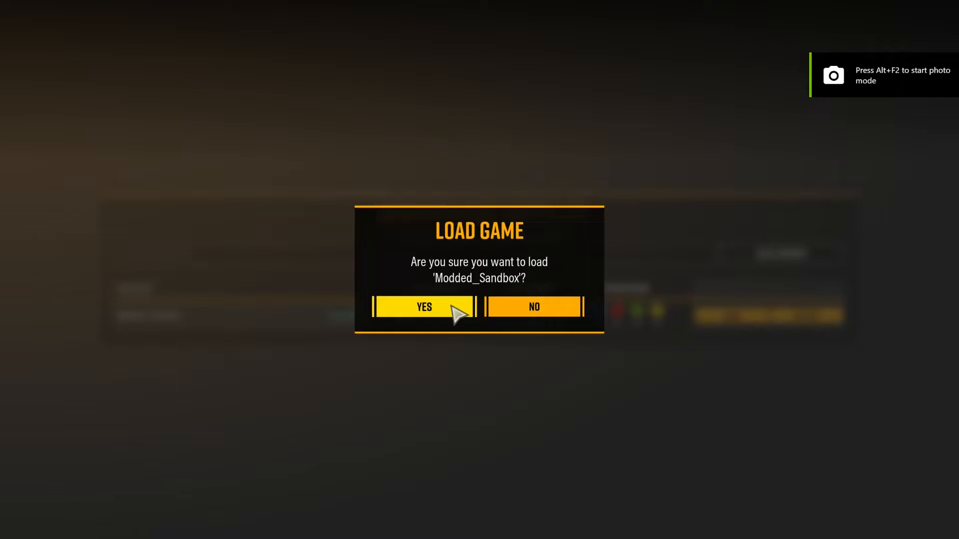
pyautogui.click(457, 314)
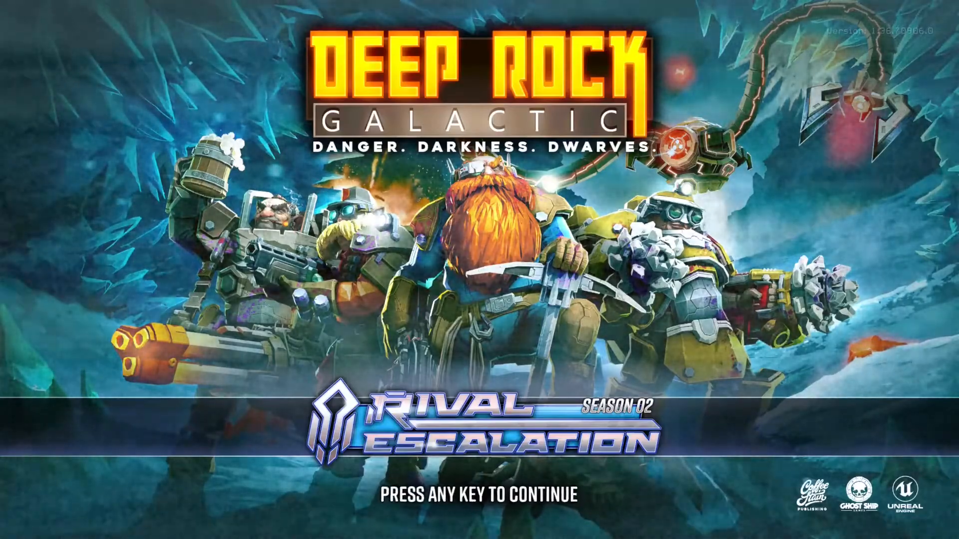
pyautogui.press('space')
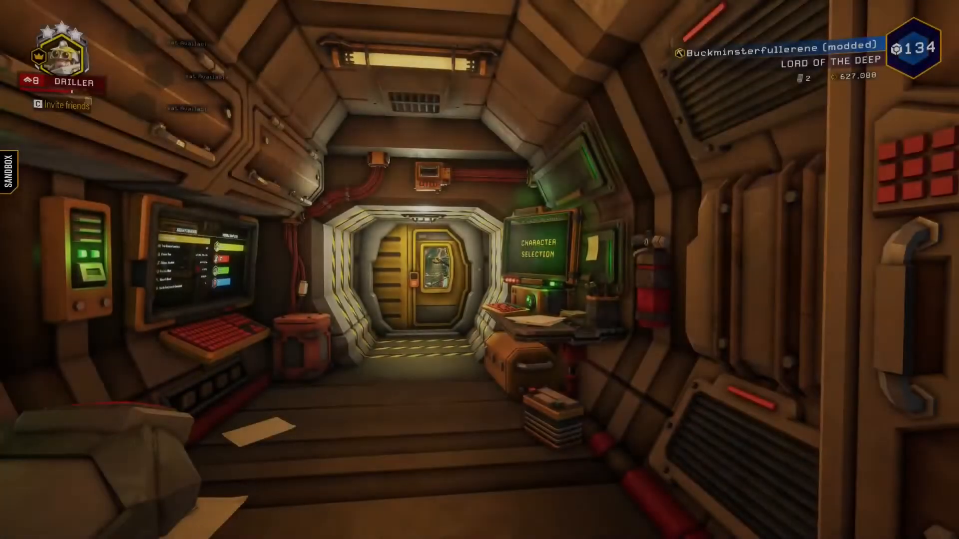
# Dismiss the save warning and check the game's mod list for the INPUT _P entry
pyautogui.press('Escape')
pyautogui.click(384, 29)
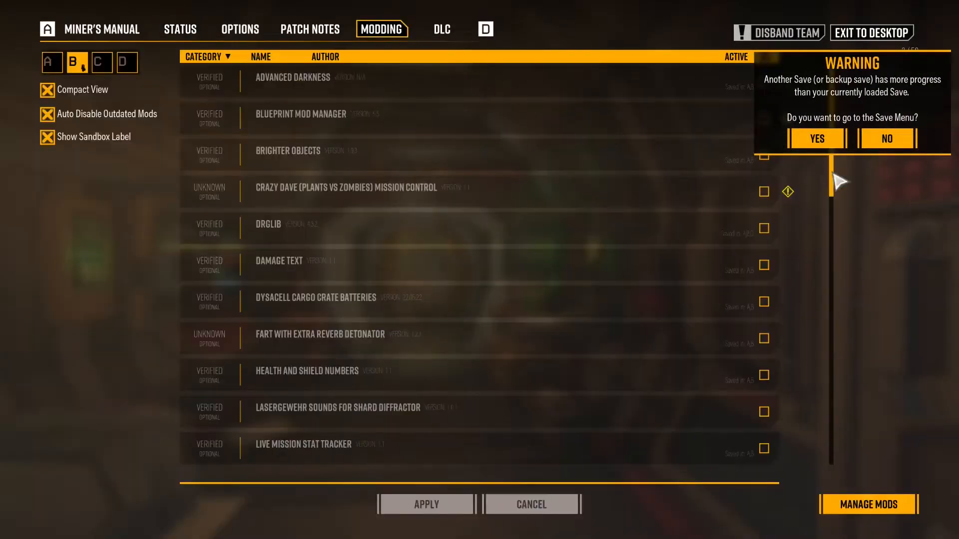
pyautogui.click(841, 137)
pyautogui.moveTo(834, 129); pyautogui.dragTo(835, 420)
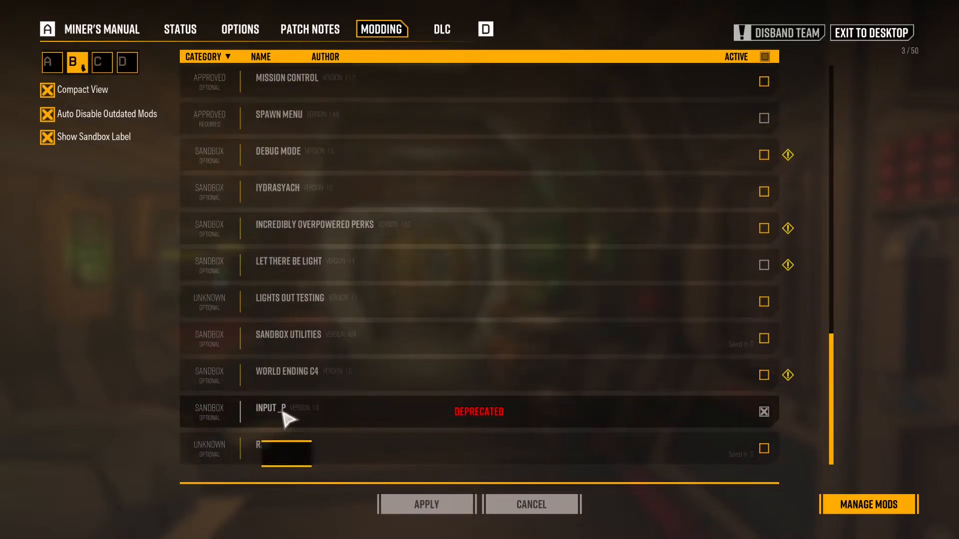
pyautogui.press('Escape')
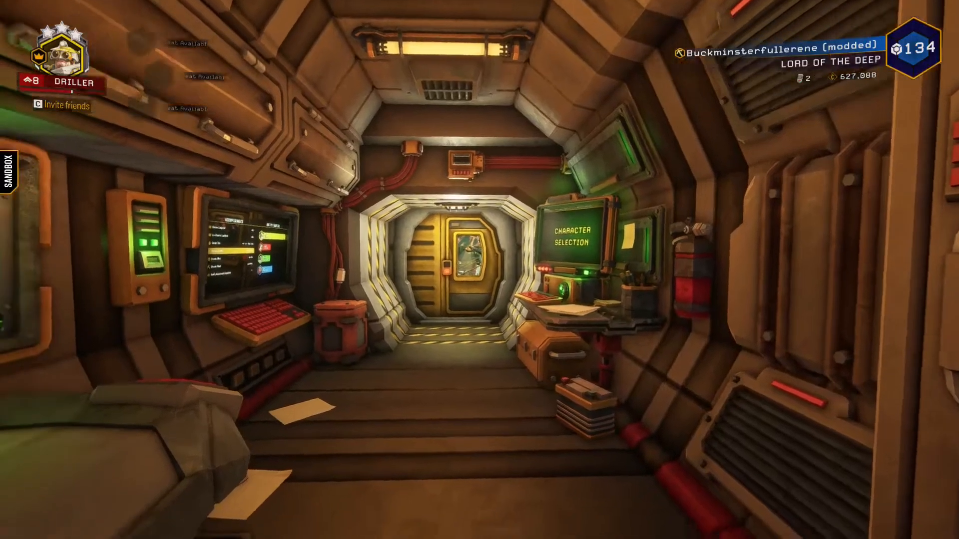
# Walk out of the cabin into the space rig and get into a Glacial Strata mining mission as the Driller
pyautogui.press('w')
pyautogui.press('w')
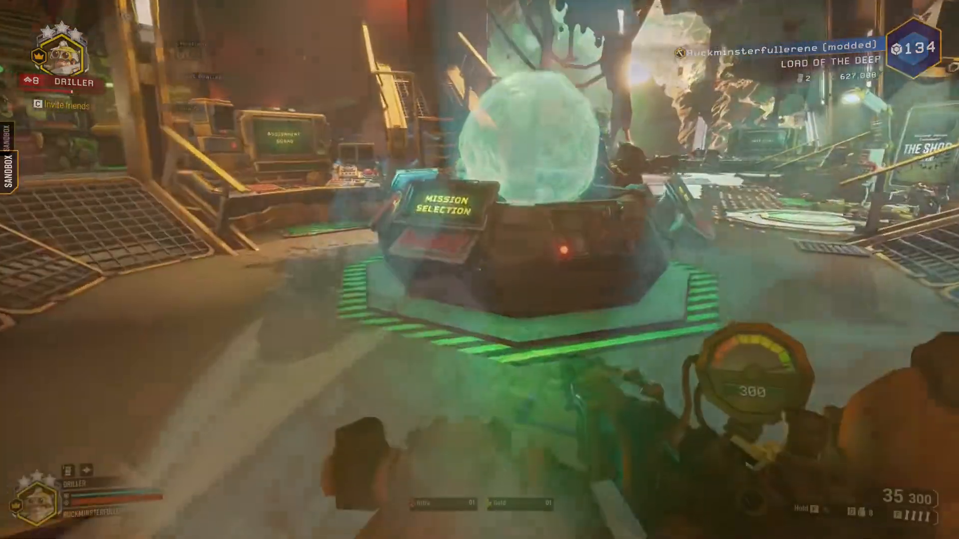
pyautogui.moveTo(480, 270); pyautogui.dragTo(479, 269)
pyautogui.press('w')
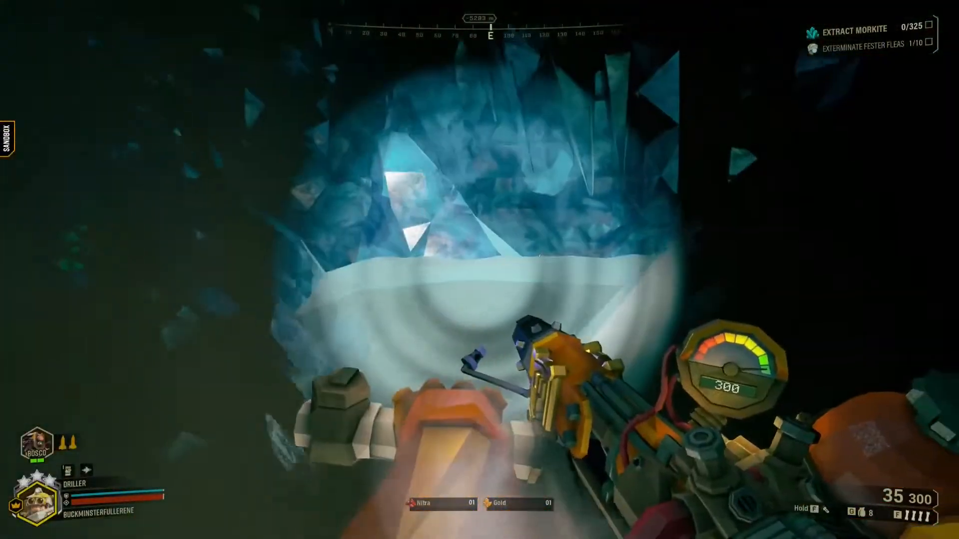
# Throw several axe grenades around the mission cave to test the custom sound, and exit the game to the desktop
pyautogui.press('f')
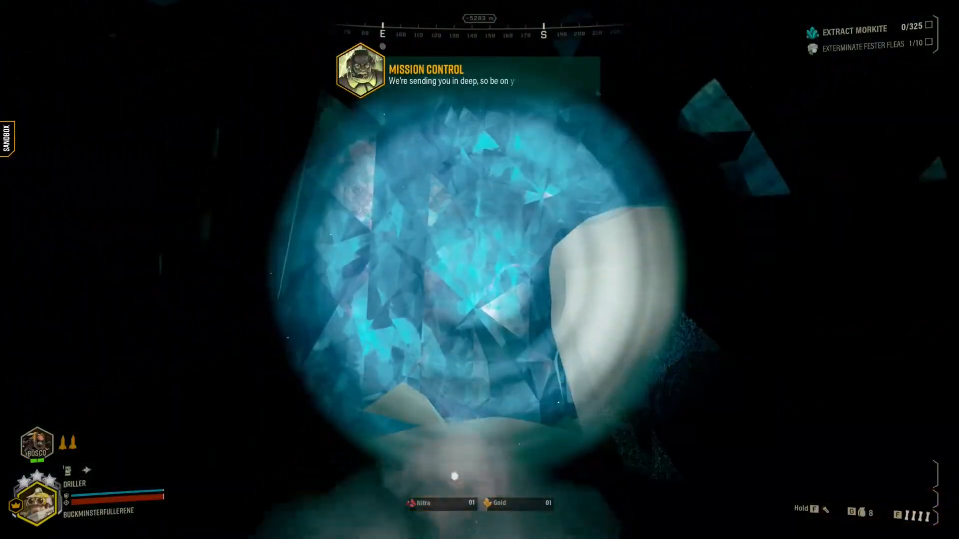
pyautogui.press('w')
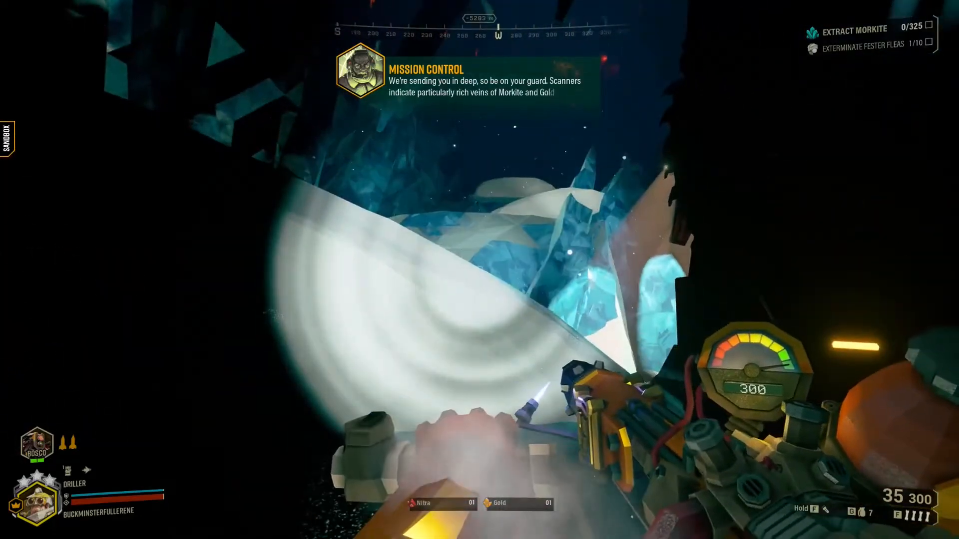
pyautogui.hotkey('alt', 'Tab')
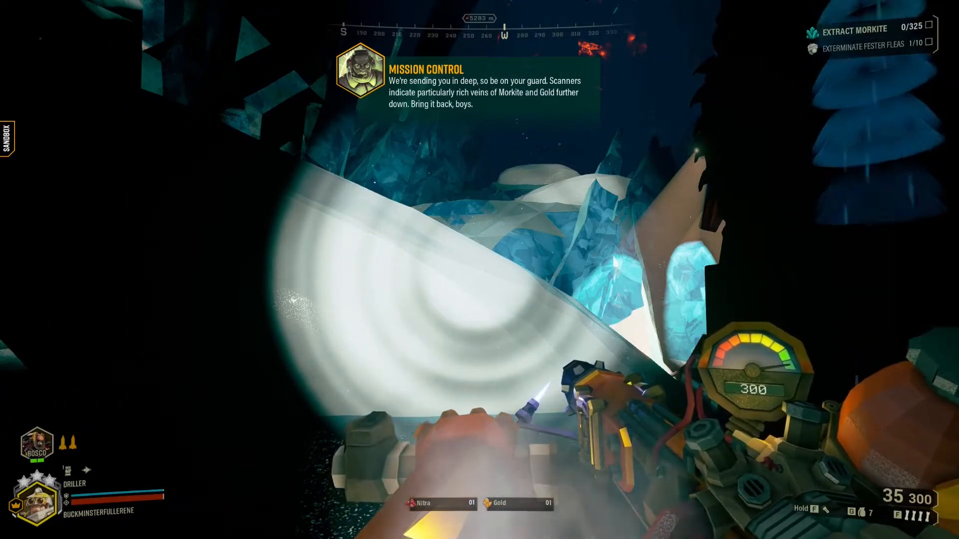
pyautogui.press('f')
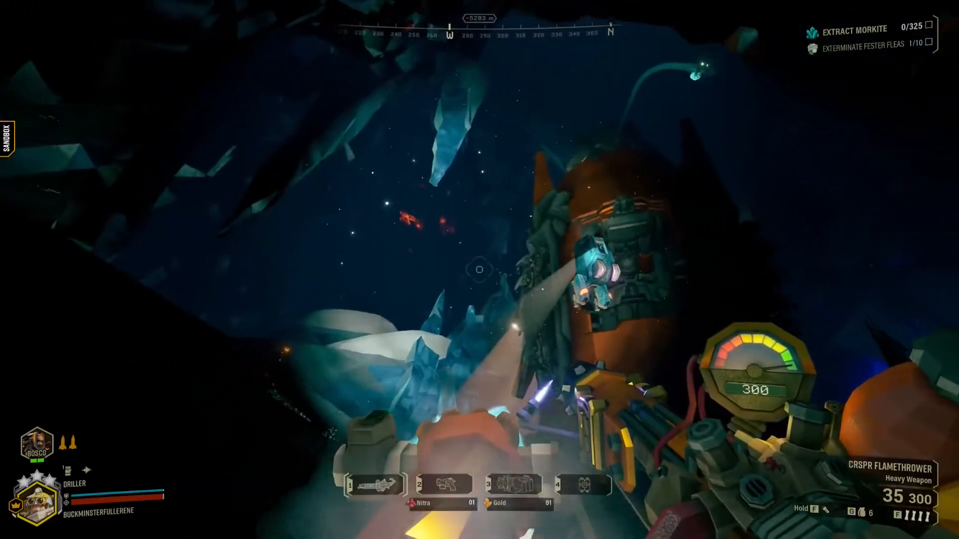
pyautogui.press('g')
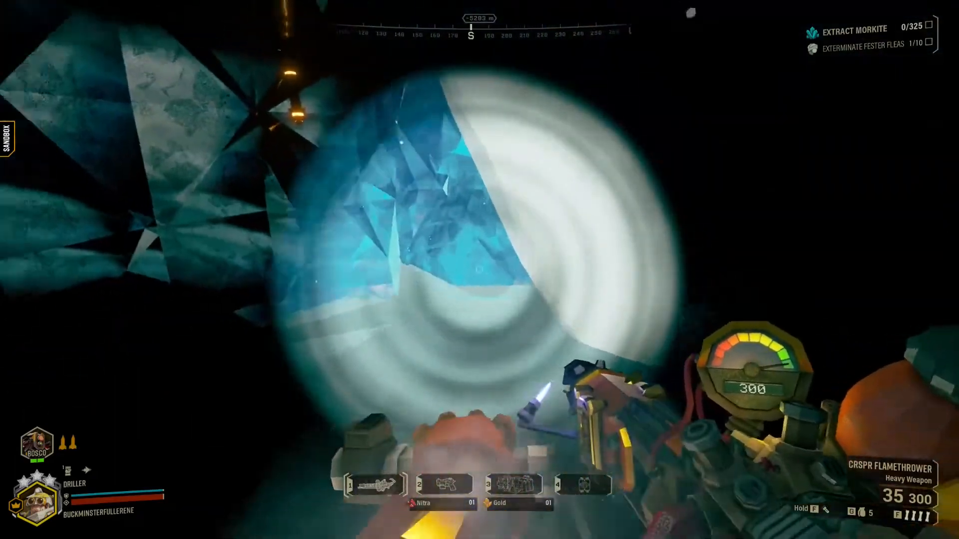
pyautogui.press('g')
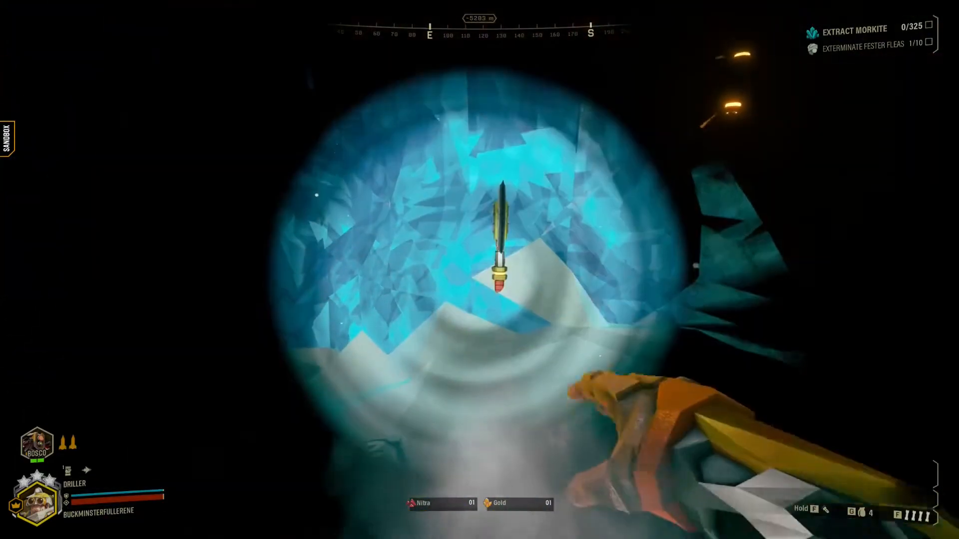
pyautogui.press('g')
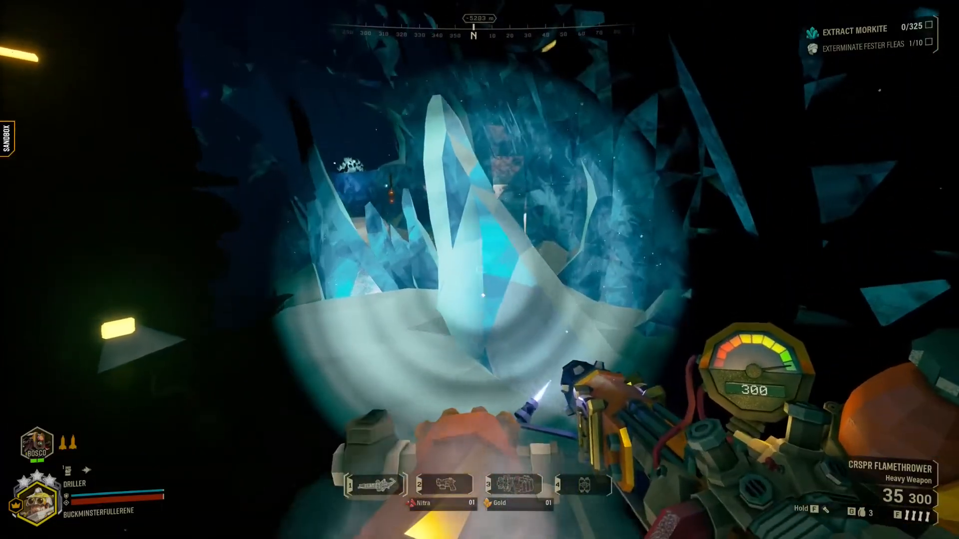
pyautogui.press('d')
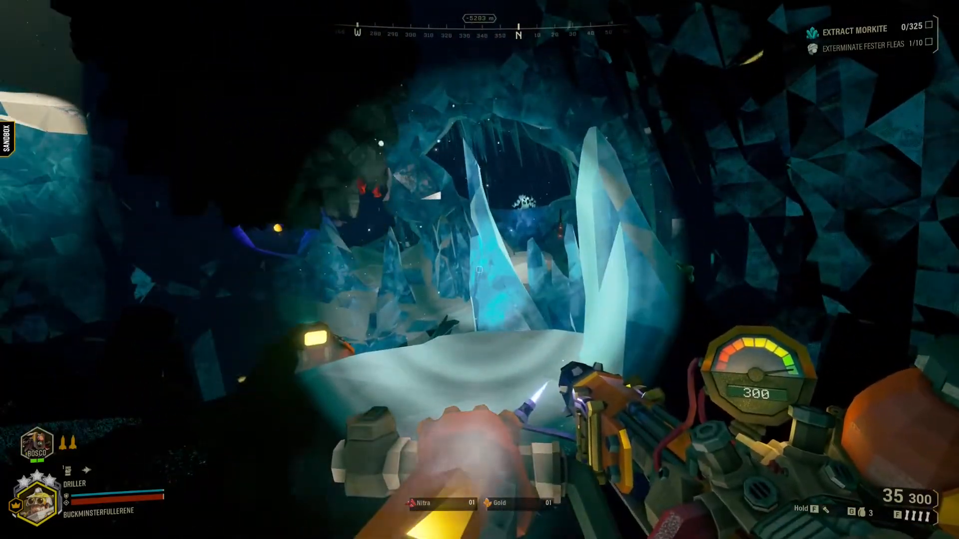
pyautogui.press('Escape')
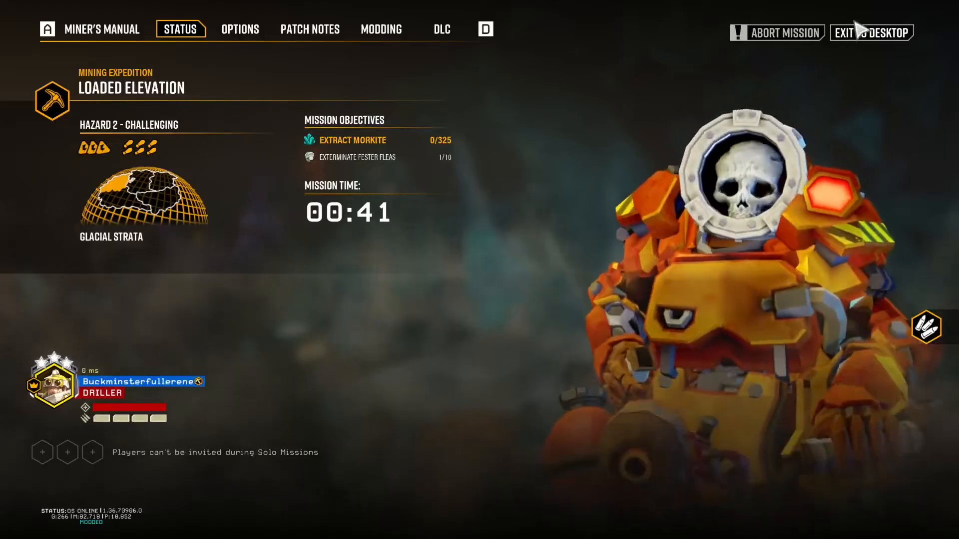
pyautogui.click(829, 33)
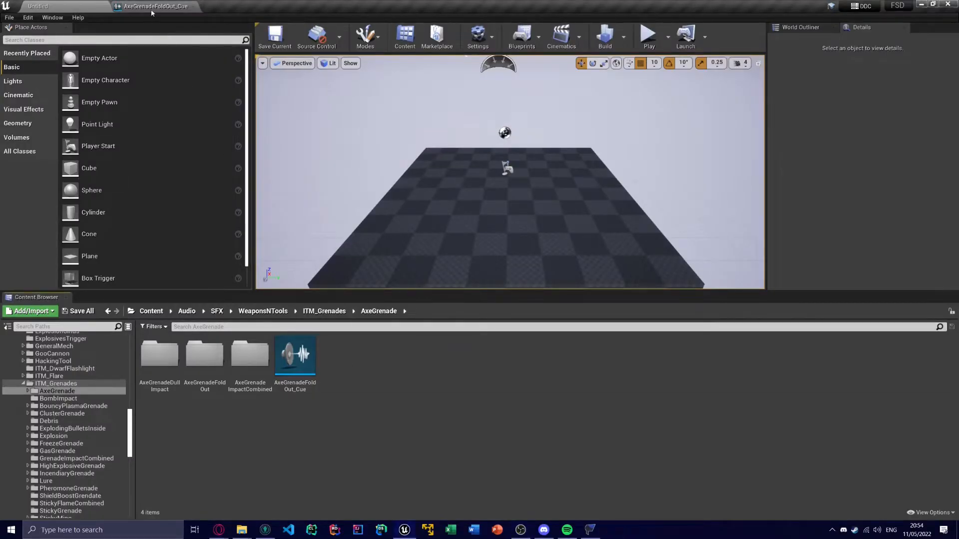
# In Unreal Editor, set the Volume Multiplier of AxeGrenadeFoldOut_Cue to 3.0
pyautogui.click(152, 11)
pyautogui.click(96, 129)
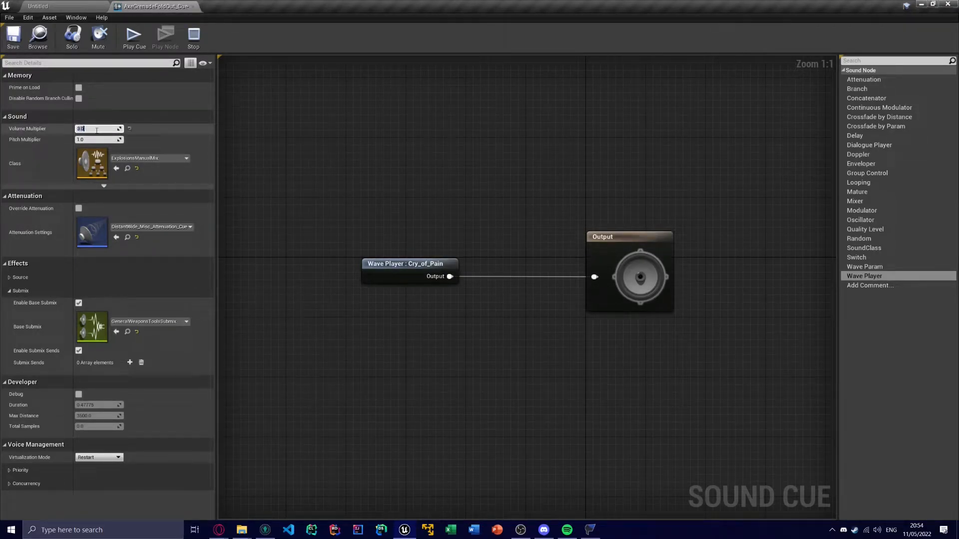
pyautogui.write('3.0')
pyautogui.press('Return')
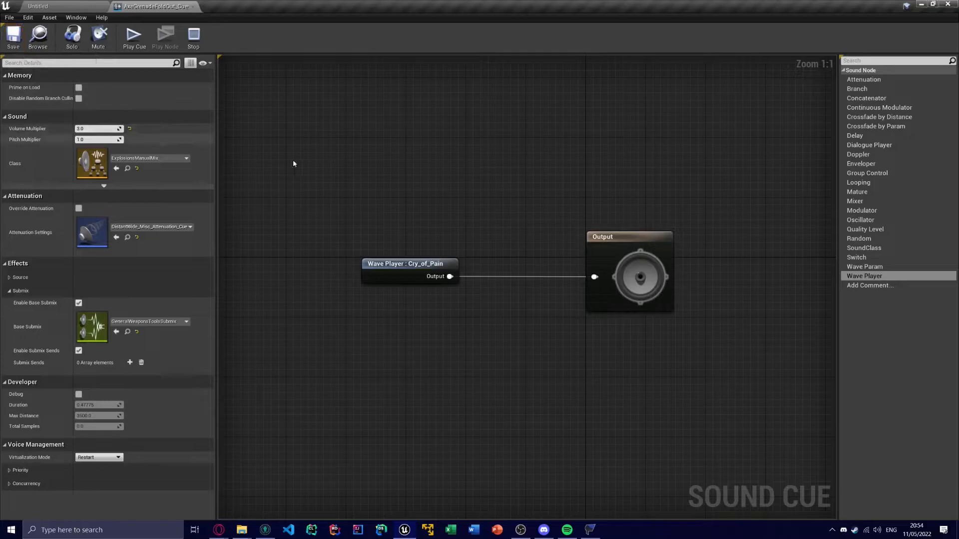
pyautogui.moveTo(321, 174)
pyautogui.mouseDown(button='right')
pyautogui.moveTo(321, 157)
pyautogui.moveTo(330, 182)
pyautogui.mouseUp(button='right')
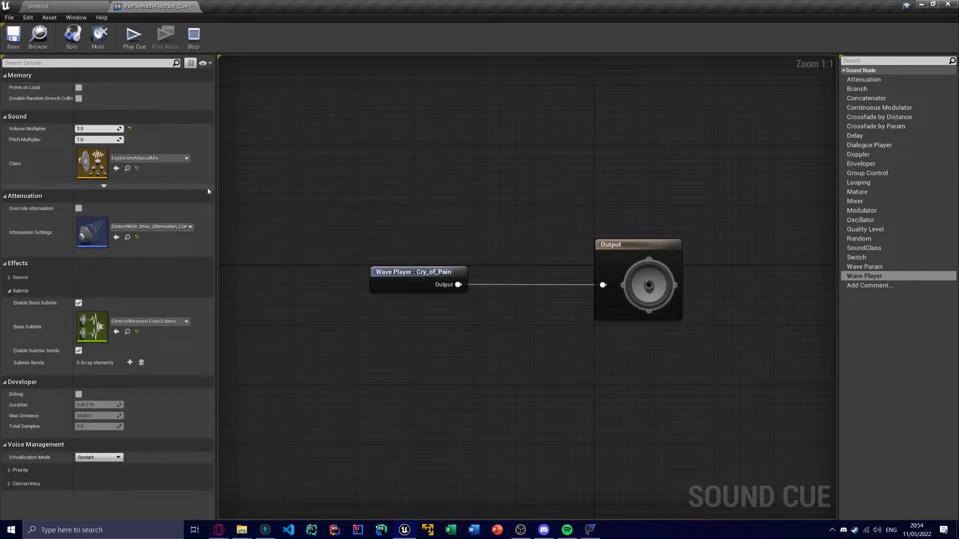
# Delete the old WindowsNoEditor folder from Audio Guide Tutorial and package the project into Audio Guide Tutorial
pyautogui.click(55, 6)
pyautogui.click(9, 18)
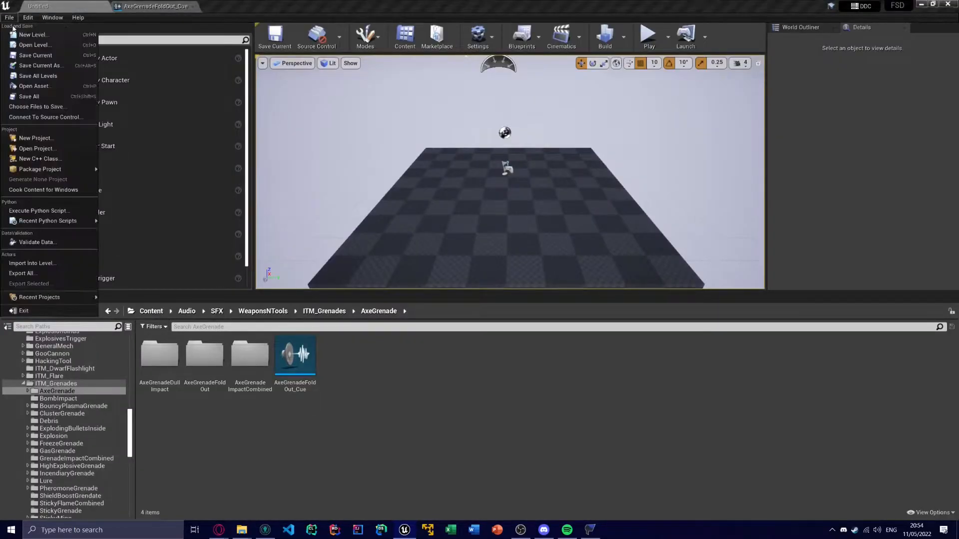
pyautogui.moveTo(50, 169)
pyautogui.moveTo(120, 220)
pyautogui.click(199, 242)
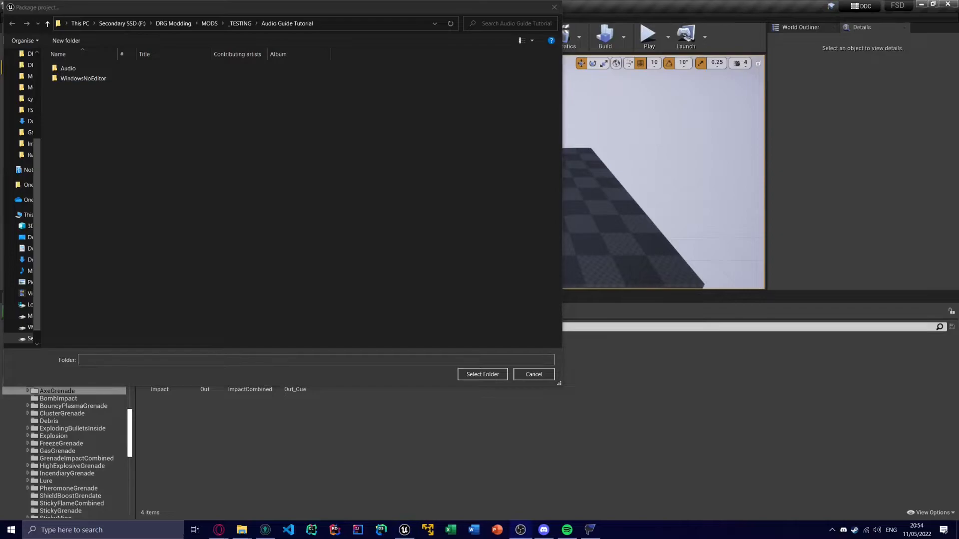
pyautogui.click(117, 78)
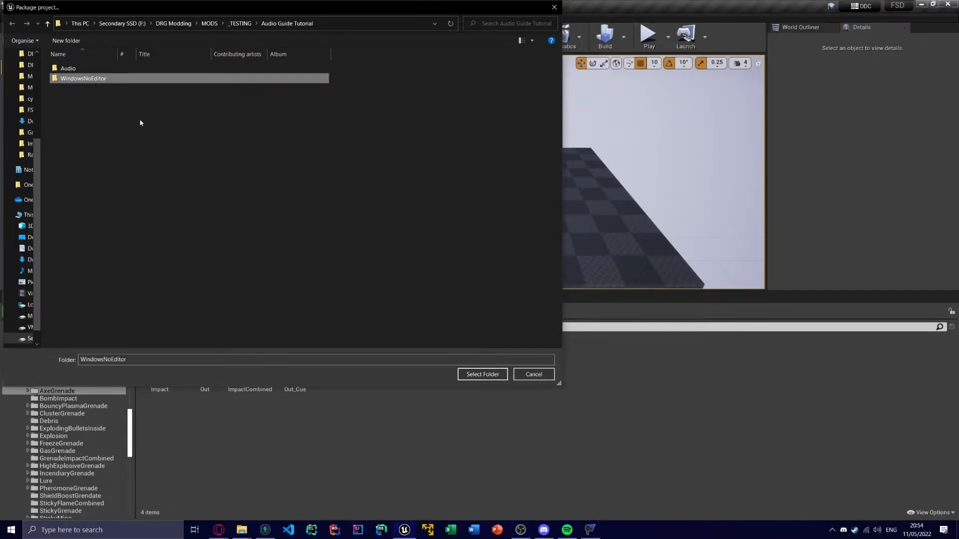
pyautogui.press('Delete')
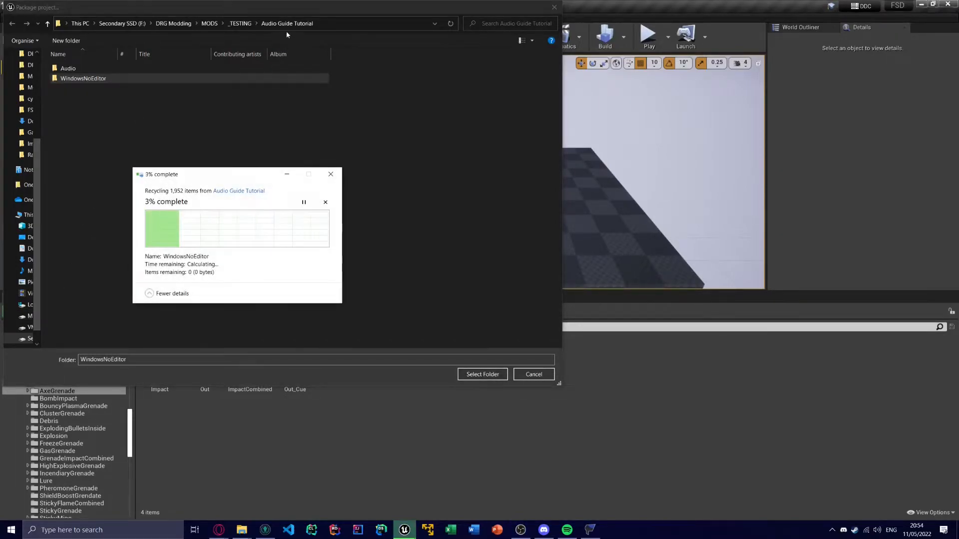
pyautogui.click(482, 374)
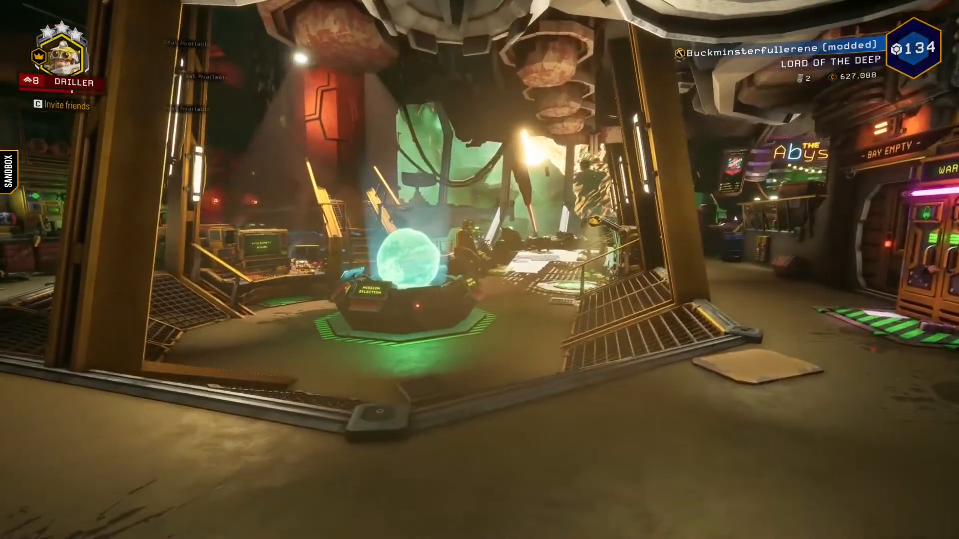
# In Deep Rock Galactic, close the mod hub and select the Loaded Elevation mining expedition in Glacial Strata as a solo mission
pyautogui.press('q')
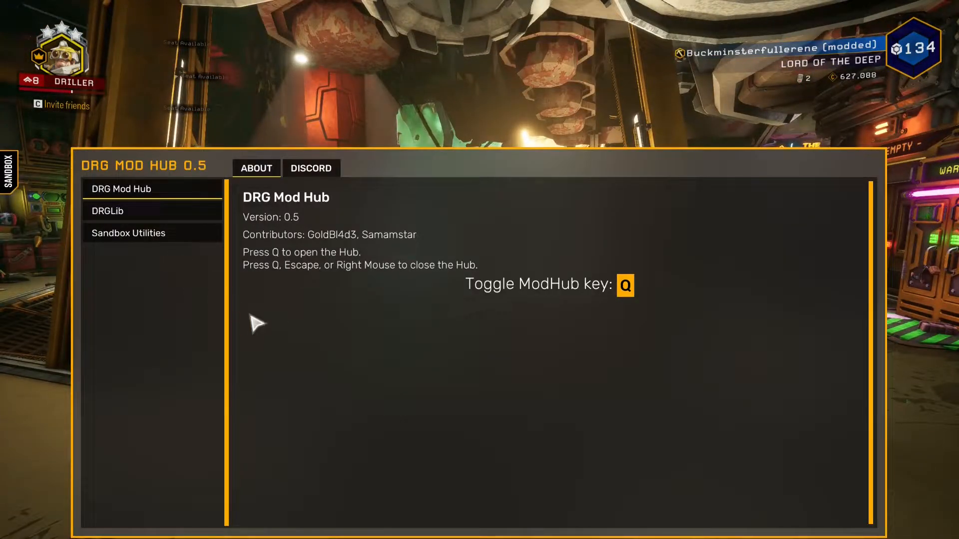
pyautogui.press('q')
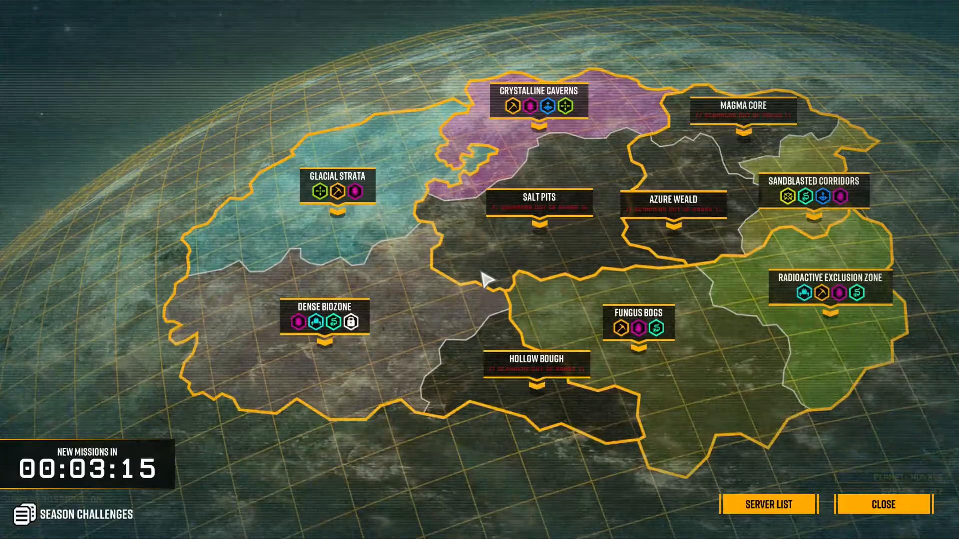
pyautogui.click(368, 210)
pyautogui.click(618, 205)
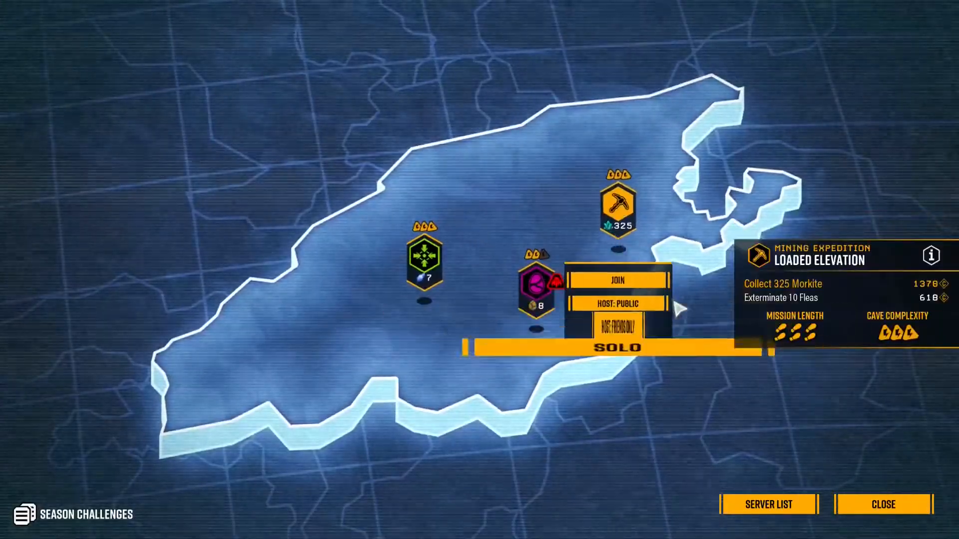
pyautogui.click(618, 389)
pyautogui.click(819, 446)
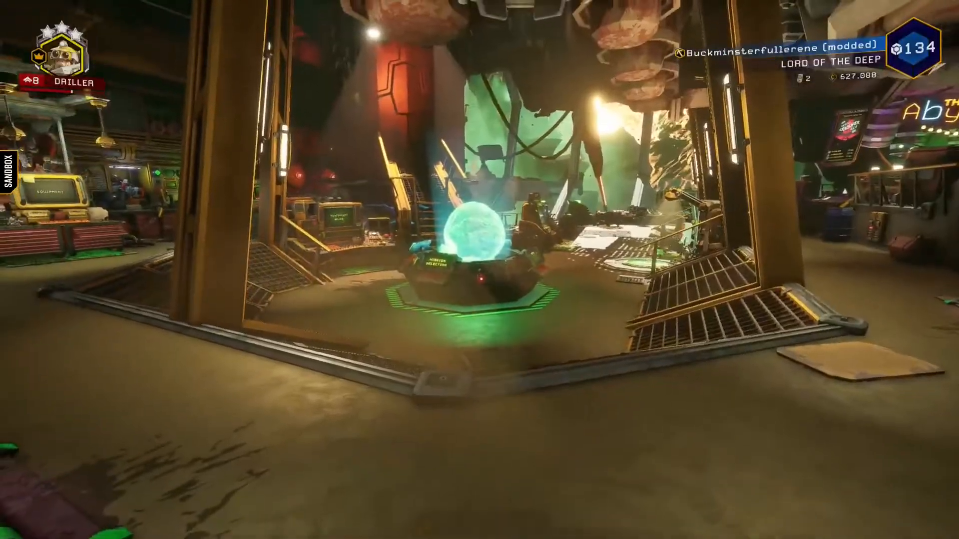
# Start the selected mission through the mod hub's Sandbox Utilities and move out of the drop pod
pyautogui.press('q')
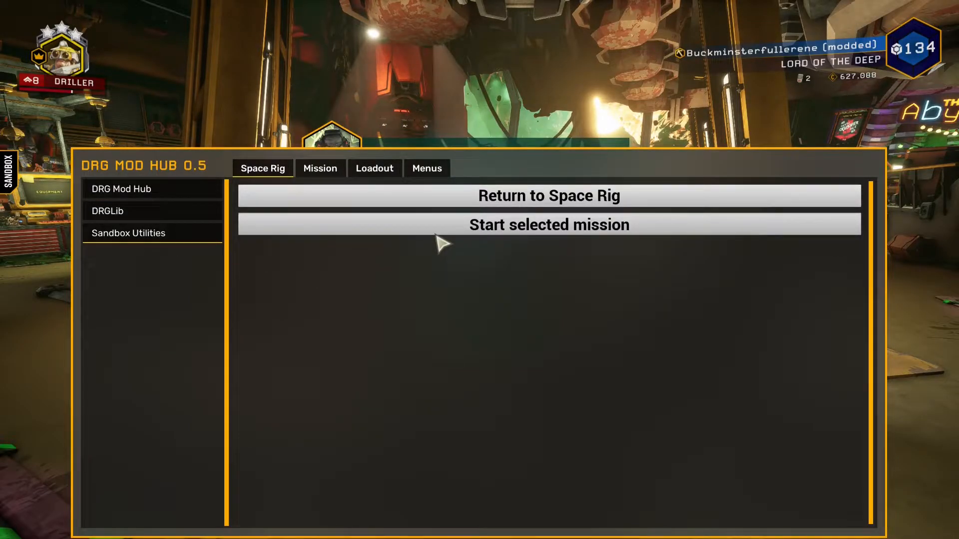
pyautogui.click(436, 232)
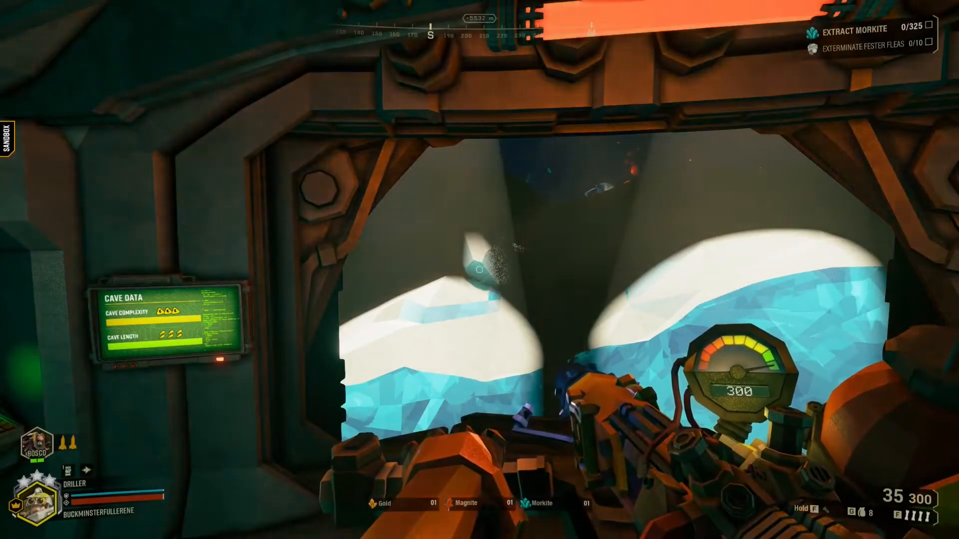
pyautogui.press('w')
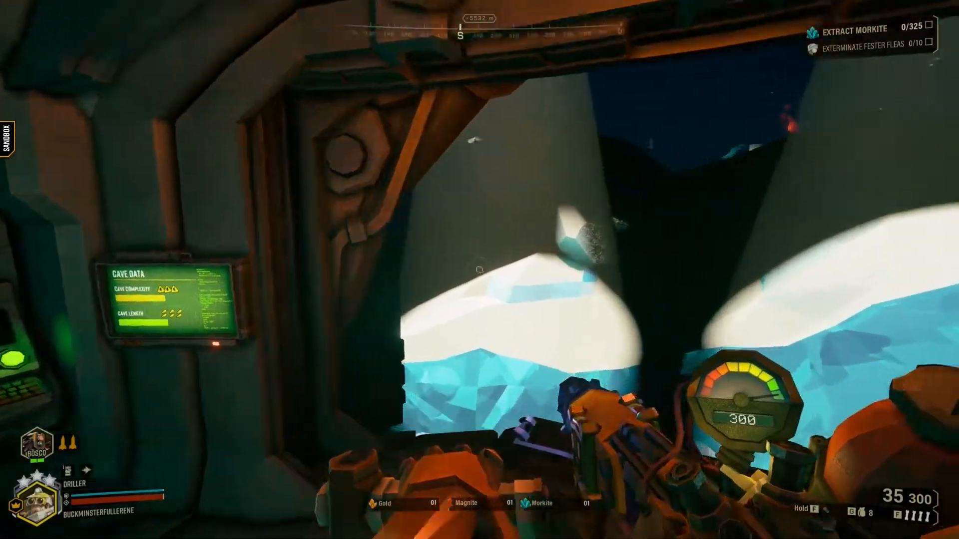
pyautogui.press('w')
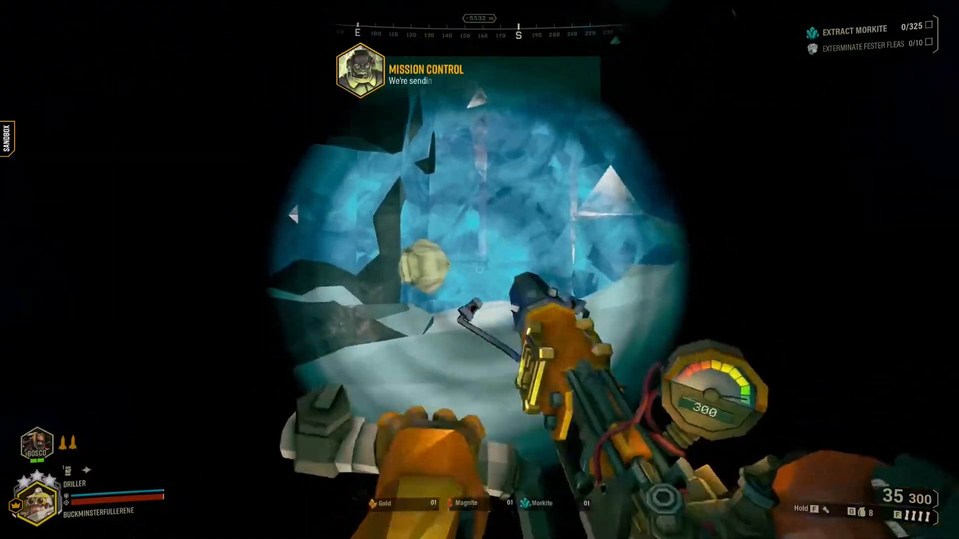
# Throw axe grenades at near and distant surfaces around the ice cave to test the louder custom sound
pyautogui.press('g')
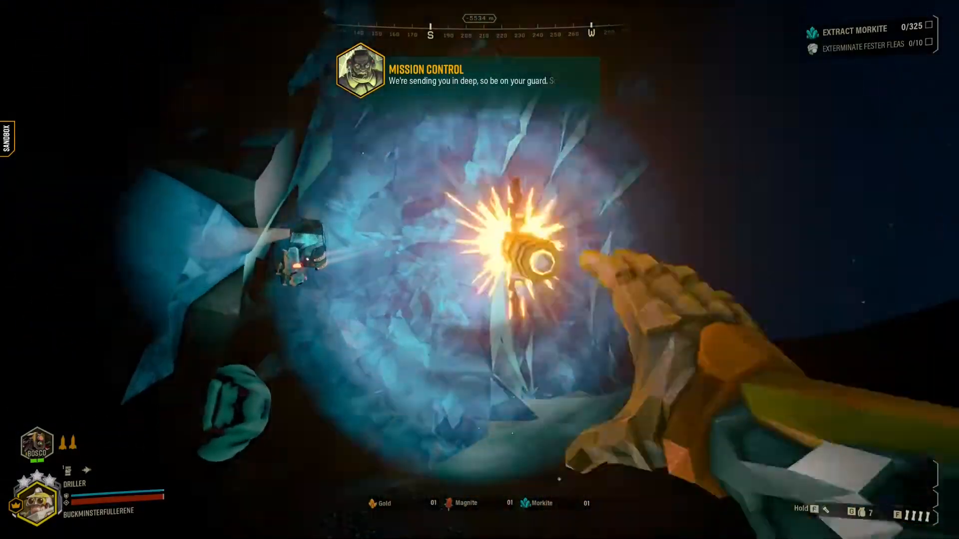
pyautogui.press('g')
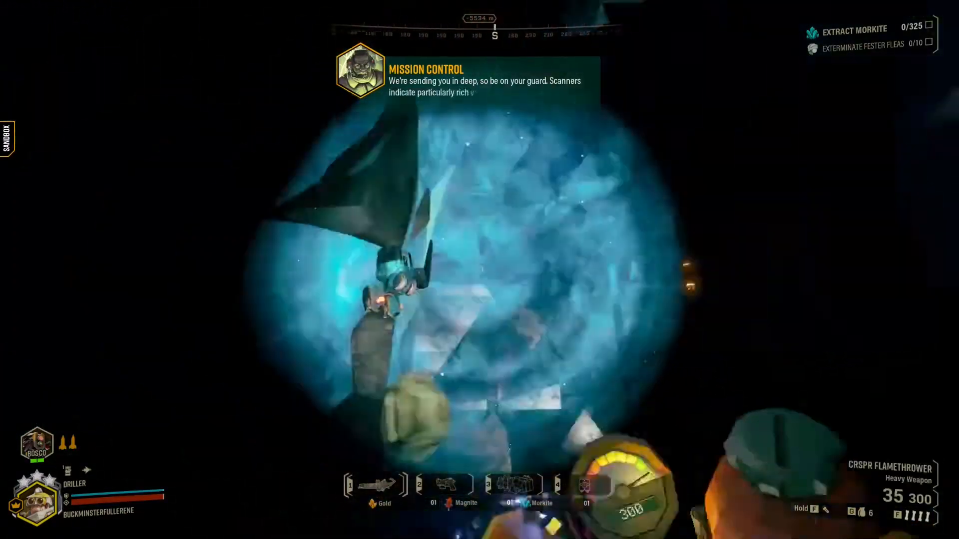
pyautogui.press('g')
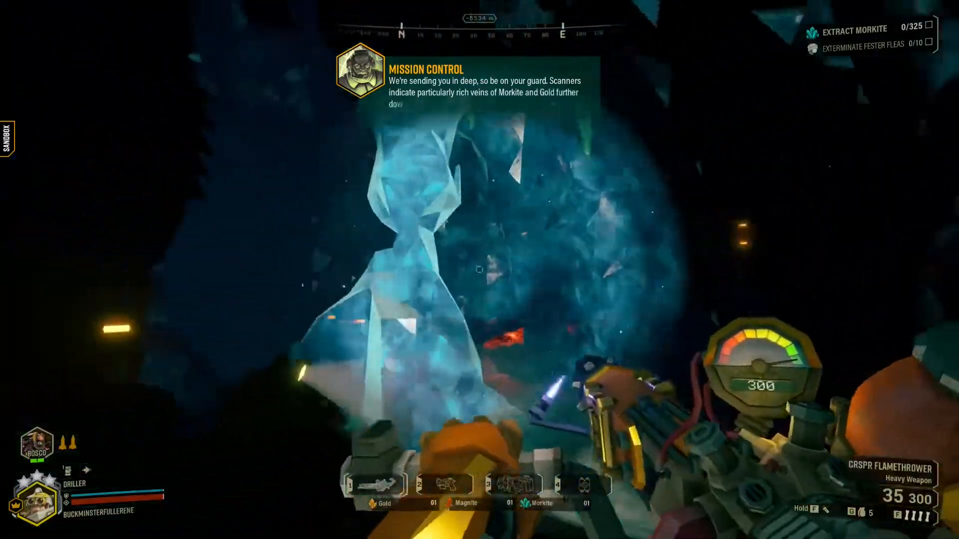
pyautogui.press('g')
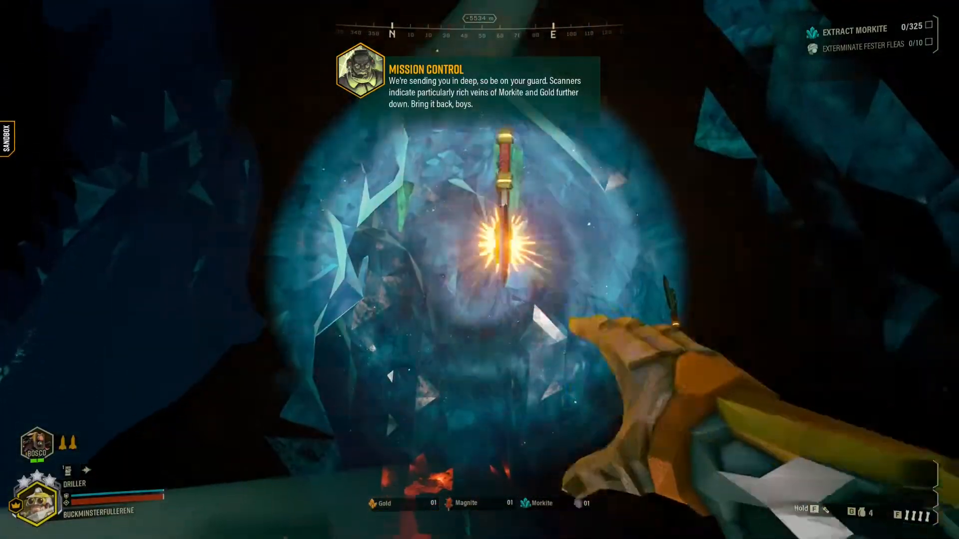
pyautogui.press('g')
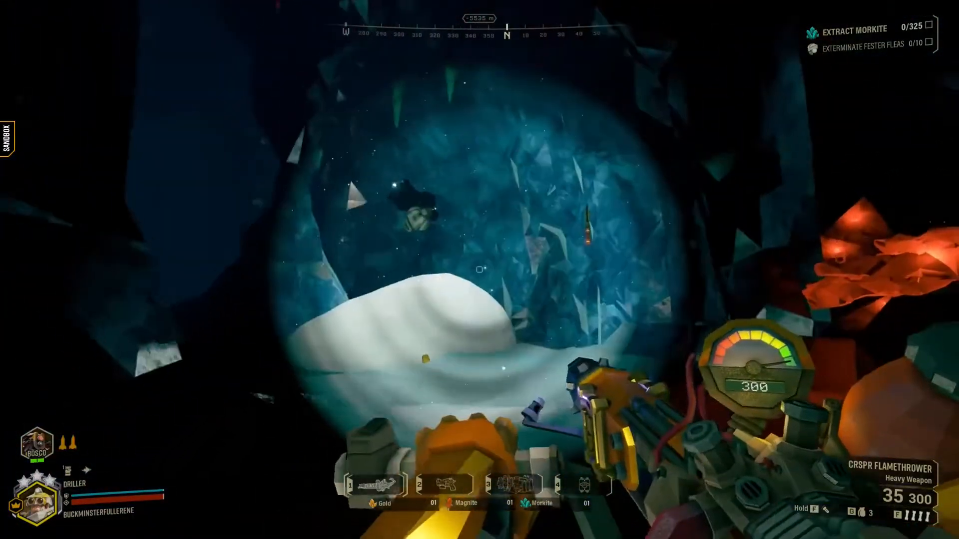
pyautogui.press('g')
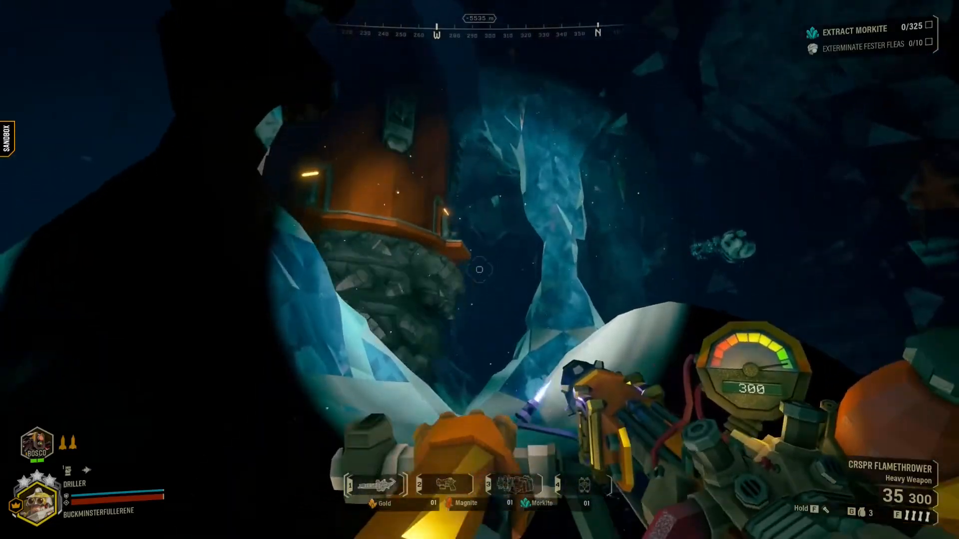
pyautogui.press('a')
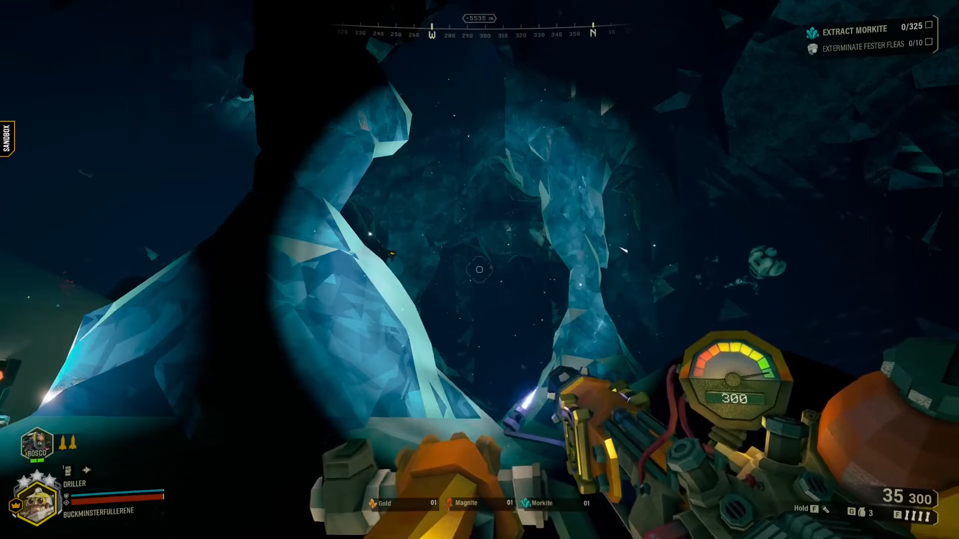
pyautogui.press('w')
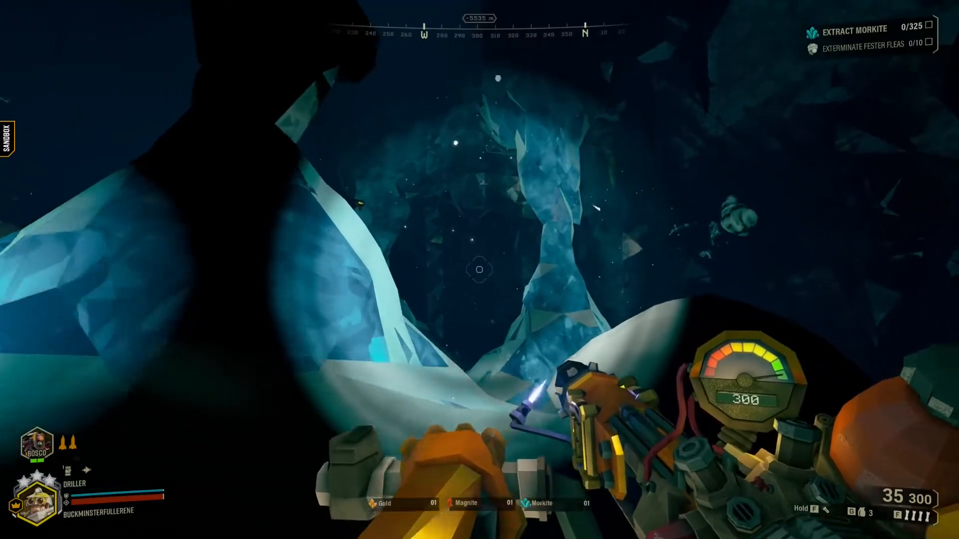
pyautogui.press('g')
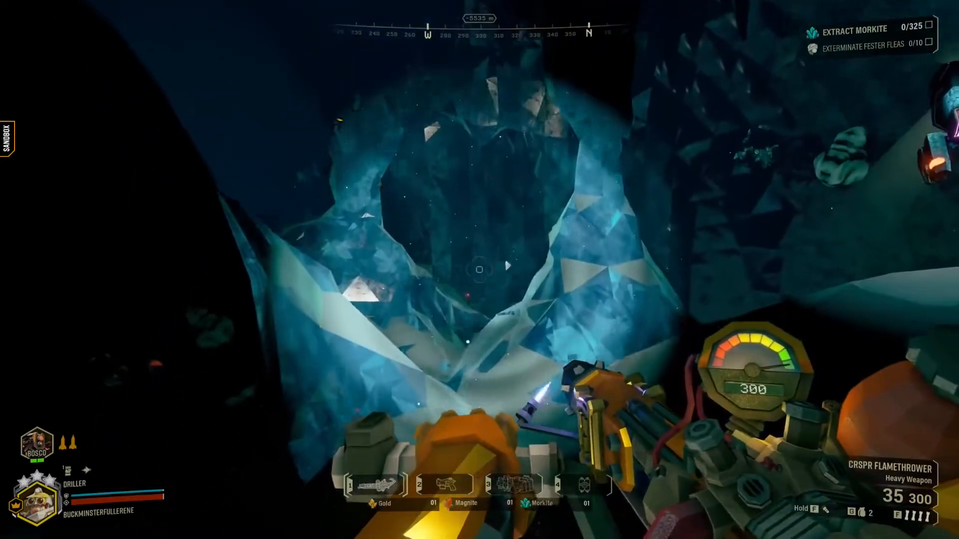
pyautogui.press('g')
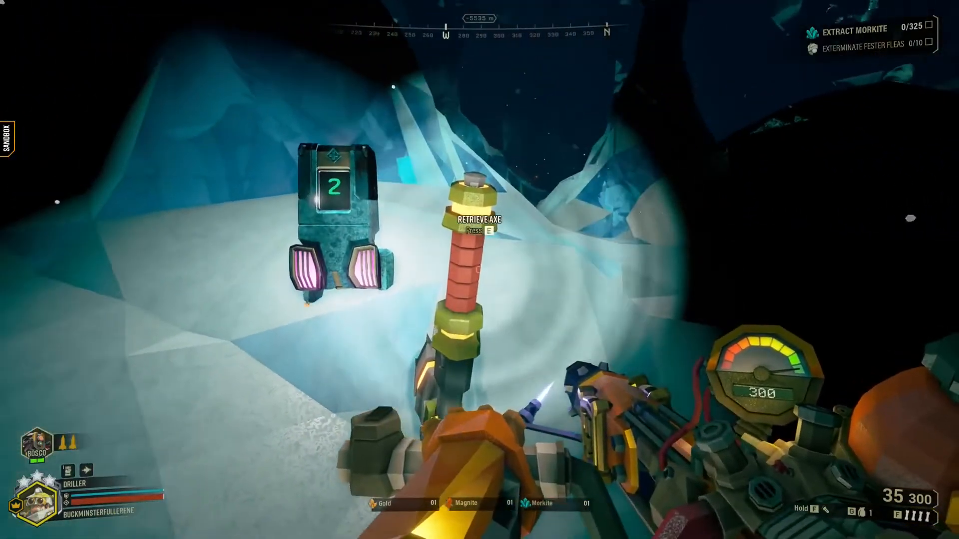
# Retrieve the axe stuck in the ice, switch to the pistol, and exit the game to the desktop
pyautogui.press('w')
pyautogui.press('d')
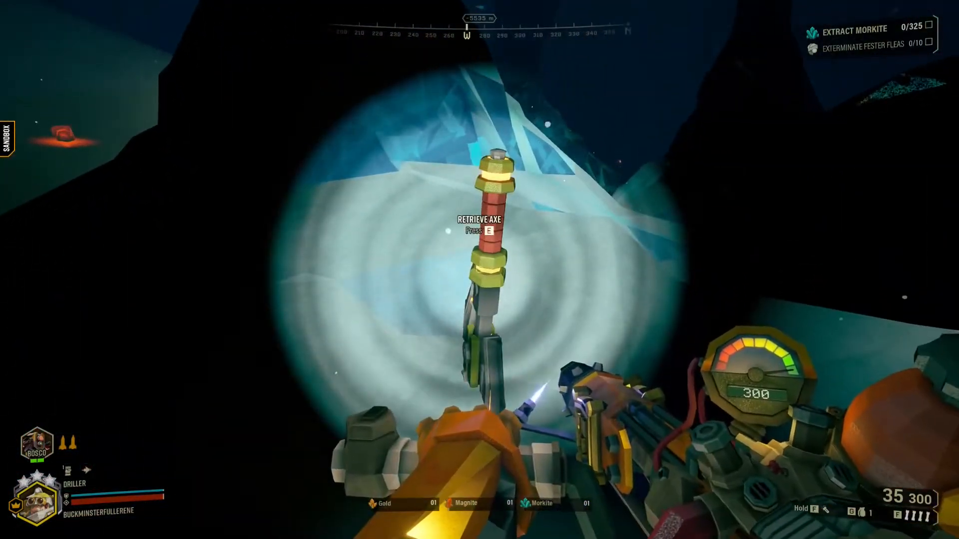
pyautogui.press('e')
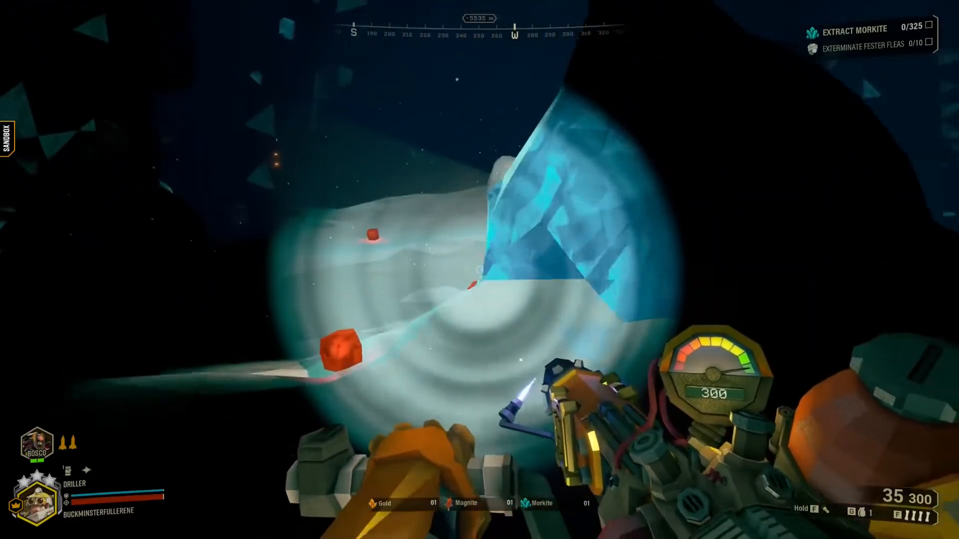
pyautogui.press('2')
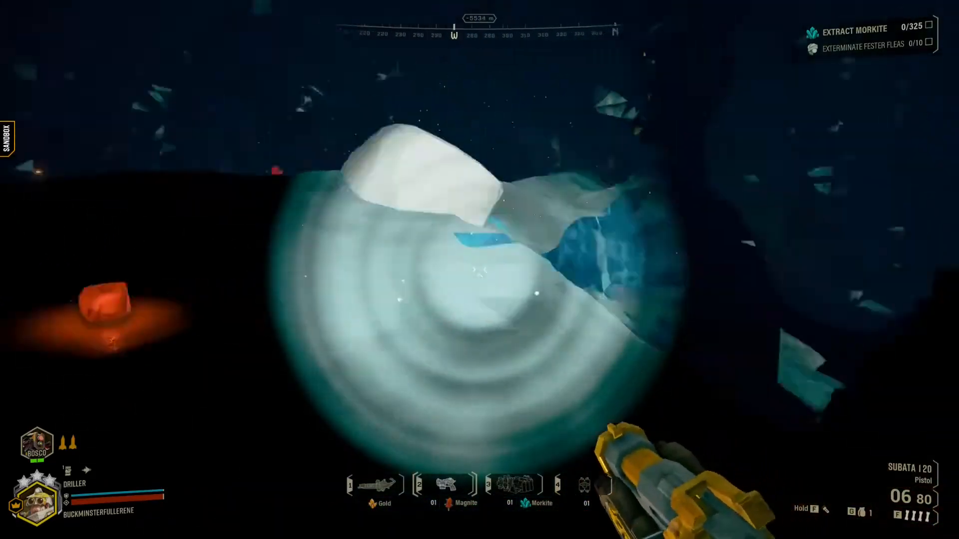
pyautogui.press('Escape')
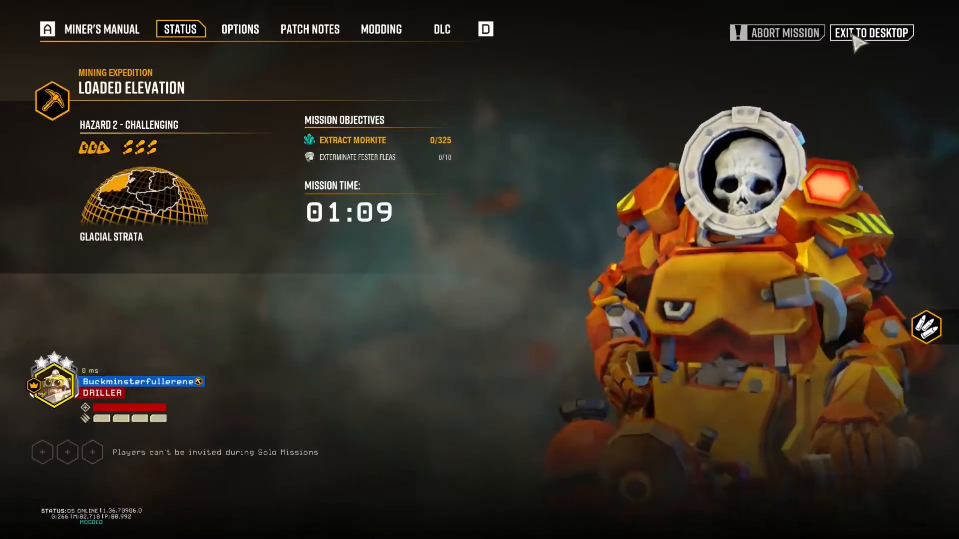
pyautogui.click(874, 32)
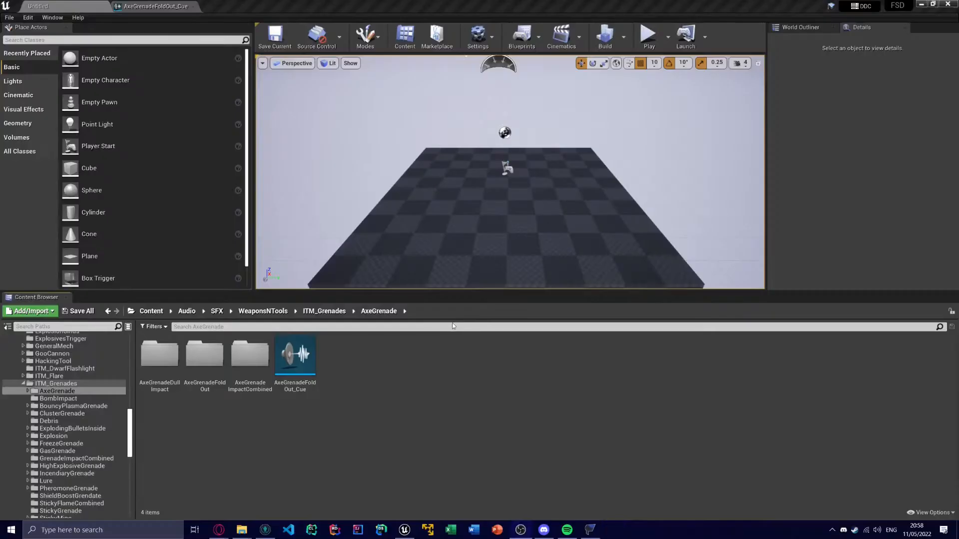
# In Unreal Editor, enable Override Attenuation for the AxeGrenadeFoldOut_Cue sound cue
pyautogui.click(154, 9)
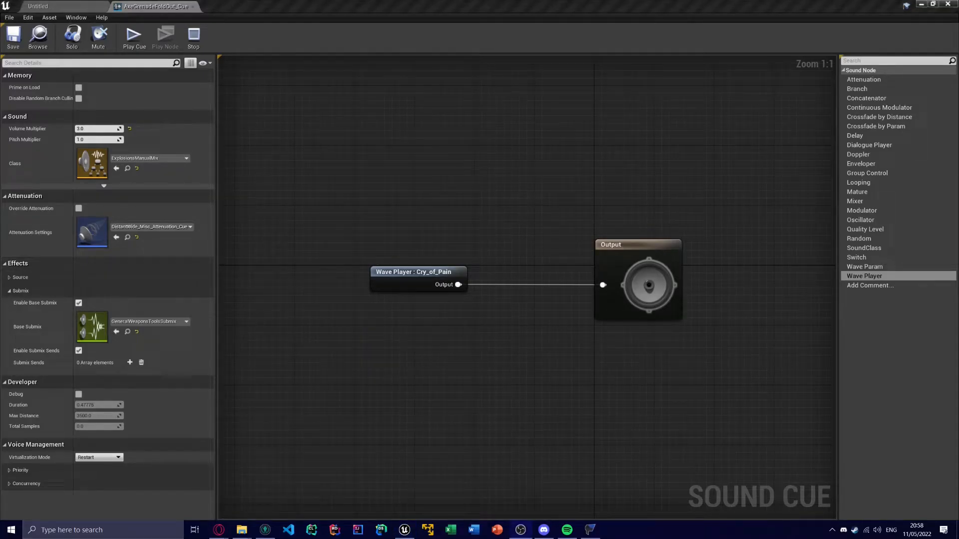
pyautogui.moveTo(280, 214); pyautogui.dragTo(273, 241, button='right')
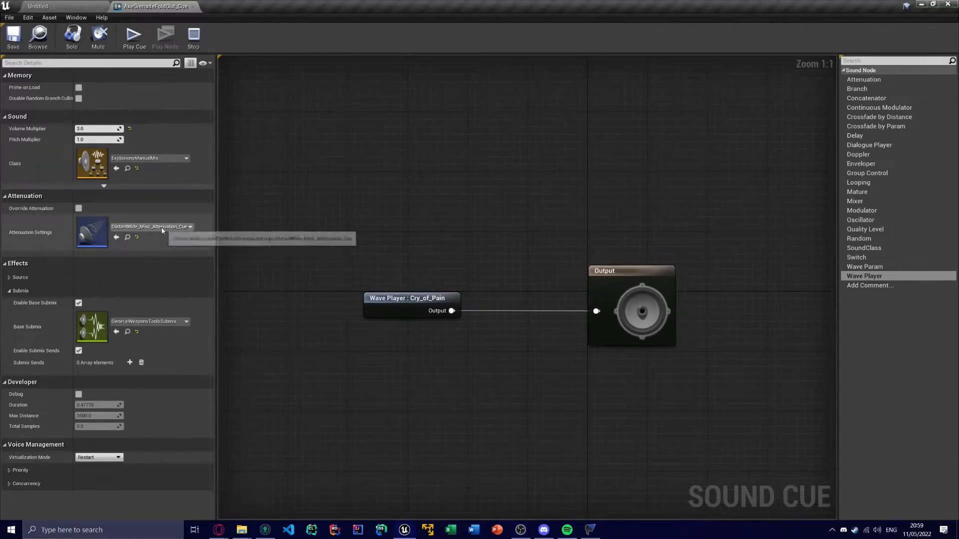
pyautogui.click(78, 209)
# Examine the cue's own attenuation settings and the Attenuation Function options, keeping the function at Linear
pyautogui.scroll(-3, 47, 287)
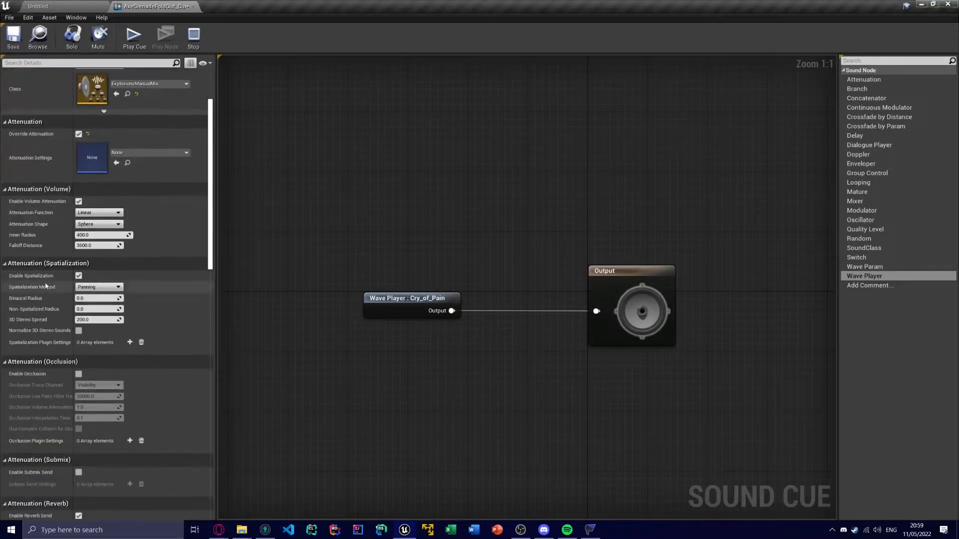
pyautogui.scroll(-3, 47, 286)
pyautogui.scroll(4, 117, 267)
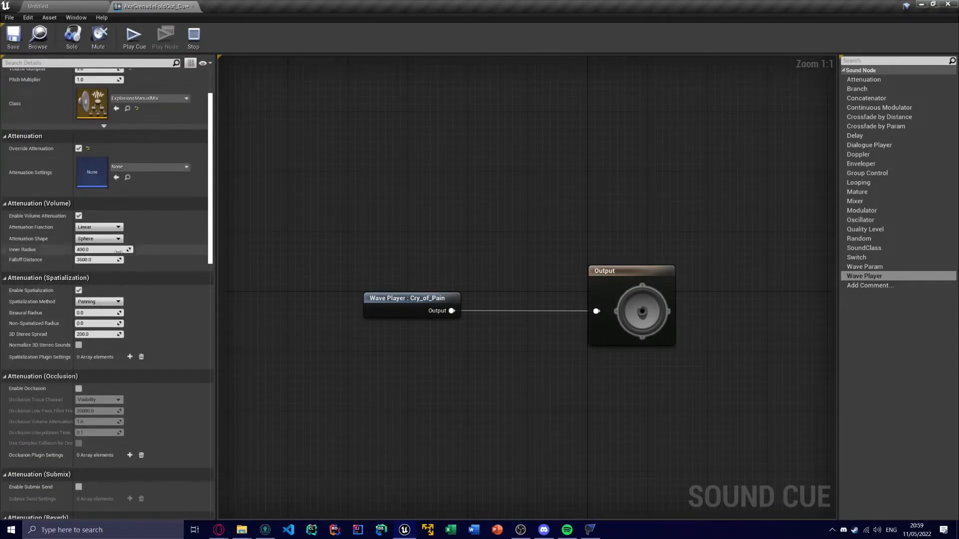
pyautogui.click(99, 227)
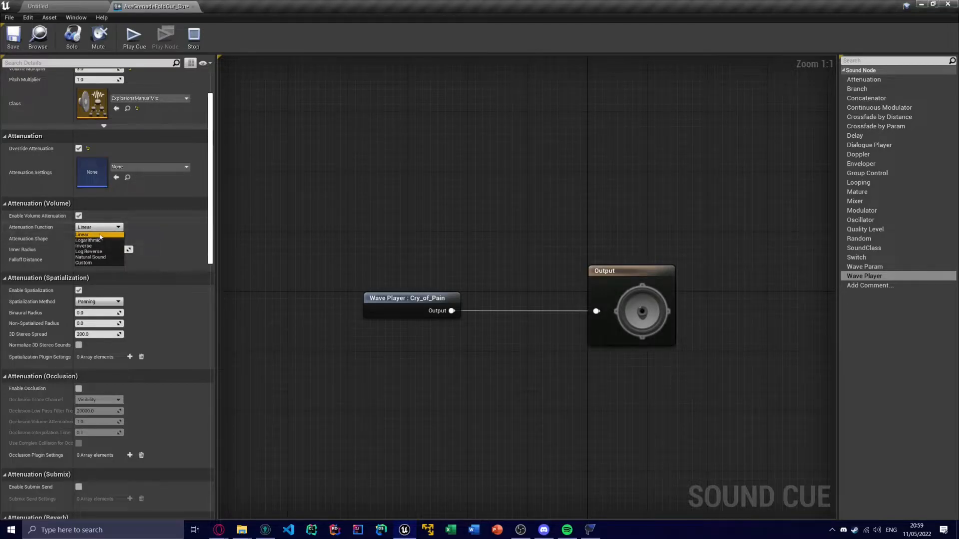
pyautogui.click(99, 235)
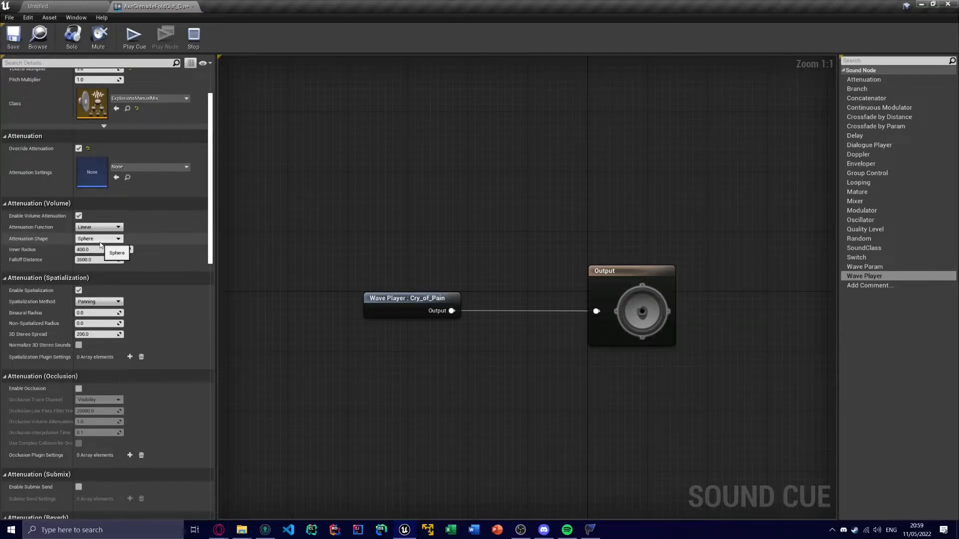
pyautogui.scroll(3, 61, 258)
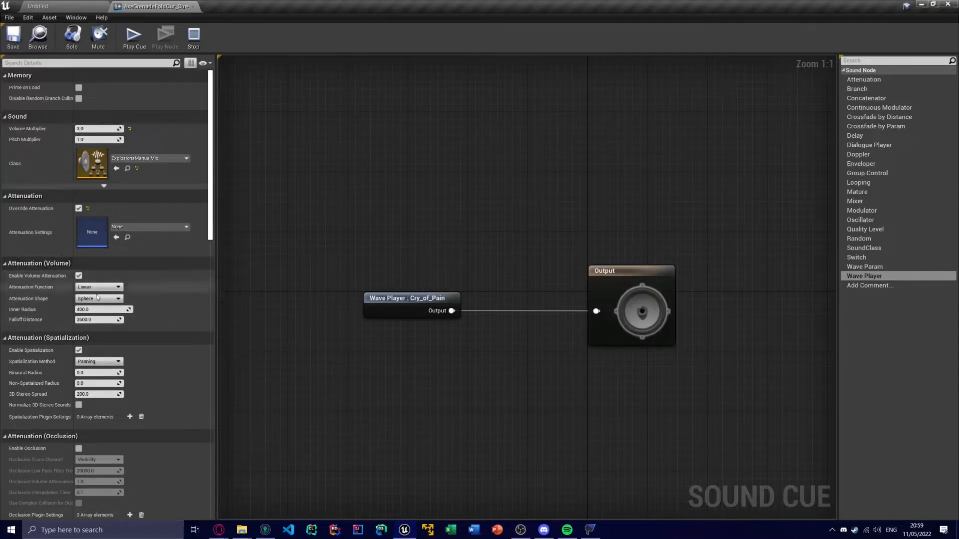
# Assign the DistantWide_Misc_Attenuation_Cue asset as the attenuation settings of the AxeGrenadeFoldOut_Cue sound cue
pyautogui.scroll(-3, 95, 295)
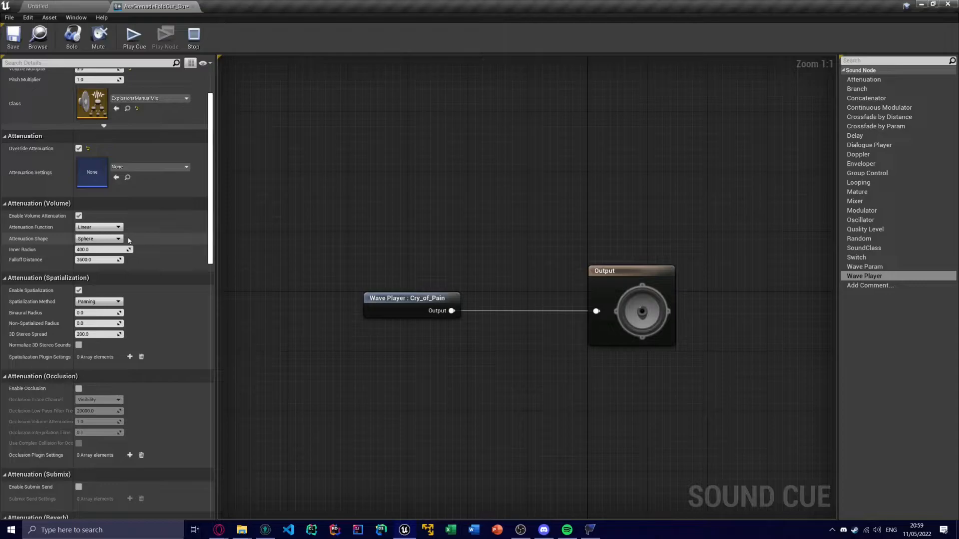
pyautogui.scroll(3, 134, 260)
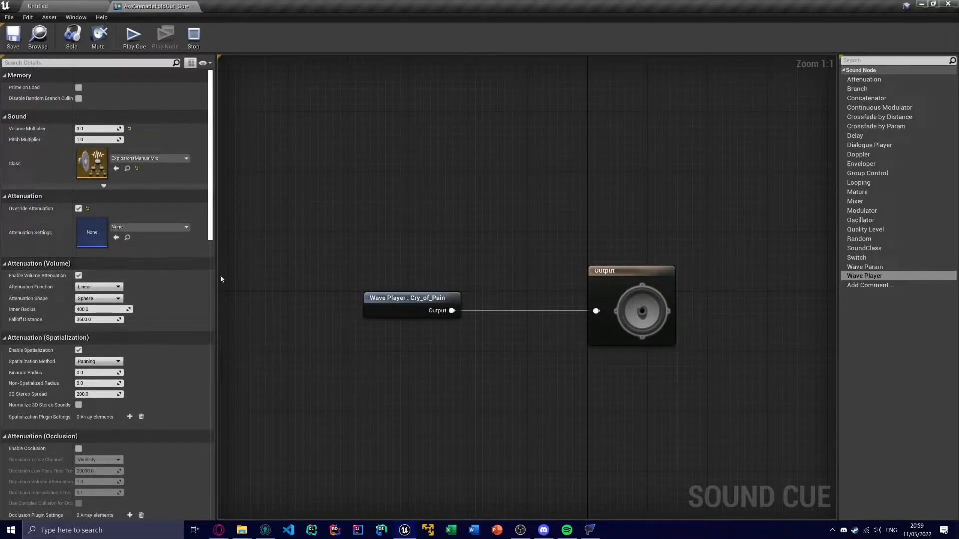
pyautogui.click(127, 229)
pyautogui.write('dist')
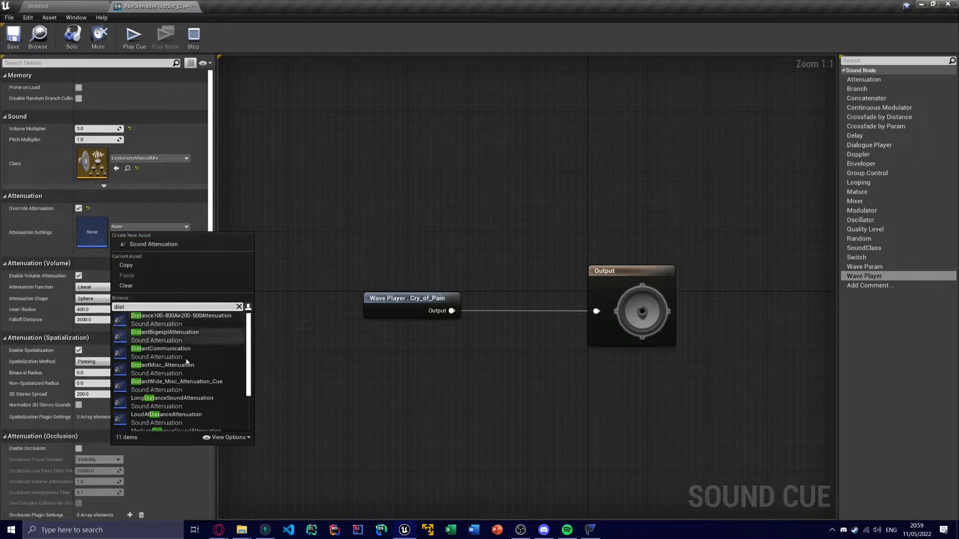
pyautogui.click(191, 384)
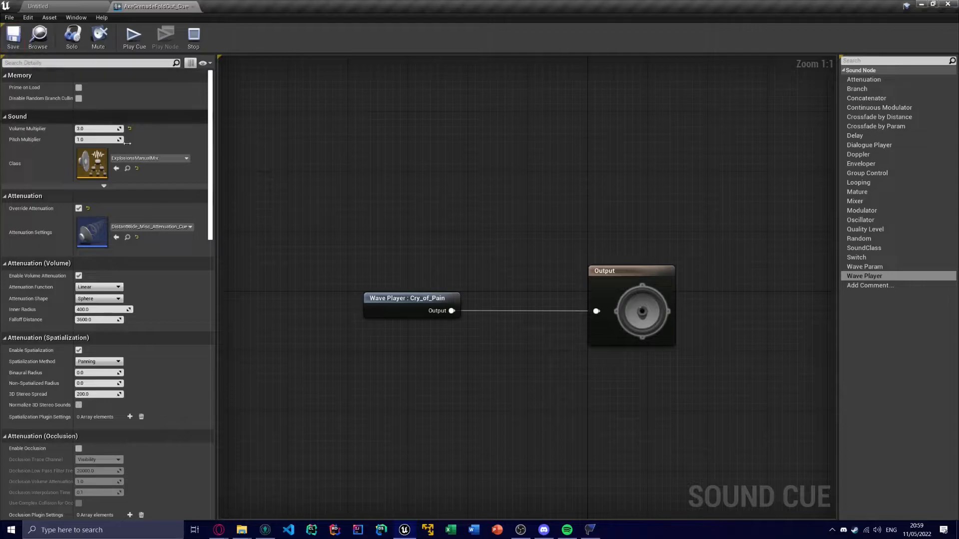
# Examine the other available sound attenuation assets for the cue, keeping DistantWide_Misc_Attenuation_Cue assigned
pyautogui.click(186, 227)
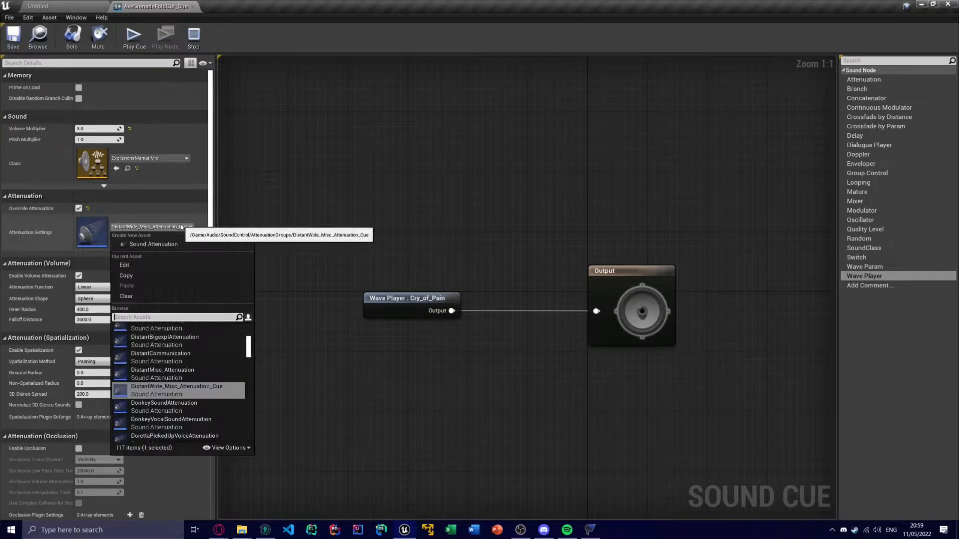
pyautogui.scroll(-3, 232, 378)
pyautogui.moveTo(249, 364)
pyautogui.mouseDown()
pyautogui.moveTo(248, 411)
pyautogui.moveTo(248, 333)
pyautogui.moveTo(247, 351)
pyautogui.mouseUp()
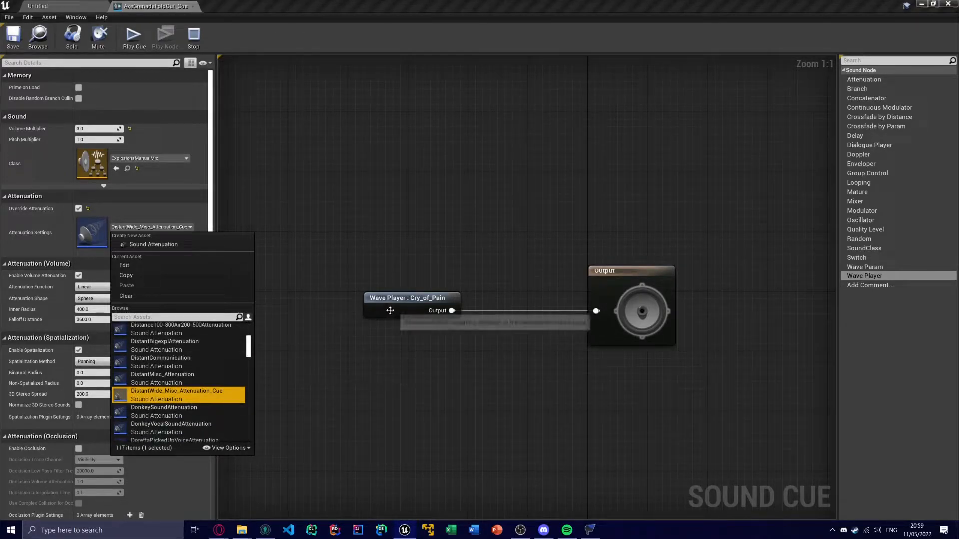
pyautogui.moveTo(249, 360)
pyautogui.mouseDown()
pyautogui.moveTo(252, 390)
pyautogui.moveTo(263, 352)
pyautogui.mouseUp()
pyautogui.moveTo(282, 187); pyautogui.dragTo(293, 142, button='right')
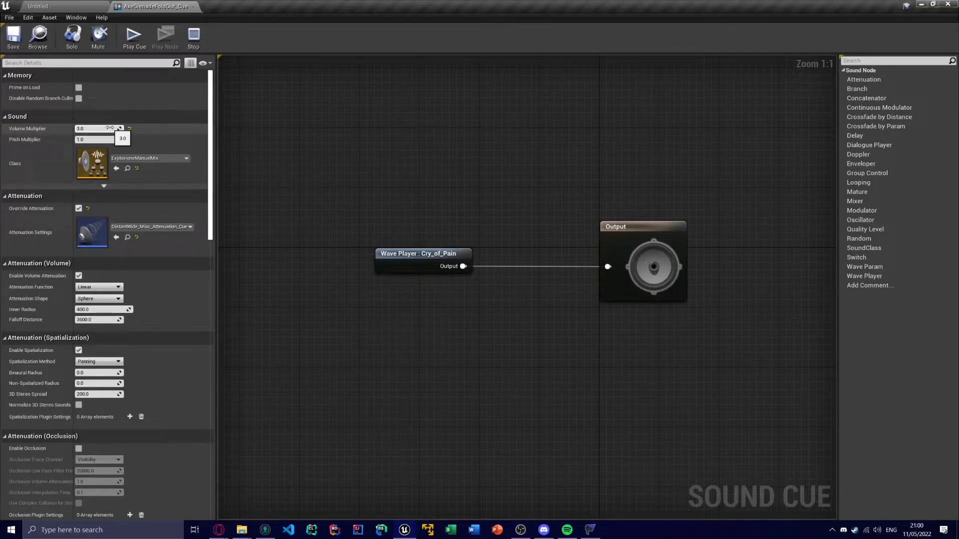
pyautogui.moveTo(271, 160); pyautogui.dragTo(235, 122, button='right')
pyautogui.moveTo(371, 211); pyautogui.dragTo(360, 228, button='right')
pyautogui.moveTo(447, 274); pyautogui.dragTo(464, 279)
pyautogui.click(487, 290)
pyautogui.moveTo(373, 209); pyautogui.dragTo(413, 233, button='right')
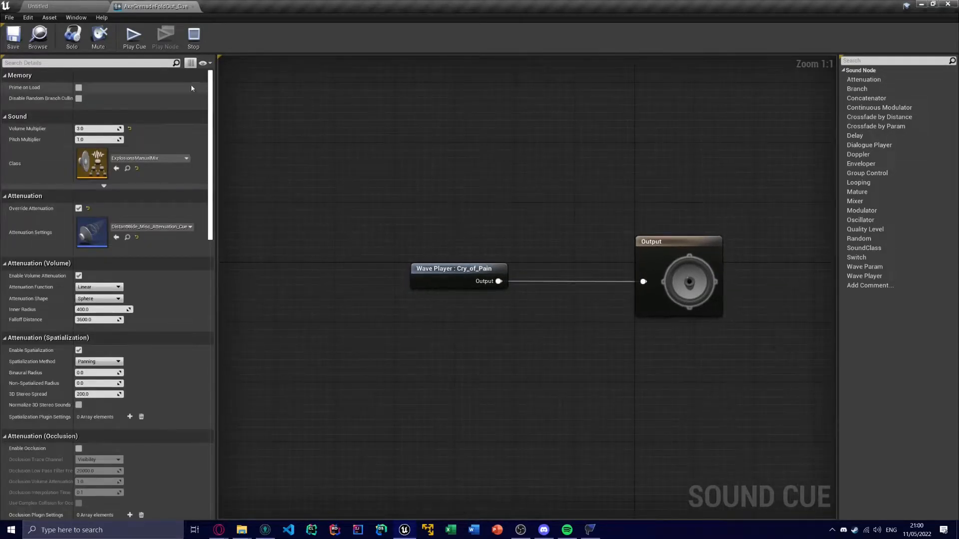
pyautogui.click(55, 9)
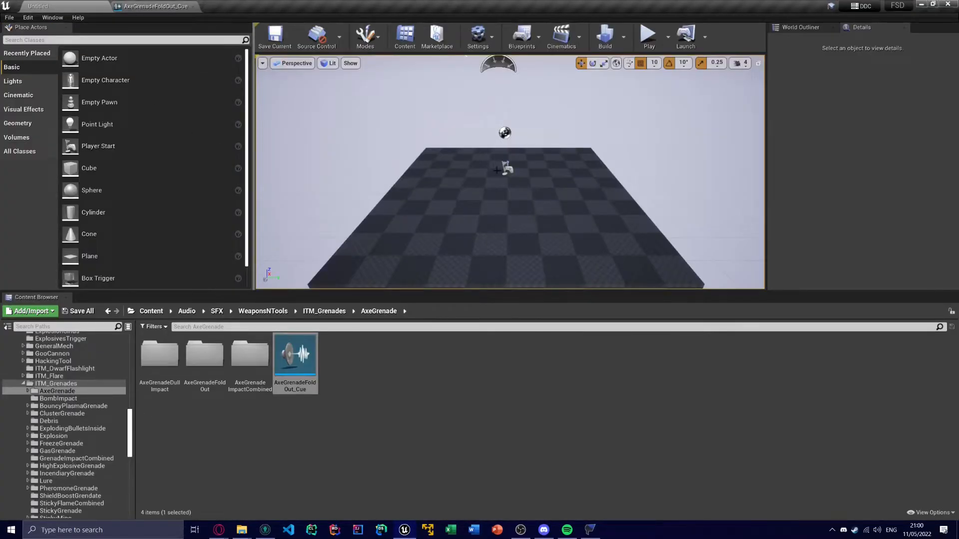
pyautogui.click(167, 7)
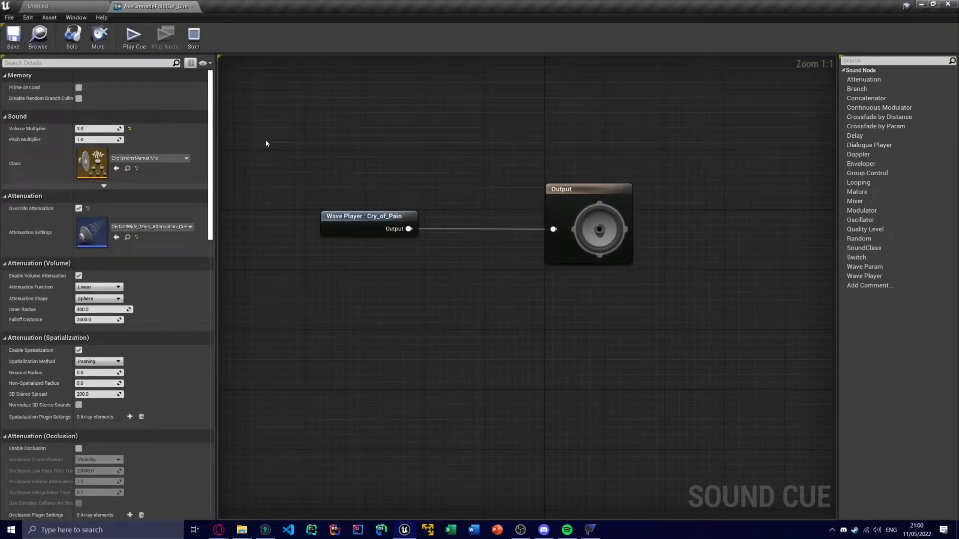
pyautogui.click(145, 46)
pyautogui.moveTo(263, 126); pyautogui.dragTo(314, 122, button='right')
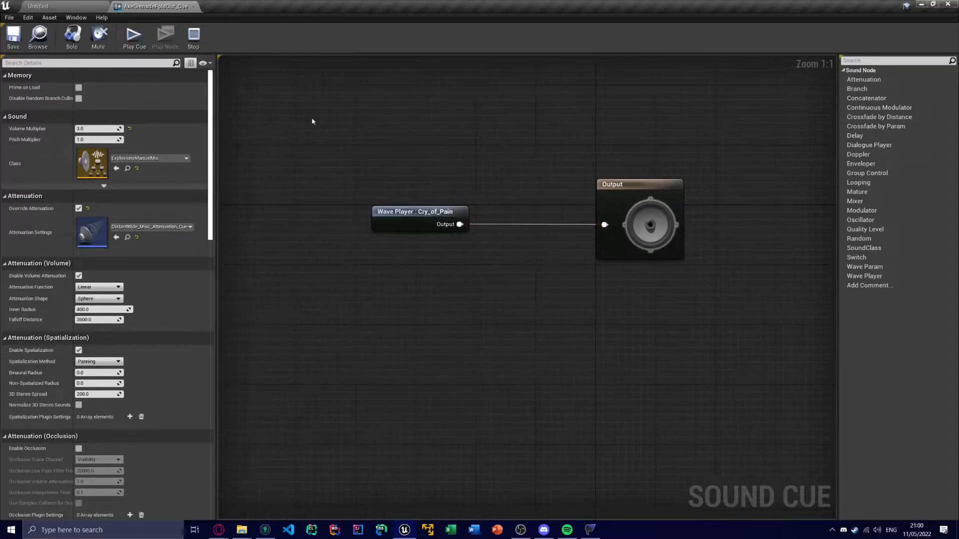
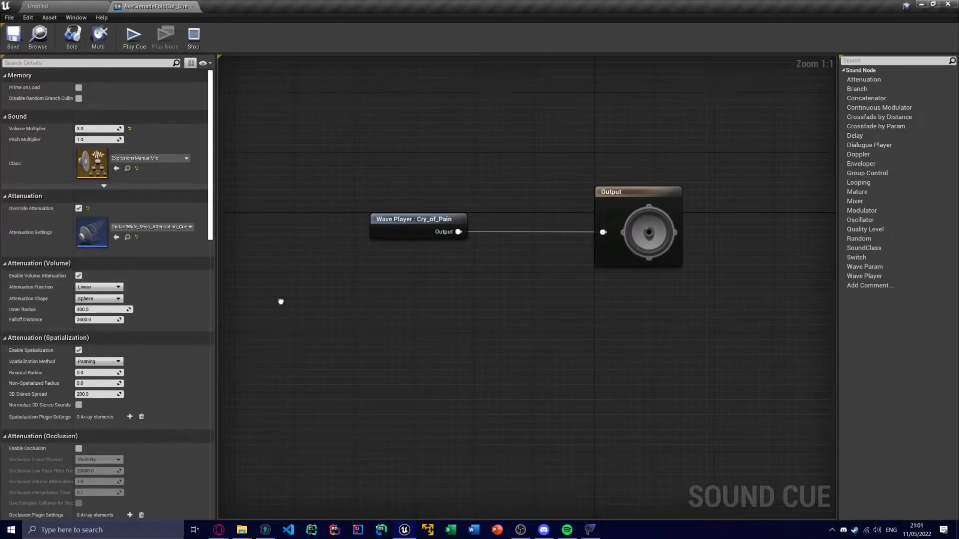
pyautogui.moveTo(278, 298); pyautogui.dragTo(300, 333, button='right')
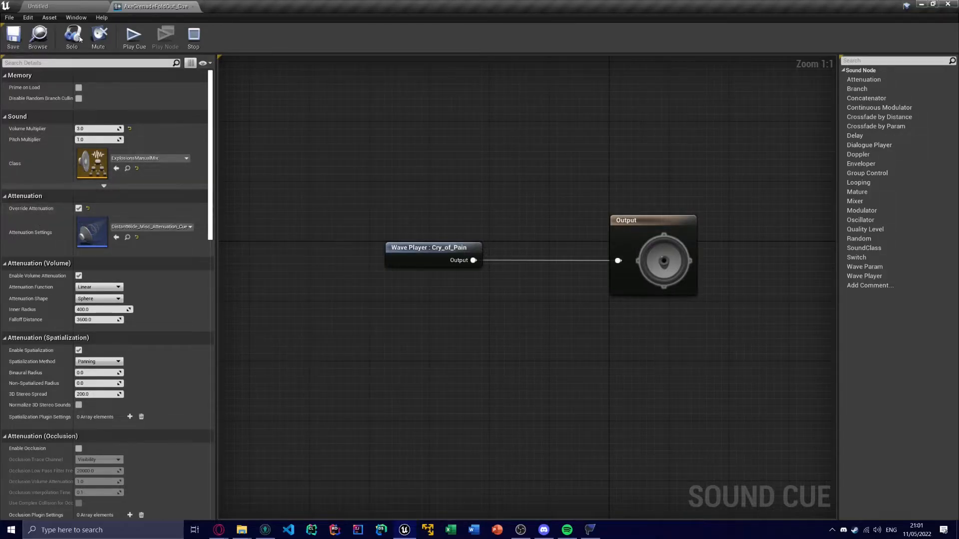
# Reopen AxeGrenadeFoldOut_Cue from the AxeGrenade folder and disable its Override Attenuation option
pyautogui.click(55, 6)
pyautogui.moveTo(300, 374)
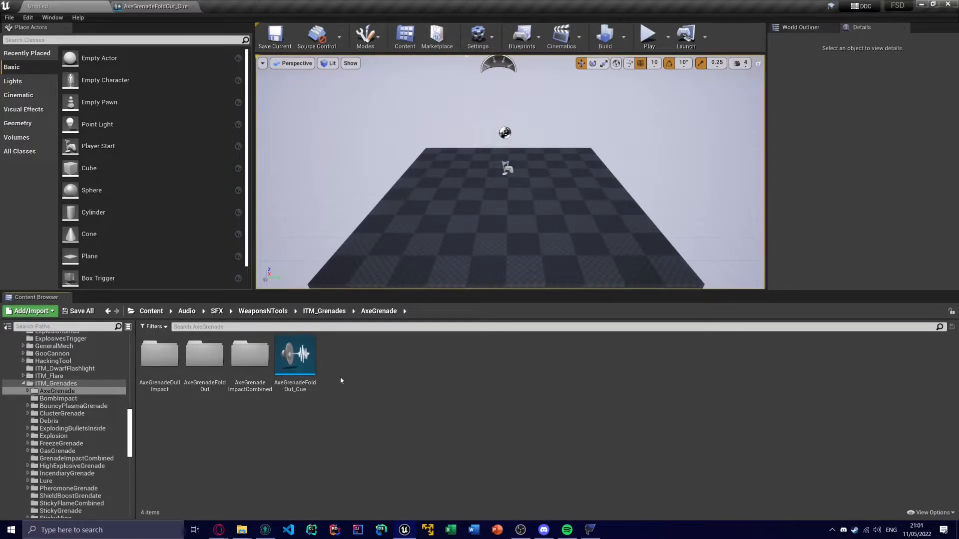
pyautogui.doubleClick(300, 374)
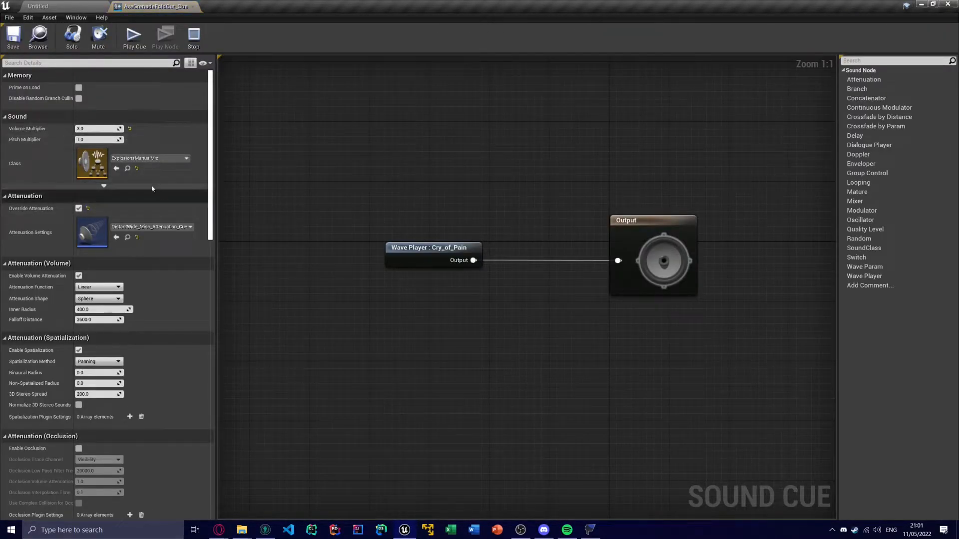
pyautogui.scroll(-3, 104, 195)
pyautogui.scroll(2, 141, 397)
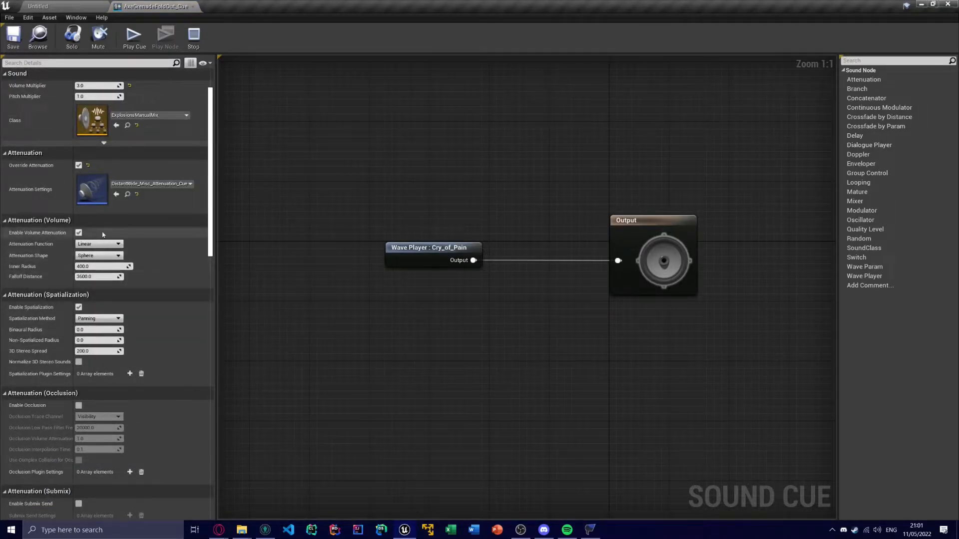
pyautogui.click(78, 167)
pyautogui.moveTo(319, 210); pyautogui.dragTo(305, 240, button='right')
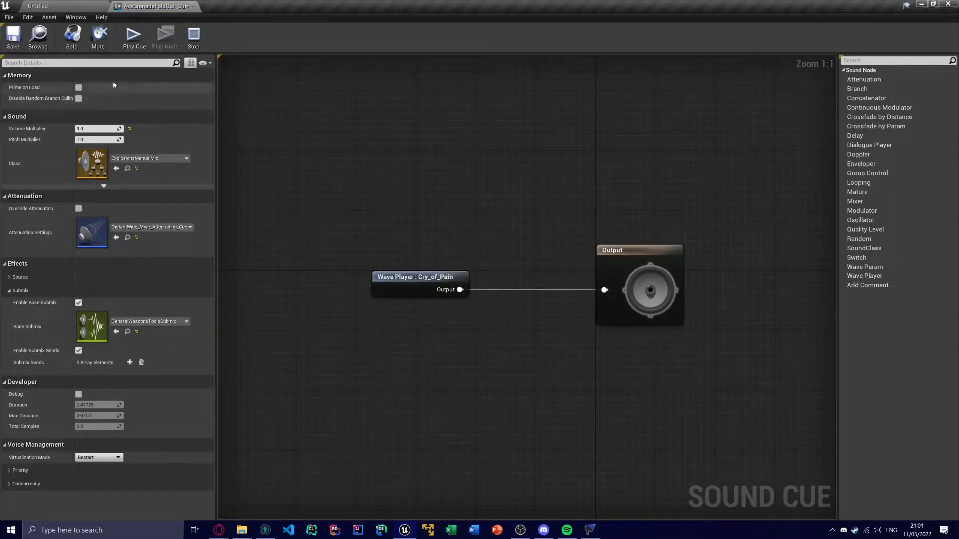
# Close the sound cue, go back to the Audio content folder and exit Unreal Editor
pyautogui.click(194, 6)
pyautogui.click(187, 311)
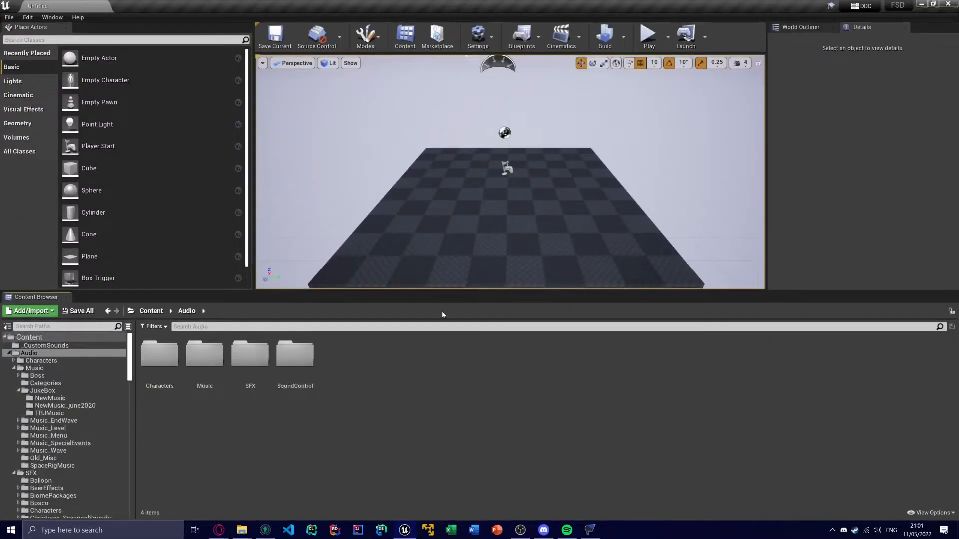
pyautogui.click(945, 6)
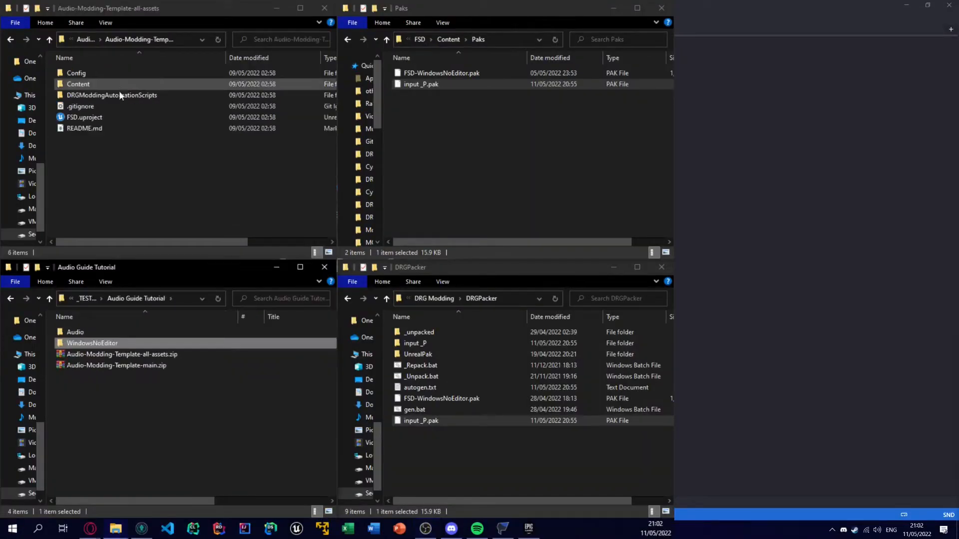
# In File Explorer, open Content/Audio/Music inside Audio-Modding-Template-all-assets and copy its Boss folder
pyautogui.click(87, 40)
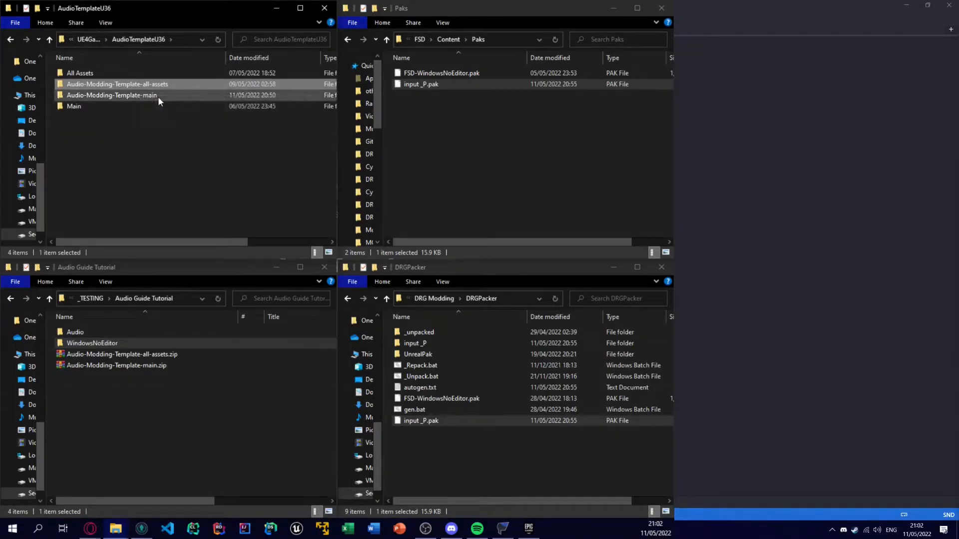
pyautogui.doubleClick(150, 84)
pyautogui.doubleClick(115, 86)
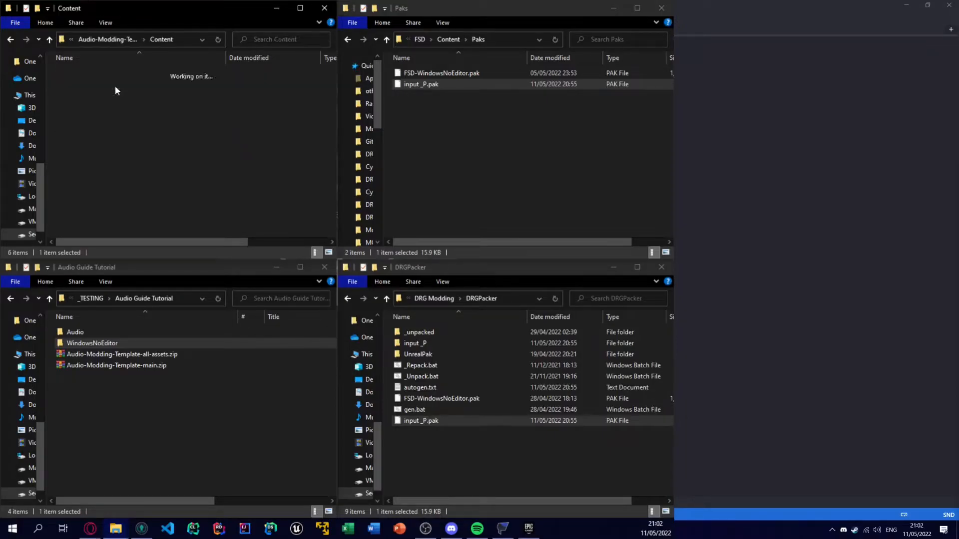
pyautogui.doubleClick(114, 85)
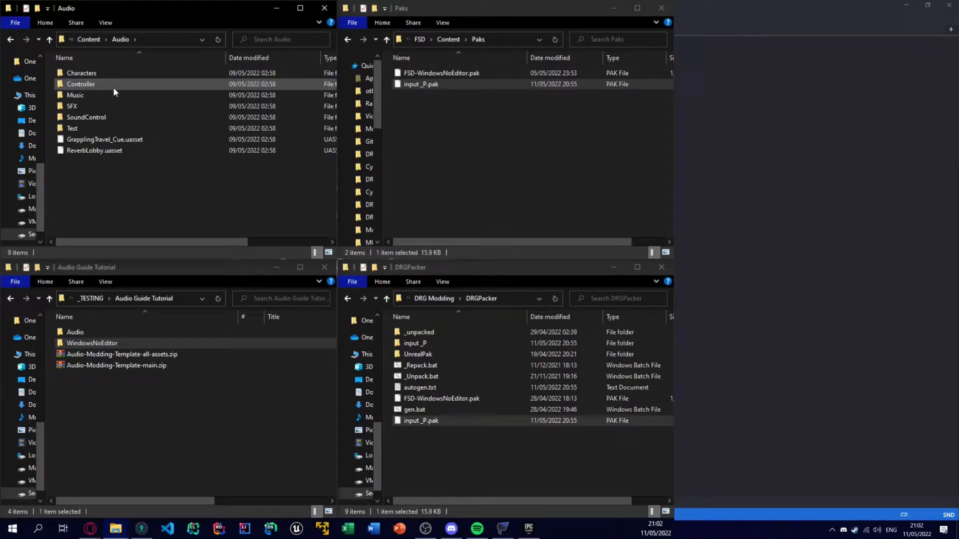
pyautogui.doubleClick(108, 96)
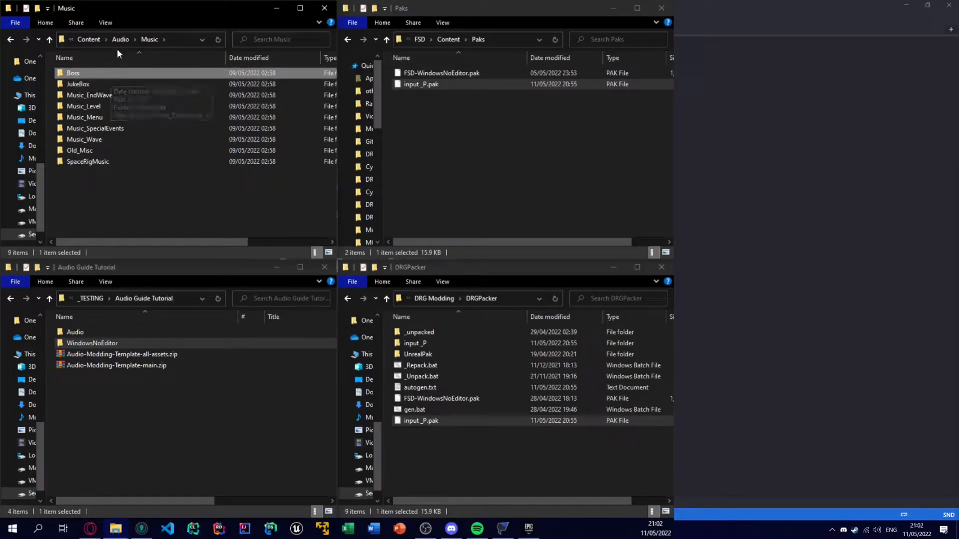
# Go to the Audio-Modding-Template-main project and open its Content/Audio/Music/Boss folder to check the contents
pyautogui.click(89, 40)
pyautogui.click(92, 41)
pyautogui.doubleClick(106, 96)
pyautogui.click(84, 41)
pyautogui.click(85, 41)
pyautogui.click(99, 96)
pyautogui.doubleClick(100, 95)
pyautogui.doubleClick(99, 92)
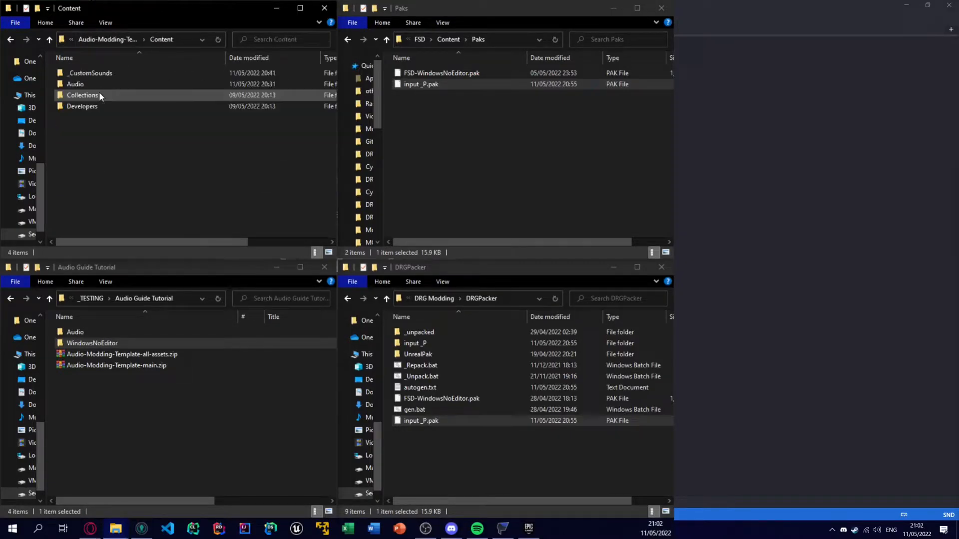
pyautogui.doubleClick(99, 86)
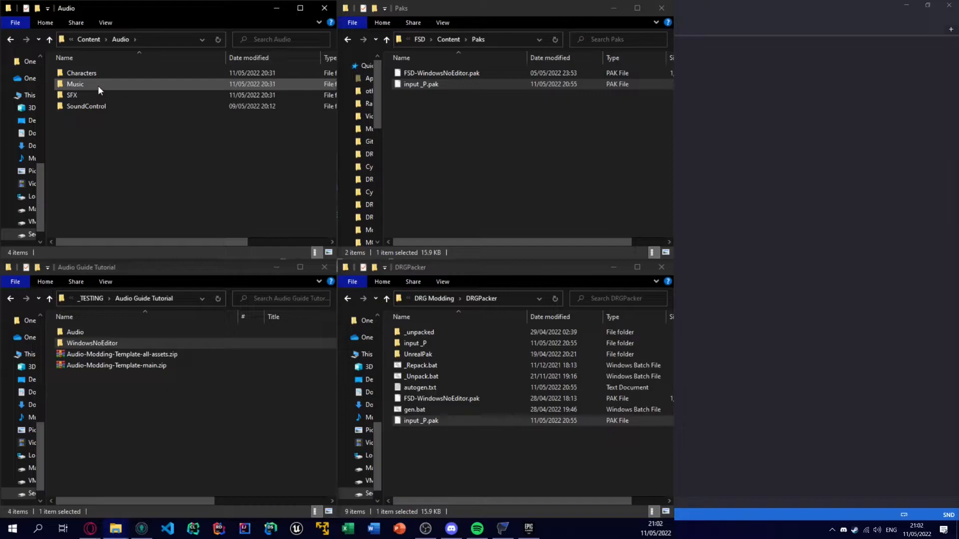
pyautogui.doubleClick(98, 87)
pyautogui.doubleClick(99, 76)
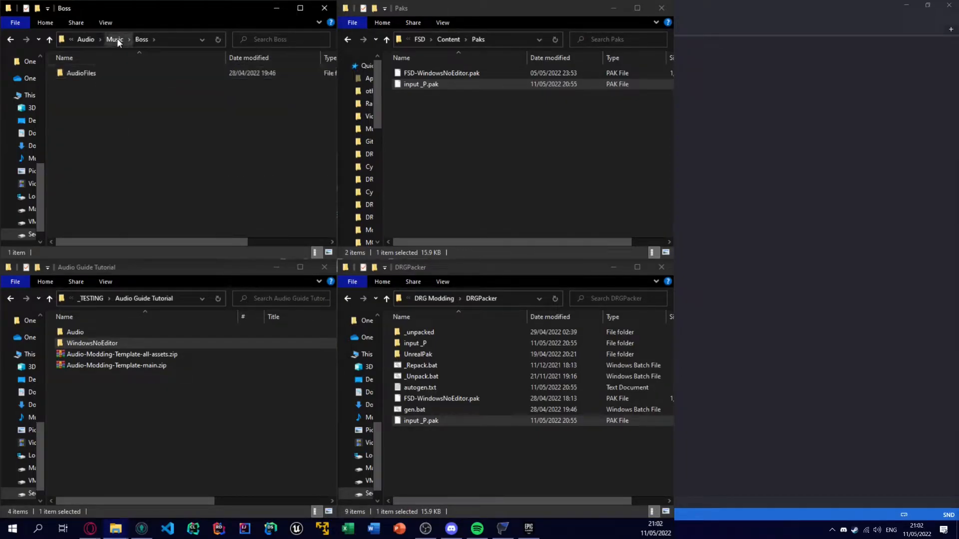
# Paste the copied Boss folder into the main template's Music folder and open it to view the added sound cues
pyautogui.click(116, 38)
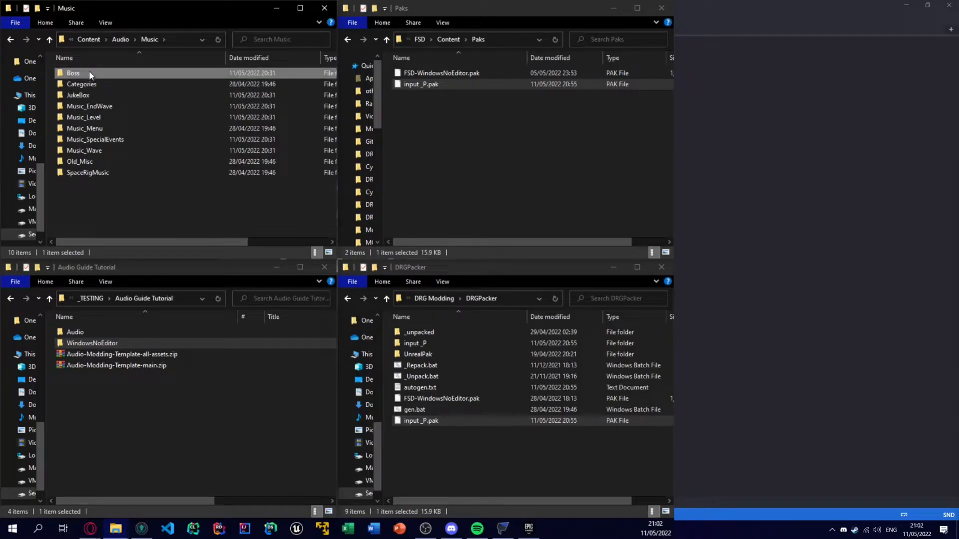
pyautogui.press('Delete')
pyautogui.hotkey('ctrl', 'z')
pyautogui.doubleClick(89, 73)
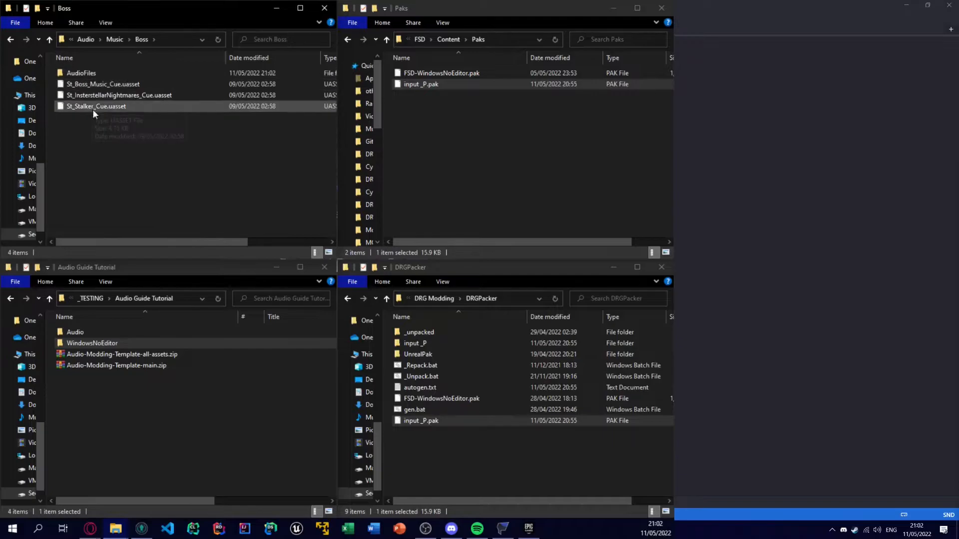
# Copy the four .wav tracks from the Audio Guide Tutorial's Audio folder into the project's Content/_CustomSounds folder
pyautogui.click(111, 43)
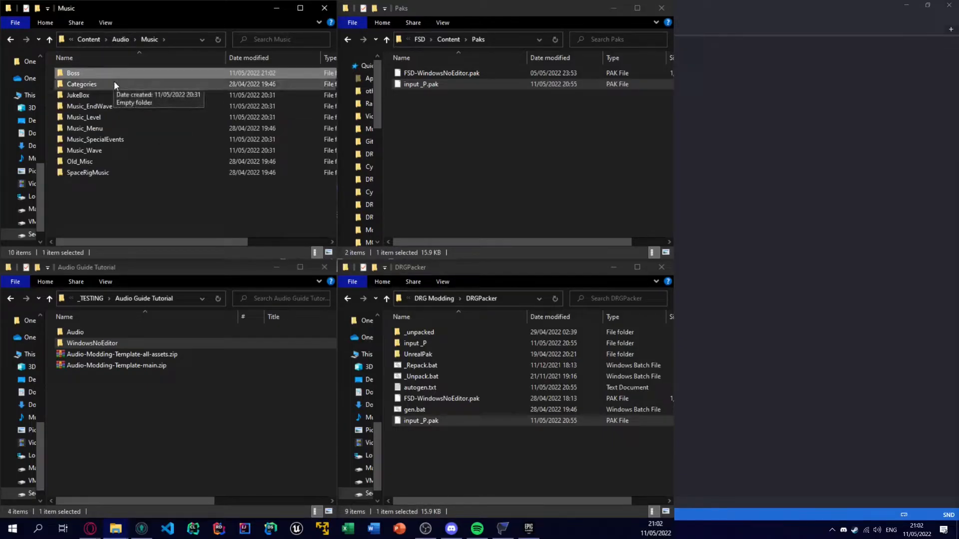
pyautogui.click(125, 43)
pyautogui.click(89, 39)
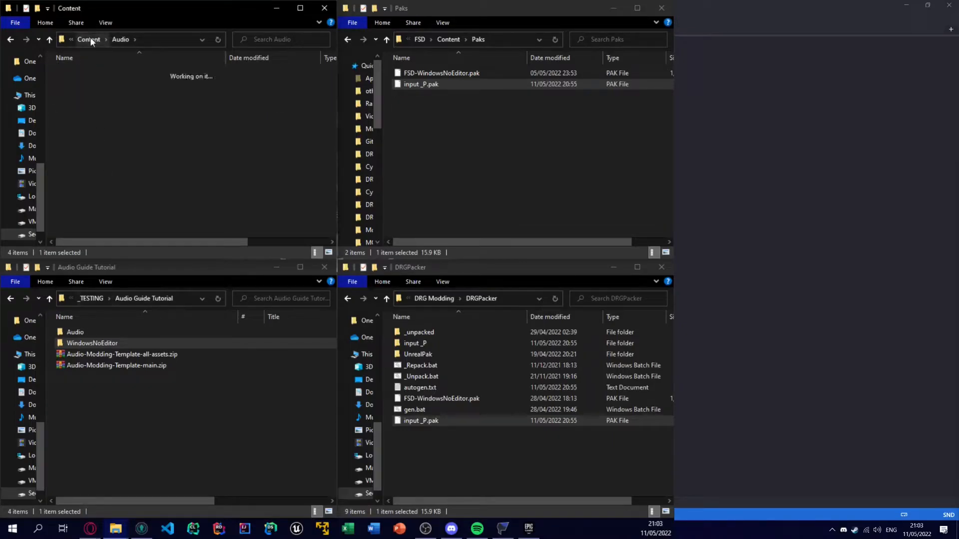
pyautogui.doubleClick(112, 331)
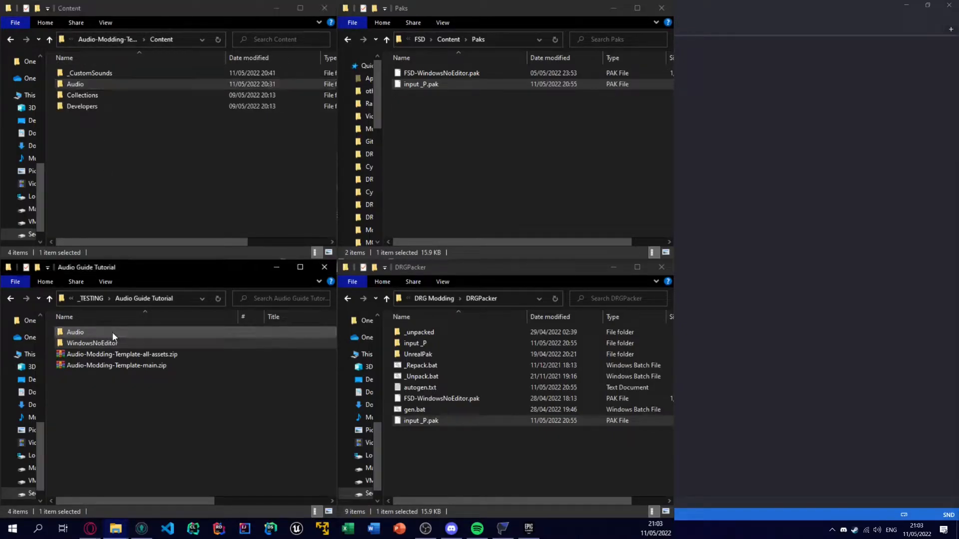
pyautogui.click(100, 332)
pyautogui.keyDown('shift'); pyautogui.click(101, 362); pyautogui.keyUp('shift')
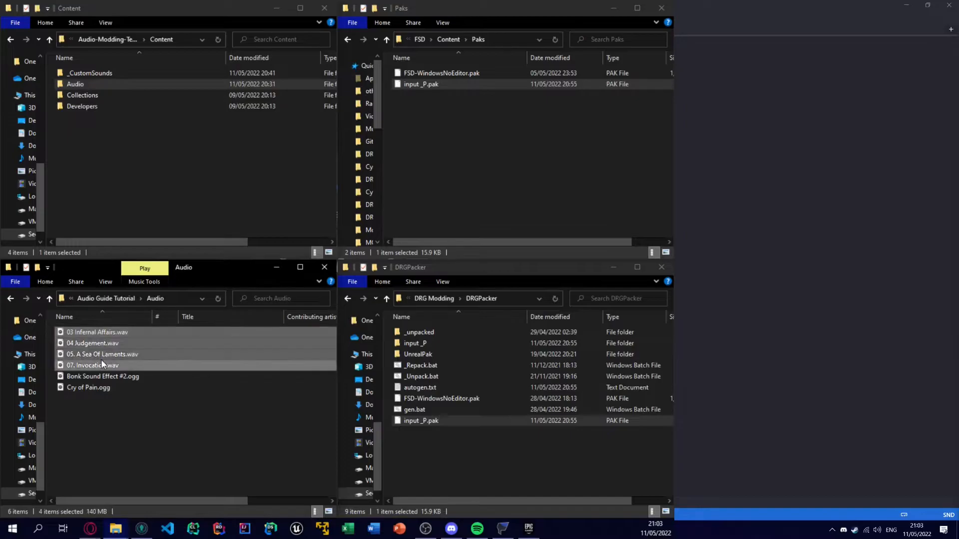
pyautogui.doubleClick(96, 73)
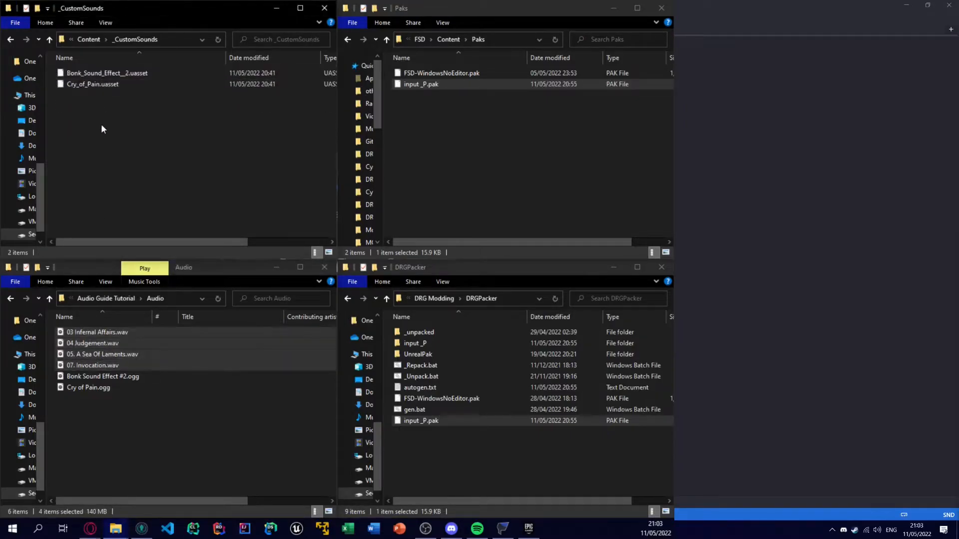
pyautogui.hotkey('ctrl', 'v')
pyautogui.click(109, 176)
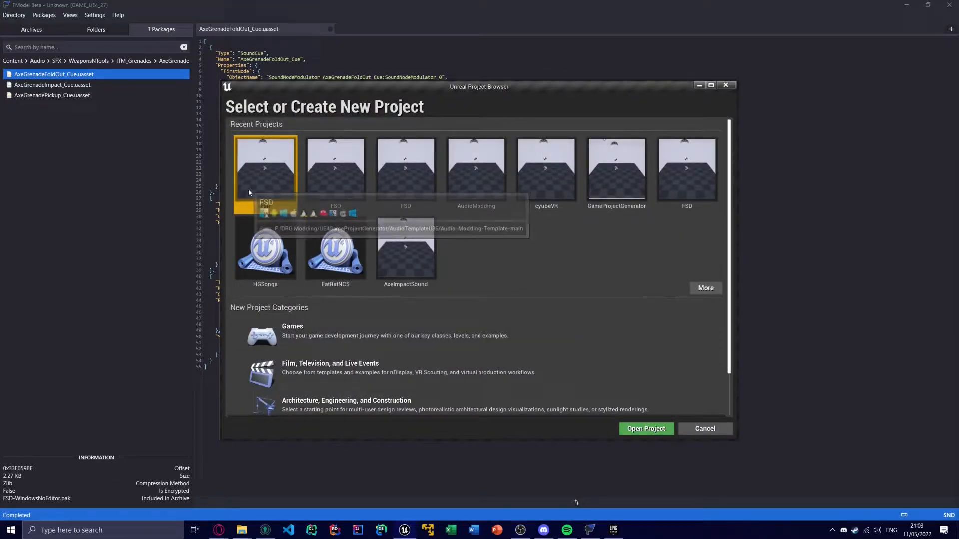
# Open the most recent FSD project in Unreal and import the four detected source file changes
pyautogui.doubleClick(249, 192)
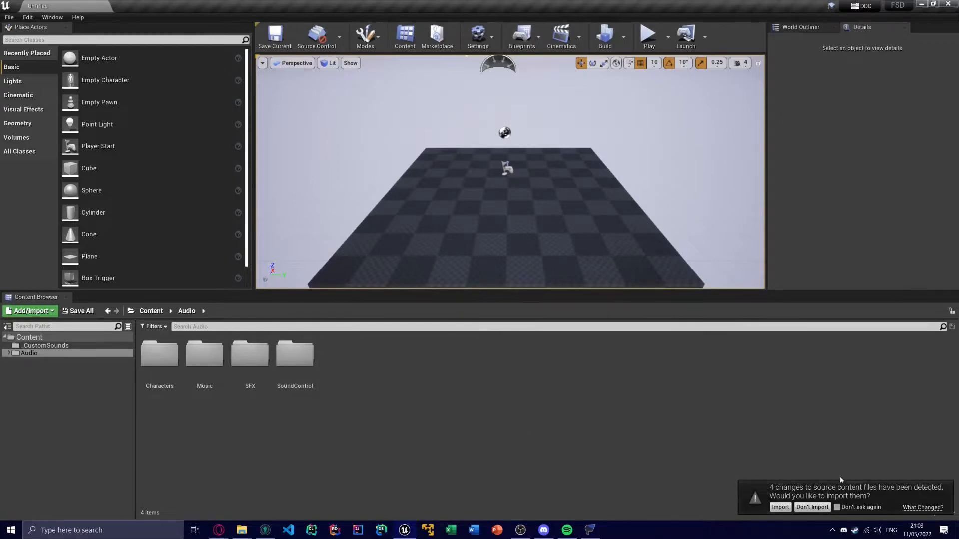
pyautogui.click(780, 507)
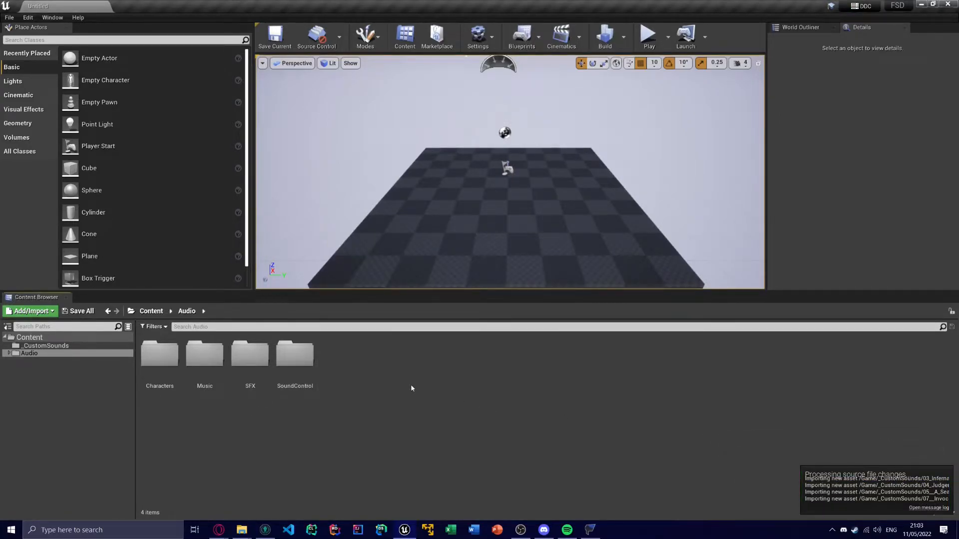
# Open St_Boss_Music_Cue from Audio/Music/Boss and move its looping wave player clear of the Output node
pyautogui.doubleClick(204, 356)
pyautogui.doubleClick(160, 355)
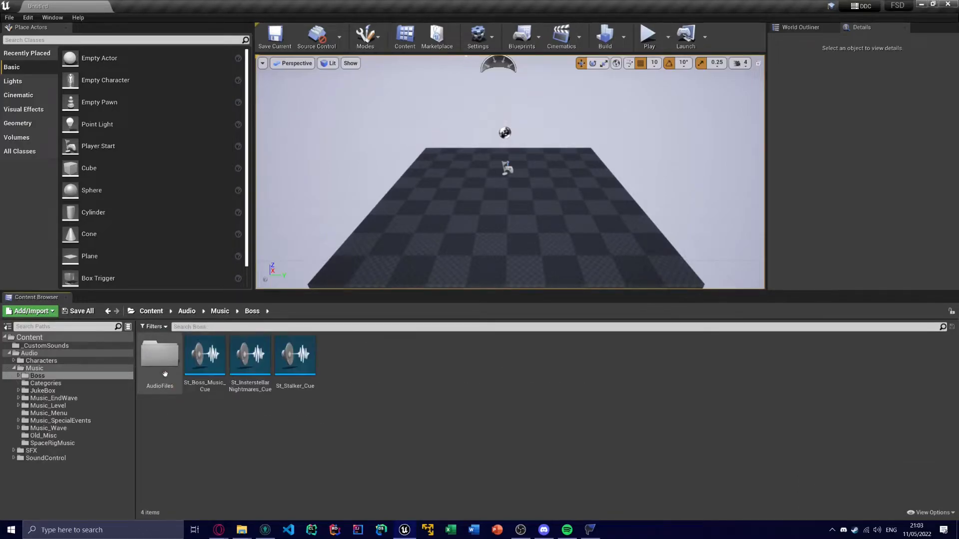
pyautogui.doubleClick(222, 382)
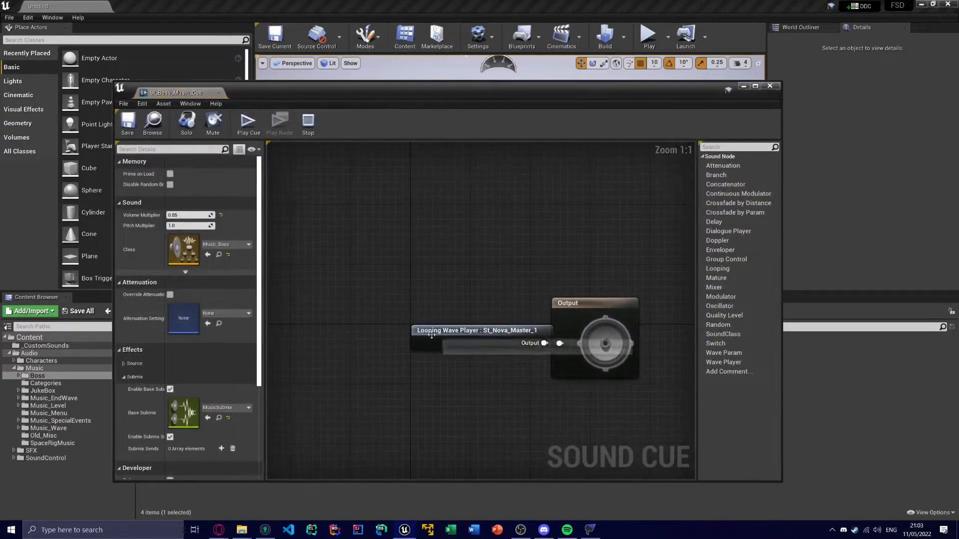
pyautogui.moveTo(432, 335); pyautogui.dragTo(334, 335)
pyautogui.click(379, 269)
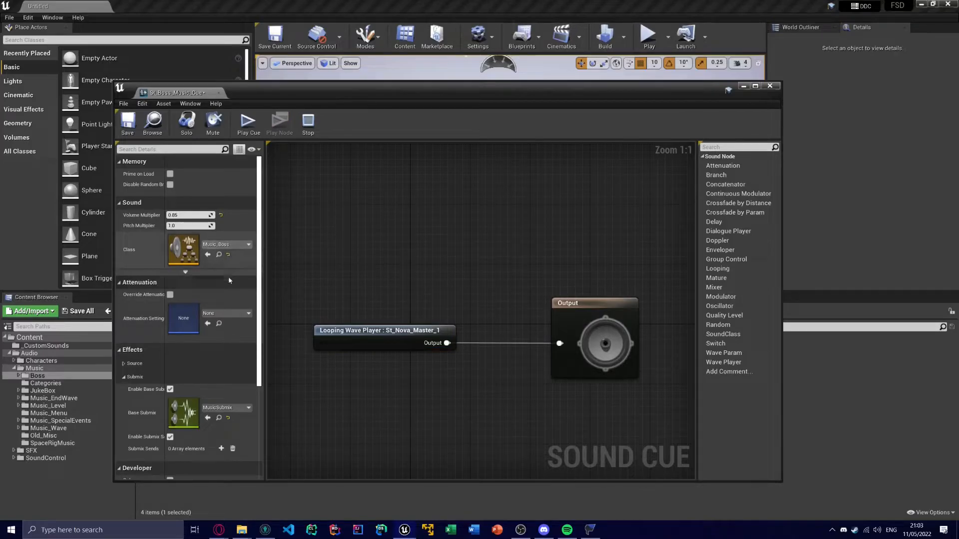
# Review the cue's sound settings and dock the St_Boss_Music_Cue editor as a tab in the main editor window
pyautogui.scroll(-2, 223, 295)
pyautogui.scroll(2, 218, 305)
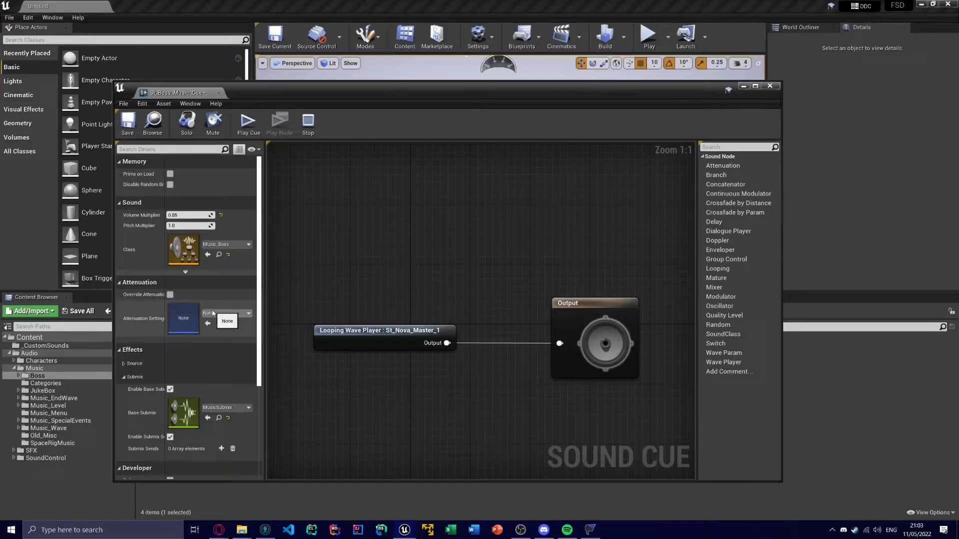
pyautogui.moveTo(377, 265); pyautogui.dragTo(396, 230, button='right')
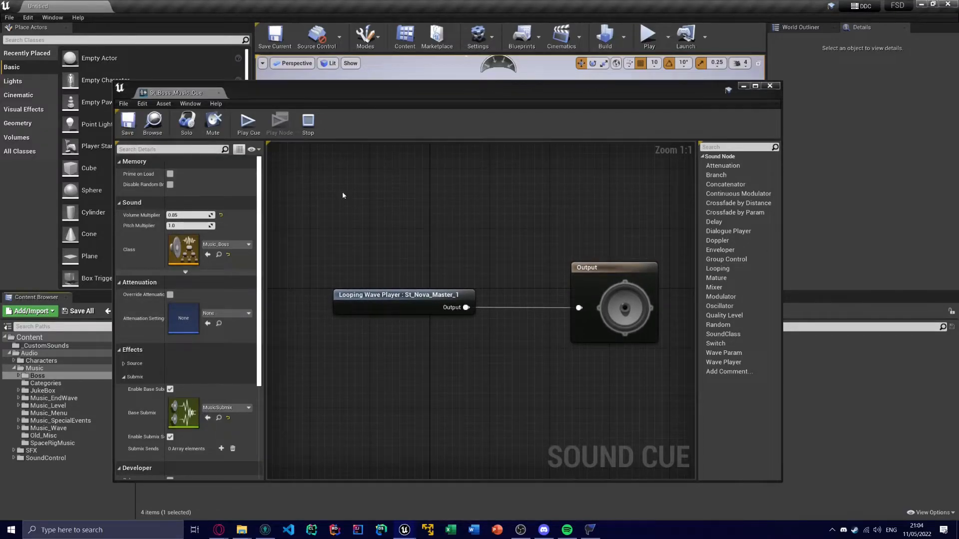
pyautogui.moveTo(183, 94); pyautogui.dragTo(166, 7)
# Examine the sound waves in Boss/AudioFiles, including the settings of ST_InterstellarNightmares_Master_3, and return to the Boss folder
pyautogui.click(74, 7)
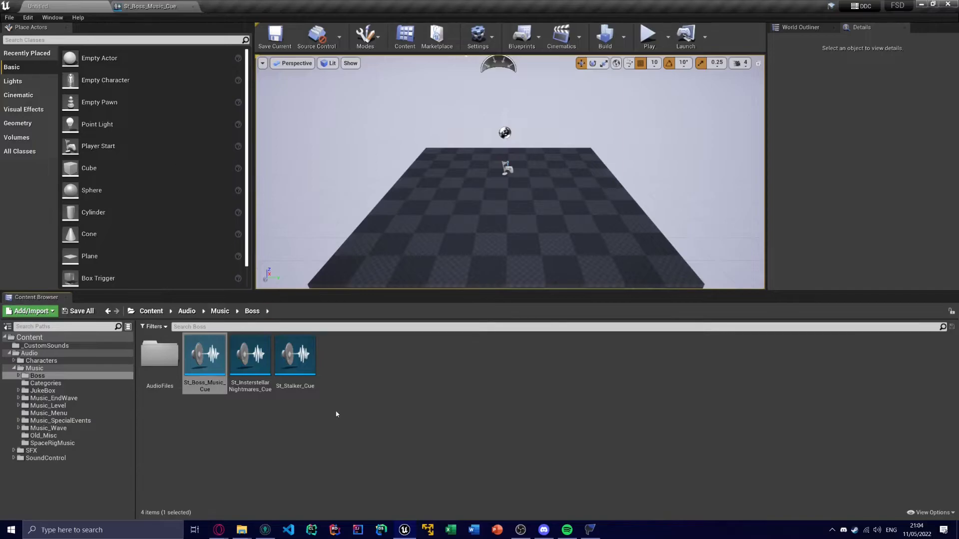
pyautogui.doubleClick(159, 355)
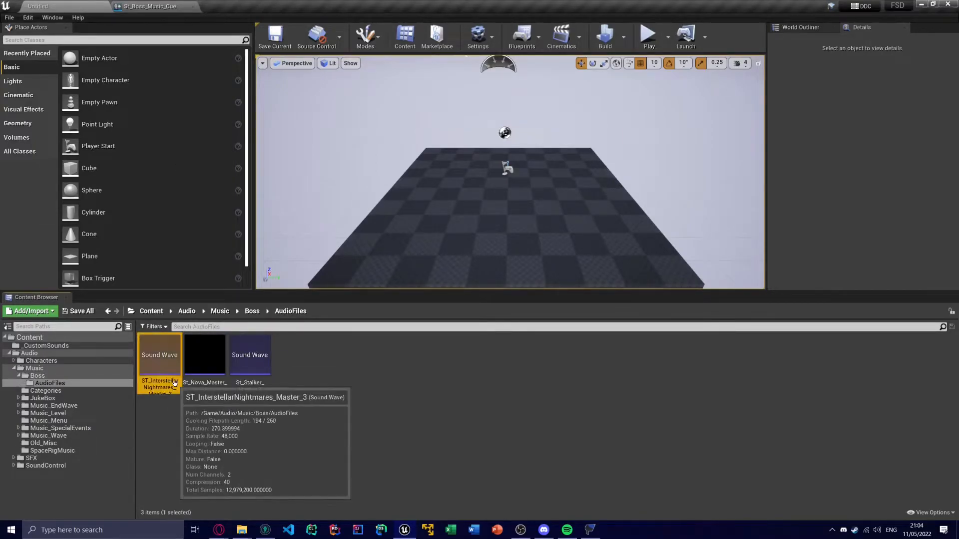
pyautogui.doubleClick(160, 359)
pyautogui.scroll(-3, 335, 301)
pyautogui.scroll(3, 301, 294)
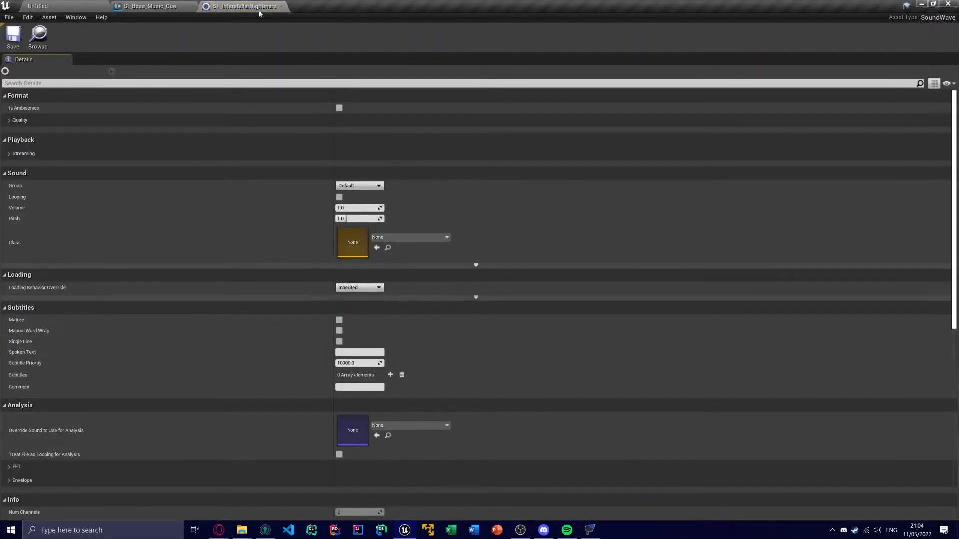
pyautogui.click(282, 7)
pyautogui.click(95, 4)
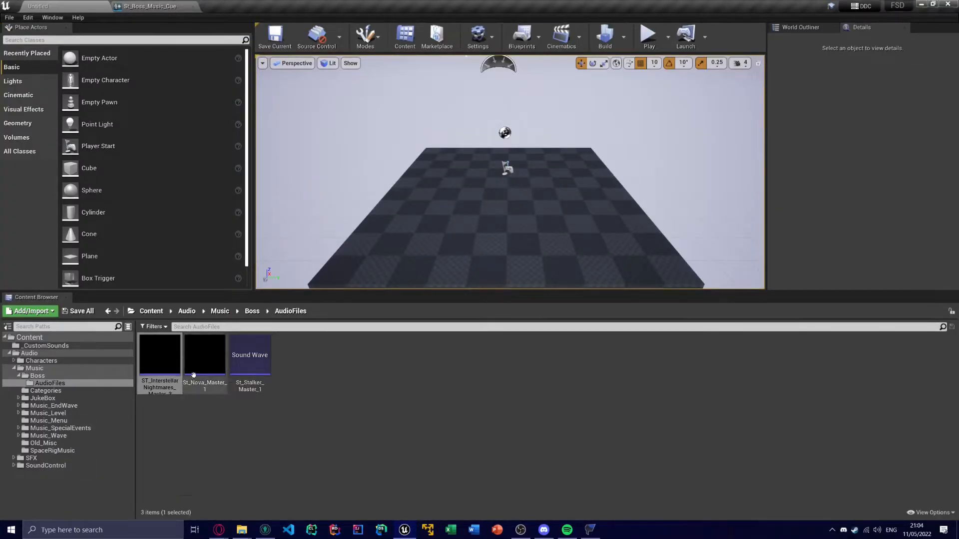
pyautogui.click(253, 311)
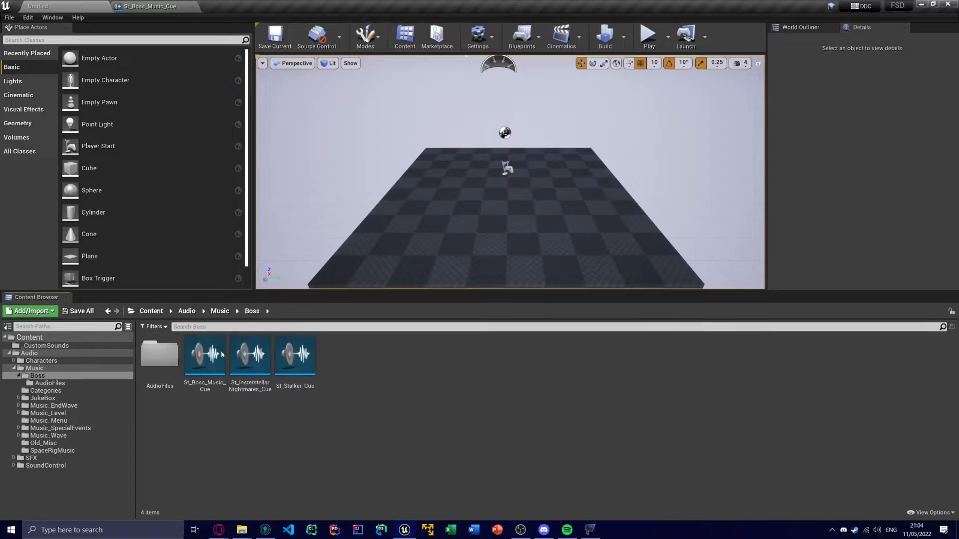
pyautogui.doubleClick(160, 353)
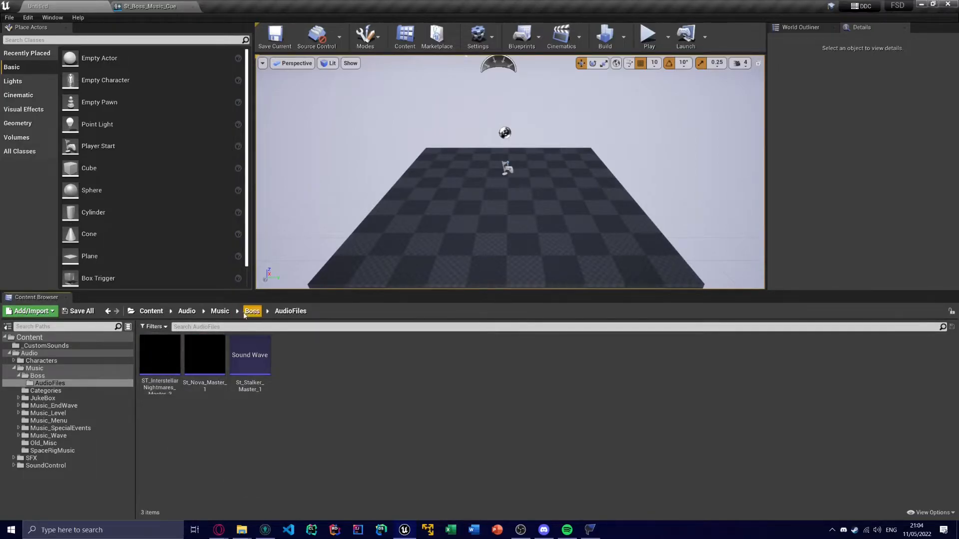
pyautogui.click(252, 311)
# Check which sound wave the looping wave player in St_Boss_Music_Cue uses
pyautogui.click(147, 6)
pyautogui.click(317, 207)
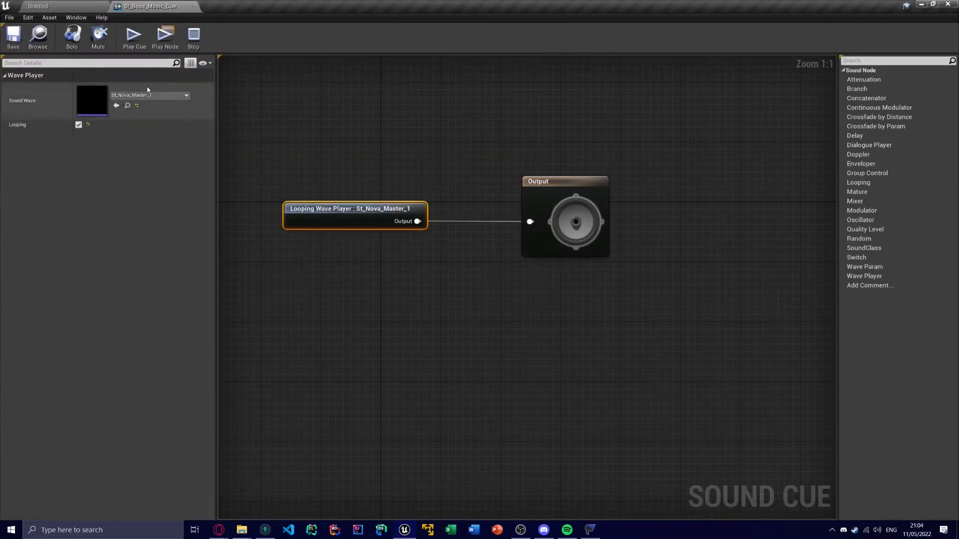
pyautogui.click(149, 95)
pyautogui.click(352, 143)
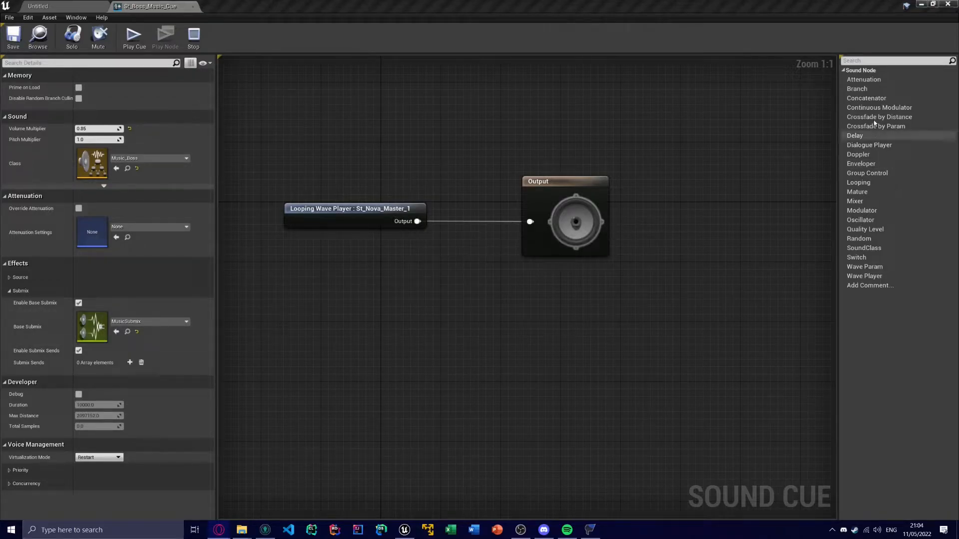
# Make room in the cue graph, add a Random node, and connect the looping wave player to its first input
pyautogui.moveTo(714, 166); pyautogui.dragTo(754, 199, button='right')
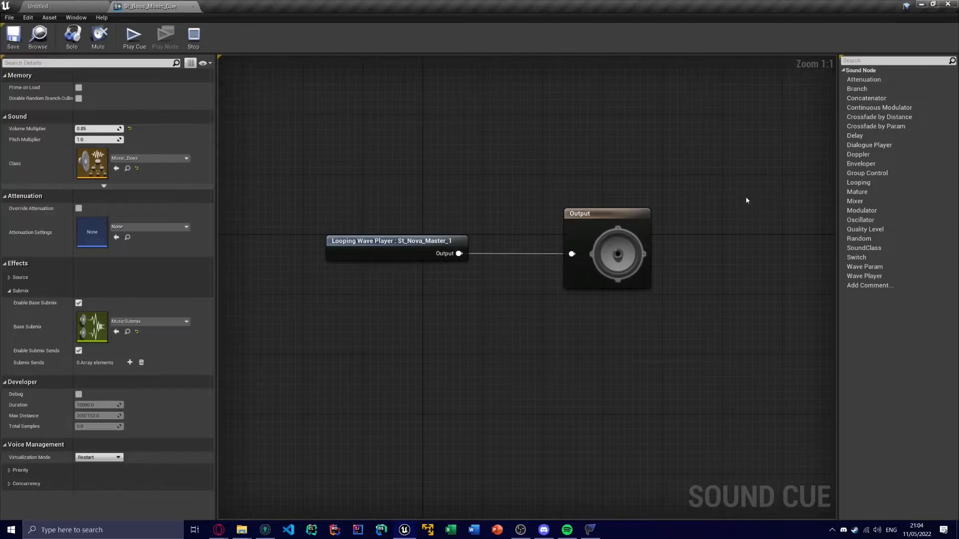
pyautogui.moveTo(571, 208); pyautogui.dragTo(627, 209, button='right')
pyautogui.moveTo(512, 258); pyautogui.dragTo(414, 265)
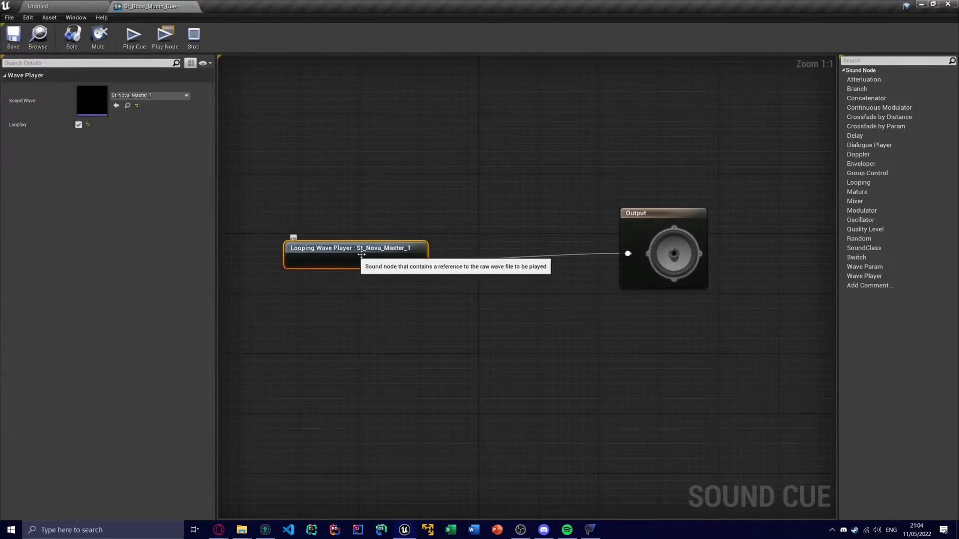
pyautogui.moveTo(858, 239); pyautogui.dragTo(495, 194)
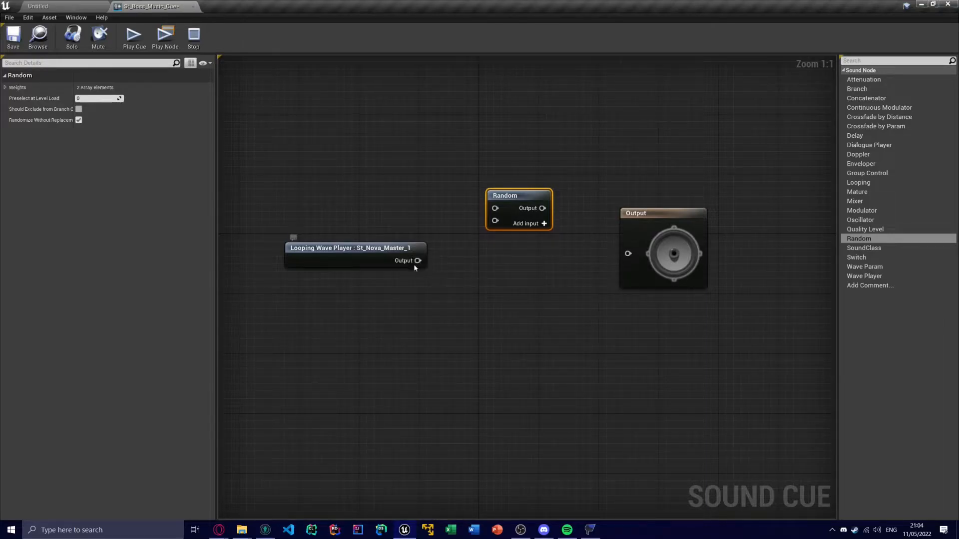
pyautogui.moveTo(399, 253); pyautogui.dragTo(496, 208)
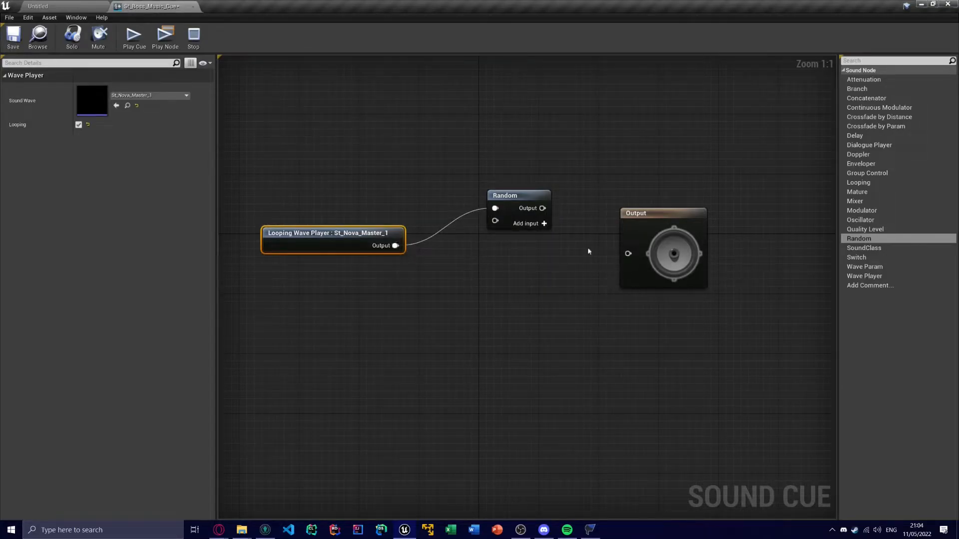
# Add four more inputs to the Random node and connect it to the cue's Output node
pyautogui.click(543, 224)
pyautogui.click(543, 224)
pyautogui.click(543, 225)
pyautogui.click(543, 224)
pyautogui.click(522, 198)
pyautogui.moveTo(522, 199); pyautogui.dragTo(653, 223)
pyautogui.click(437, 281)
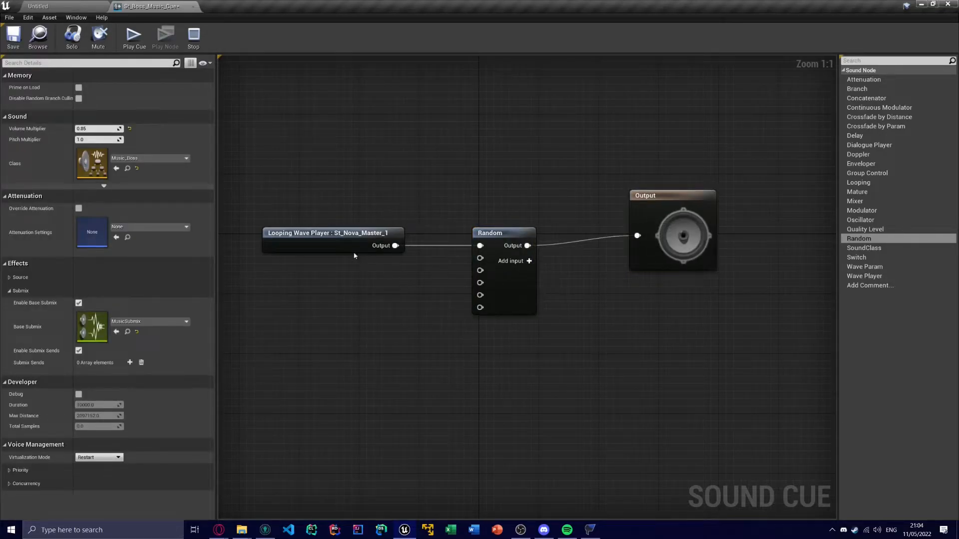
# Duplicate the St_Nova_Master_1 looping wave player four times and stack the copies below the original
pyautogui.moveTo(356, 248); pyautogui.dragTo(345, 180)
pyautogui.hotkey('ctrl', 'c')
pyautogui.hotkey('ctrl', 'v')
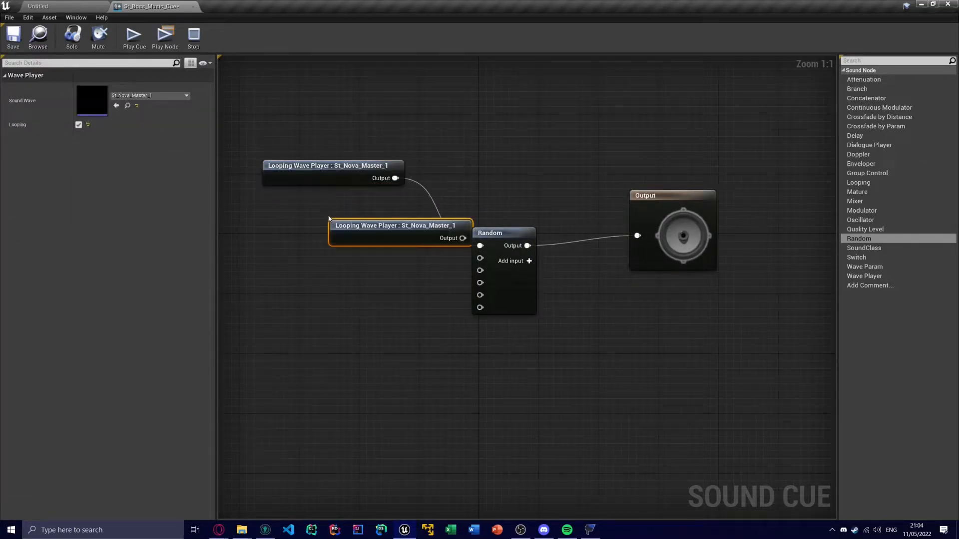
pyautogui.moveTo(332, 223); pyautogui.dragTo(267, 226)
pyautogui.hotkey('ctrl', 'v')
pyautogui.moveTo(318, 268); pyautogui.dragTo(280, 284)
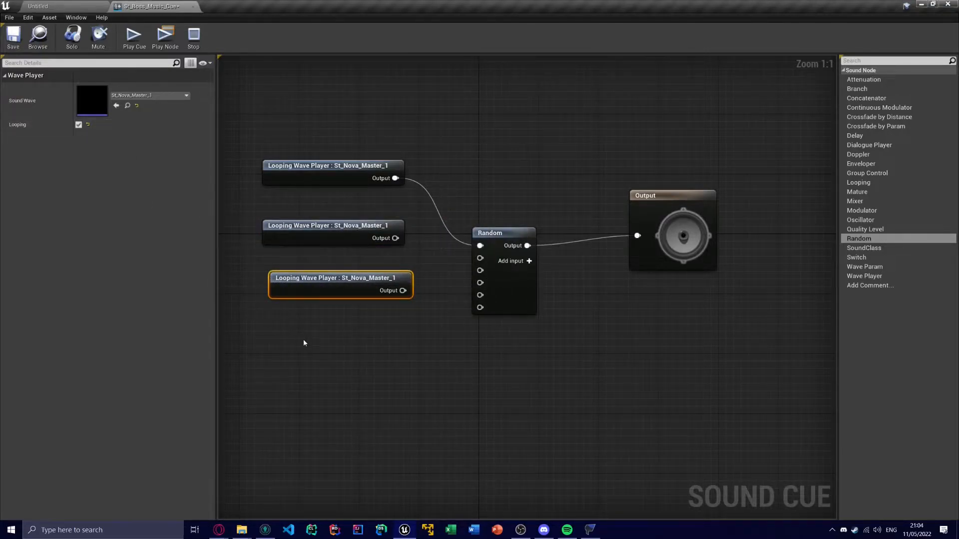
pyautogui.moveTo(304, 339); pyautogui.dragTo(331, 284, button='right')
pyautogui.moveTo(332, 319); pyautogui.dragTo(357, 250, button='right')
pyautogui.click(357, 250)
pyautogui.hotkey('ctrl', 'v')
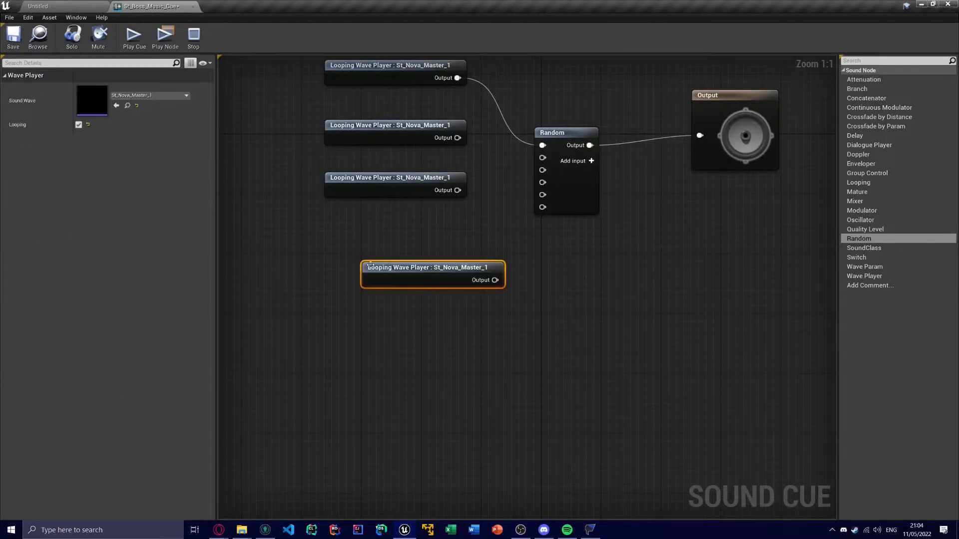
pyautogui.moveTo(367, 264); pyautogui.dragTo(338, 226)
pyautogui.click(357, 280)
pyautogui.hotkey('ctrl', 'v')
pyautogui.moveTo(494, 231); pyautogui.dragTo(494, 266, button='right')
pyautogui.click(392, 167)
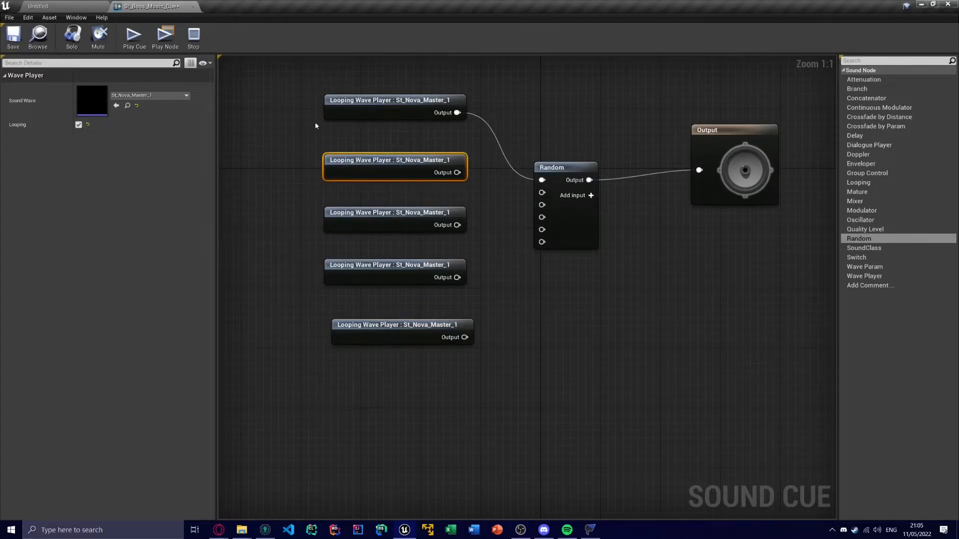
# Open St_InsterstellarNightmares_Cue, move its looping wave player clear of the Output node, and return to St_Boss_Music_Cue
pyautogui.click(59, 4)
pyautogui.doubleClick(250, 357)
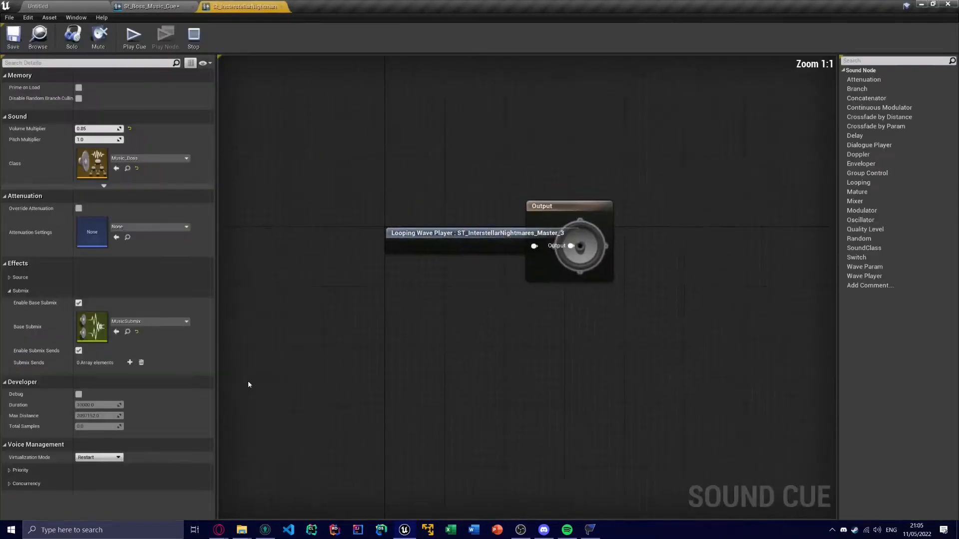
pyautogui.moveTo(475, 307); pyautogui.dragTo(331, 307)
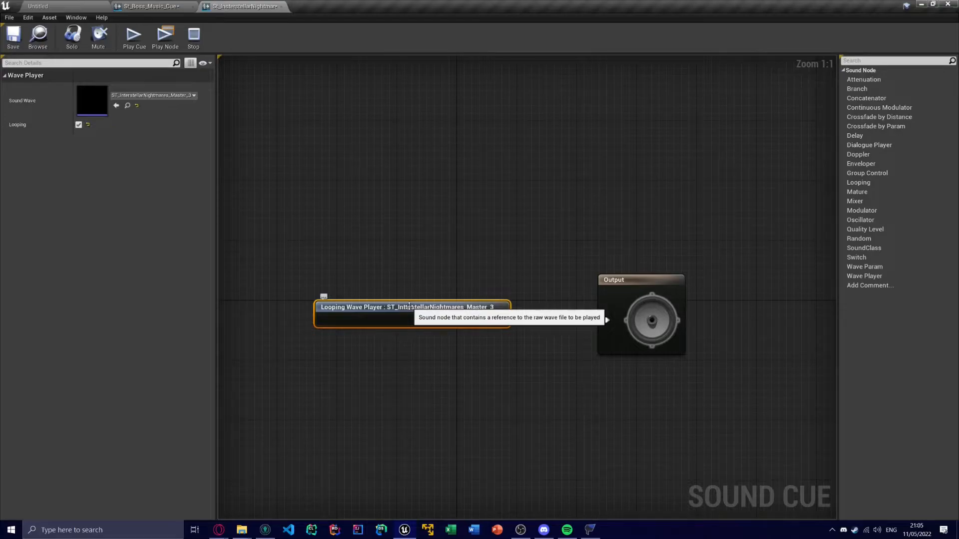
pyautogui.moveTo(456, 267); pyautogui.dragTo(428, 270, button='right')
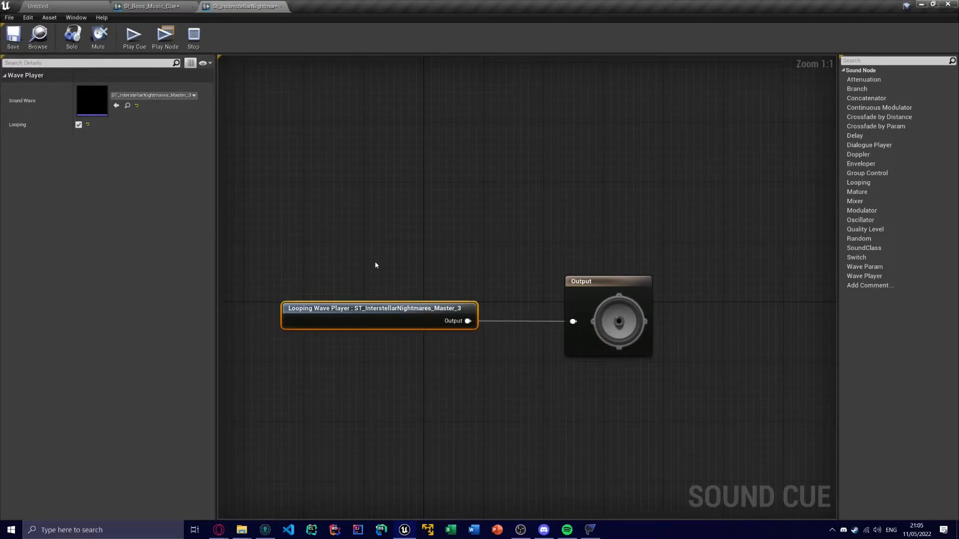
pyautogui.moveTo(376, 264); pyautogui.dragTo(344, 254, button='right')
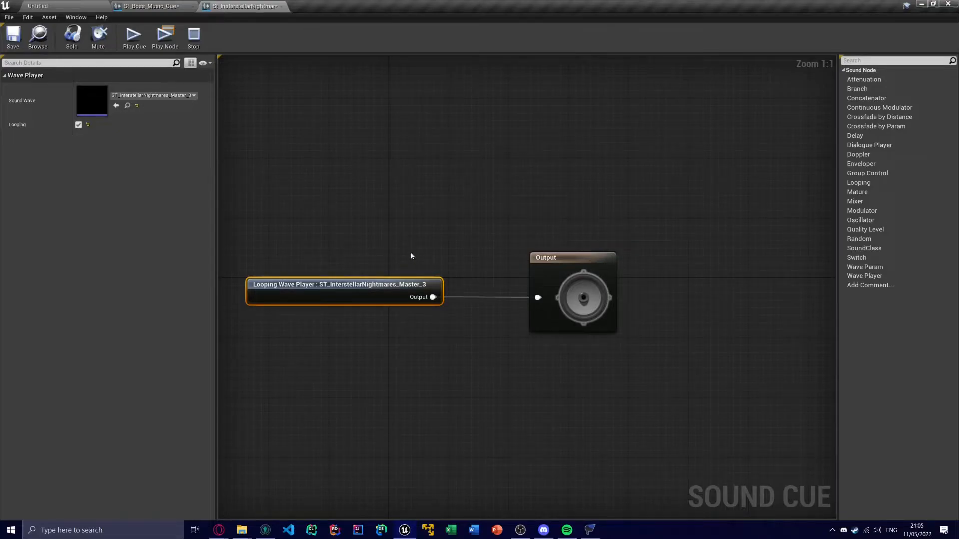
pyautogui.click(169, 6)
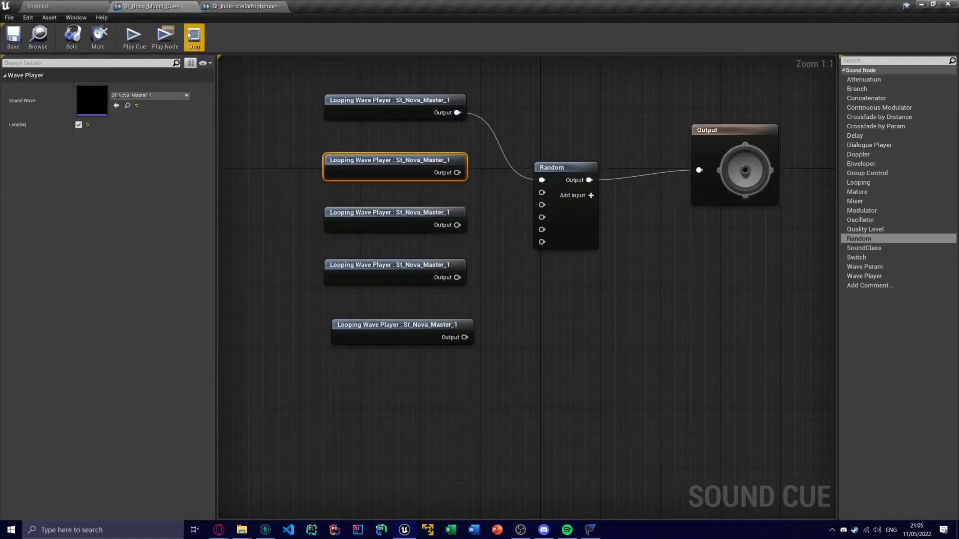
# Align the lowest looping wave player in St_Boss_Music_Cue with the column of players above it
pyautogui.click(240, 7)
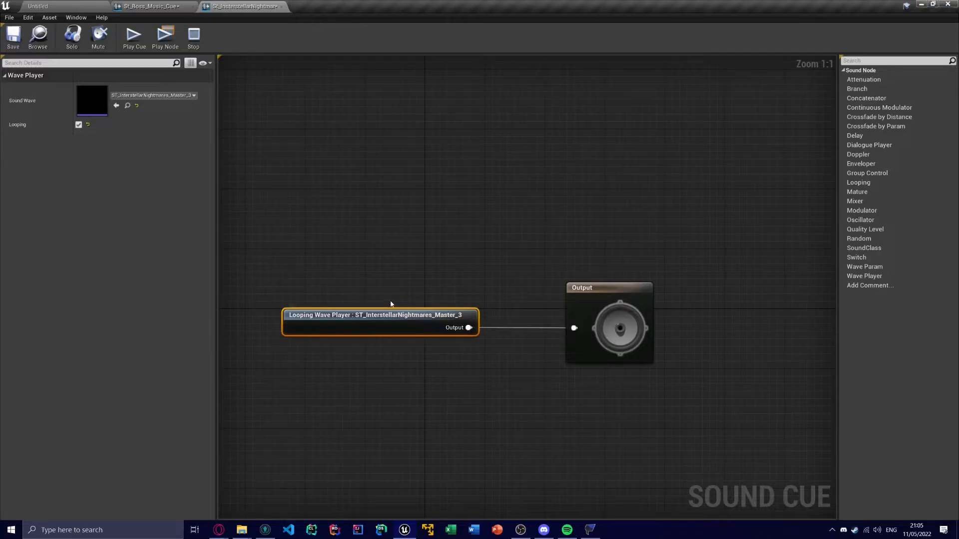
pyautogui.click(156, 10)
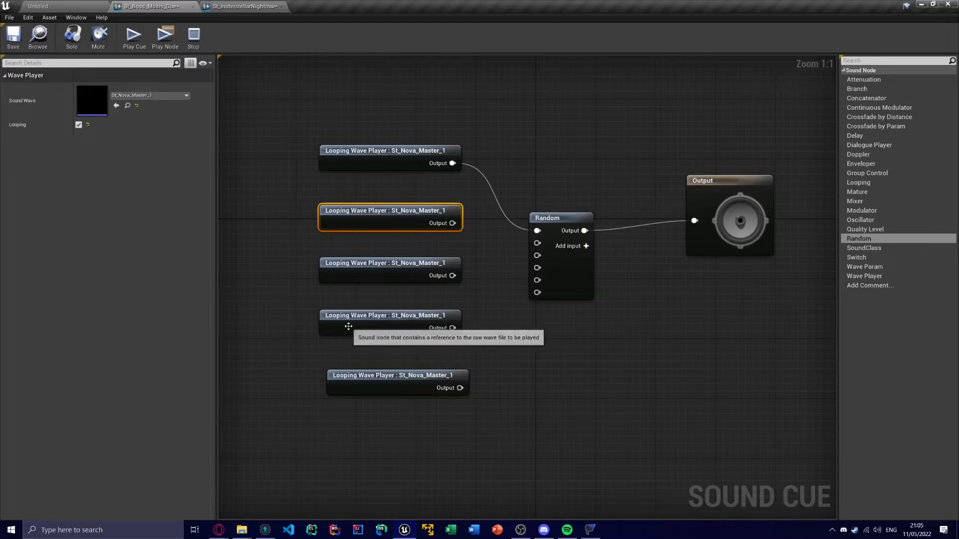
pyautogui.moveTo(366, 383); pyautogui.dragTo(358, 383)
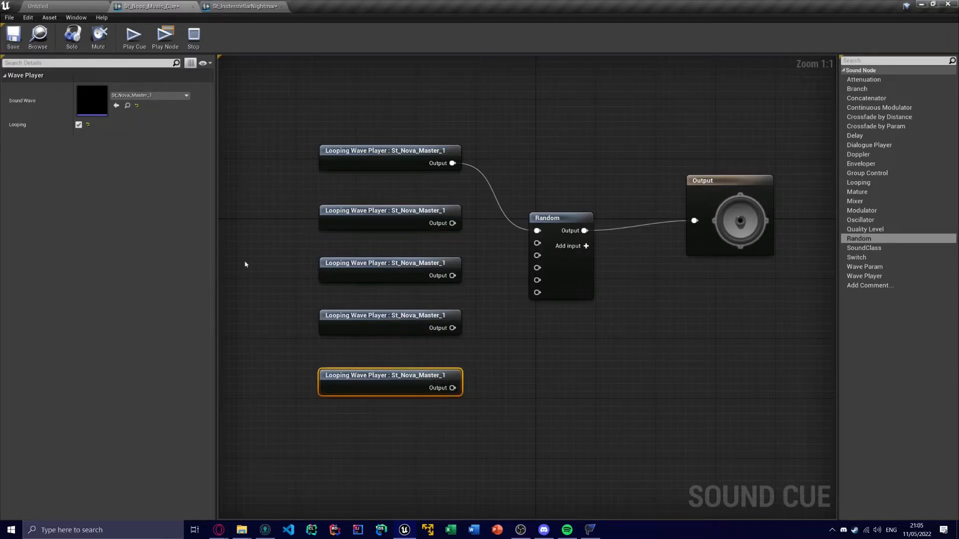
pyautogui.click(325, 268)
pyautogui.click(163, 95)
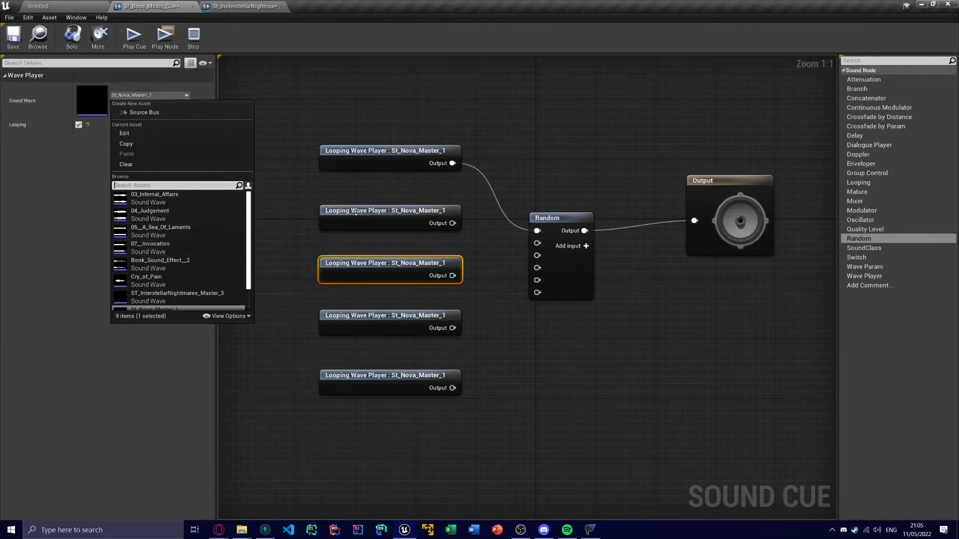
pyautogui.click(377, 178)
pyautogui.click(380, 166)
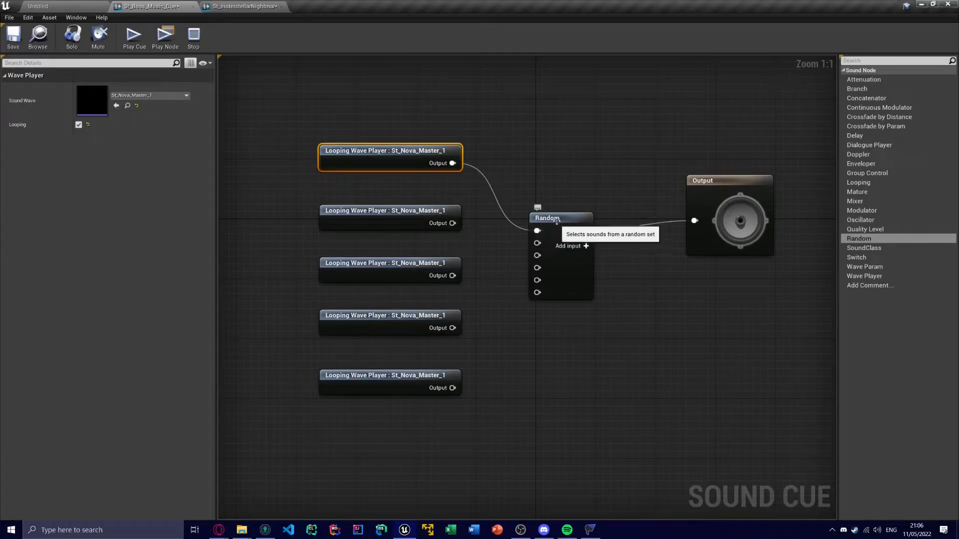
# Shift the Random node slightly closer to Output and connect the four duplicated wave players to its second through fifth inputs
pyautogui.moveTo(554, 225); pyautogui.dragTo(569, 226)
pyautogui.click(244, 6)
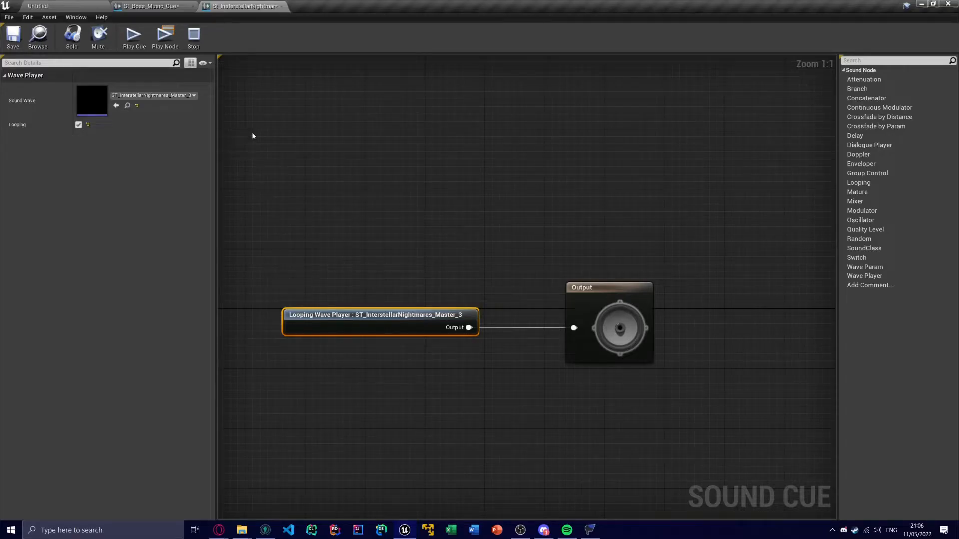
pyautogui.click(157, 8)
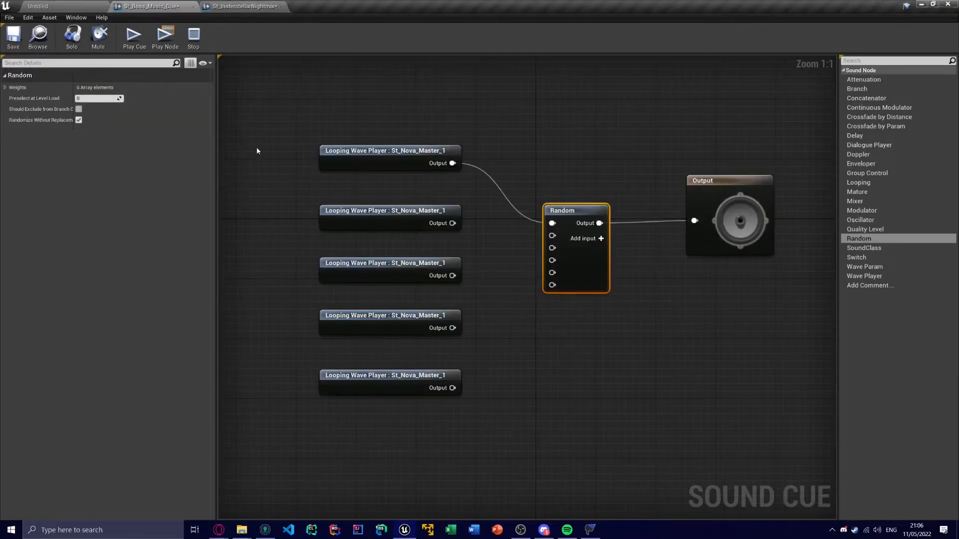
pyautogui.moveTo(532, 170); pyautogui.dragTo(569, 175, button='right')
pyautogui.click(514, 202)
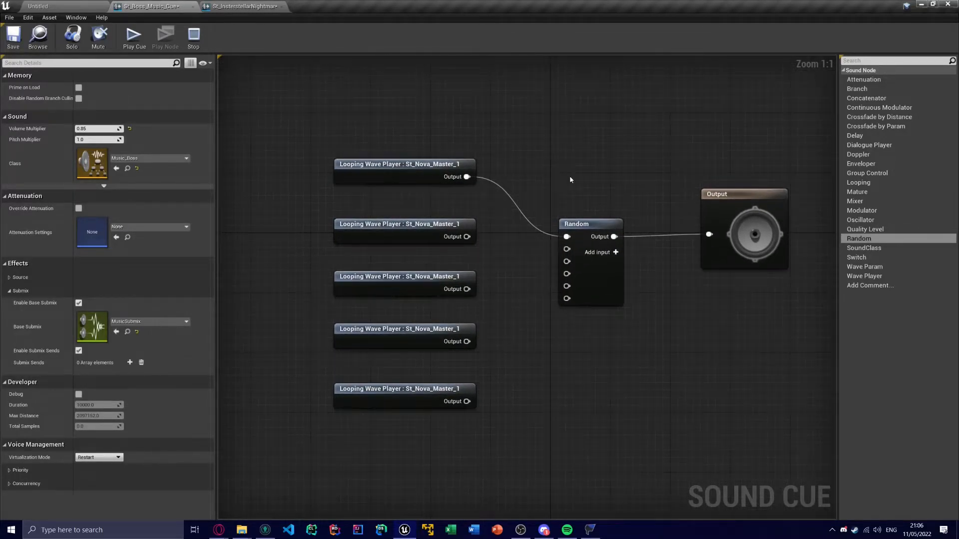
pyautogui.moveTo(467, 237); pyautogui.dragTo(566, 249)
pyautogui.moveTo(469, 290); pyautogui.dragTo(567, 262)
pyautogui.moveTo(467, 341); pyautogui.dragTo(573, 279)
pyautogui.moveTo(471, 398); pyautogui.dragTo(567, 287)
# Set the second wave player's sound wave to ST_InterstellarNightmares_Master_3 and the third's to St_Stalker_Master_1
pyautogui.click(404, 231)
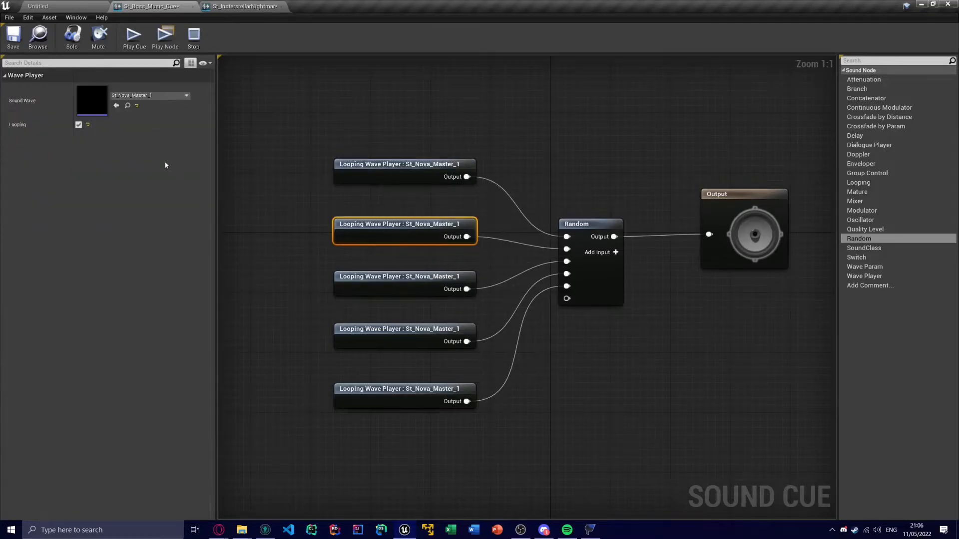
pyautogui.click(150, 95)
pyautogui.scroll(-2, 211, 268)
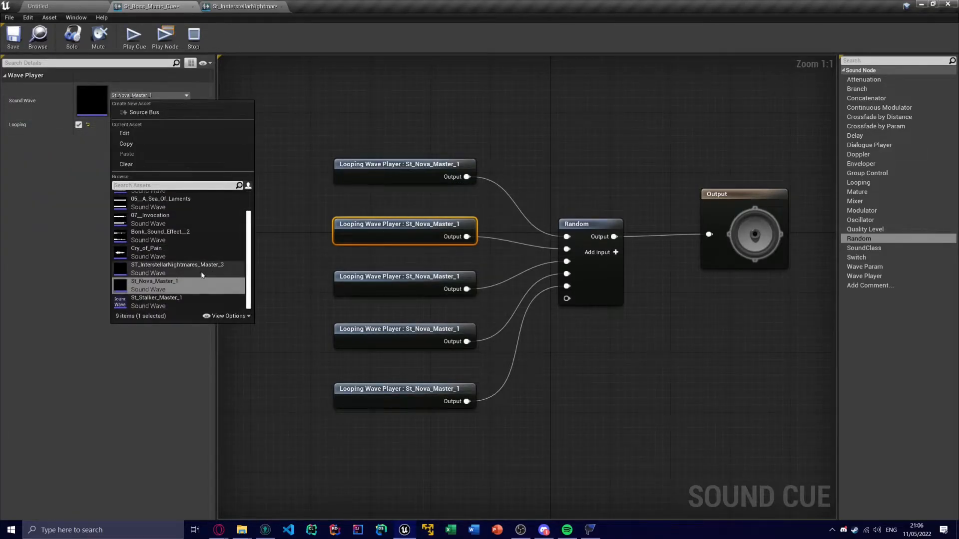
pyautogui.click(190, 270)
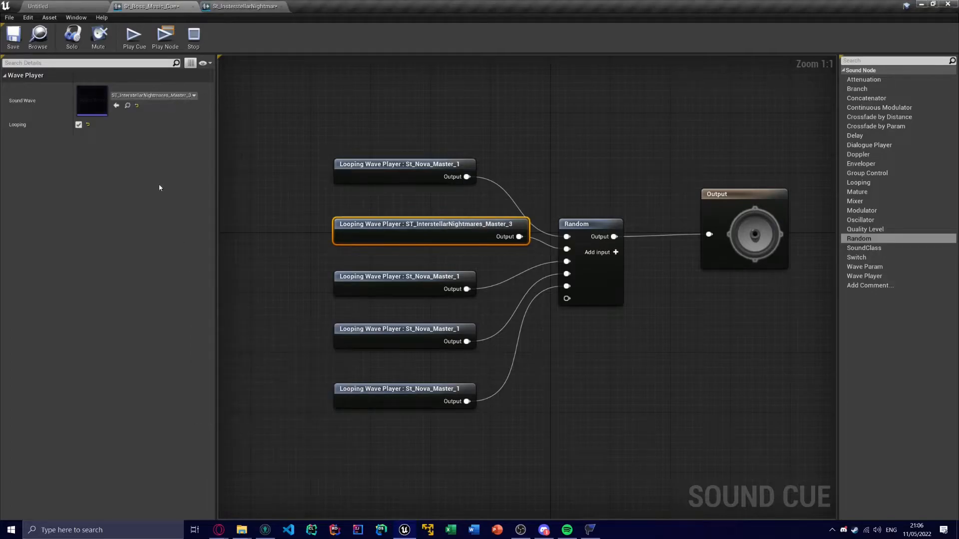
pyautogui.click(390, 275)
pyautogui.click(150, 95)
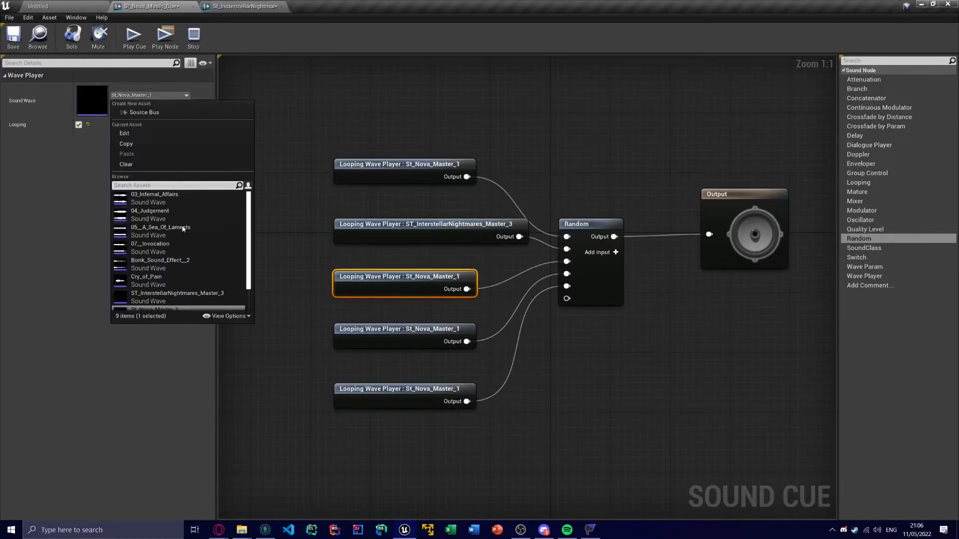
pyautogui.click(193, 299)
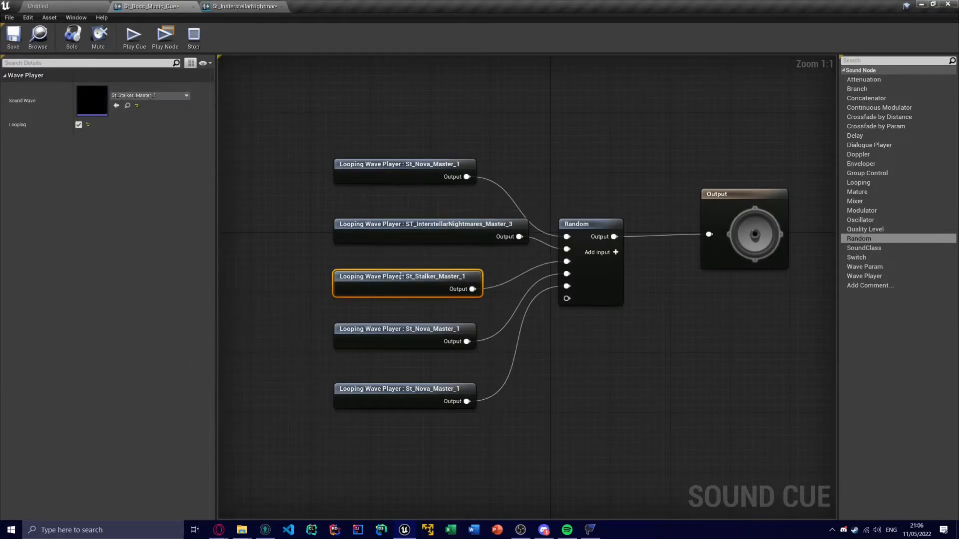
# Move the five wave players slightly farther from the Random node, keeping them aligned in one column
pyautogui.moveTo(426, 239); pyautogui.dragTo(403, 239)
pyautogui.moveTo(397, 287); pyautogui.dragTo(373, 289)
pyautogui.moveTo(319, 139); pyautogui.dragTo(362, 180)
pyautogui.moveTo(362, 180); pyautogui.dragTo(340, 177)
pyautogui.moveTo(311, 336); pyautogui.dragTo(357, 392)
pyautogui.moveTo(358, 339); pyautogui.dragTo(337, 338)
pyautogui.click(308, 311)
# Set the fourth wave player's sound wave to 03_Infernal_Affairs and the fifth's to 04_Judgement
pyautogui.moveTo(416, 335); pyautogui.dragTo(418, 278, button='right')
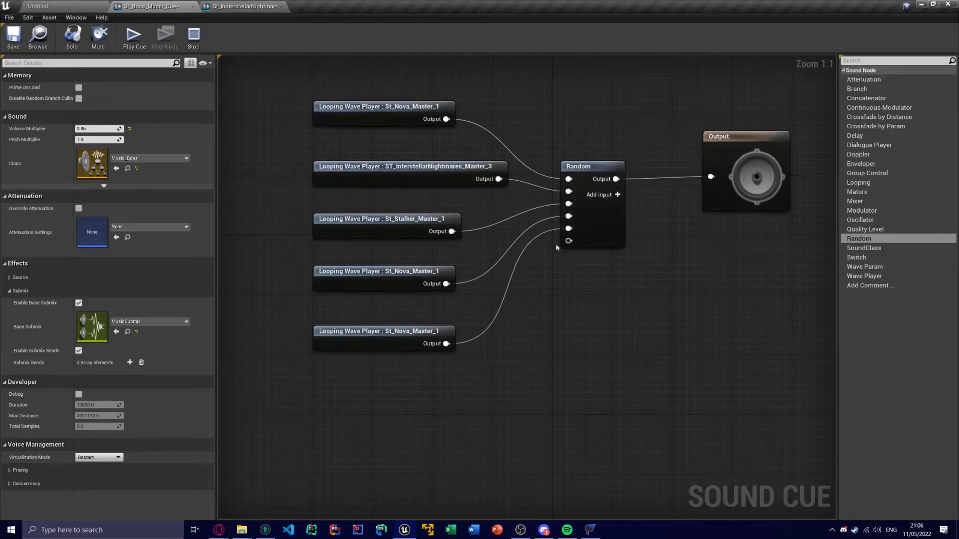
pyautogui.click(419, 277)
pyautogui.click(150, 95)
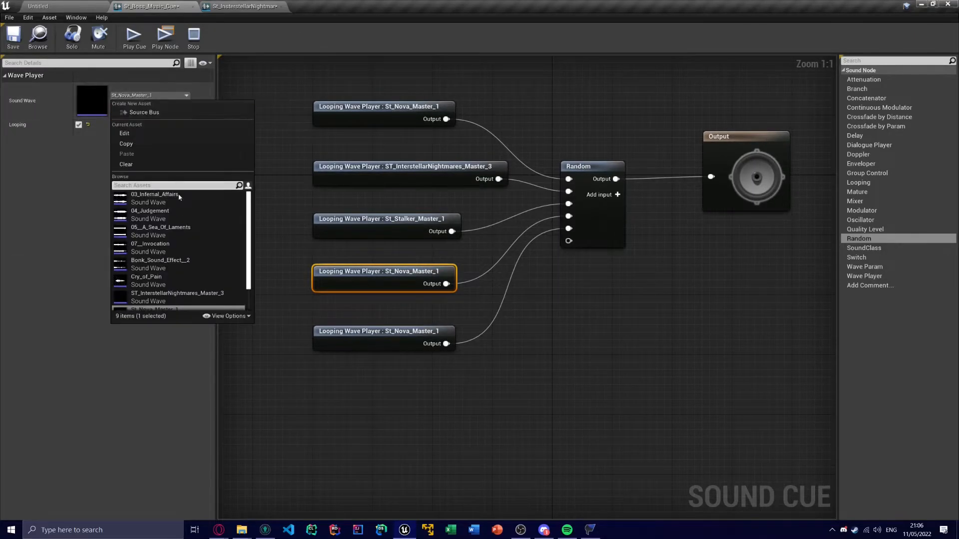
pyautogui.click(177, 196)
pyautogui.click(346, 328)
pyautogui.click(150, 95)
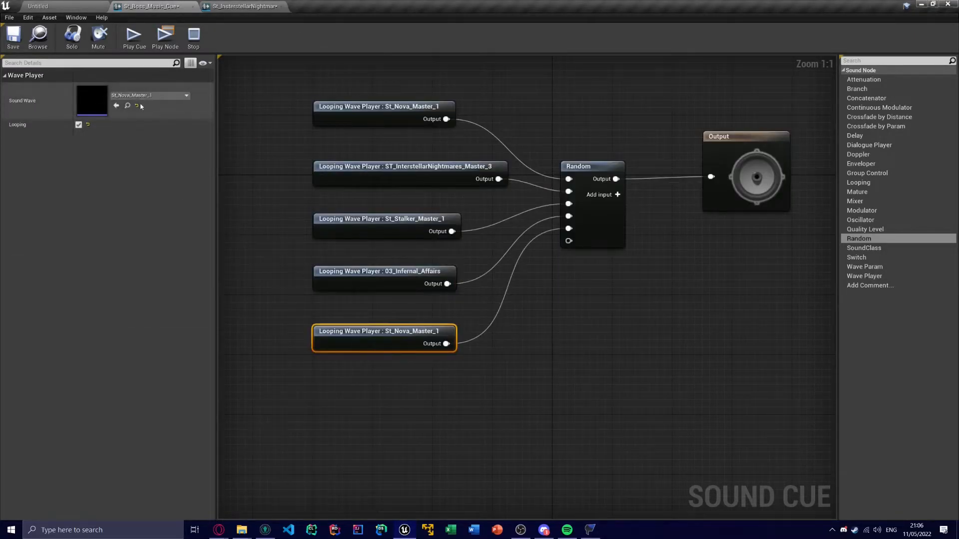
pyautogui.click(167, 215)
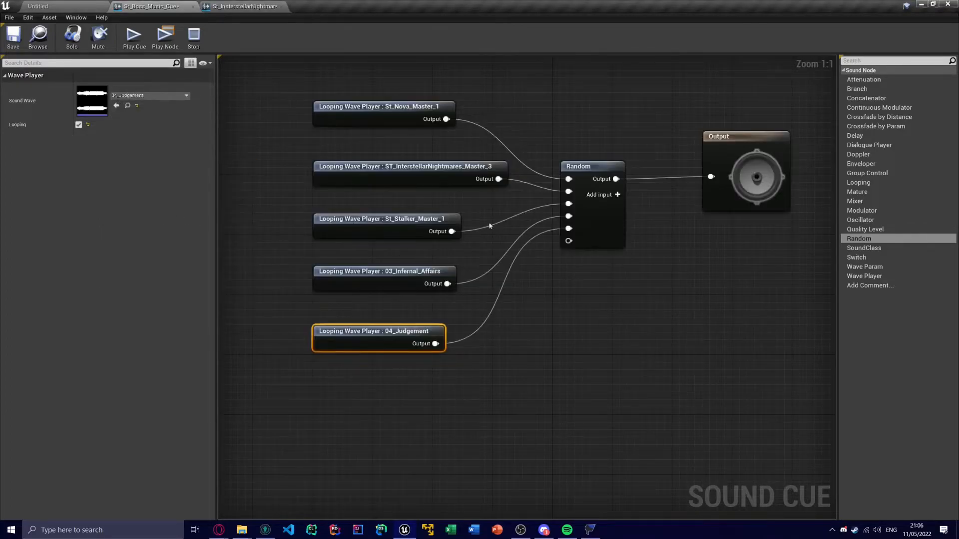
# Add a seventh input to the Random node and paste two copies of the 04_Judgement wave player below the original
pyautogui.click(604, 195)
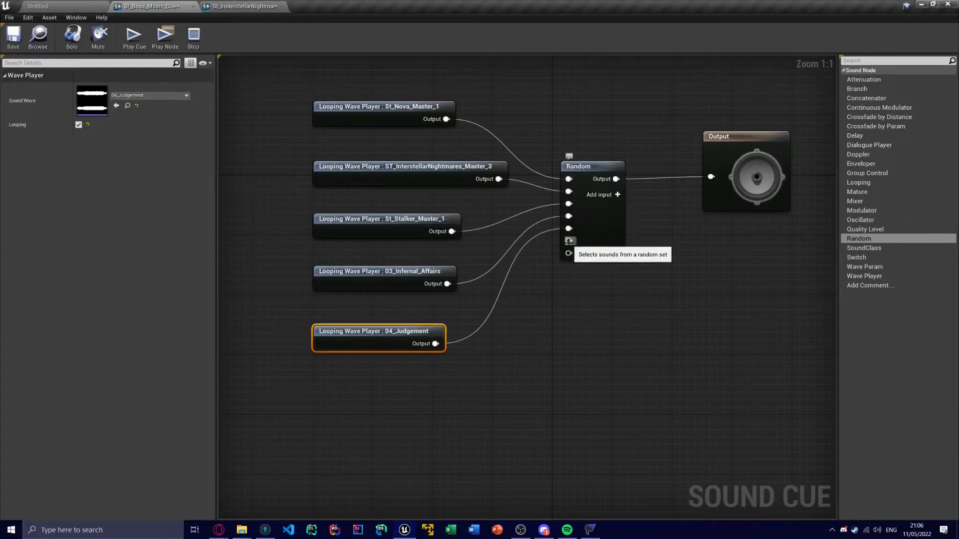
pyautogui.hotkey('ctrl', 'c')
pyautogui.hotkey('ctrl', 'v')
pyautogui.moveTo(399, 376); pyautogui.dragTo(343, 386)
pyautogui.hotkey('ctrl', 'v')
pyautogui.moveTo(407, 407); pyautogui.dragTo(368, 422)
# Line up the two 04_Judgement copies under the column and connect them to the Random node's last two inputs
pyautogui.moveTo(363, 450); pyautogui.dragTo(364, 386)
pyautogui.moveTo(363, 385); pyautogui.dragTo(351, 386)
pyautogui.click(440, 403)
pyautogui.moveTo(440, 390); pyautogui.dragTo(436, 426)
# Set the sixth wave player's sound wave to 05__A_Sea_Of_Laments and the seventh's to 07__Invocation
pyautogui.click(377, 380)
pyautogui.click(149, 96)
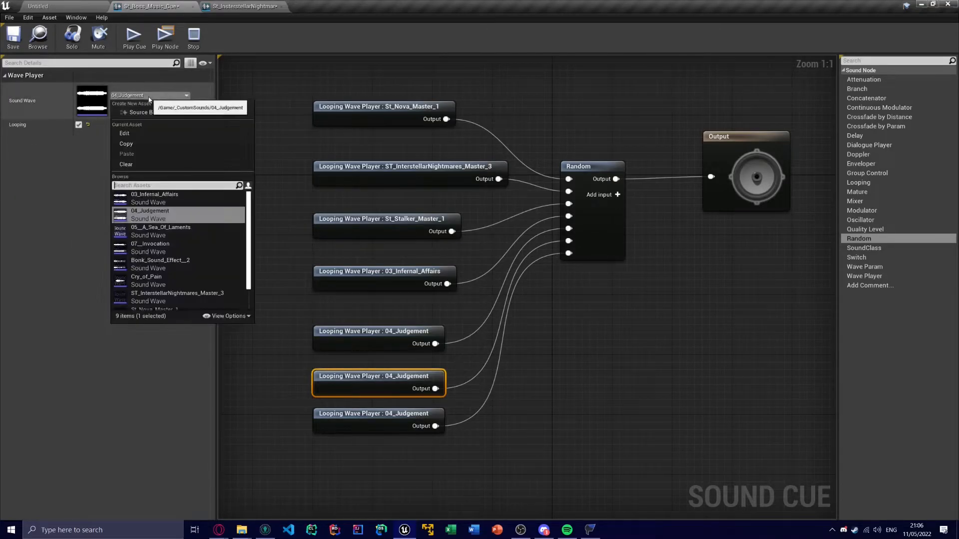
pyautogui.click(160, 231)
pyautogui.click(352, 424)
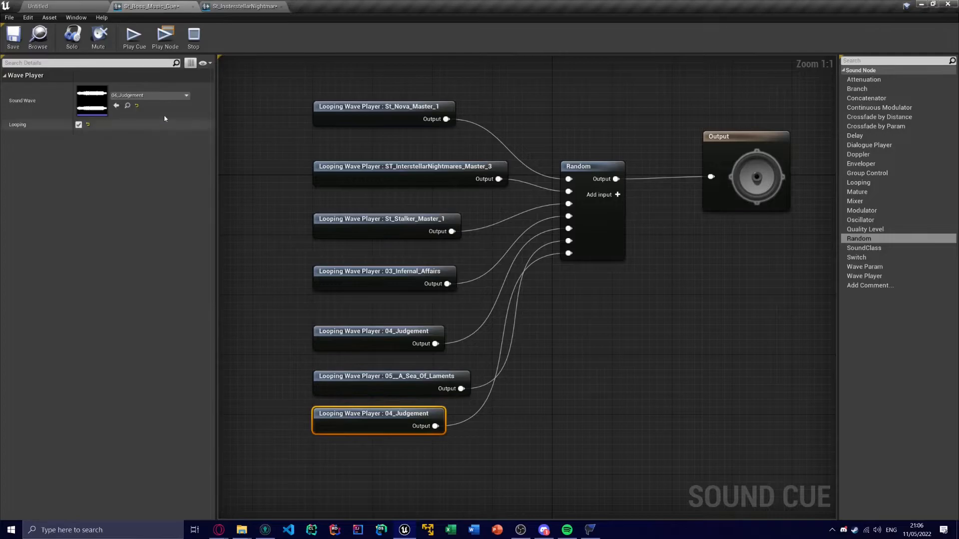
pyautogui.click(150, 95)
pyautogui.click(173, 245)
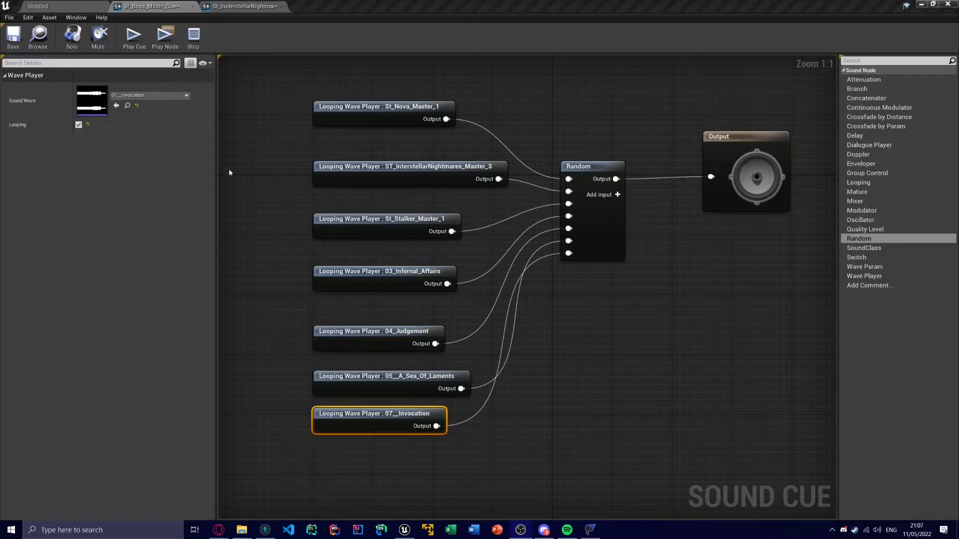
# Play the boss music cue twice to check which track the Random node picks each time
pyautogui.click(131, 46)
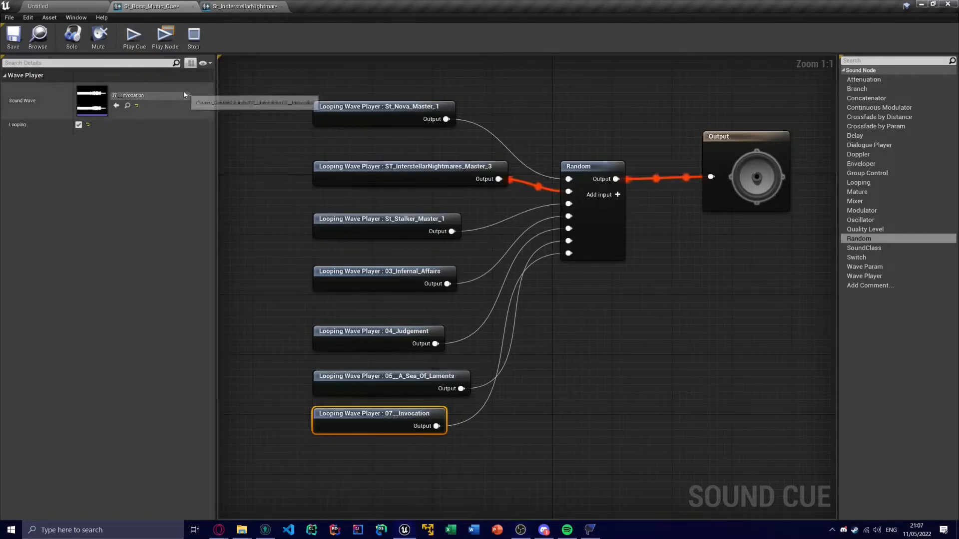
pyautogui.moveTo(291, 155); pyautogui.dragTo(274, 181, button='right')
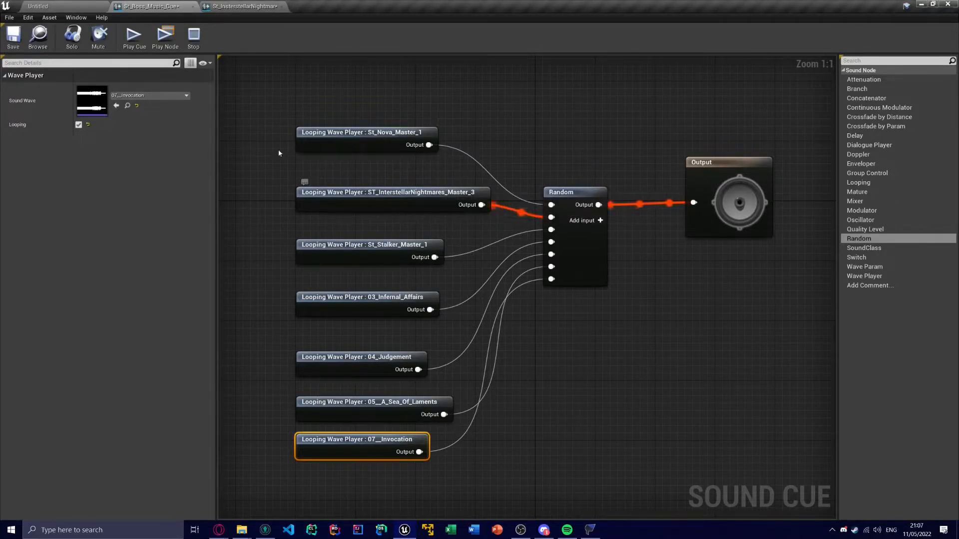
pyautogui.click(134, 41)
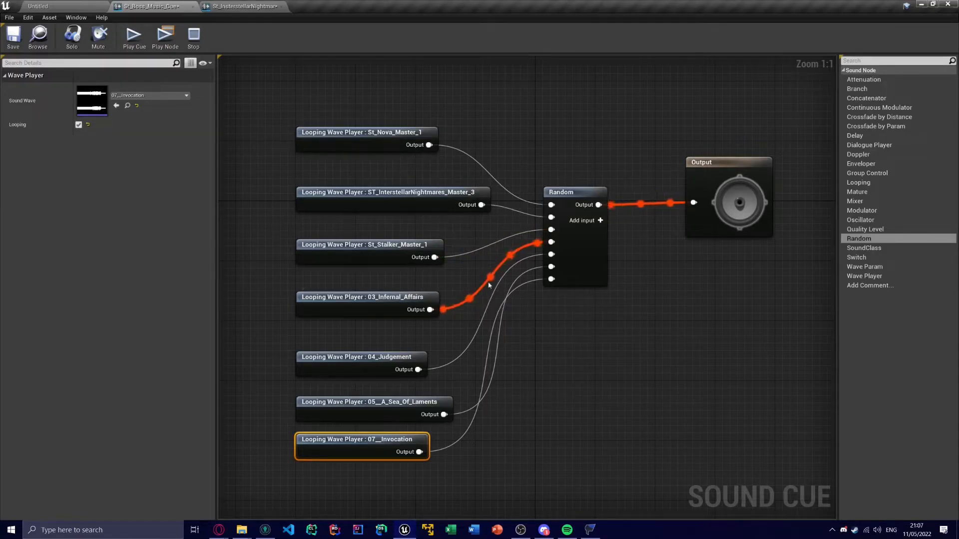
pyautogui.click(452, 288)
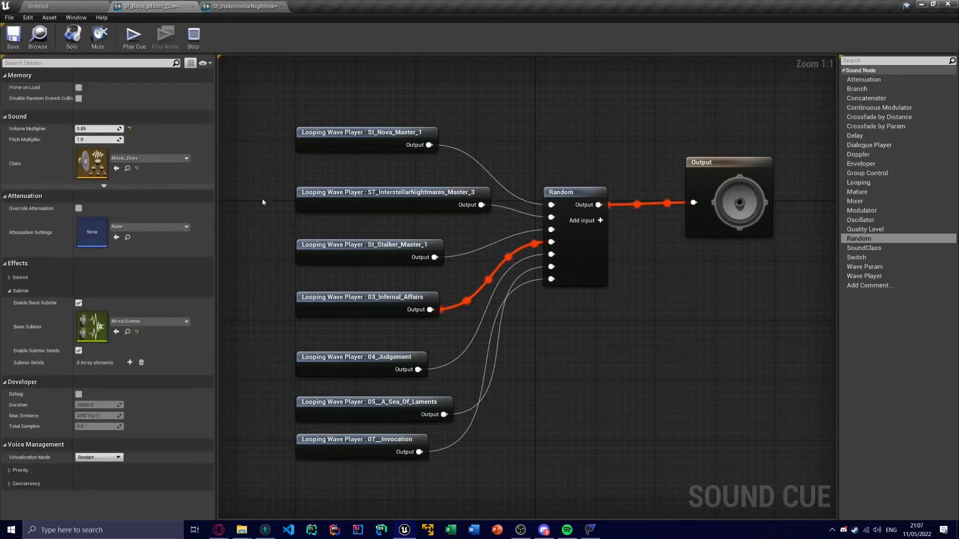
pyautogui.moveTo(262, 199); pyautogui.dragTo(203, 229, button='right')
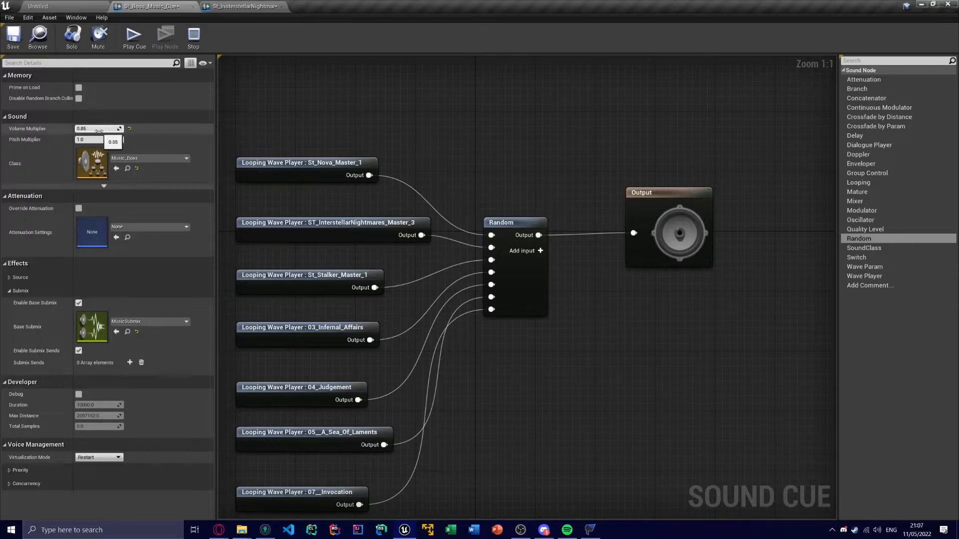
pyautogui.moveTo(559, 338); pyautogui.dragTo(579, 302, button='right')
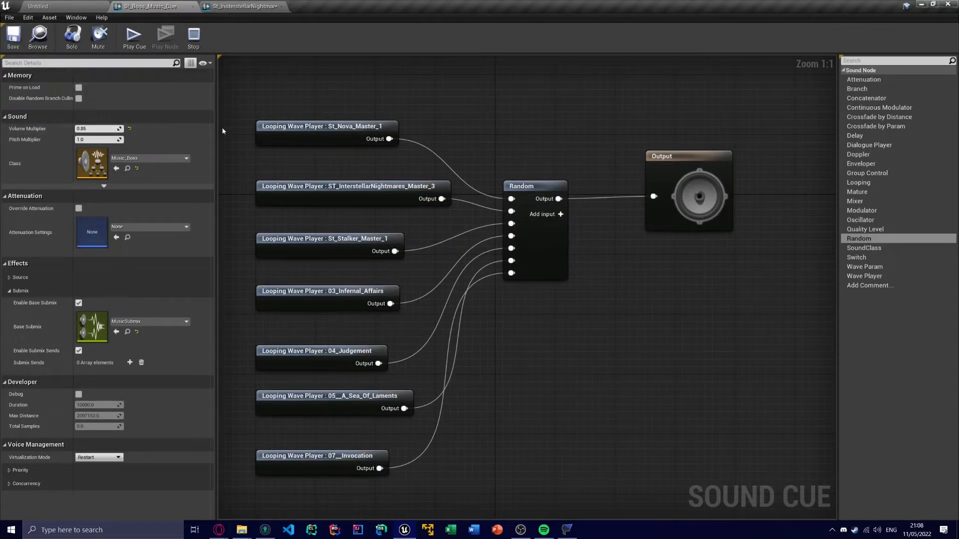
# Copy the Random node and its seven wave players, and paste them into St_InsterstellarNightmares_Cue in place of its single wave player
pyautogui.moveTo(253, 141); pyautogui.dragTo(552, 481)
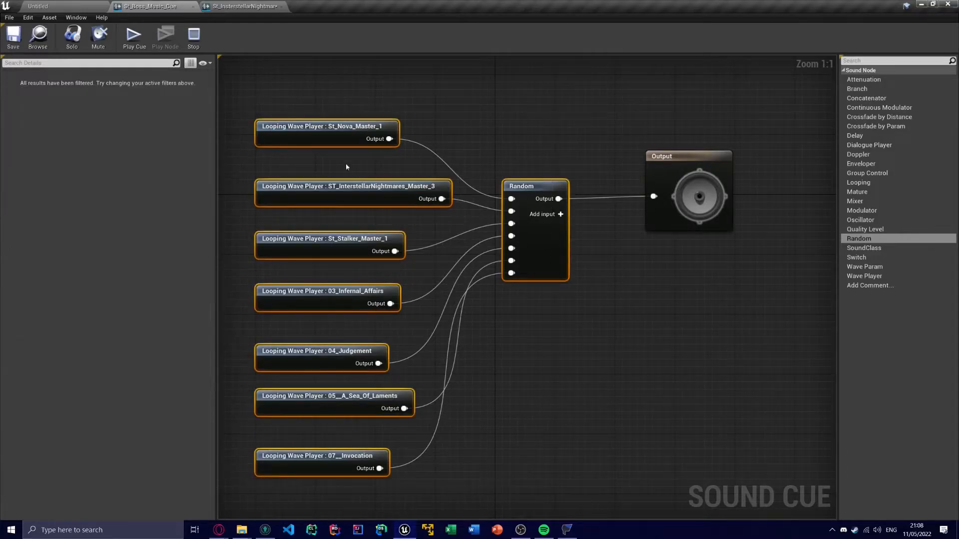
pyautogui.hotkey('ctrl', 'c')
pyautogui.click(241, 6)
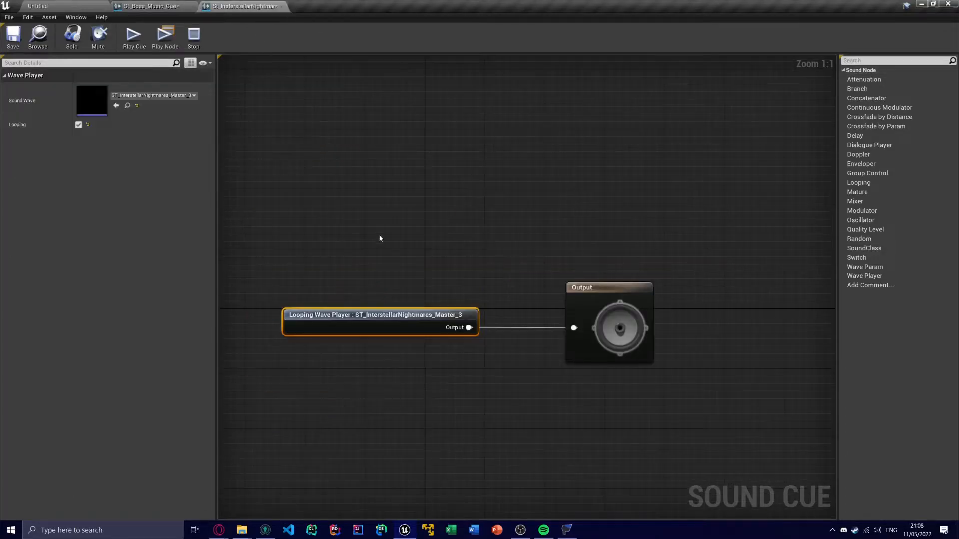
pyautogui.press('Delete')
pyautogui.hotkey('ctrl', 'v')
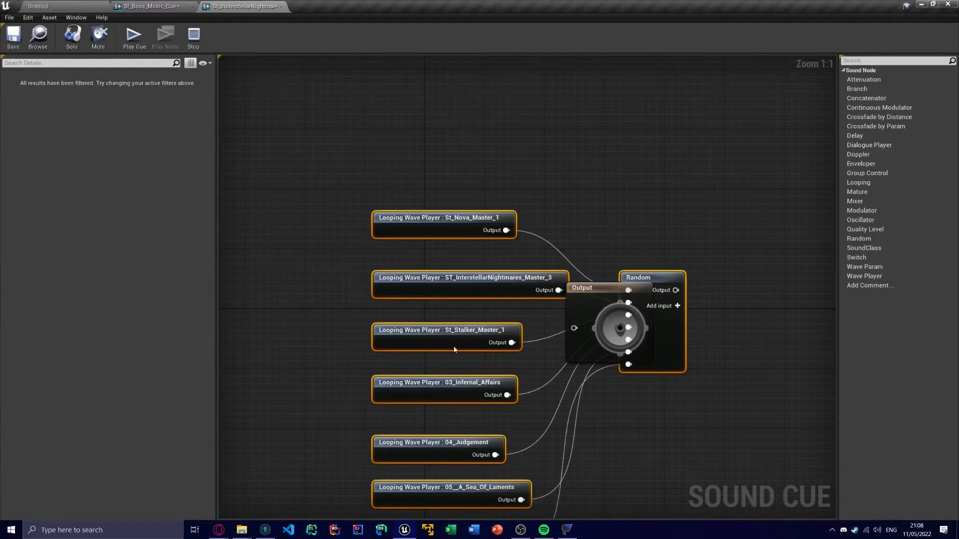
# Move the pasted nodes clear of Output, connect the Random node to Output, and save the cue
pyautogui.moveTo(445, 283); pyautogui.dragTo(287, 319)
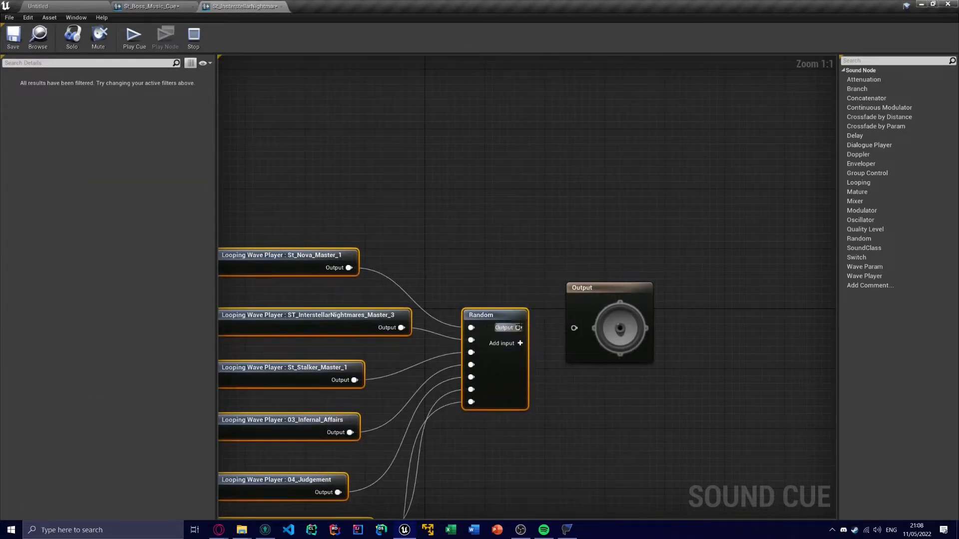
pyautogui.moveTo(574, 330); pyautogui.dragTo(574, 328)
pyautogui.moveTo(491, 253); pyautogui.dragTo(572, 224, button='right')
pyautogui.click(582, 227)
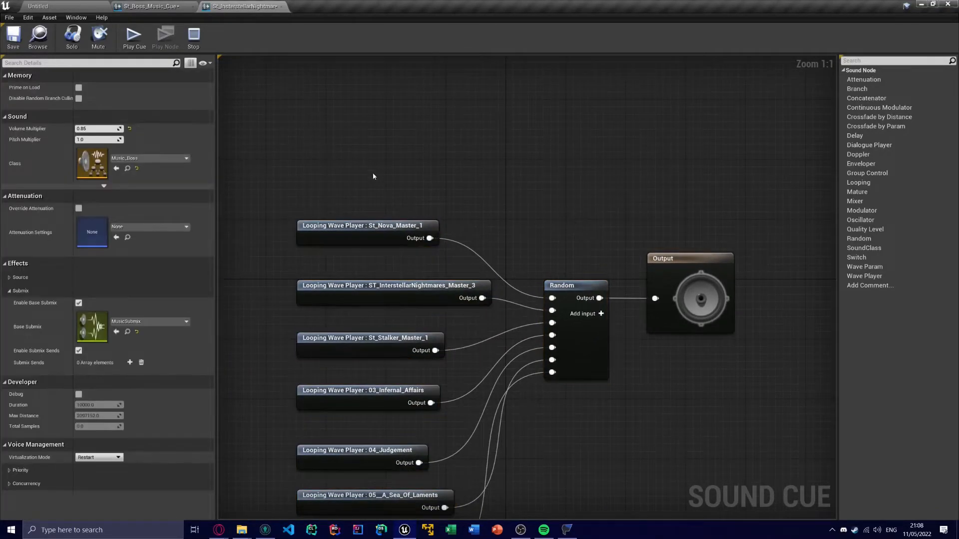
pyautogui.click(13, 36)
# Open St_Stalker_Cue from the Boss music folder and replace its wave player with the copied Random node and seven wave players
pyautogui.click(109, 6)
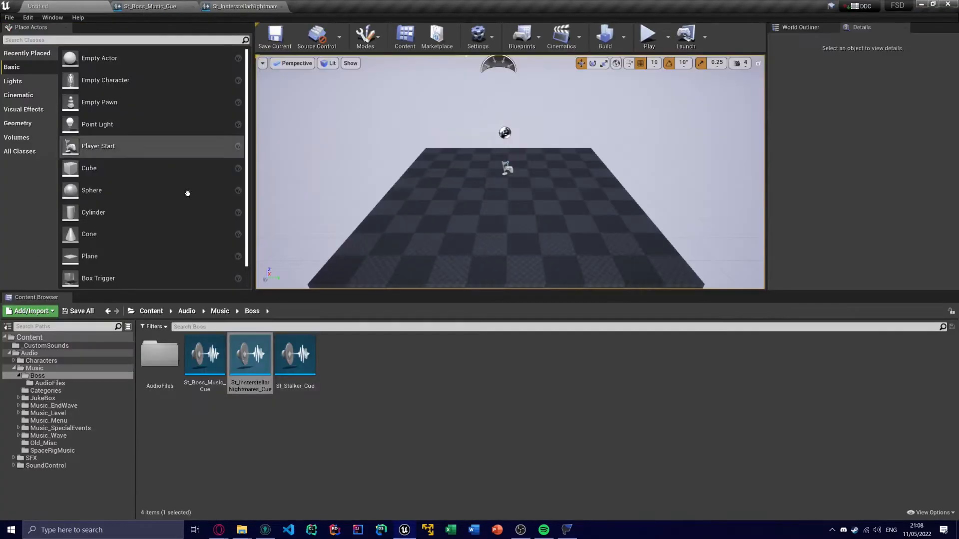
pyautogui.doubleClick(296, 353)
pyautogui.moveTo(368, 267); pyautogui.dragTo(273, 344)
pyautogui.press('Delete')
pyautogui.hotkey('ctrl', 'v')
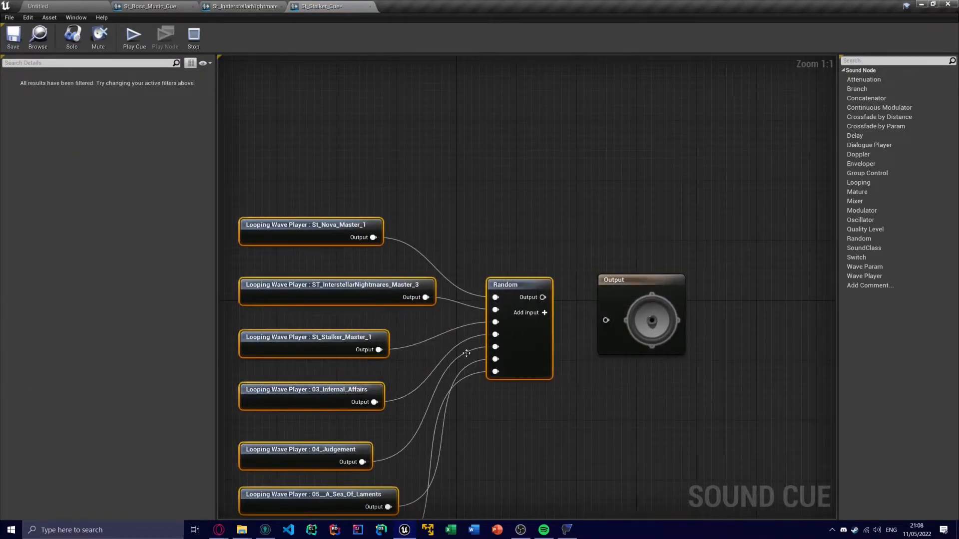
# Connect the pasted Random node to St_Stalker_Cue's Output node and nudge the pasted nodes slightly downward
pyautogui.moveTo(543, 298); pyautogui.dragTo(606, 321)
pyautogui.moveTo(521, 299); pyautogui.dragTo(522, 314)
pyautogui.click(516, 266)
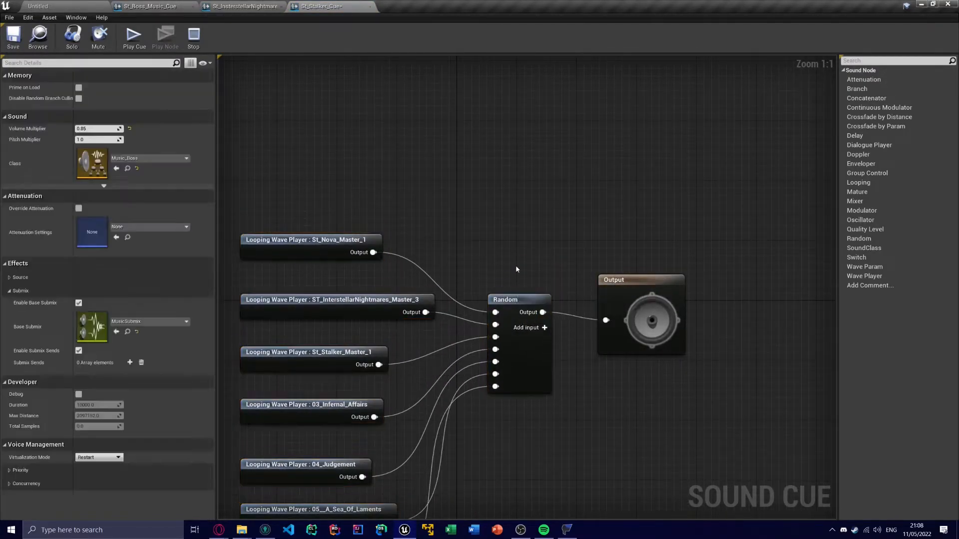
# Save St_Stalker_Cue, look at the original tracks in the Boss folder's AudioFiles subfolder, and return to the Boss folder
pyautogui.click(13, 37)
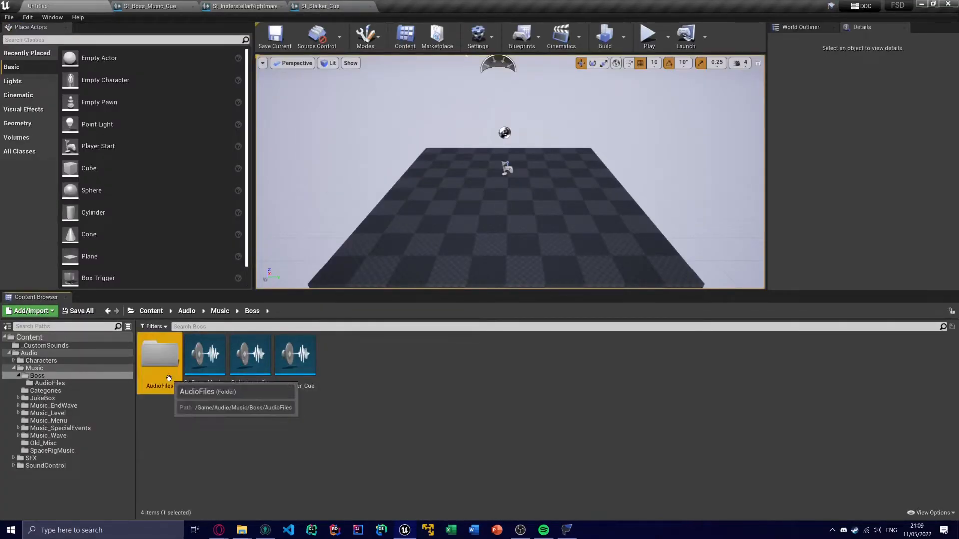
pyautogui.doubleClick(159, 356)
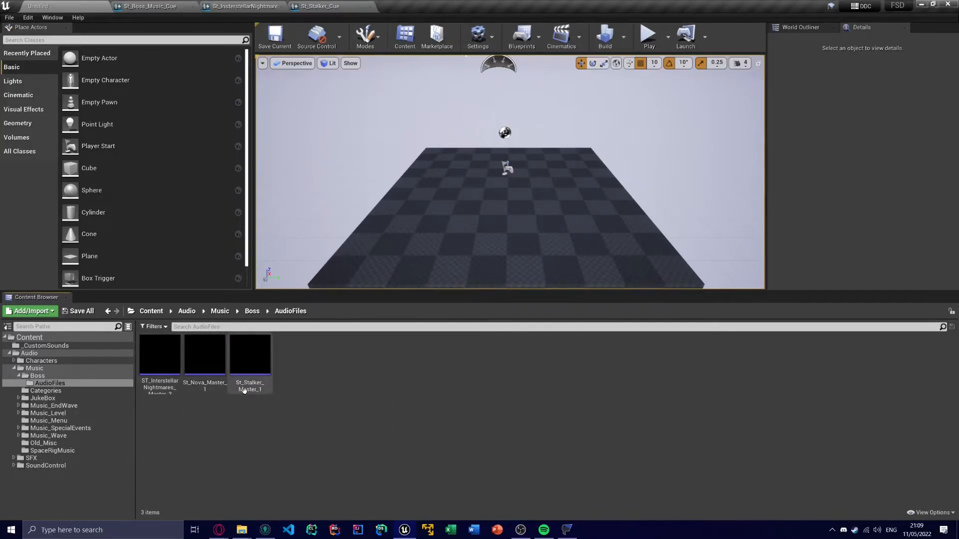
pyautogui.moveTo(177, 388)
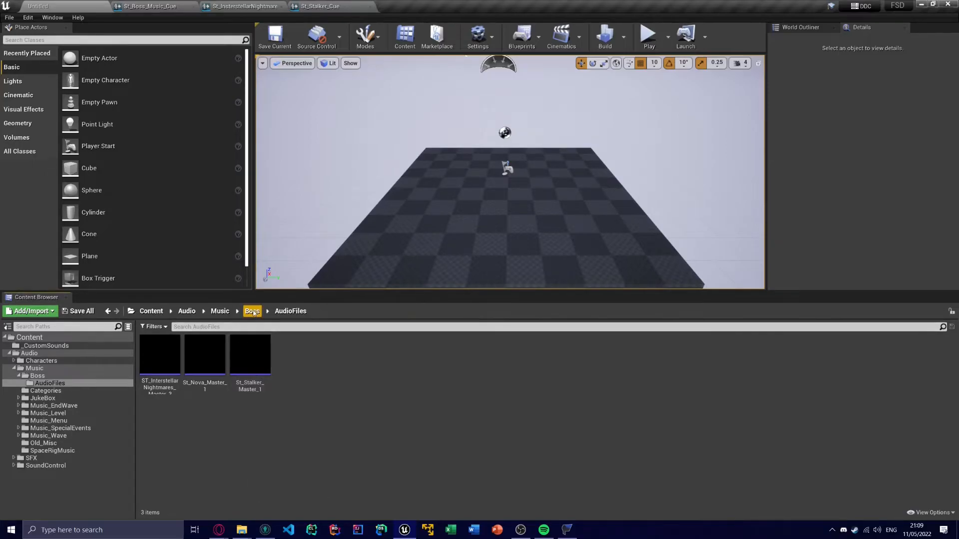
pyautogui.click(252, 311)
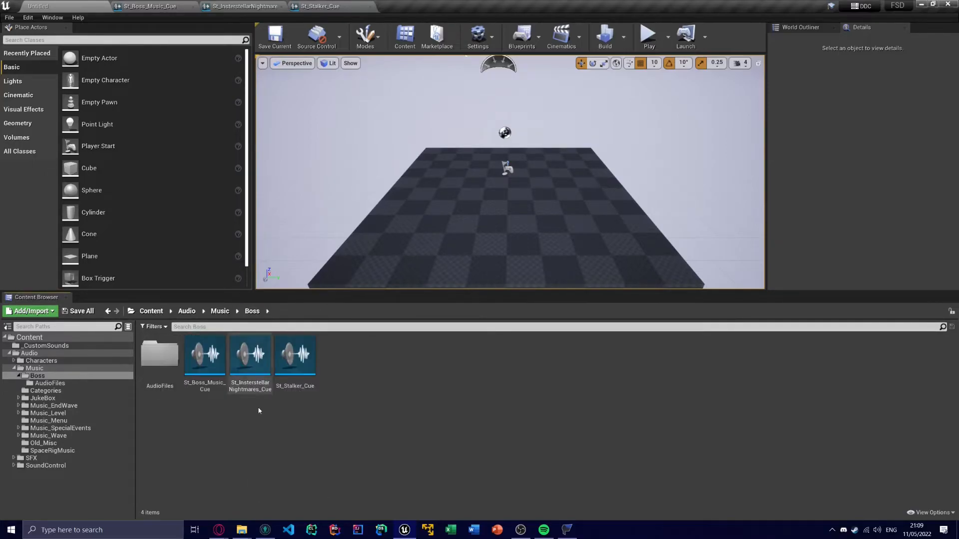
# In the project's packaging settings, add /Game/Audio/Music/Boss/AudioFiles to the directories to never cook
pyautogui.click(10, 17)
pyautogui.moveTo(50, 170)
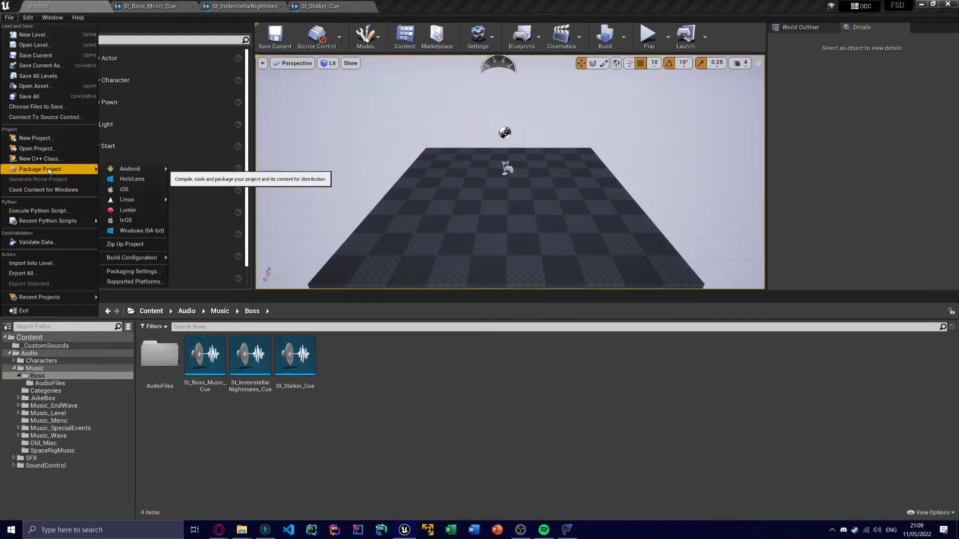
pyautogui.click(144, 272)
pyautogui.scroll(-10, 380, 235)
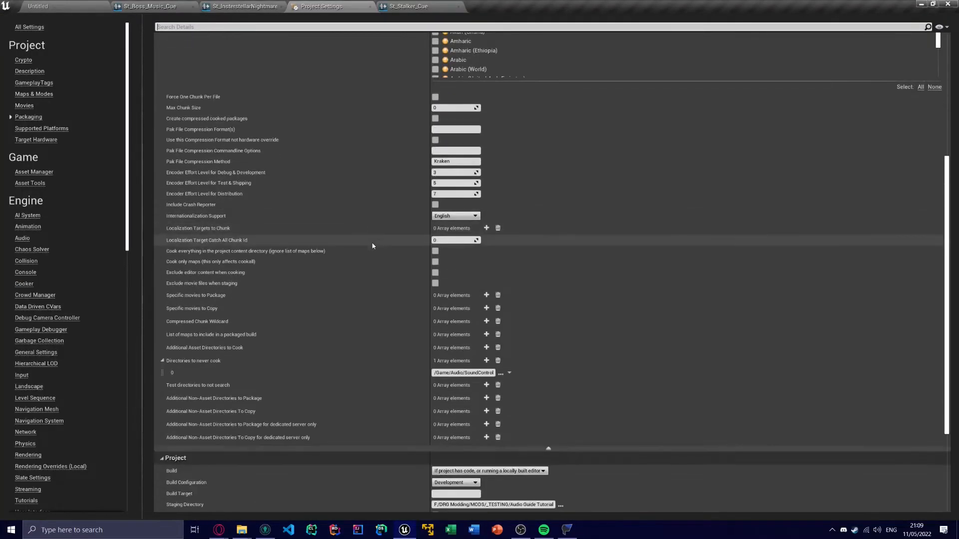
pyautogui.scroll(-3, 372, 246)
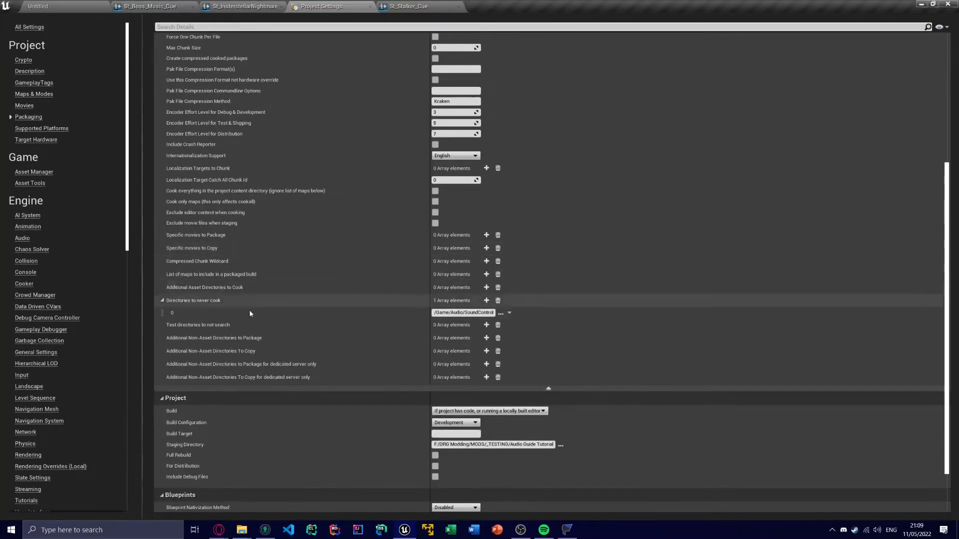
pyautogui.click(485, 301)
pyautogui.click(468, 325)
pyautogui.click(487, 356)
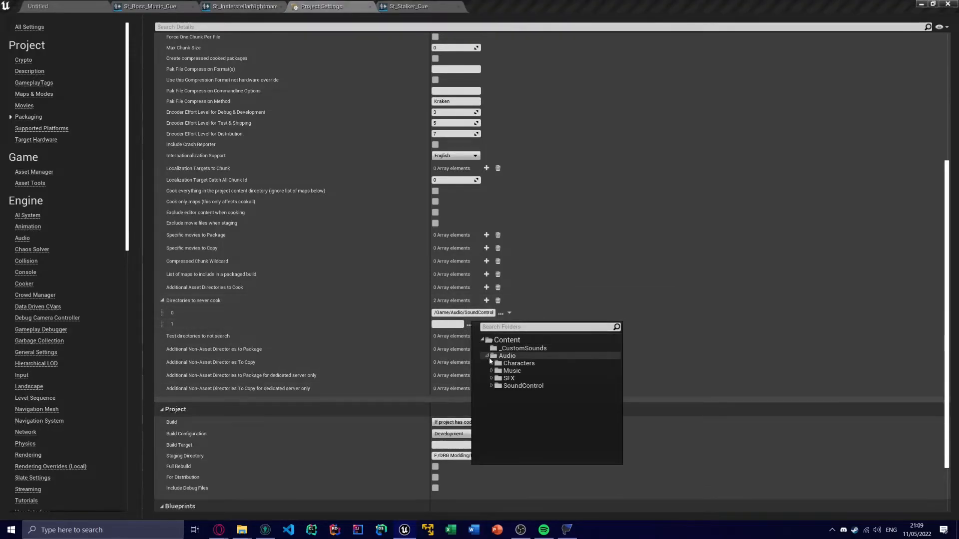
pyautogui.click(492, 371)
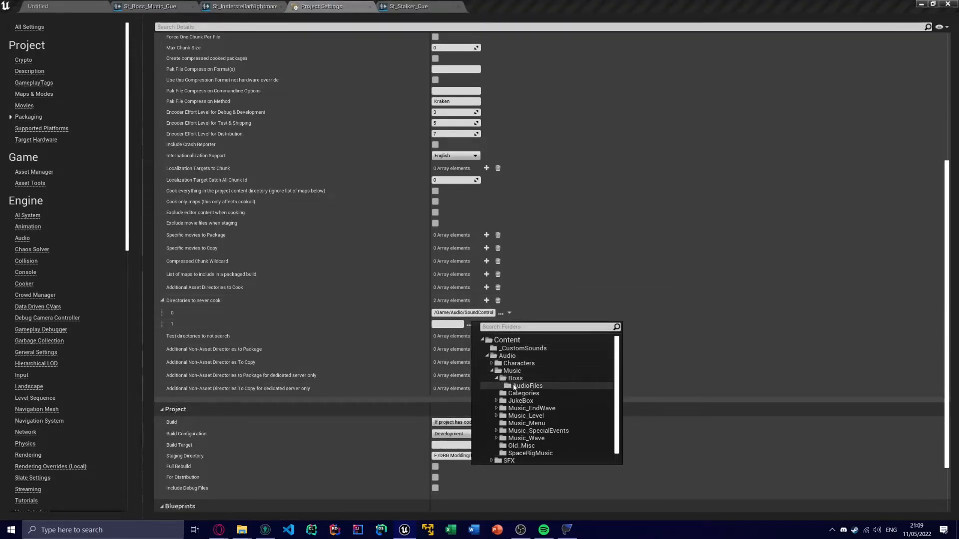
pyautogui.click(525, 386)
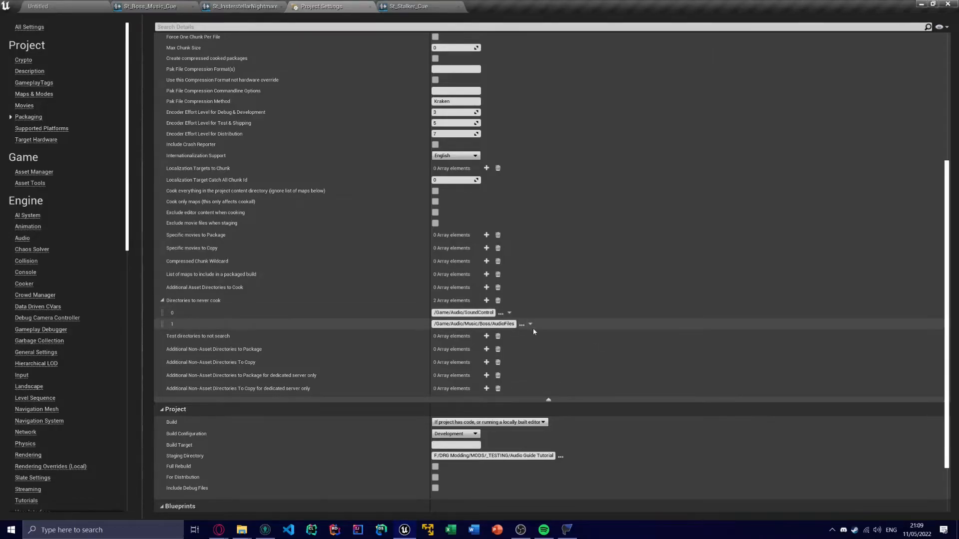
# Add another directory to never cook, choosing /Game/Audio/SFX/WeaponsNTools/ITM_Grenades/AxeGrenade
pyautogui.click(486, 301)
pyautogui.click(468, 335)
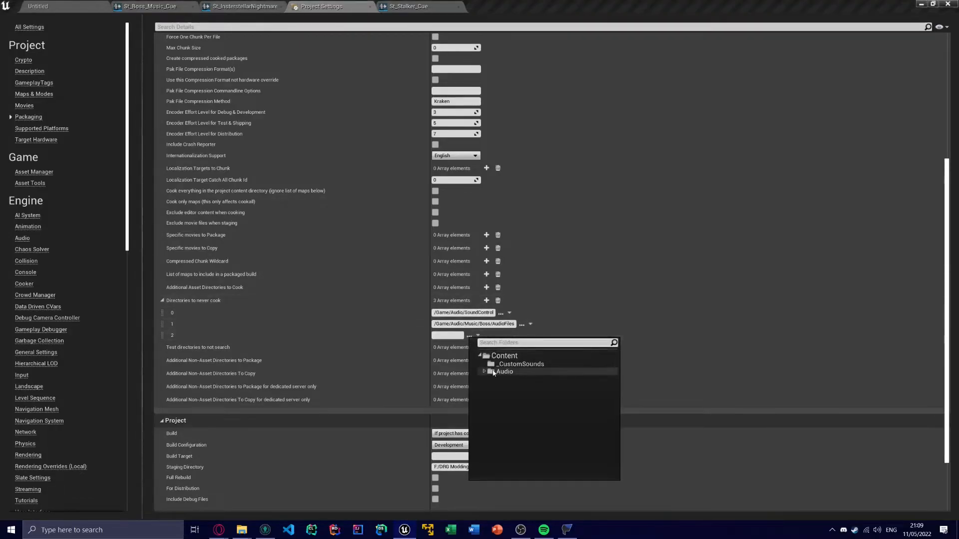
pyautogui.click(488, 394)
pyautogui.scroll(-5, 493, 406)
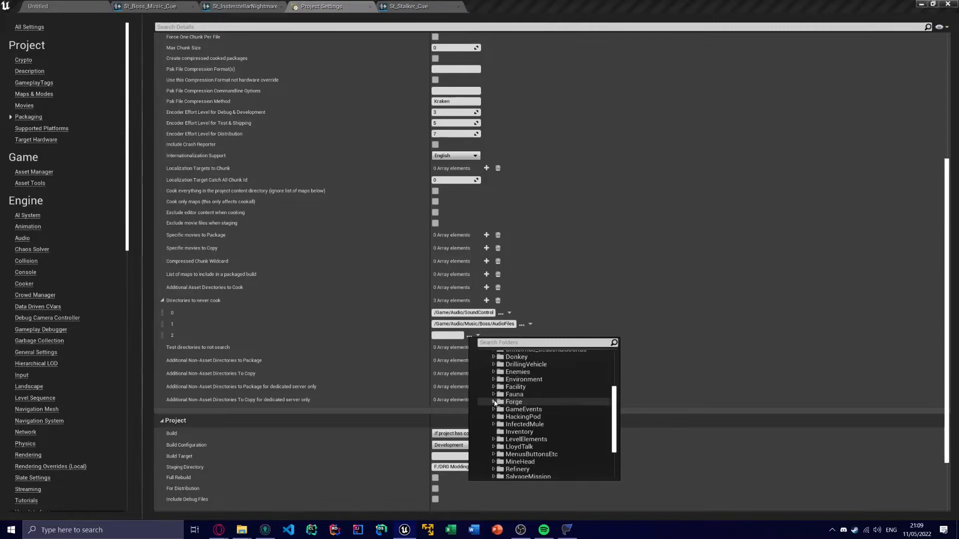
pyautogui.scroll(-8, 496, 467)
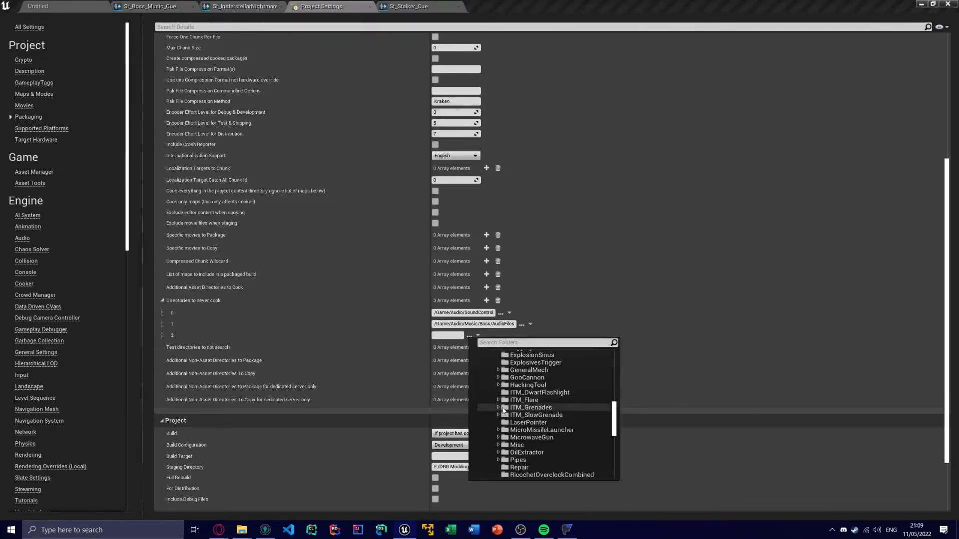
pyautogui.click(498, 408)
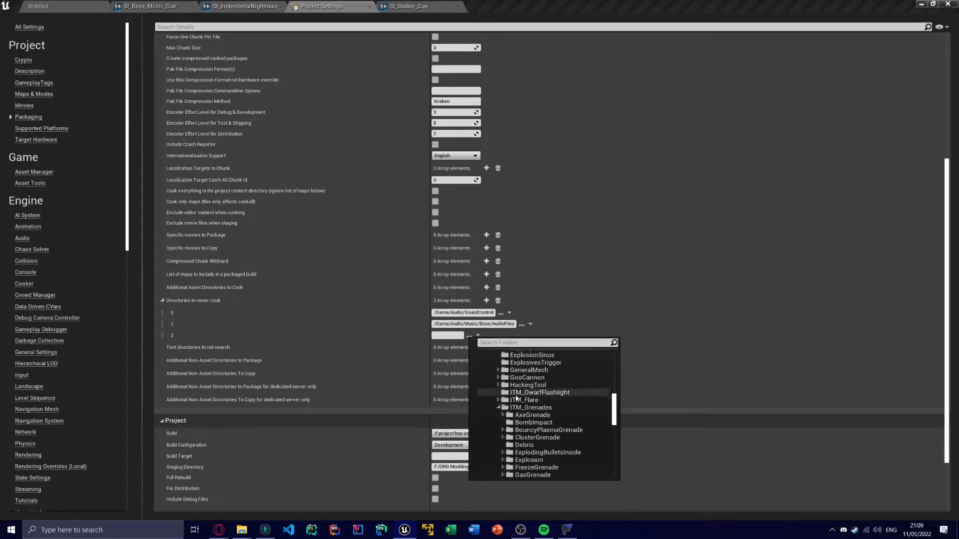
pyautogui.scroll(7, 505, 395)
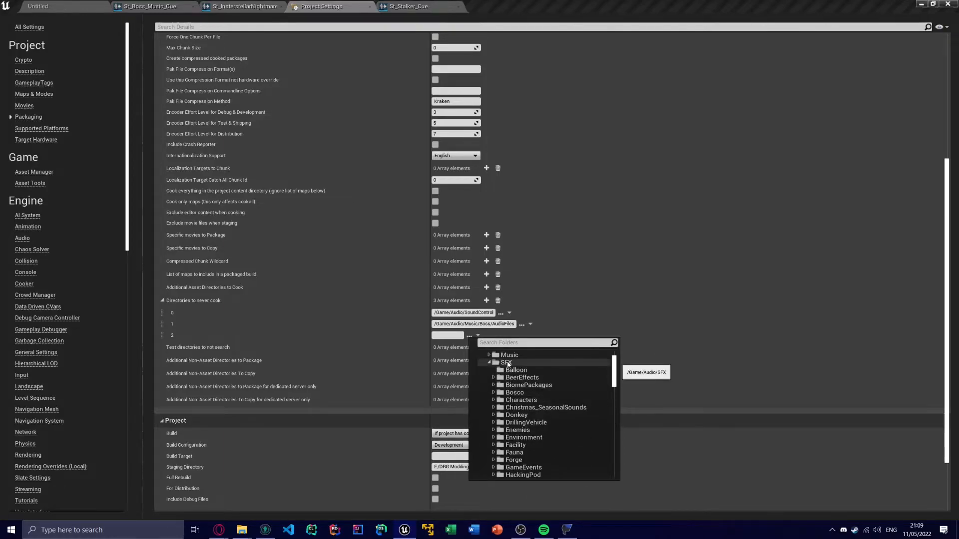
pyautogui.scroll(-7, 511, 364)
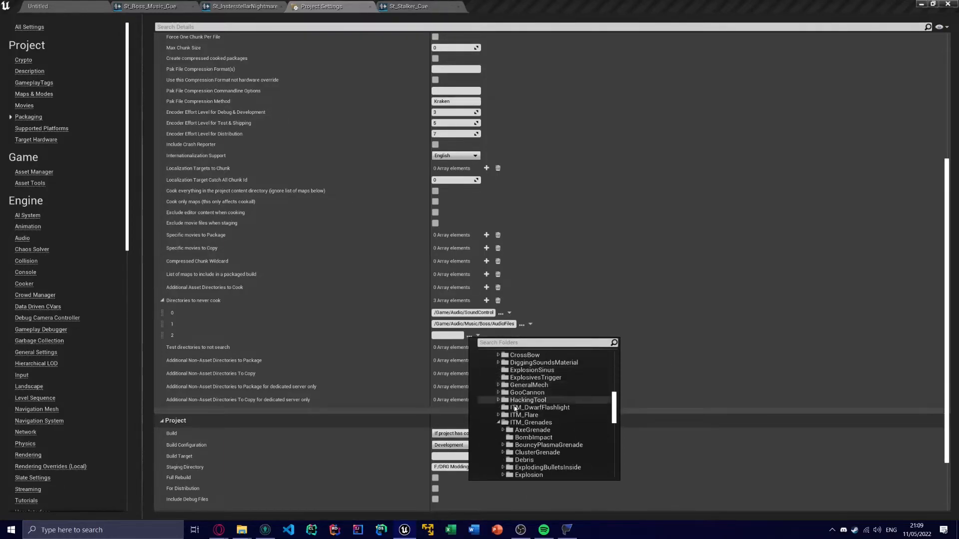
pyautogui.click(518, 430)
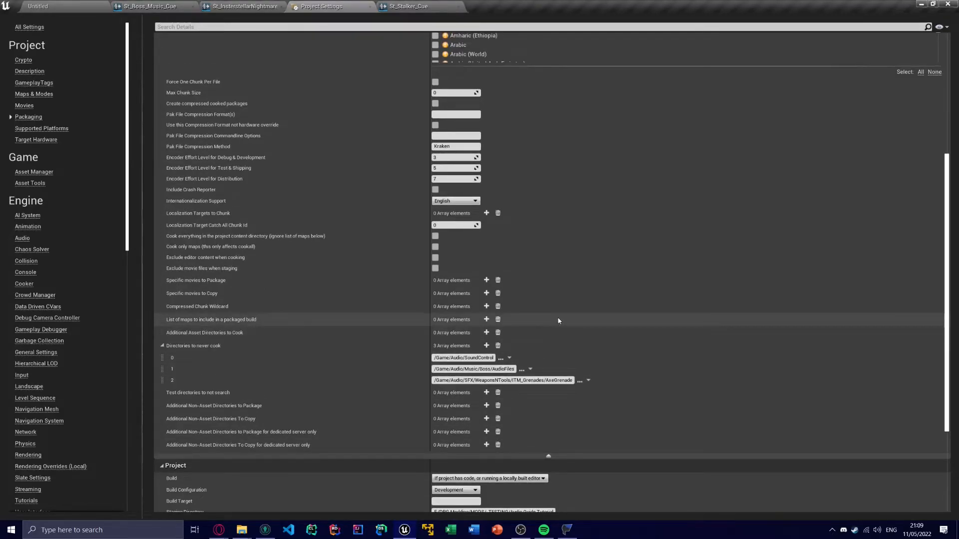
# Package the project for Windows (64-bit) and open the _CustomSounds folder in the Content Browser
pyautogui.scroll(5, 522, 344)
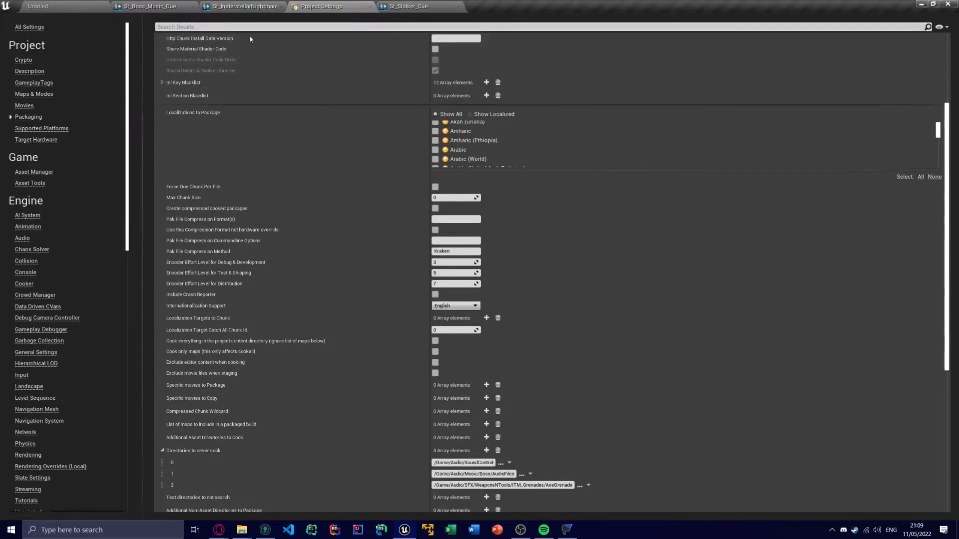
pyautogui.scroll(-2, 391, 298)
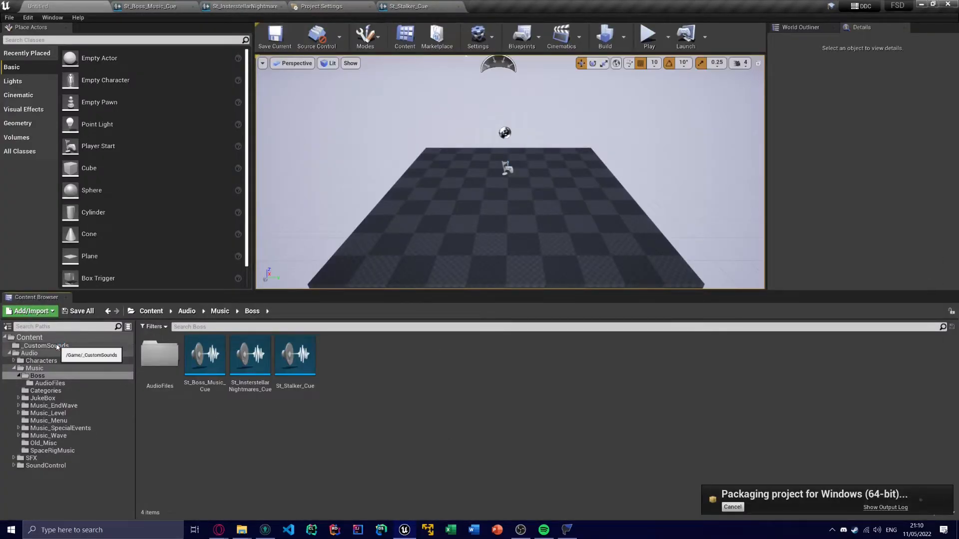
pyautogui.click(57, 346)
pyautogui.click(160, 356)
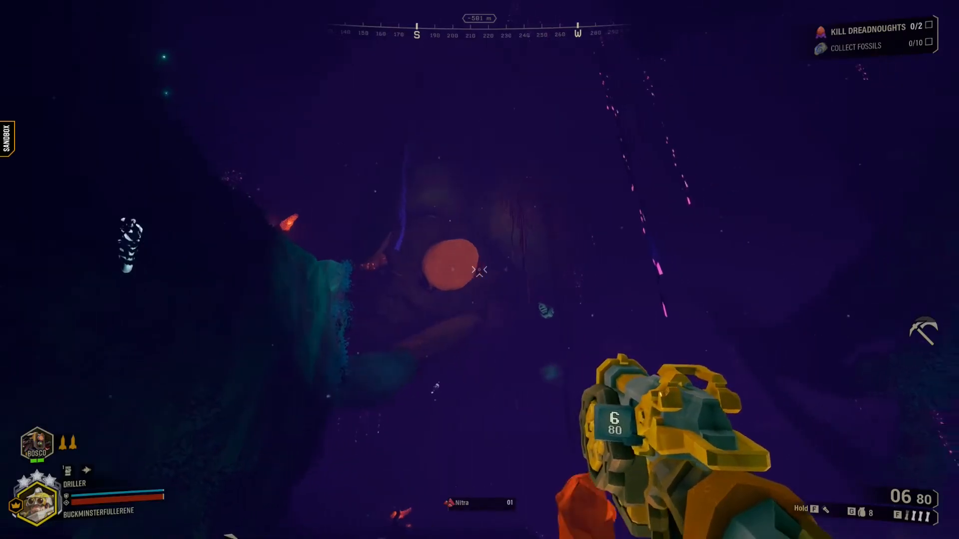
pyautogui.click(480, 269)
pyautogui.click(480, 270)
pyautogui.click(479, 270)
pyautogui.click(480, 269)
pyautogui.click(480, 270)
pyautogui.click(480, 270)
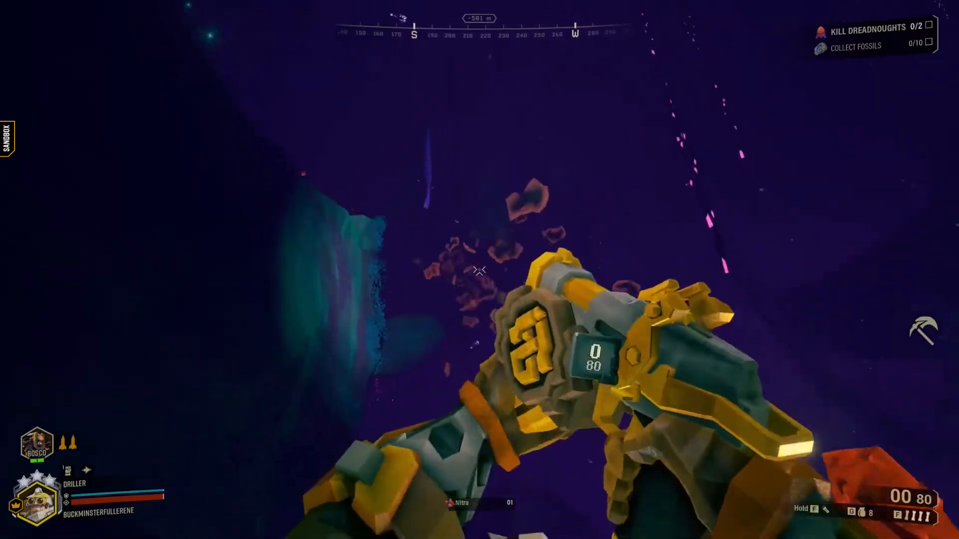
pyautogui.press('1')
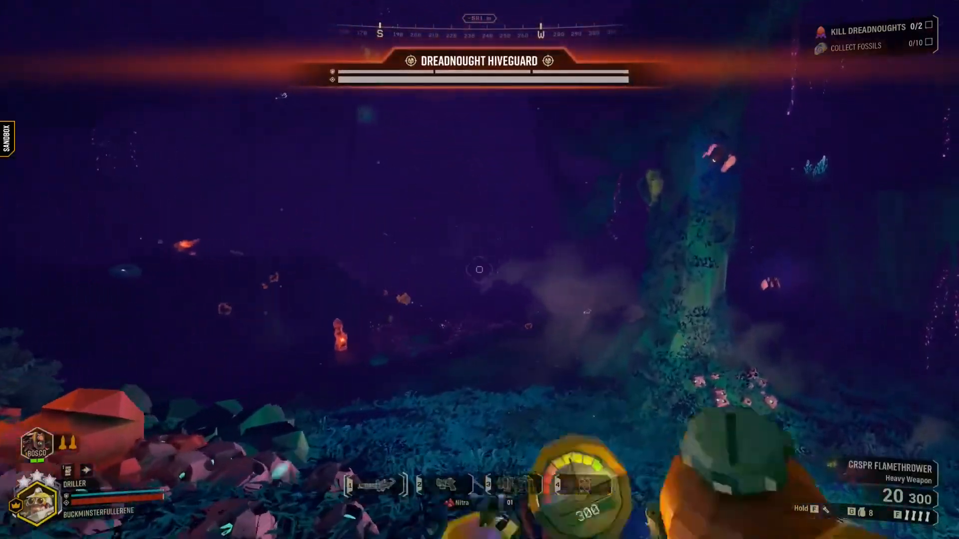
pyautogui.press('2')
pyautogui.hotkey('shift', 'w')
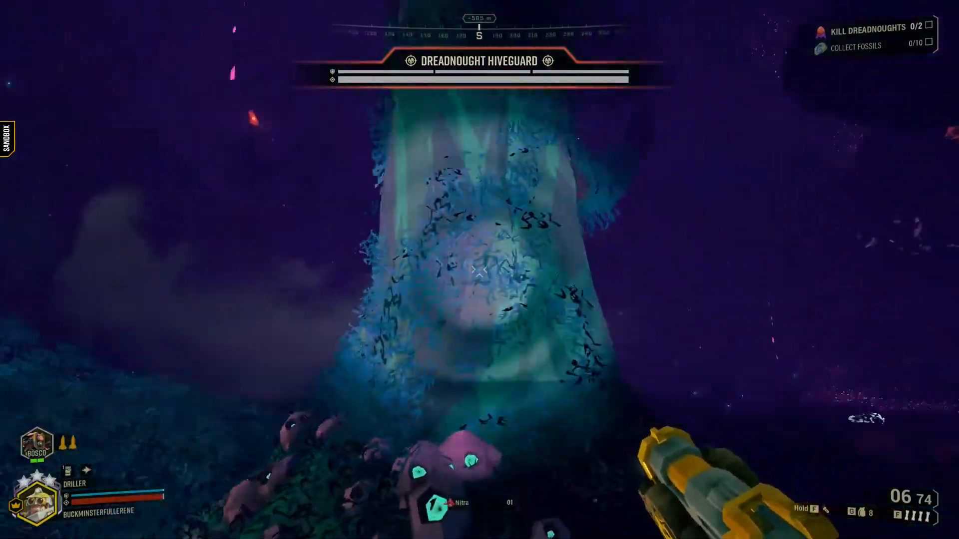
pyautogui.hotkey('shift', 'w')
pyautogui.hotkey('shift', 'w')
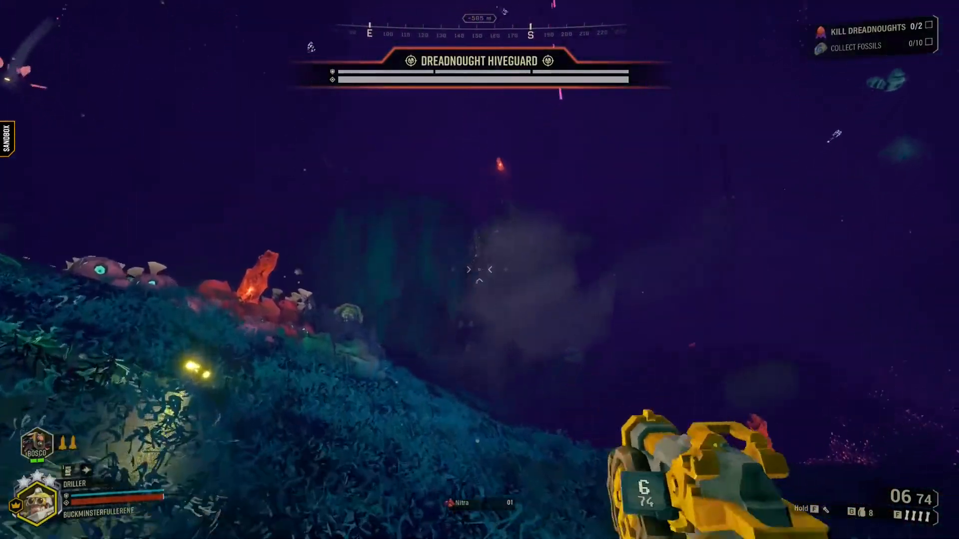
pyautogui.press('a')
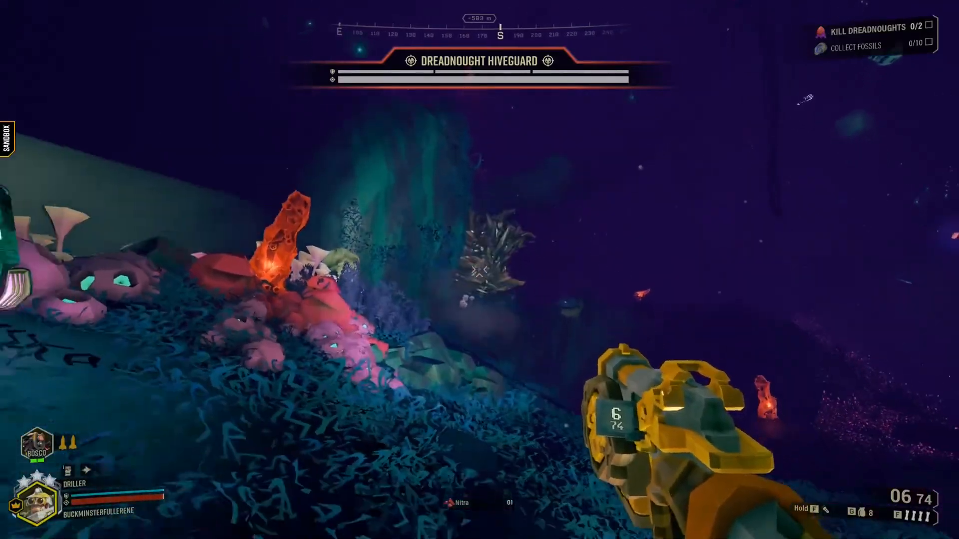
pyautogui.press('w')
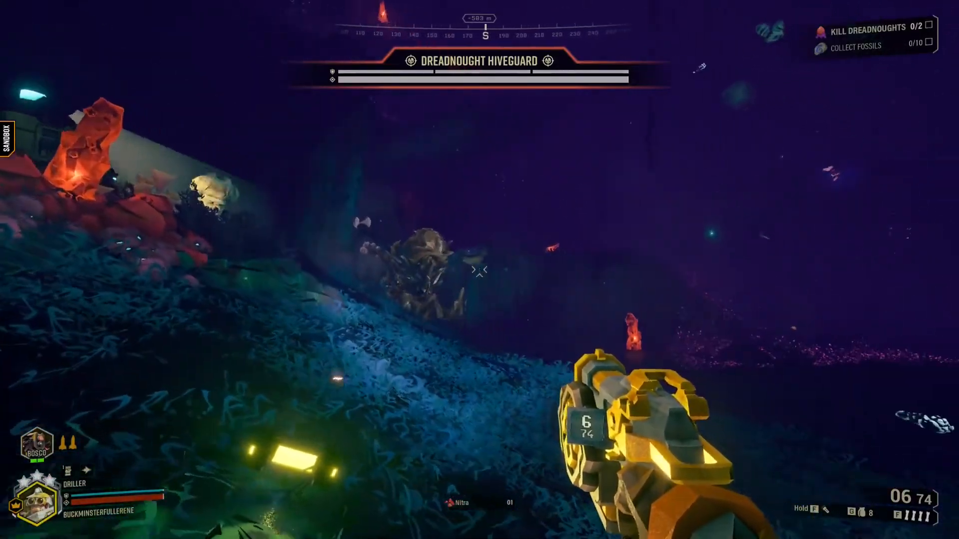
pyautogui.press('a')
pyautogui.press('w')
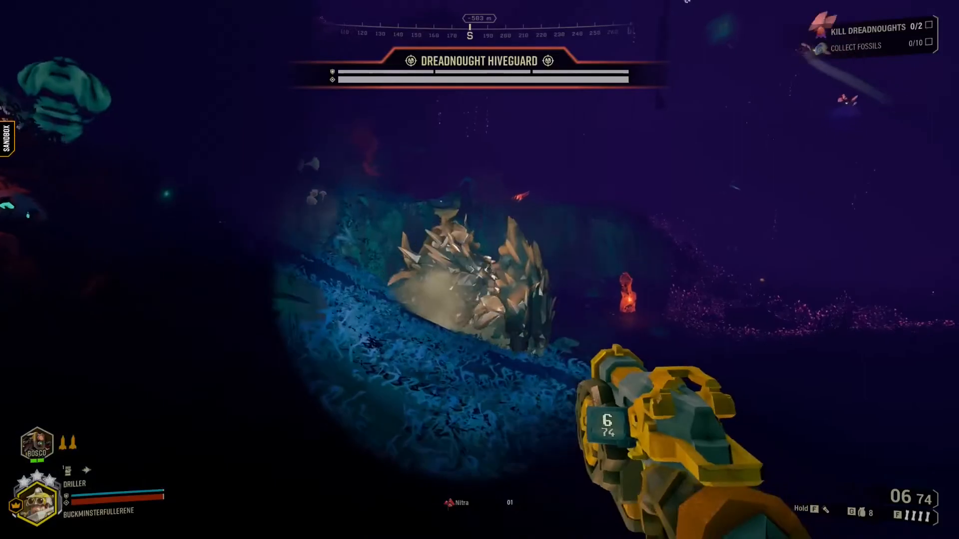
pyautogui.press('a')
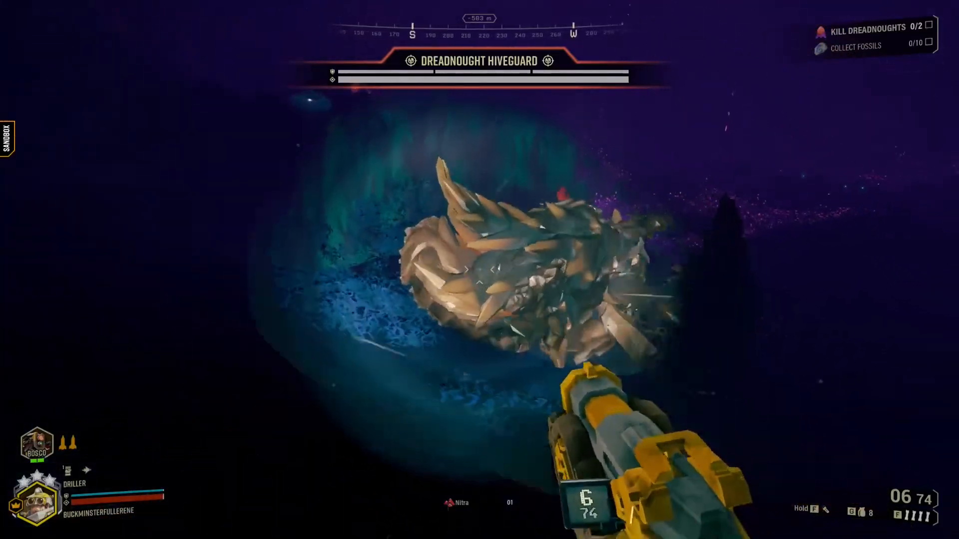
pyautogui.press('a')
pyautogui.press('w')
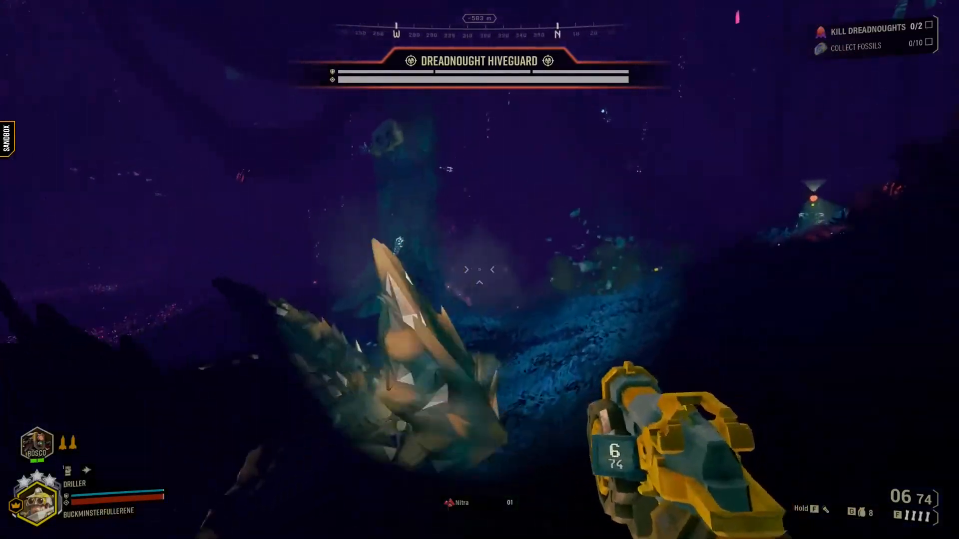
pyautogui.press('w')
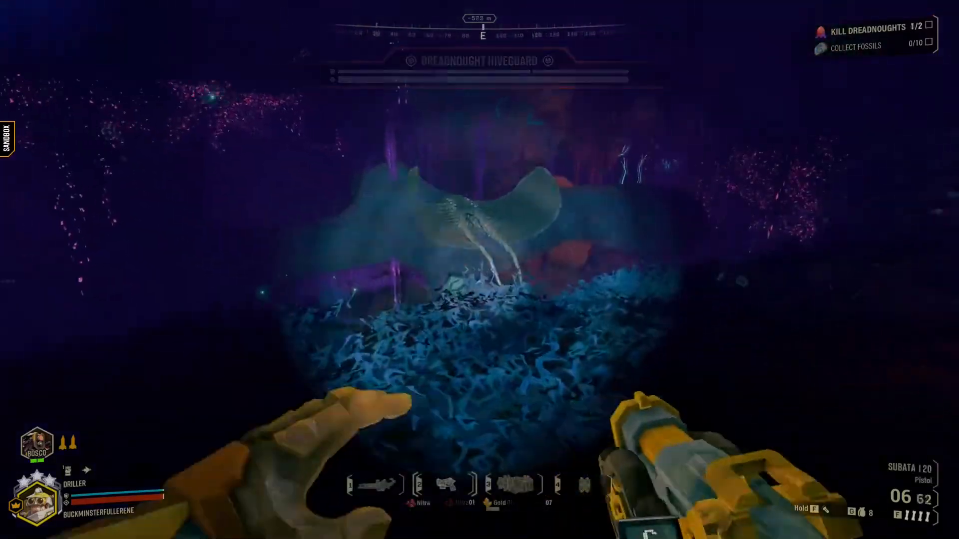
pyautogui.press('w')
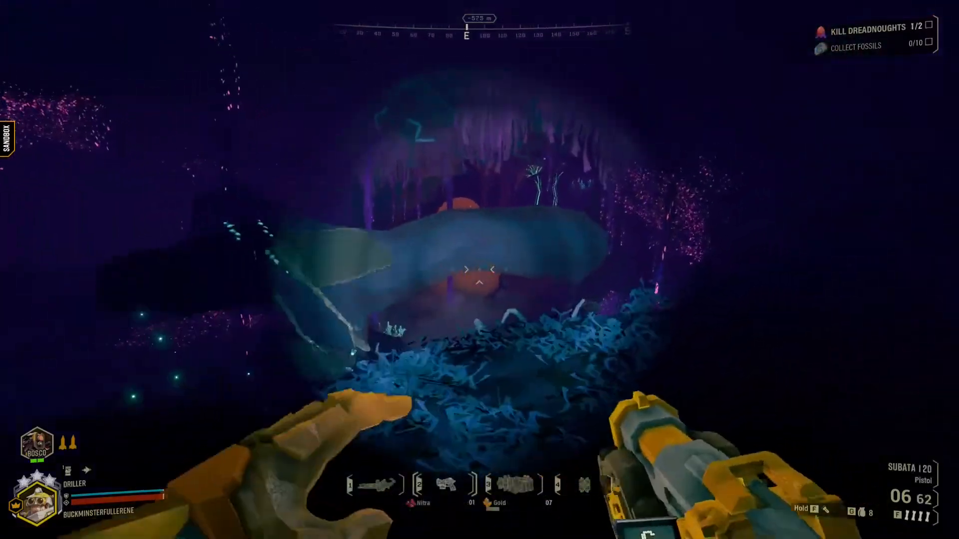
pyautogui.press('w')
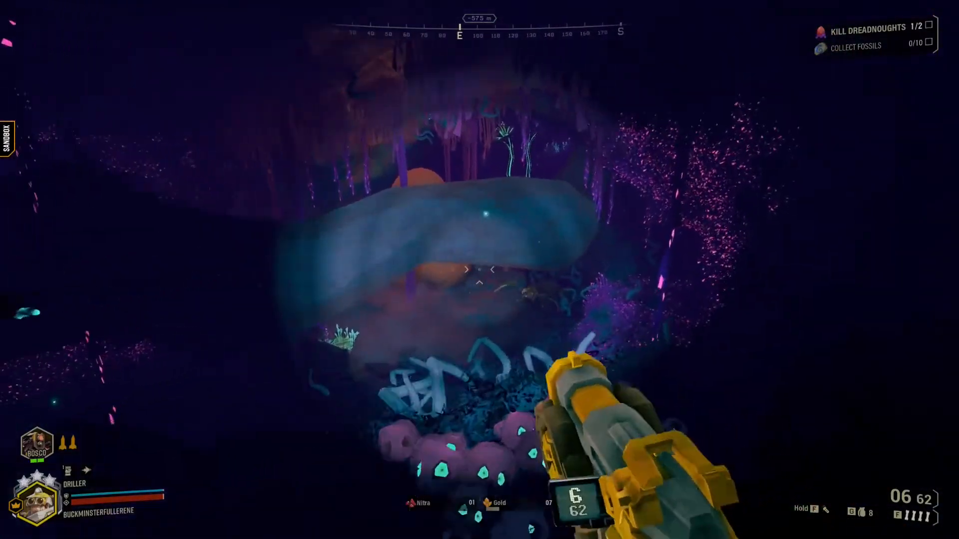
pyautogui.press('s')
pyautogui.click(479, 269)
pyautogui.click(479, 270)
pyautogui.click(479, 270)
pyautogui.click(480, 270)
pyautogui.click(479, 270)
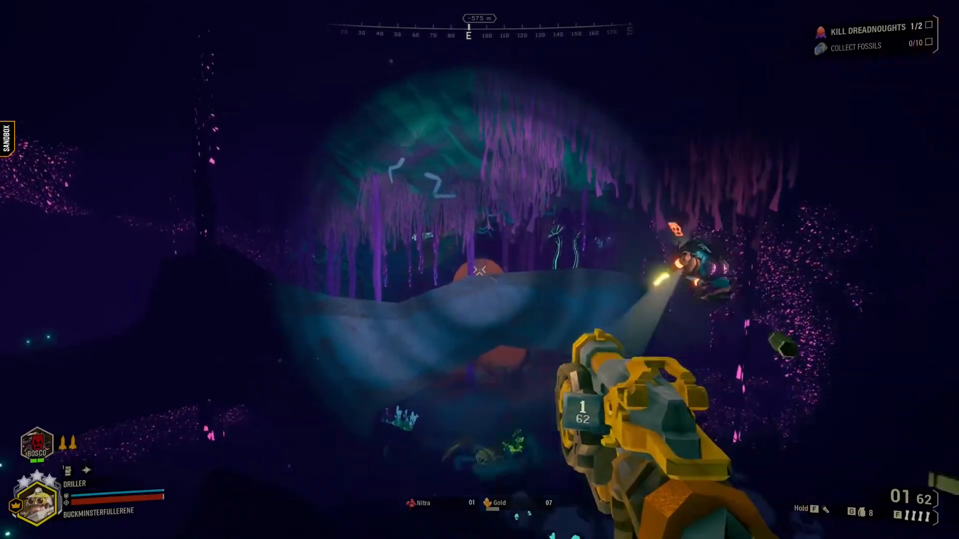
pyautogui.click(479, 270)
pyautogui.press('w')
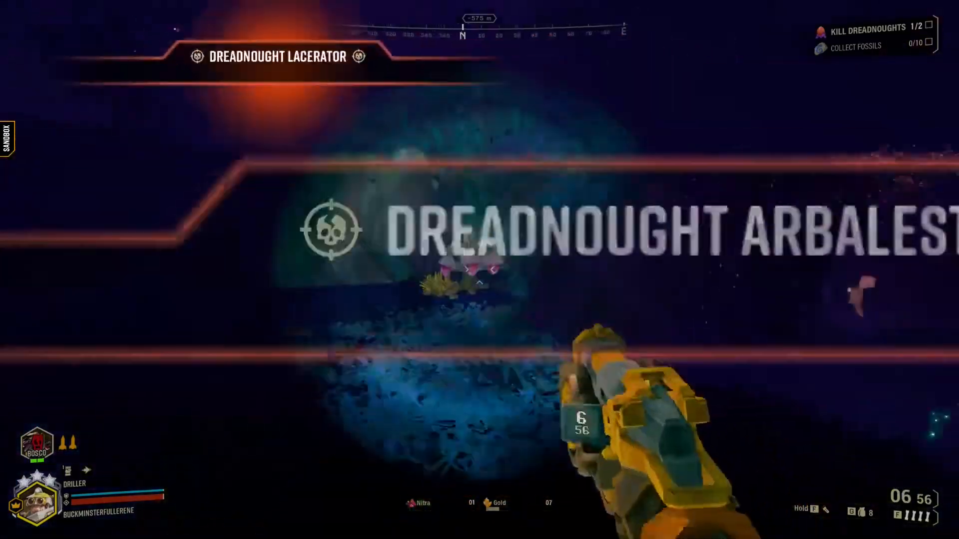
pyautogui.press('w')
pyautogui.press('e')
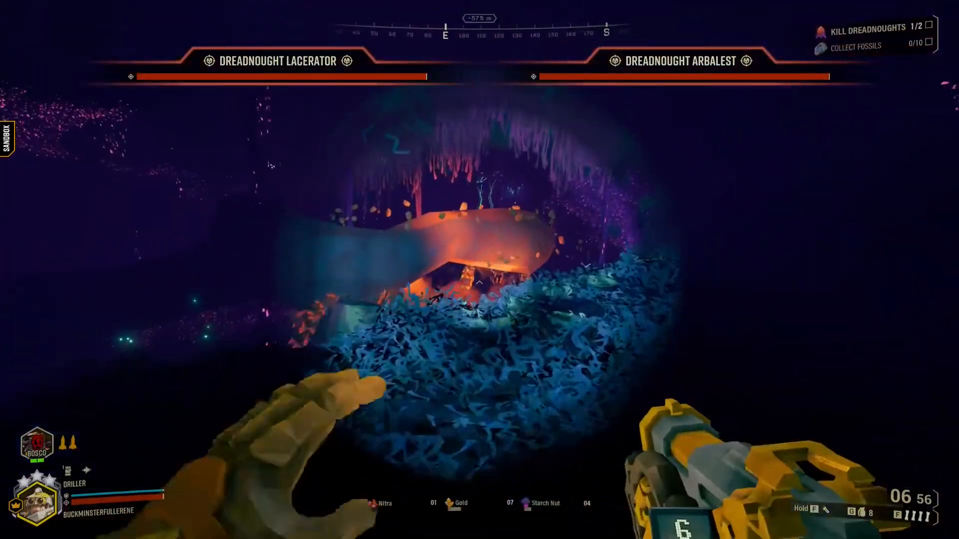
# Check the music volume in the game's audio options during the dreadnought fight and return to the mission
pyautogui.press('4')
pyautogui.press('1')
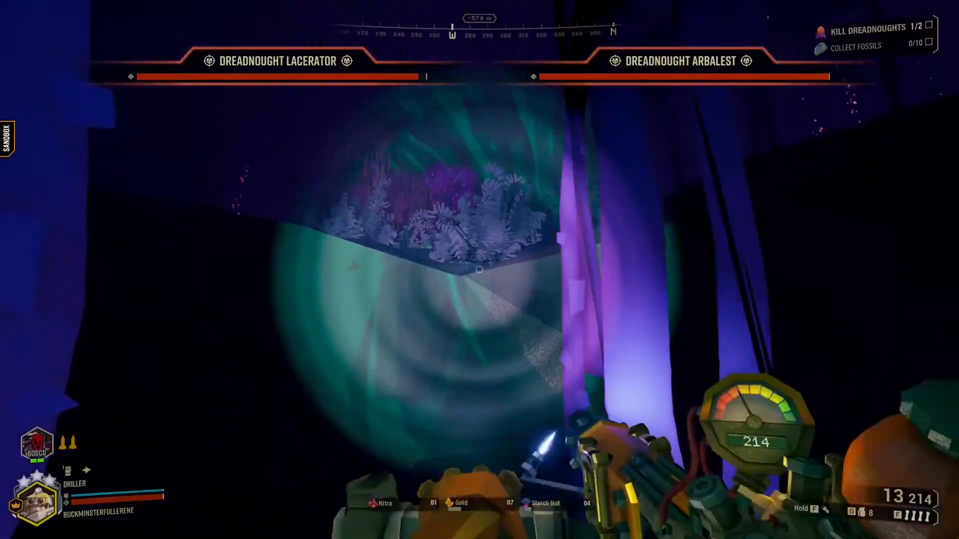
pyautogui.press('Escape')
pyautogui.click(245, 30)
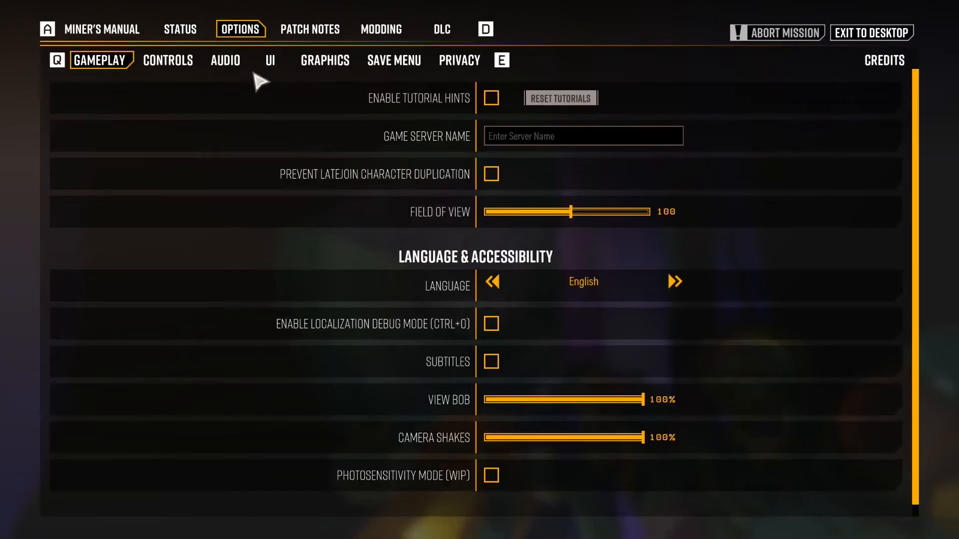
pyautogui.click(240, 64)
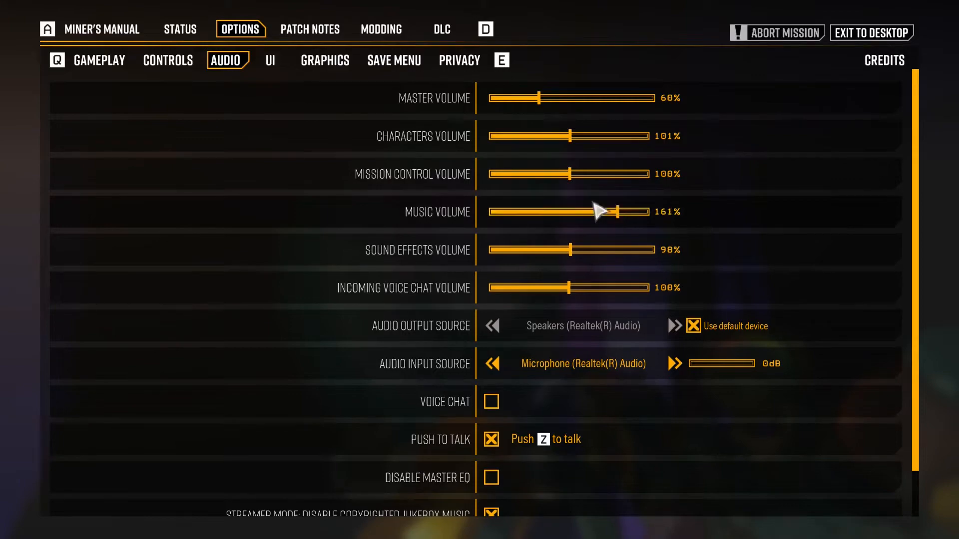
pyautogui.press('Escape')
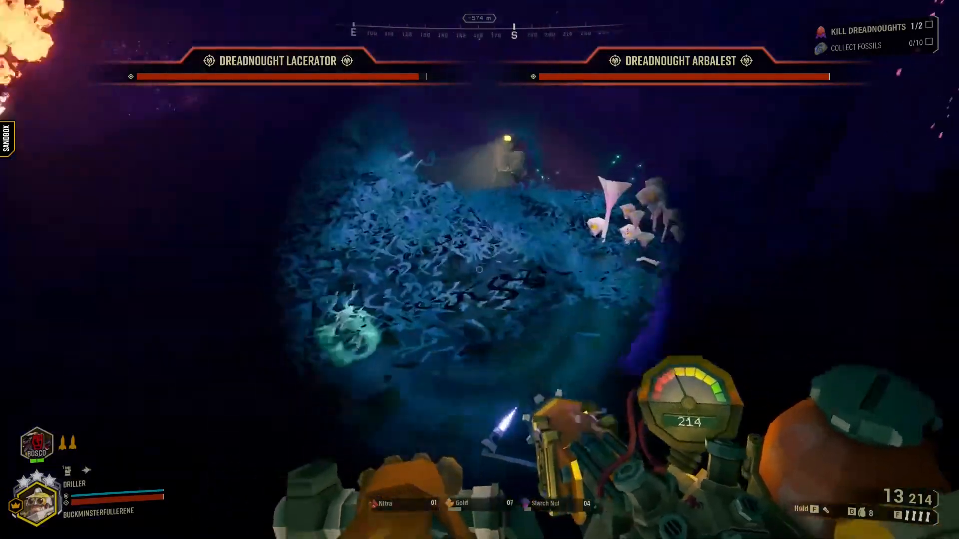
# Fire six pistol shots at the Dreadnought Lacerator, reload, and keep moving while the boss music plays
pyautogui.press('2')
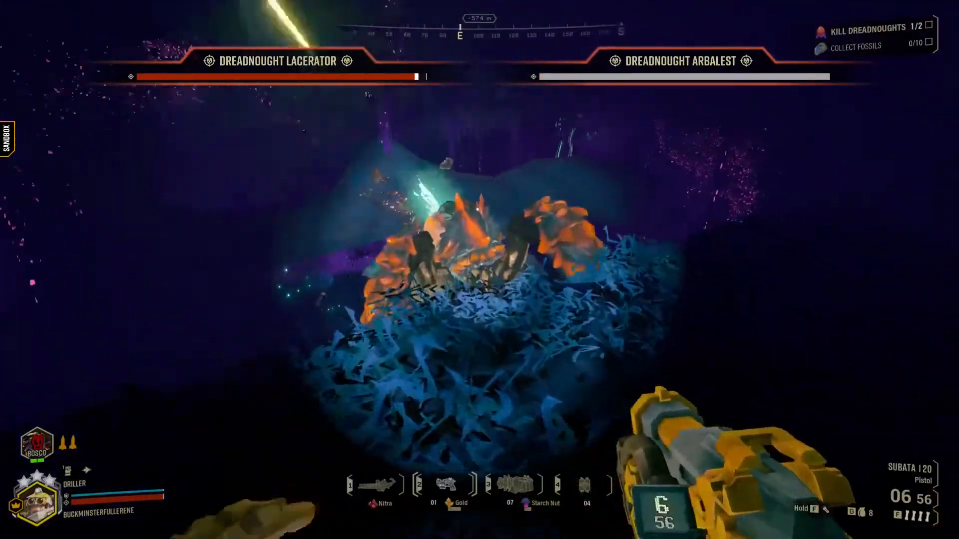
pyautogui.click(480, 270)
pyautogui.click(480, 270)
pyautogui.click(479, 270)
pyautogui.click(480, 269)
pyautogui.click(480, 270)
pyautogui.click(480, 270)
pyautogui.press('r')
pyautogui.hotkey('shift', 'w')
pyautogui.press('w')
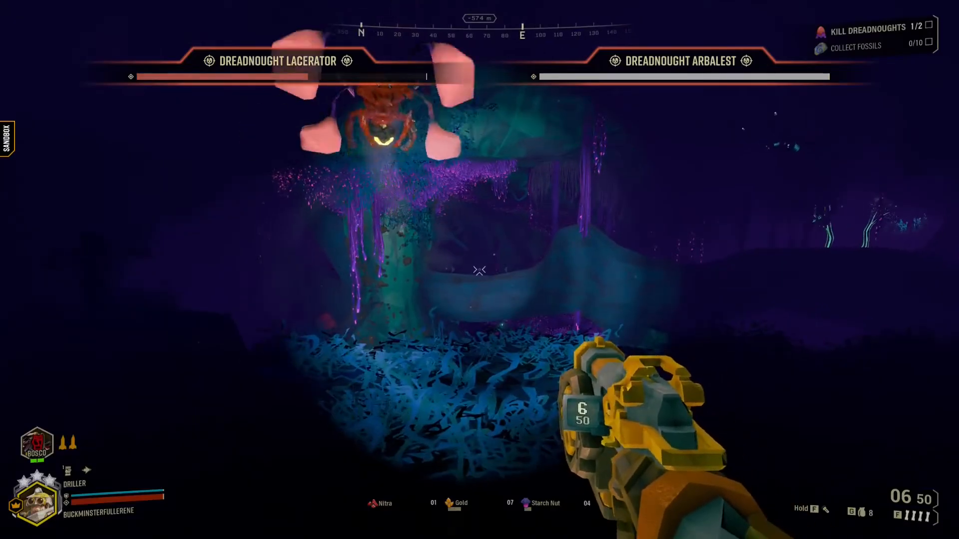
# Exit the game to the desktop and return to the Unreal Editor
pyautogui.press('Escape')
pyautogui.click(836, 33)
pyautogui.click(430, 324)
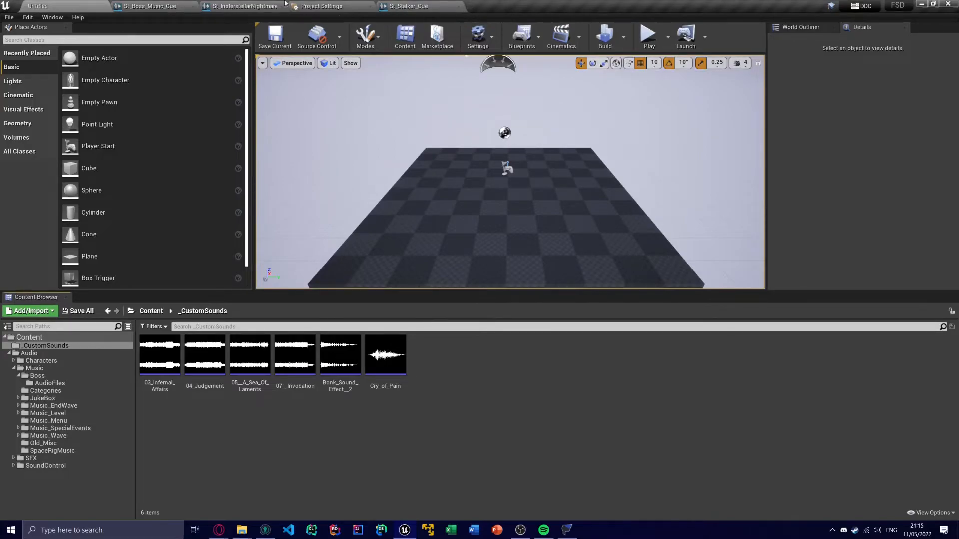
# In St_Boss_Music_Cue, examine the St_Nova_Master_1 wave player's settings and the cue's overall sound properties
pyautogui.click(150, 5)
pyautogui.click(288, 163)
pyautogui.moveTo(288, 163); pyautogui.dragTo(311, 154, button='right')
pyautogui.click(354, 187)
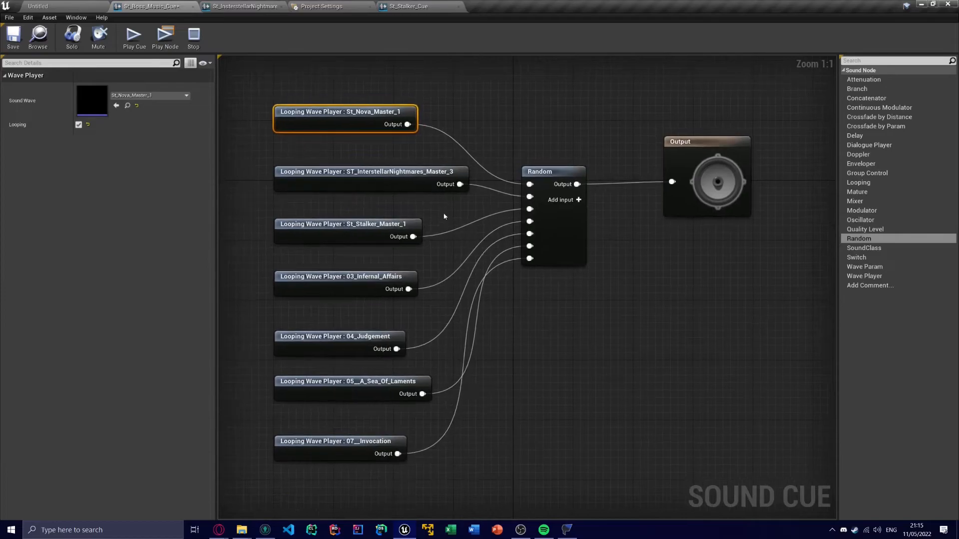
pyautogui.click(445, 214)
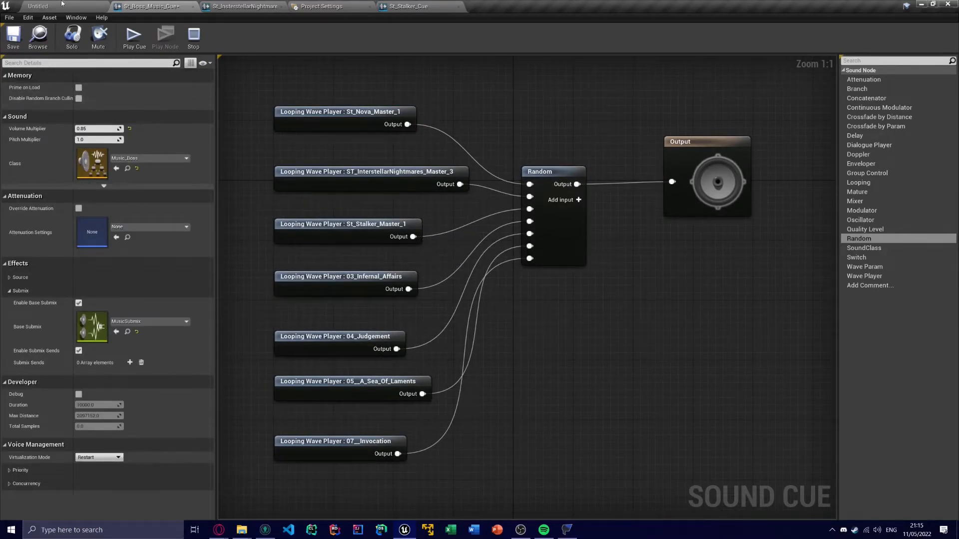
# Open the 05__A_Sea_Of_Laments sound wave from _CustomSounds, reset its volume to 1.0, save it and close it
pyautogui.click(38, 6)
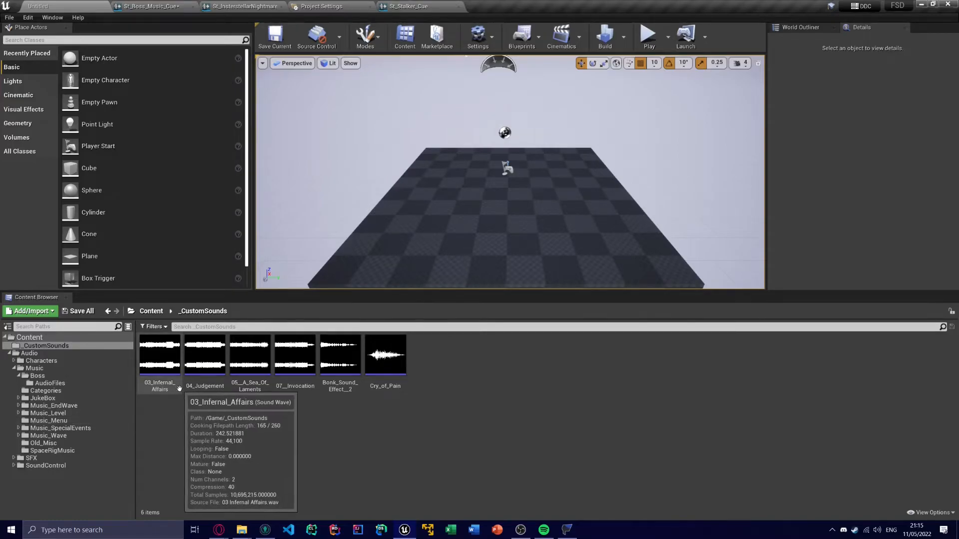
pyautogui.doubleClick(233, 390)
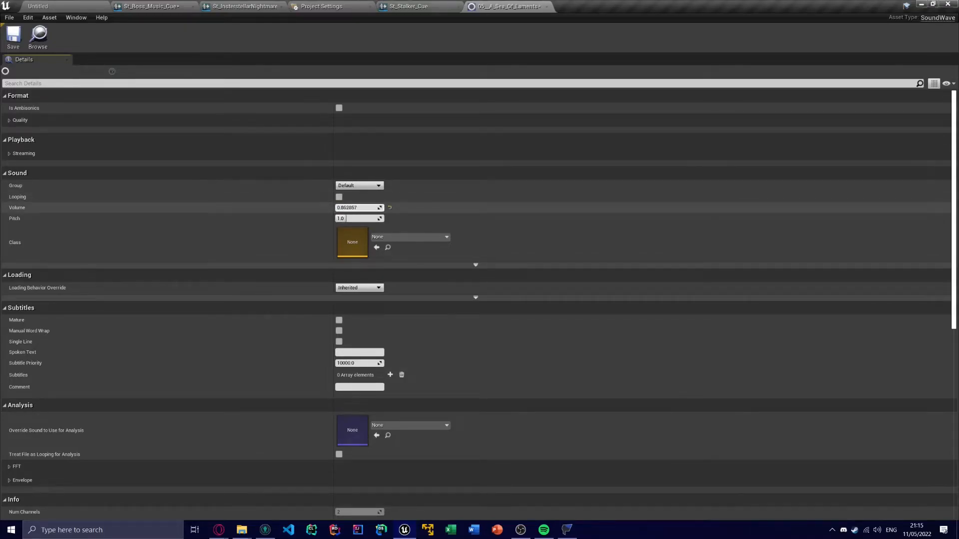
pyautogui.click(390, 208)
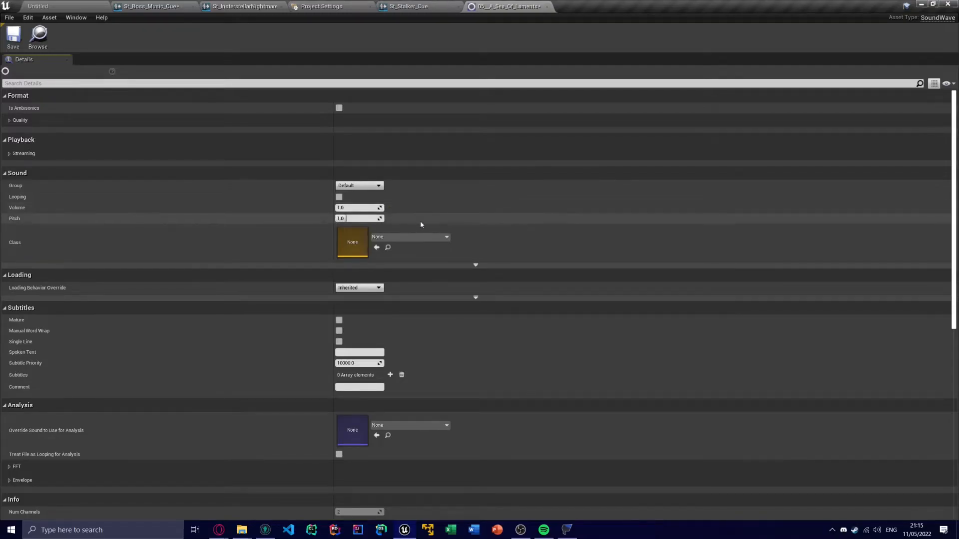
pyautogui.click(14, 40)
pyautogui.click(547, 6)
# In St_Stalker_Cue, insert a Modulator node between the St_Nova_Master_1 wave player and the Random node, and view its pitch and volume ranges
pyautogui.moveTo(375, 231); pyautogui.dragTo(376, 203, button='right')
pyautogui.moveTo(351, 185); pyautogui.dragTo(399, 184)
pyautogui.write('mo')
pyautogui.press('Return')
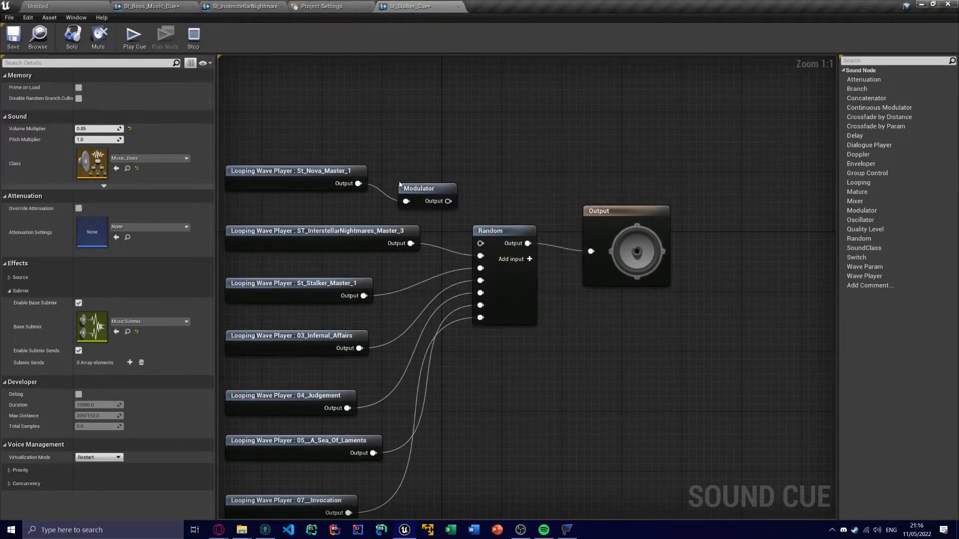
pyautogui.moveTo(448, 201); pyautogui.dragTo(480, 243)
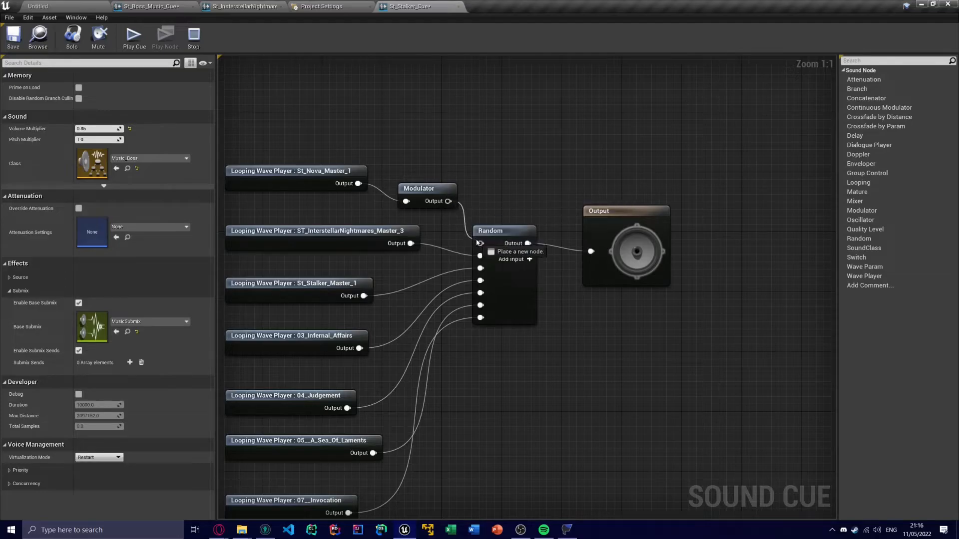
pyautogui.click(428, 190)
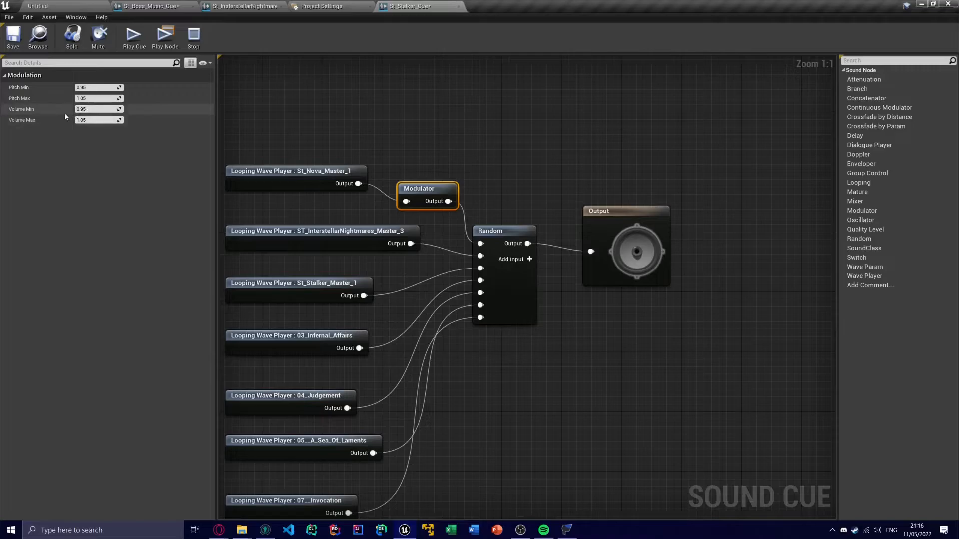
# Delete the Modulator node and reconnect the St_Nova_Master_1 wave player directly to the Random node
pyautogui.moveTo(294, 125); pyautogui.dragTo(349, 124, button='right')
pyautogui.click(440, 146)
pyautogui.click(457, 183)
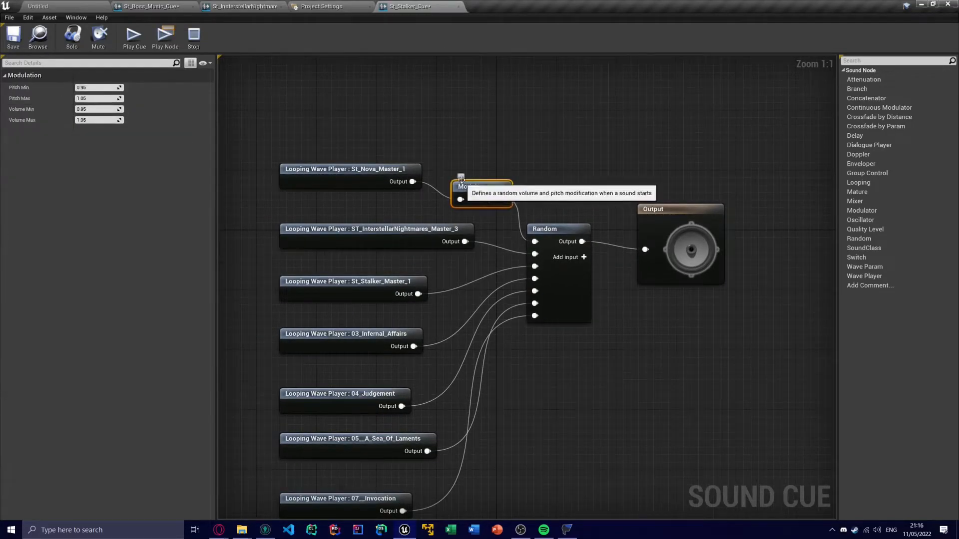
pyautogui.press('Delete')
pyautogui.moveTo(413, 181); pyautogui.dragTo(495, 232)
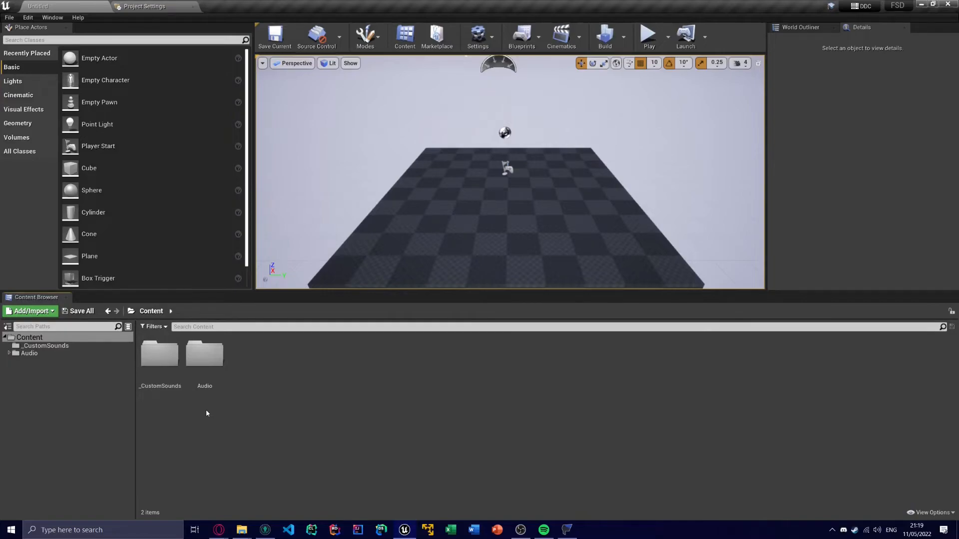
# Import all eight .wav tracks from the Audio Guide Tutorial's Audio/Jukebox folder into Content/Audio/Music/JukeBox/TRJMusic
pyautogui.click(10, 354)
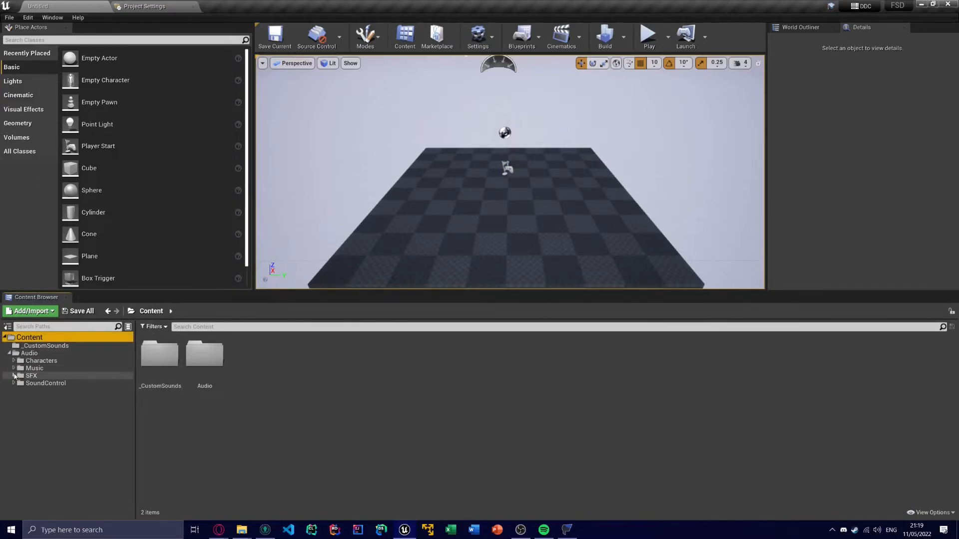
pyautogui.click(14, 369)
pyautogui.click(43, 390)
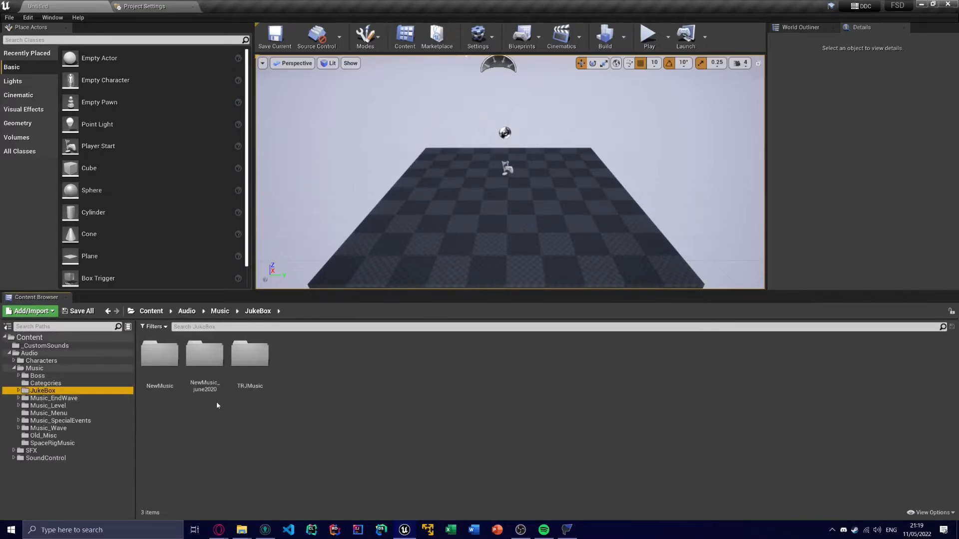
pyautogui.doubleClick(250, 375)
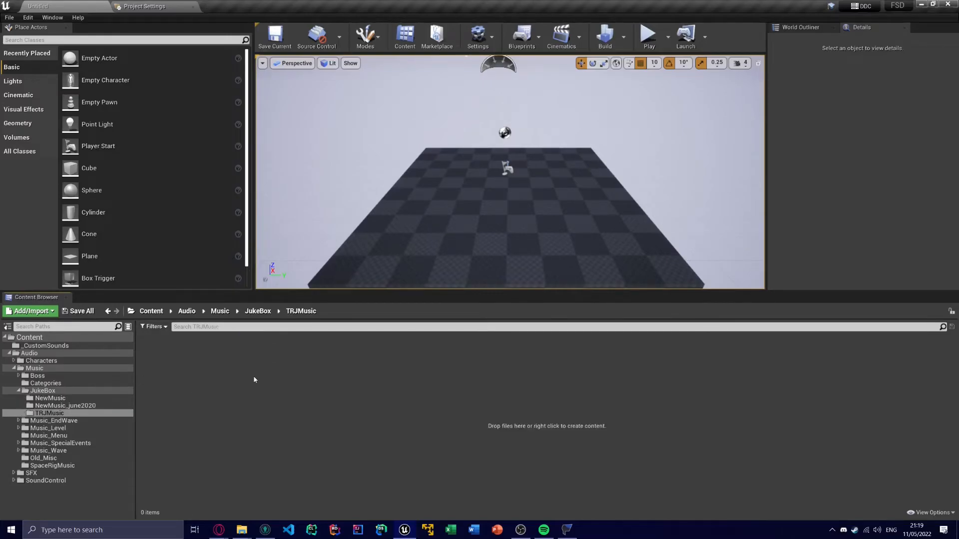
pyautogui.click(42, 312)
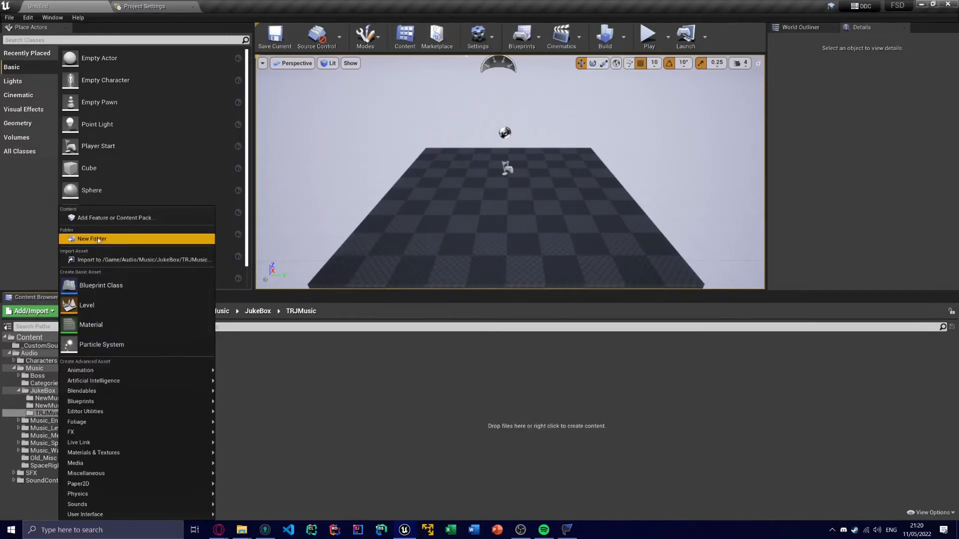
pyautogui.click(110, 260)
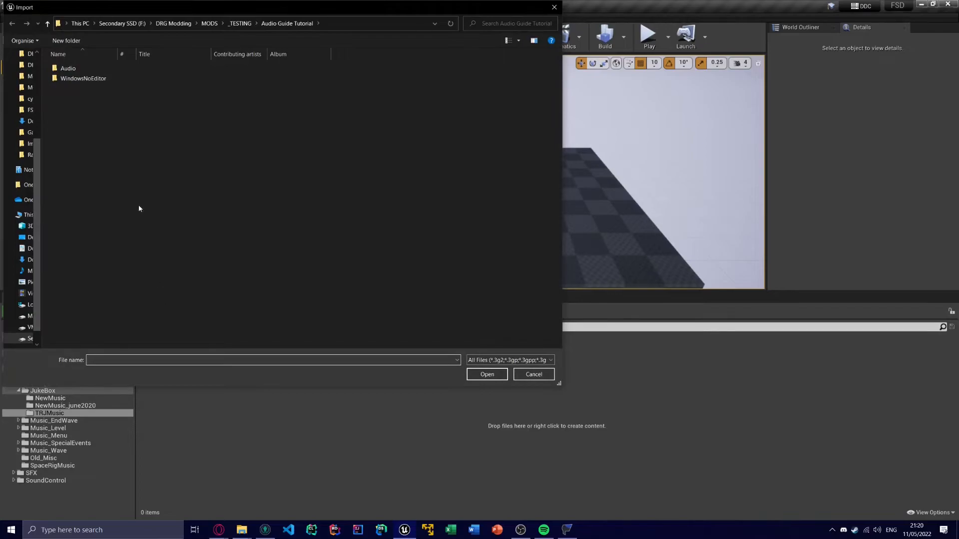
pyautogui.doubleClick(179, 70)
pyautogui.doubleClick(178, 70)
pyautogui.moveTo(142, 181); pyautogui.dragTo(133, 72)
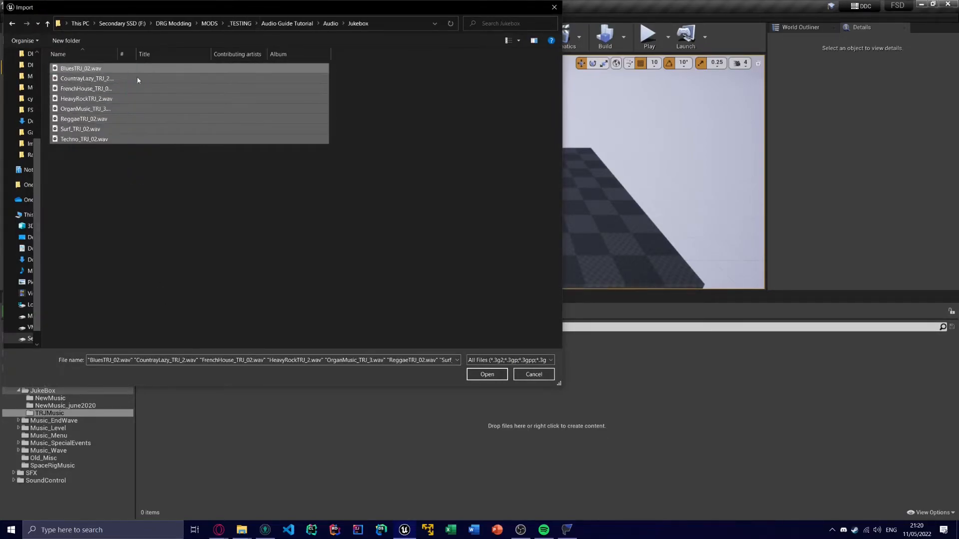
pyautogui.click(474, 375)
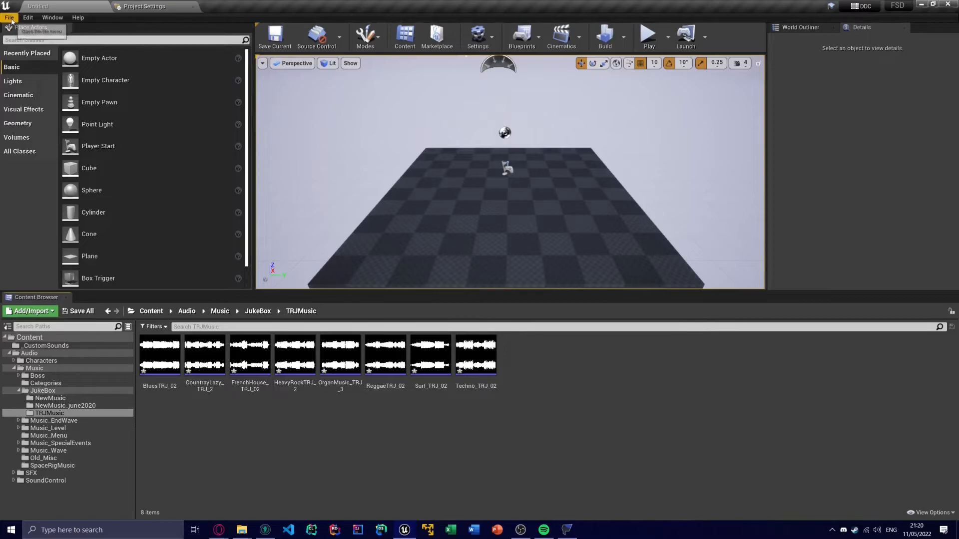
# Switch to FModel and inspect the original BluesTRJ_02.uasset in the Audio/Music/JukeBox/TRJMusic folder to compare it with the imported track
pyautogui.click(159, 355)
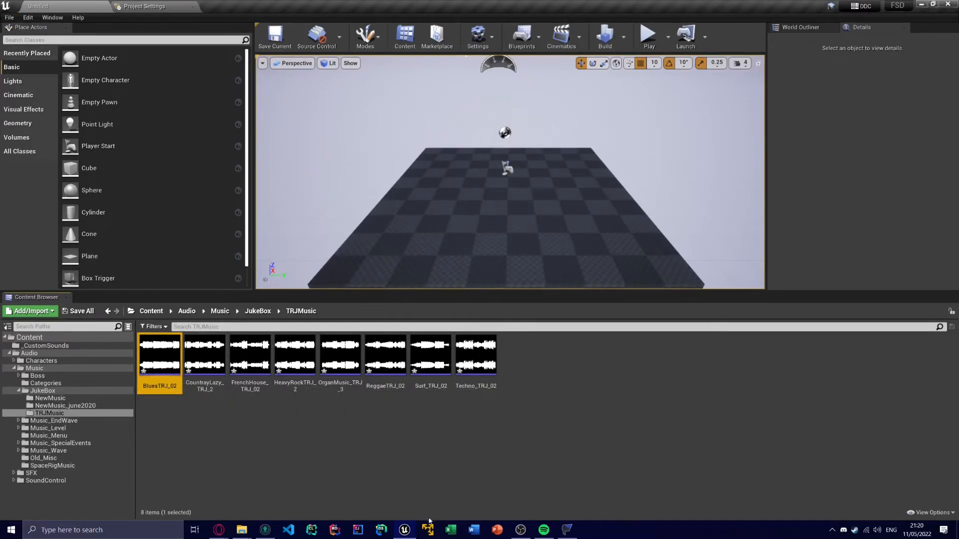
pyautogui.click(566, 530)
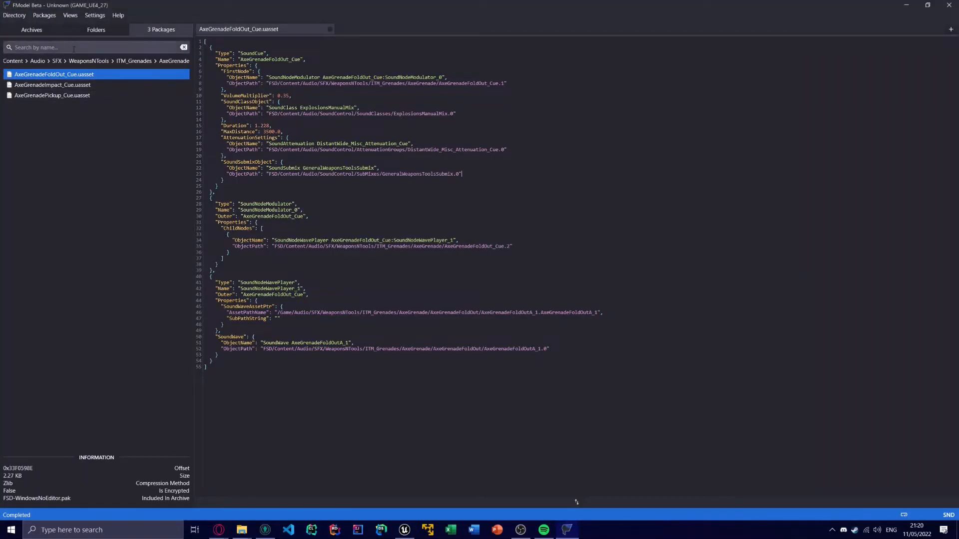
pyautogui.click(38, 61)
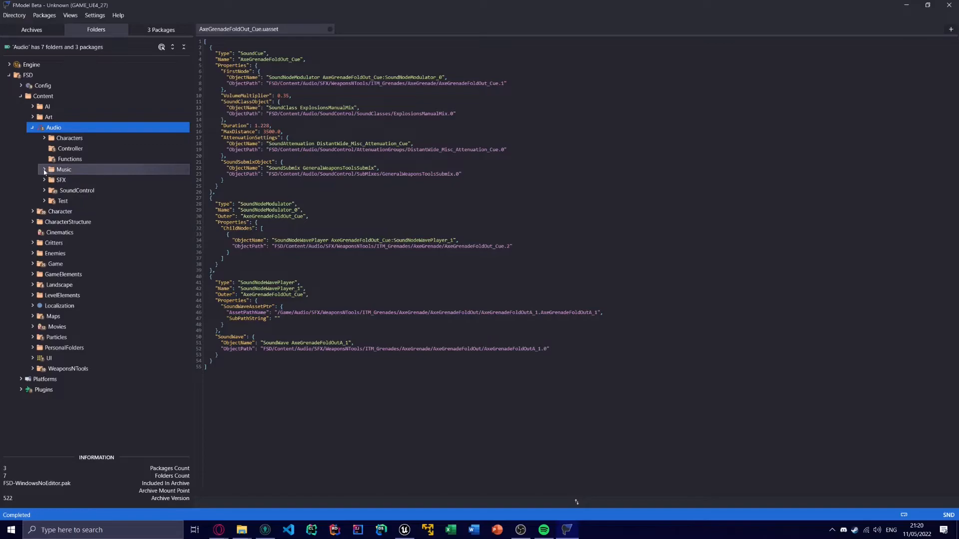
pyautogui.click(44, 169)
pyautogui.click(59, 200)
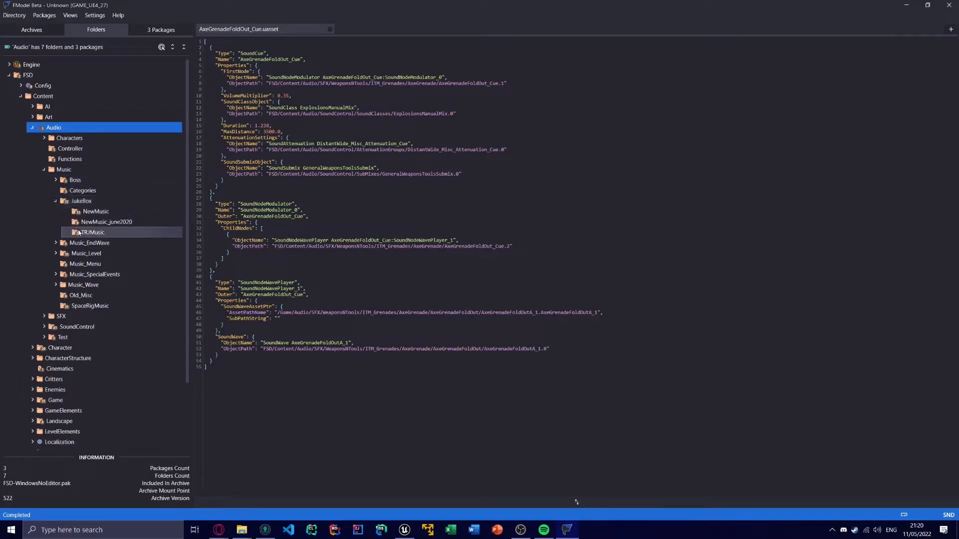
pyautogui.click(88, 232)
pyautogui.click(160, 30)
pyautogui.click(45, 148)
pyautogui.click(62, 106)
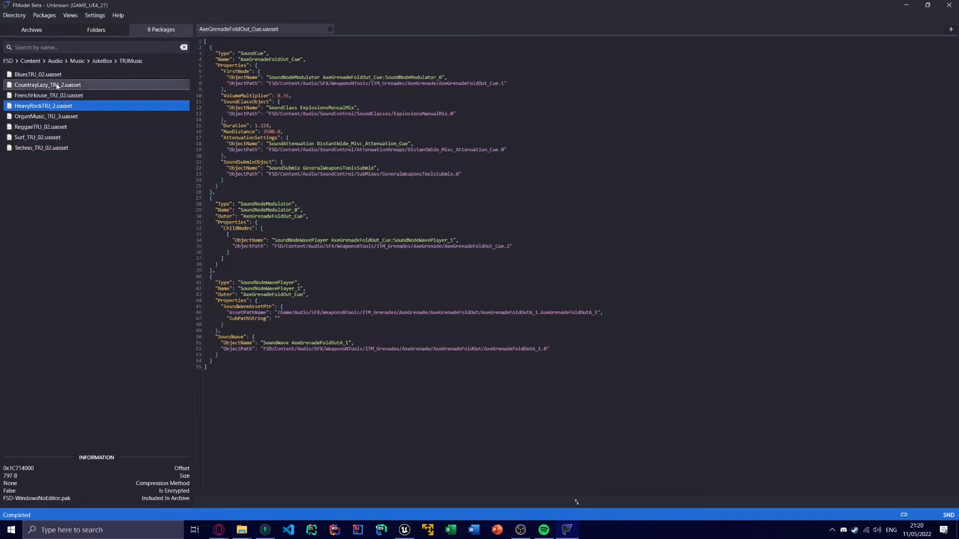
pyautogui.doubleClick(38, 74)
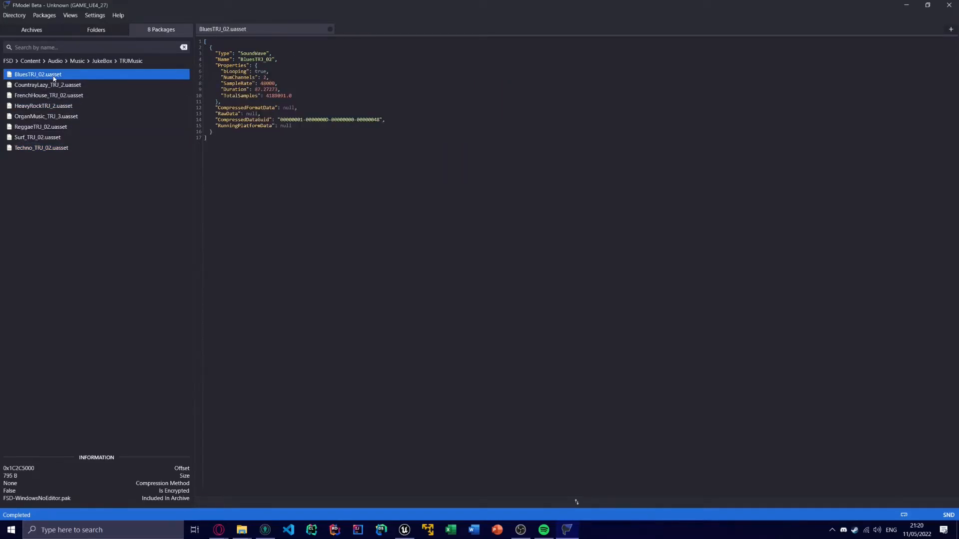
pyautogui.click(907, 5)
# Back in the Unreal Editor, save all the newly imported TRJMusic tracks
pyautogui.click(404, 418)
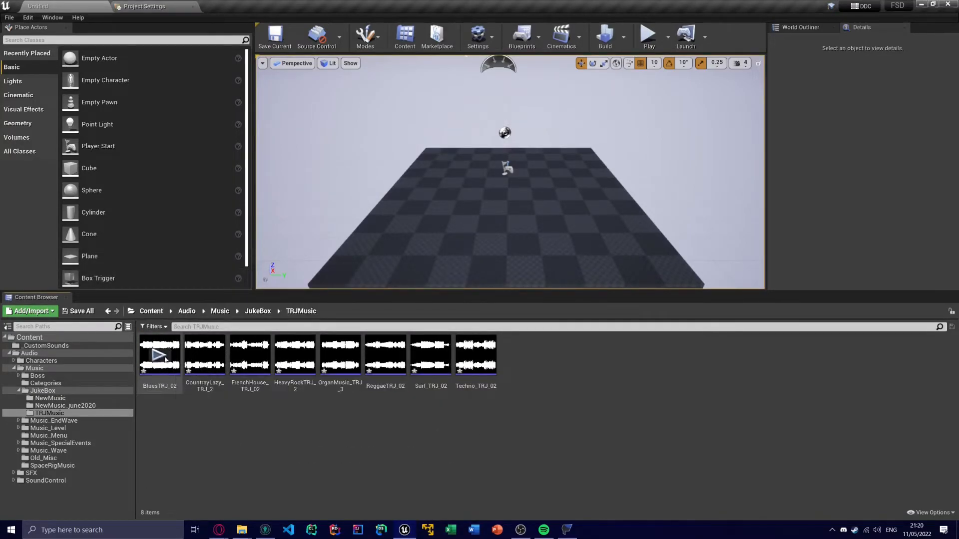
pyautogui.click(10, 18)
pyautogui.click(41, 95)
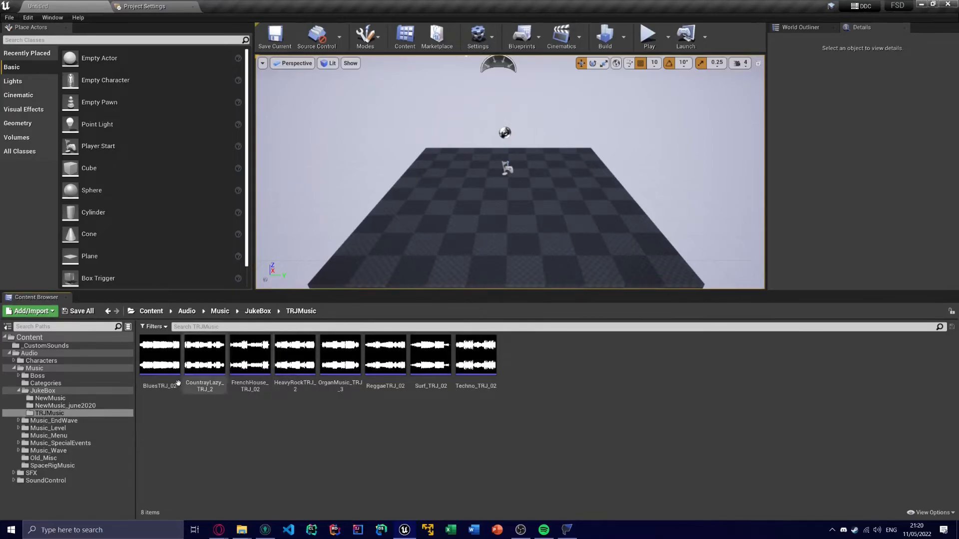
# Examine the directories to never cook and the related options in the project's packaging settings
pyautogui.moveTo(177, 386)
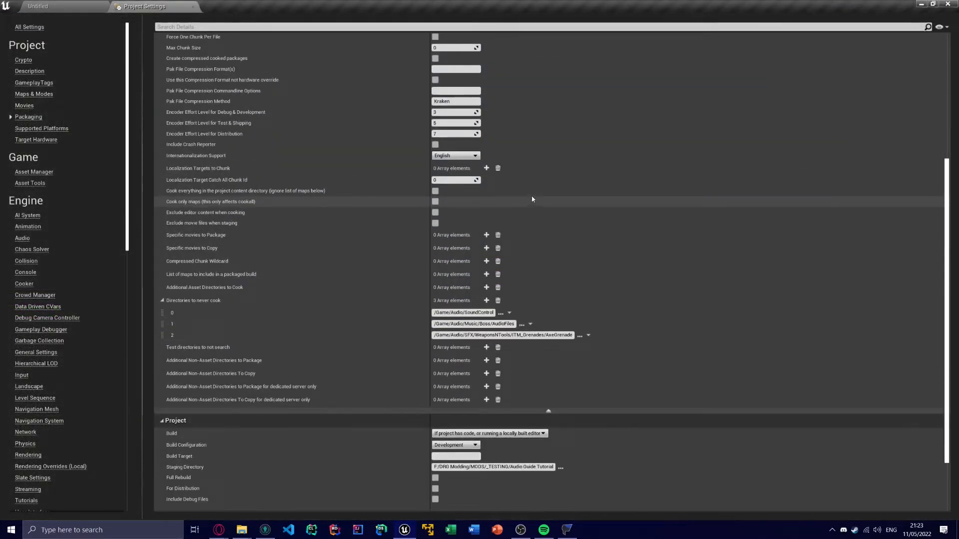
pyautogui.scroll(3, 529, 182)
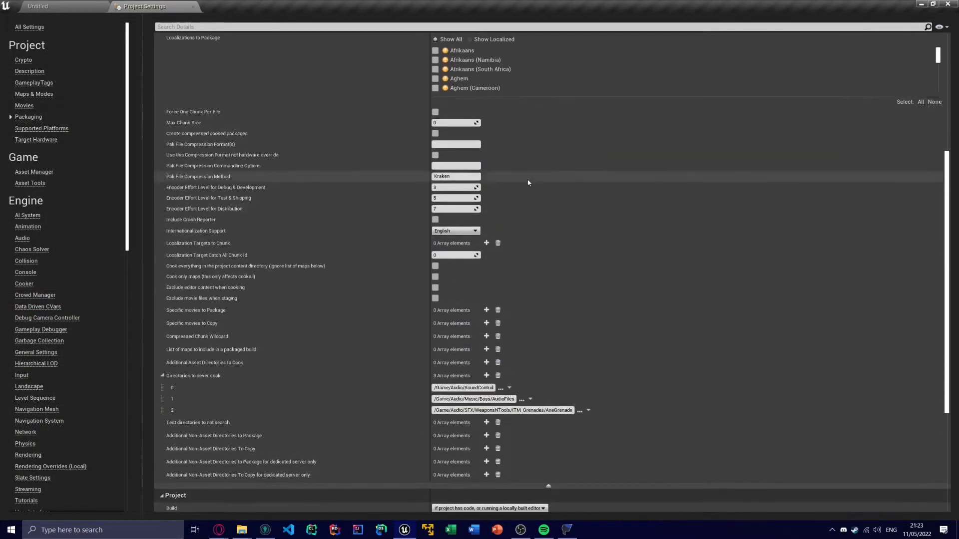
pyautogui.scroll(-2, 528, 186)
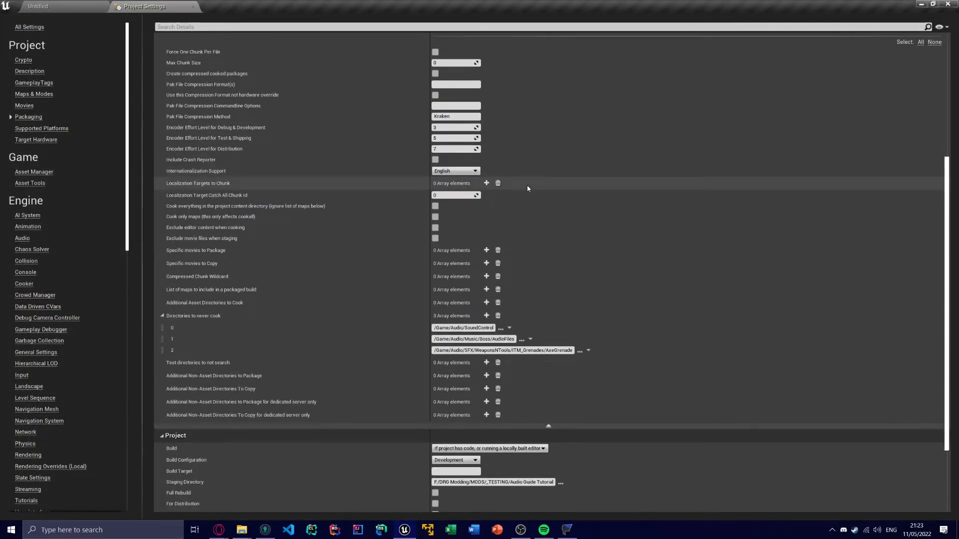
# Add the Content/Audio/Music/Boss folder to the directories to never cook
pyautogui.click(486, 315)
pyautogui.click(469, 363)
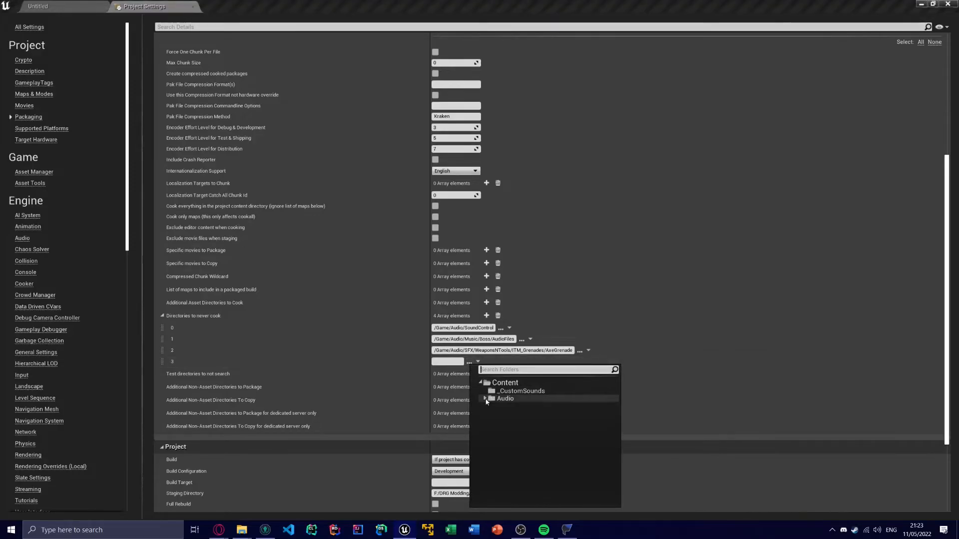
pyautogui.click(485, 399)
pyautogui.click(490, 414)
pyautogui.click(512, 421)
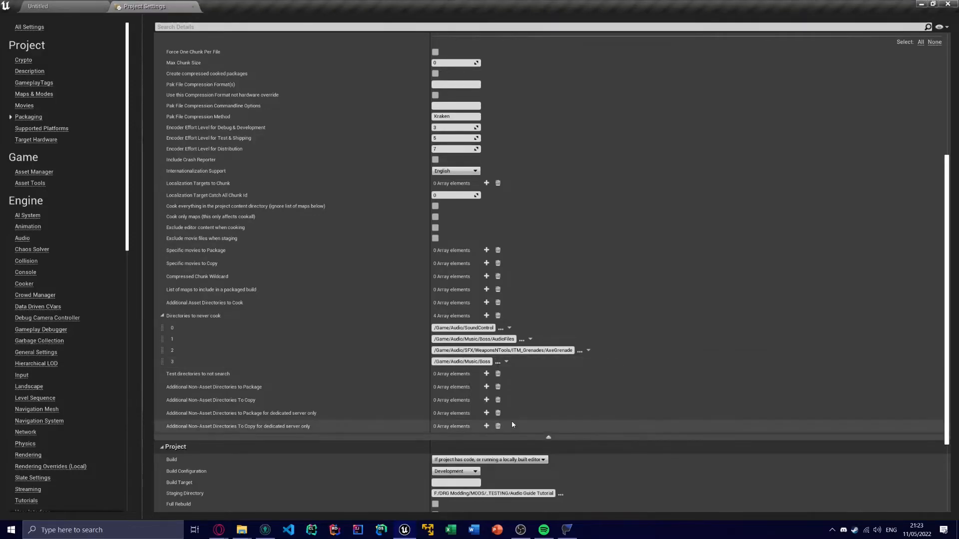
# Add the _CustomSounds folder as another entry in the directories to never cook
pyautogui.click(487, 315)
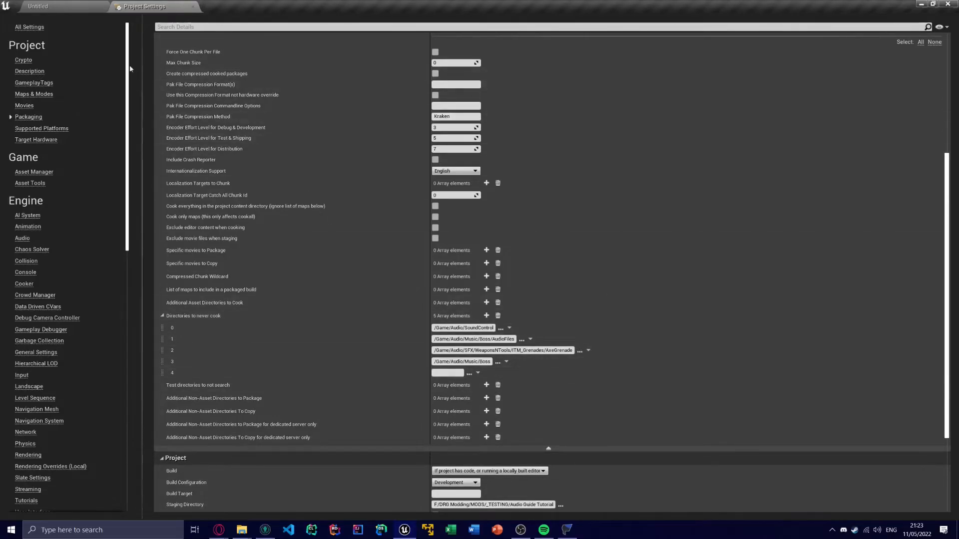
pyautogui.click(61, 9)
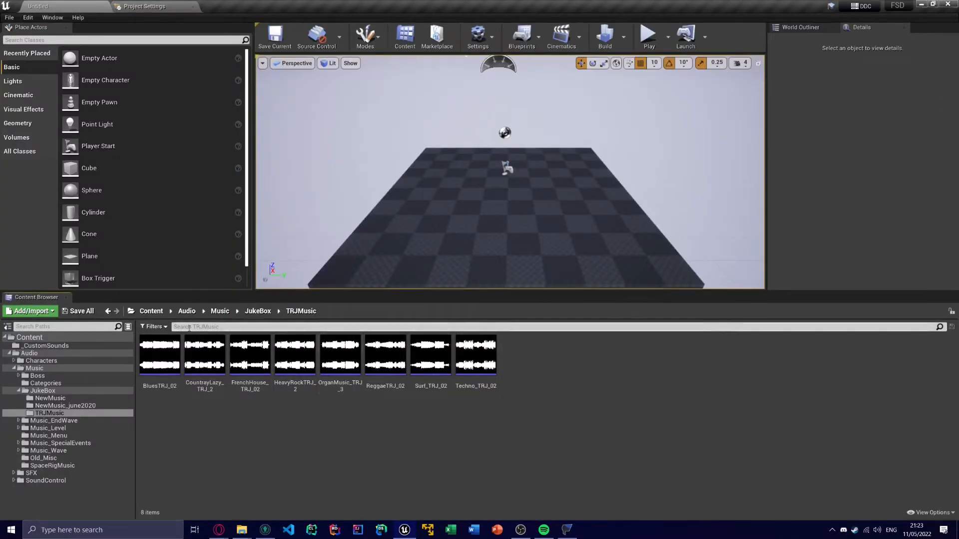
pyautogui.click(153, 7)
pyautogui.click(469, 374)
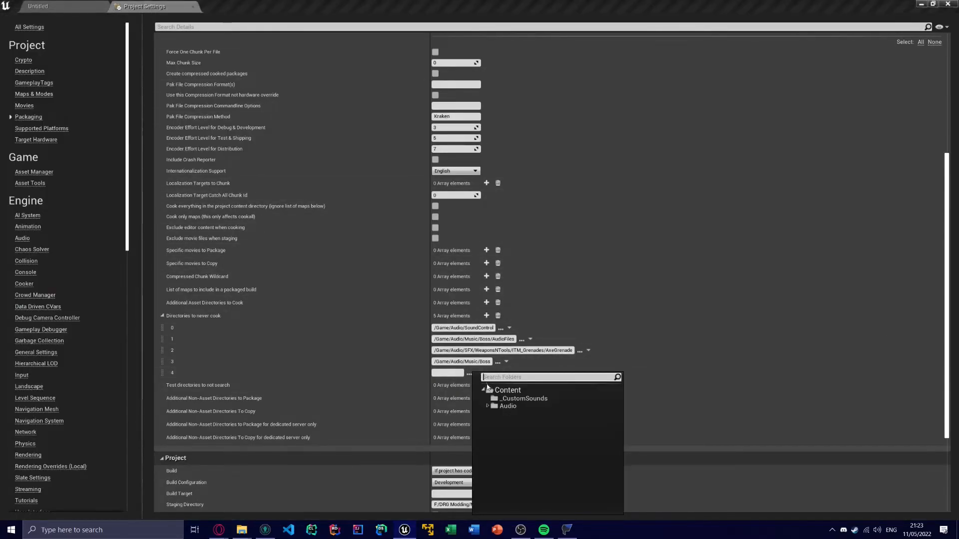
pyautogui.click(509, 400)
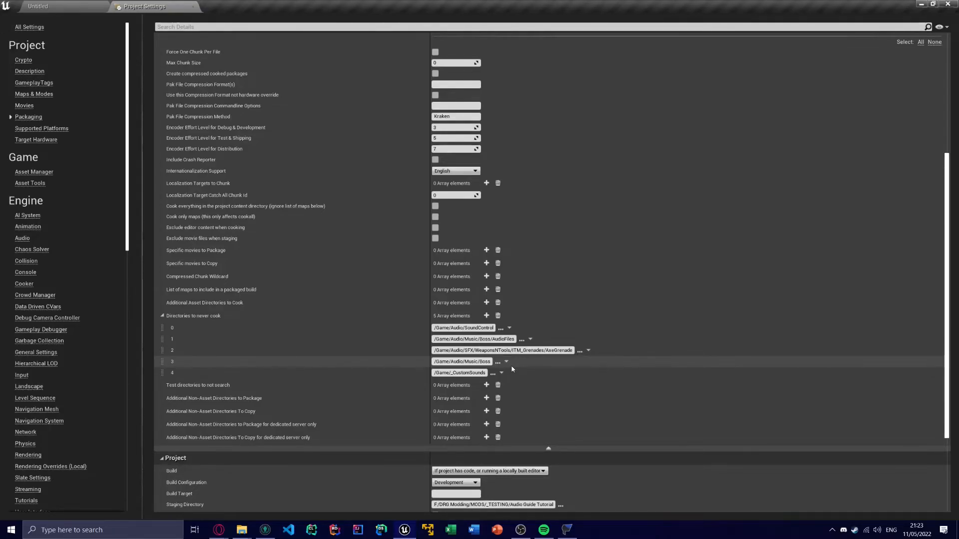
# Review the sounds stored in the Content/_CustomSounds folder in the level editor, including Cry_of_Pain and 05__A_Sea_Of_Laments
pyautogui.click(52, 4)
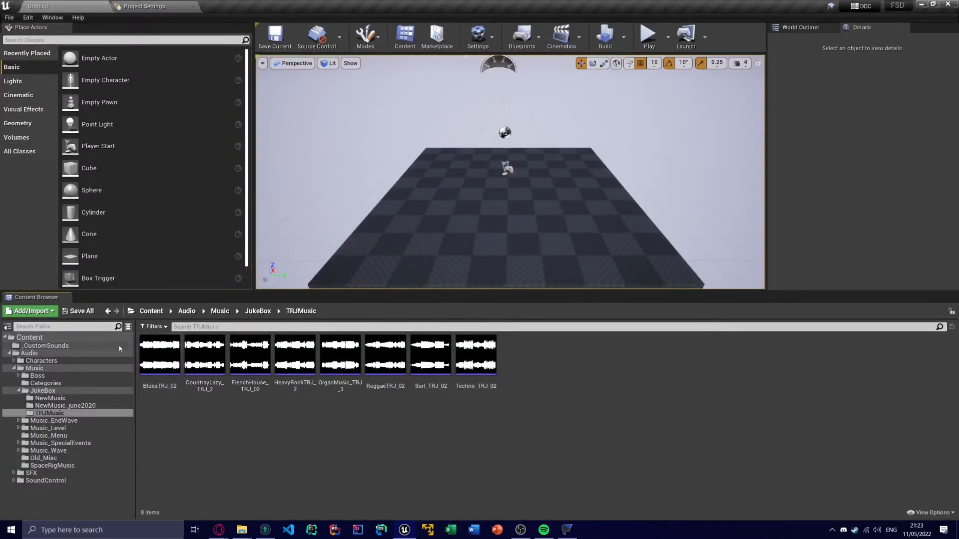
pyautogui.click(46, 345)
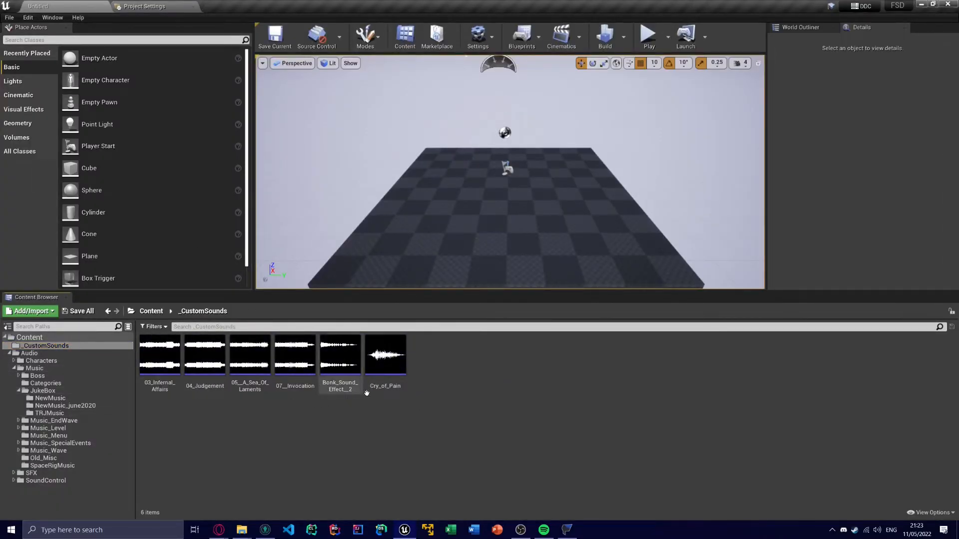
pyautogui.click(391, 385)
pyautogui.keyDown('ctrl'); pyautogui.click(352, 384); pyautogui.keyUp('ctrl')
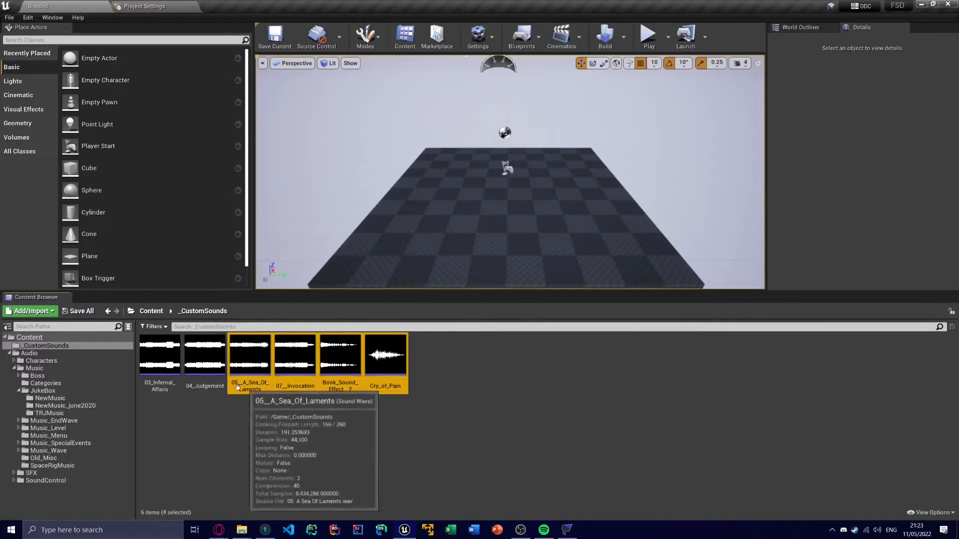
pyautogui.click(254, 422)
# Try out a Boss subfolder inside _CustomSounds and delete it again
pyautogui.hotkey('ctrl', 'shift', 'n')
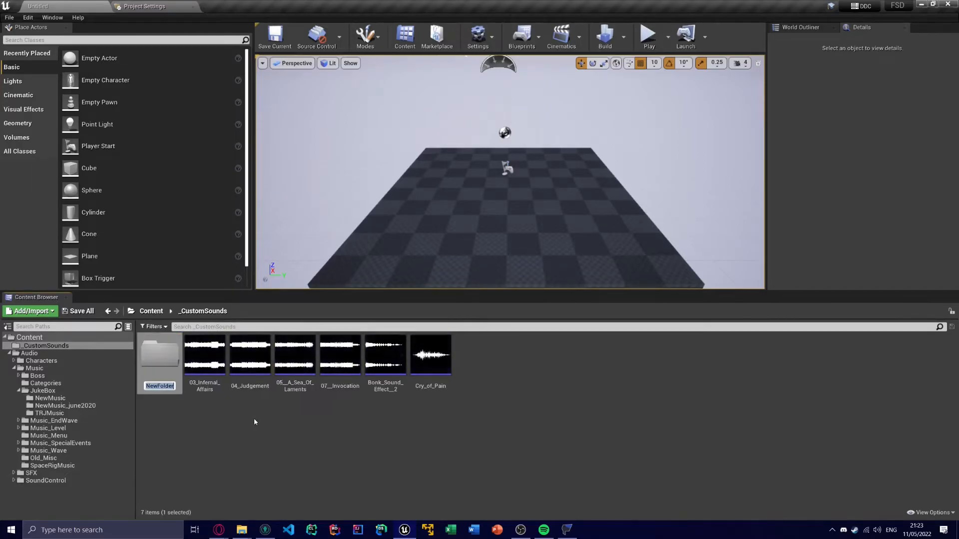
pyautogui.write('Boss')
pyautogui.press('Return')
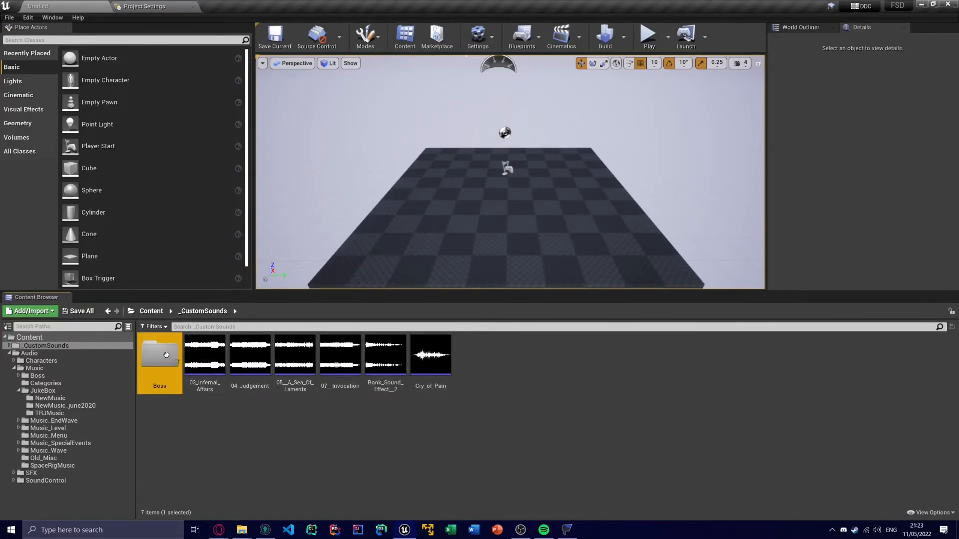
pyautogui.press('Delete')
pyautogui.click(196, 424)
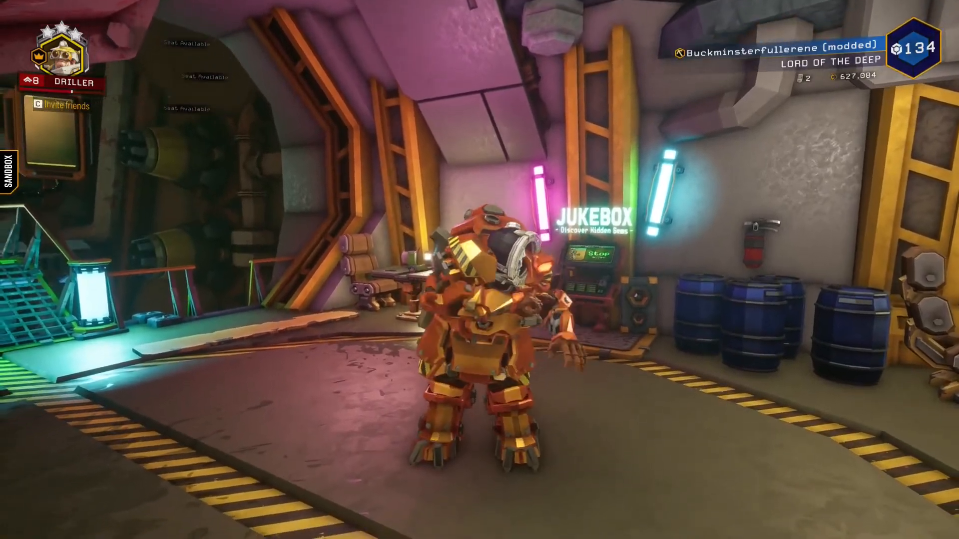
# Switch to the game and check its audio options for the streamer mode setting that disables copyrighted jukebox music
pyautogui.press('Escape')
pyautogui.click(236, 35)
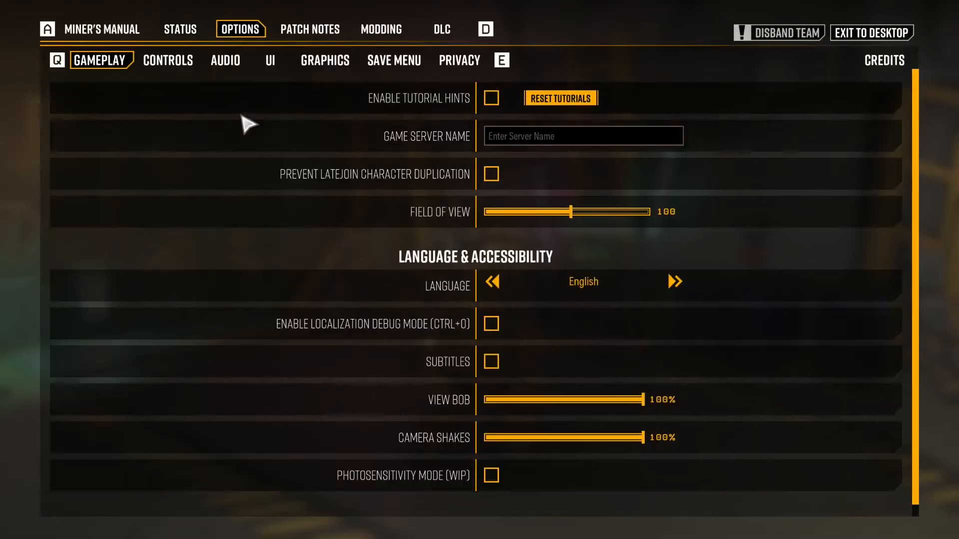
pyautogui.click(230, 68)
pyautogui.scroll(-3, 355, 216)
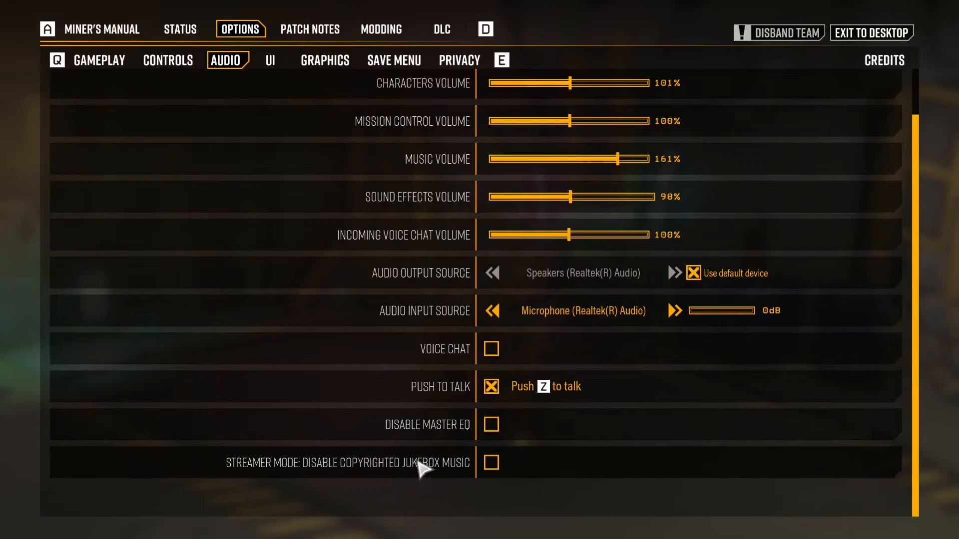
pyautogui.press('Escape')
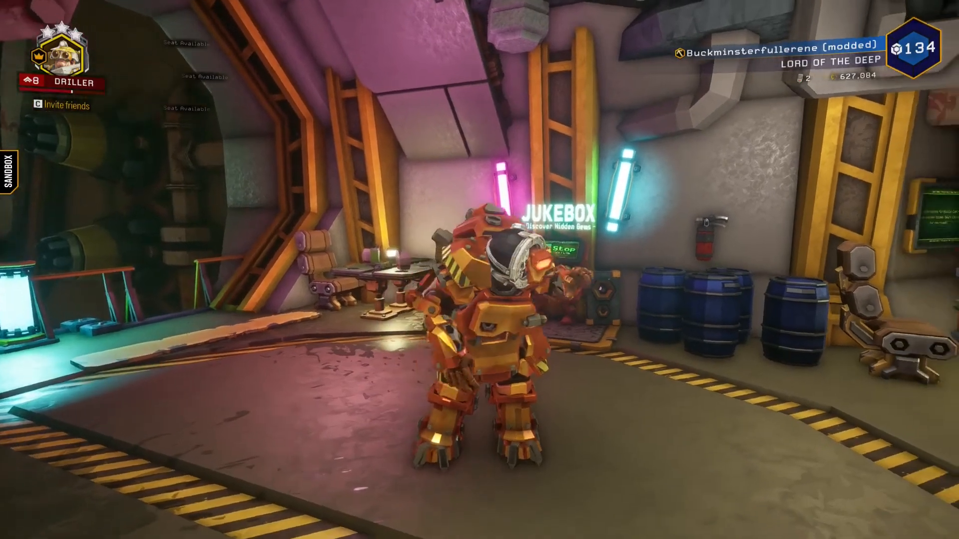
# Walk to the jukebox in the game, start a track, and move around the station to test the playback
pyautogui.press('w')
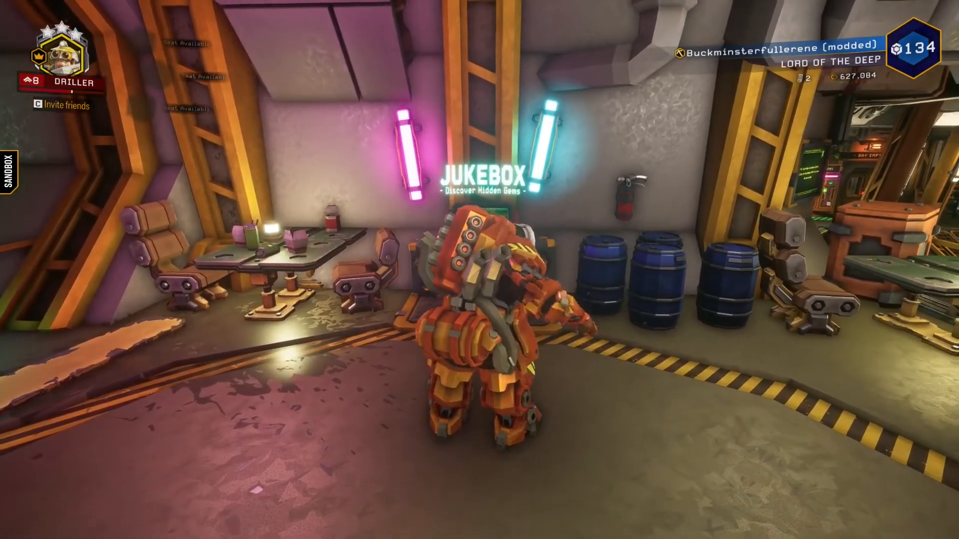
pyautogui.press('e')
pyautogui.press('e')
pyautogui.press('s')
pyautogui.press('w')
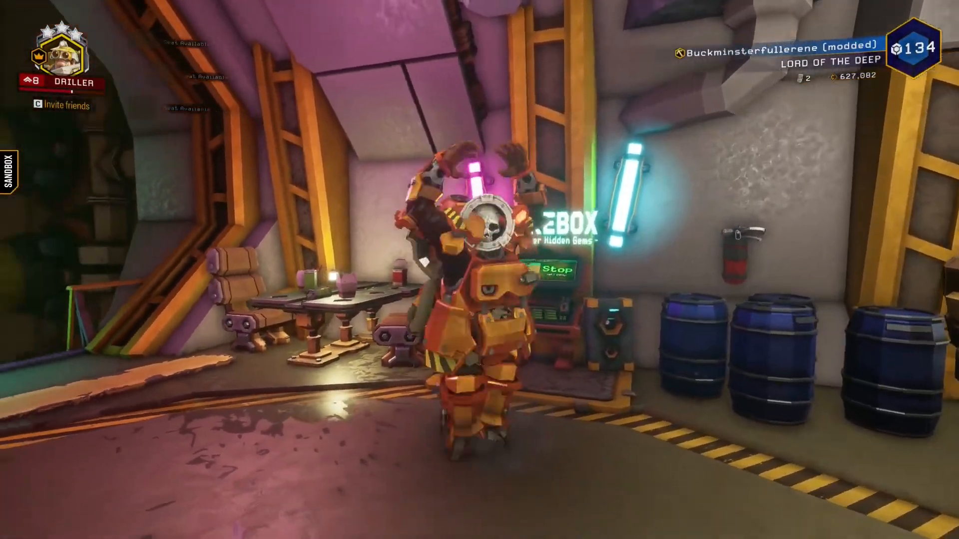
pyautogui.press('s')
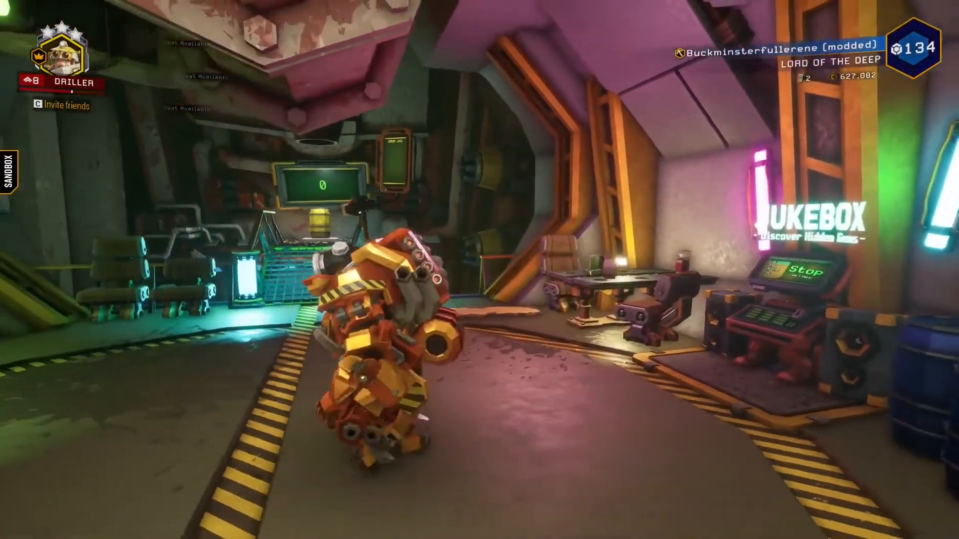
pyautogui.press('w')
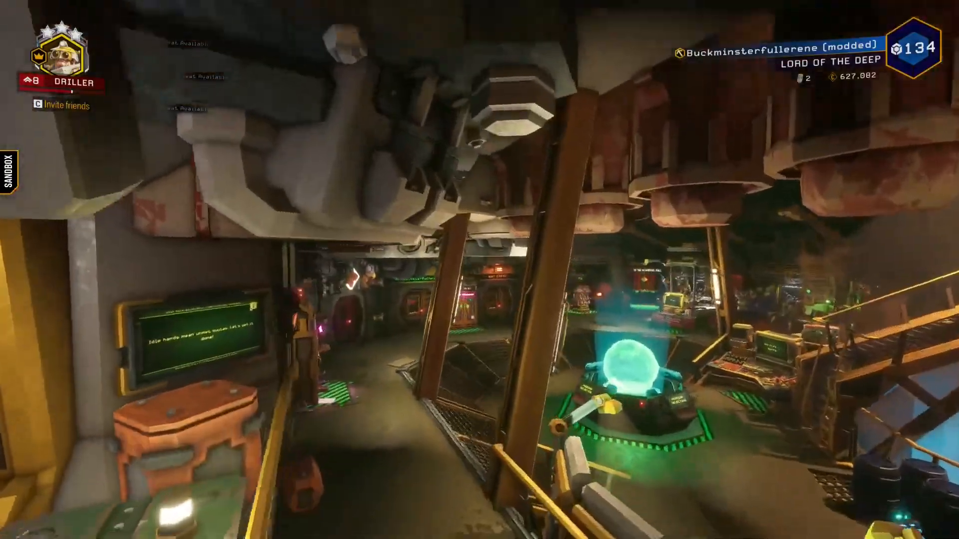
pyautogui.press('w')
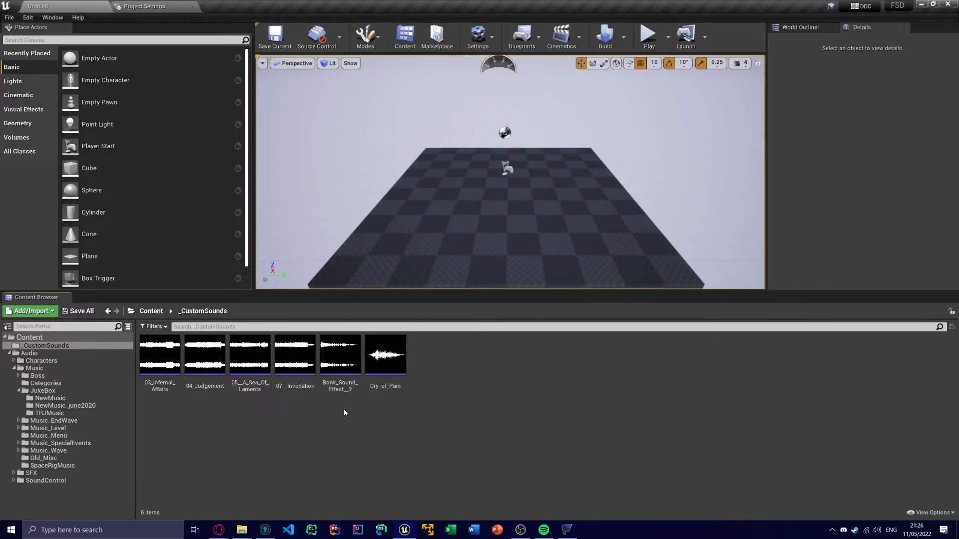
# Back in the Unreal Editor, browse to Audio/SFX/WeaponsNTools/ITM_Grenades/AxeGrenade and look over its subfolders and sound cue
pyautogui.click(341, 355)
pyautogui.click(340, 354)
pyautogui.click(18, 376)
pyautogui.click(19, 376)
pyautogui.click(18, 391)
pyautogui.click(14, 450)
pyautogui.scroll(-6, 45, 415)
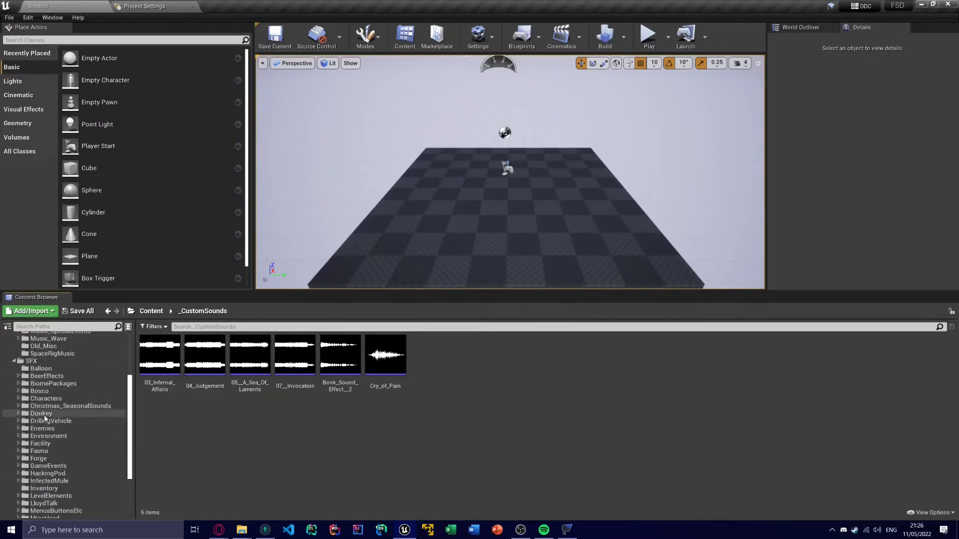
pyautogui.click(18, 511)
pyautogui.scroll(-6, 31, 426)
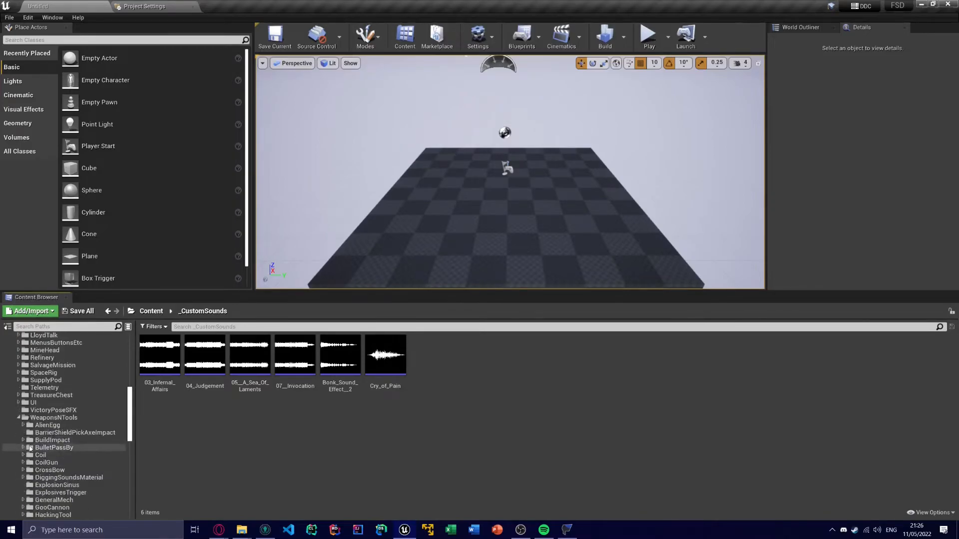
pyautogui.scroll(-2, 31, 425)
pyautogui.click(23, 402)
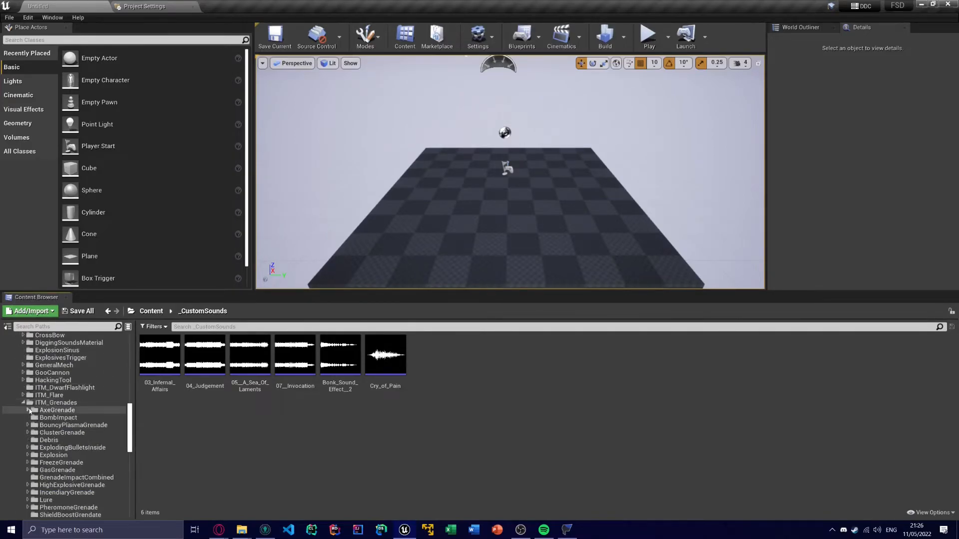
pyautogui.click(50, 410)
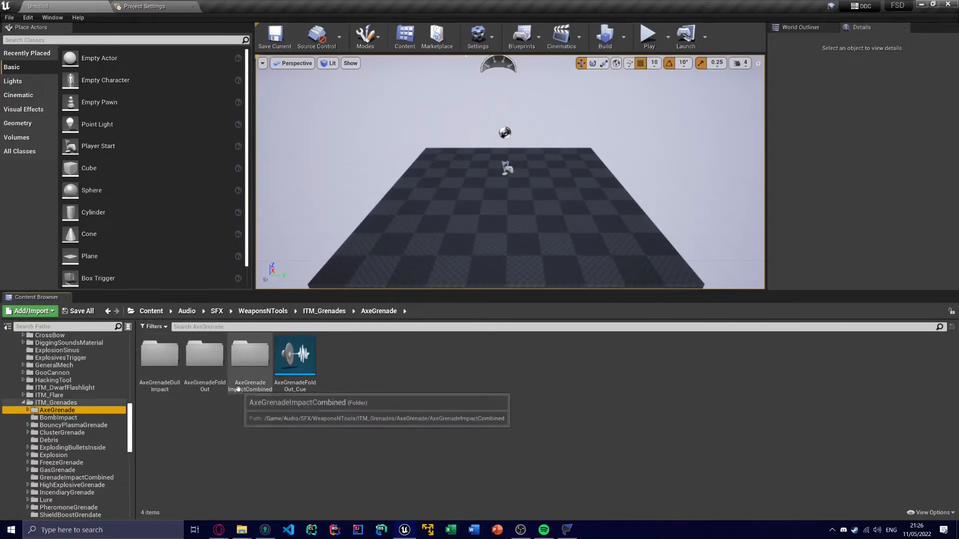
pyautogui.click(236, 417)
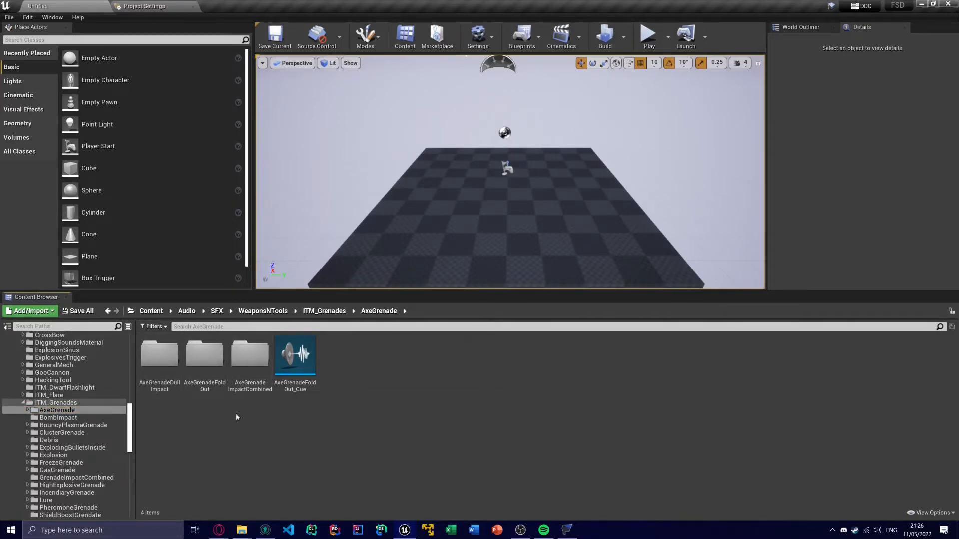
# Switch to FModel and open the original AxeGrenadeImpactCombined folder under Audio/SFX/WeaponsNTools/ITM_Grenades/AxeGrenade
pyautogui.click(567, 530)
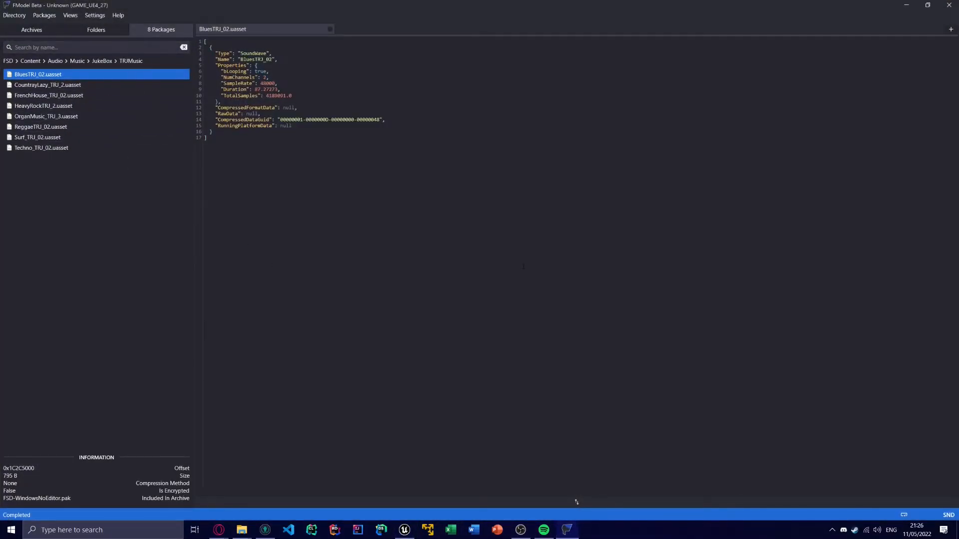
pyautogui.click(55, 61)
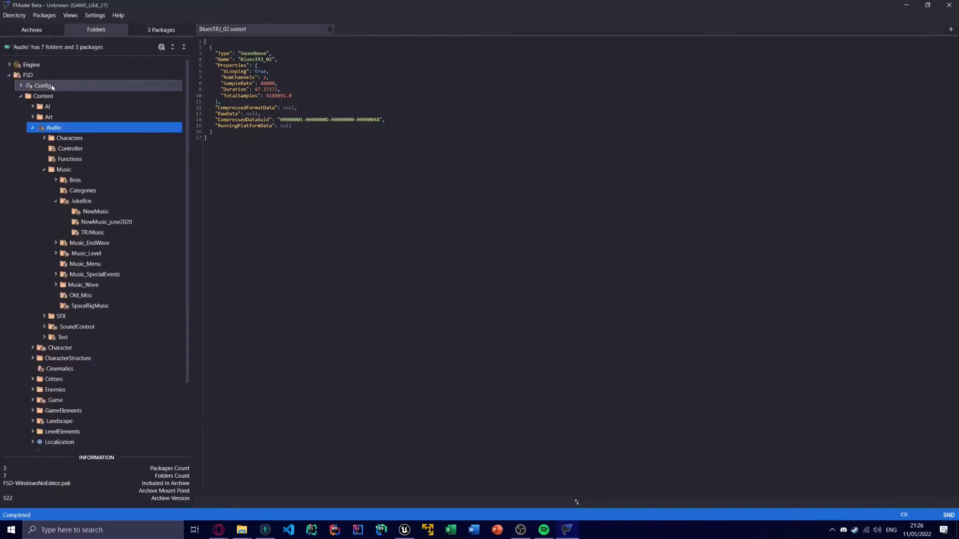
pyautogui.click(44, 169)
pyautogui.click(44, 180)
pyautogui.scroll(-1, 59, 210)
pyautogui.scroll(-15, 59, 210)
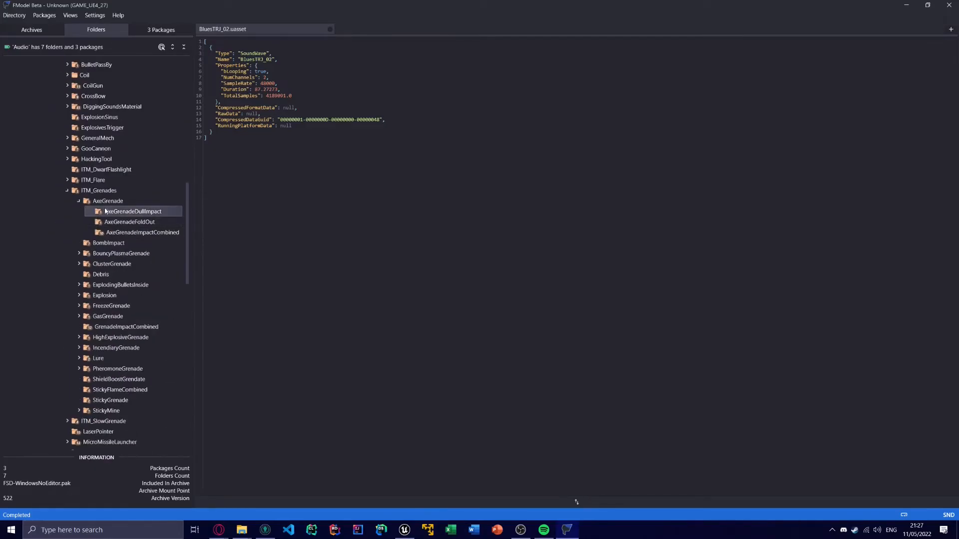
pyautogui.click(107, 201)
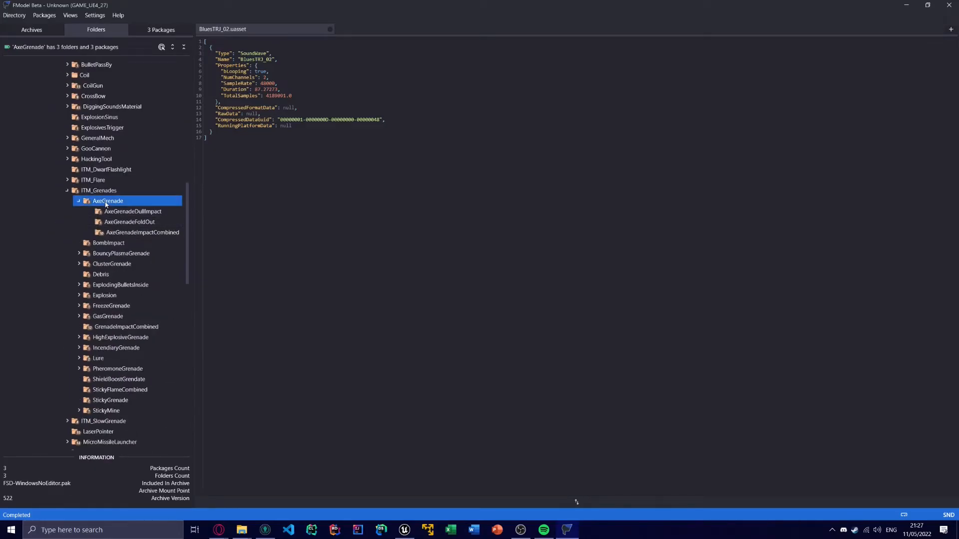
pyautogui.doubleClick(124, 232)
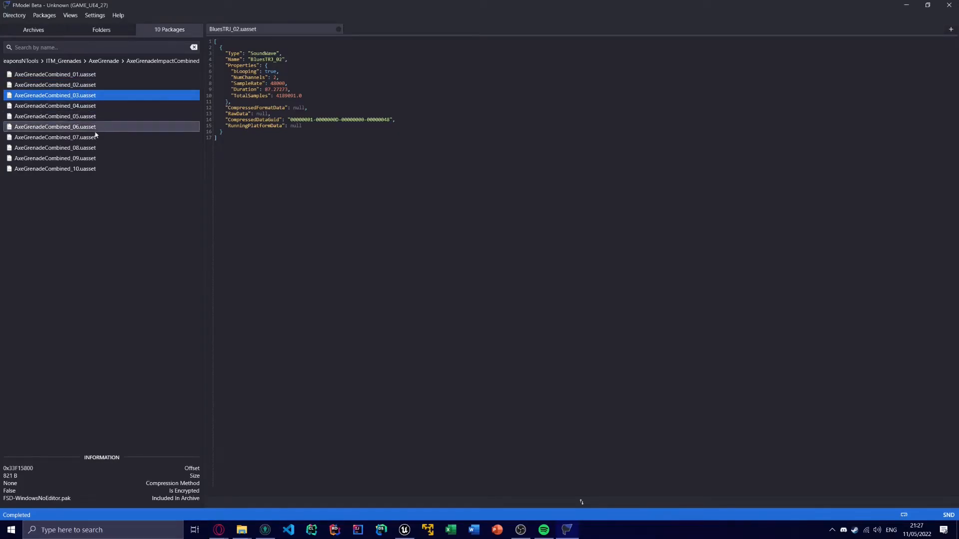
# Inspect the channel and sample properties of the original AxeGrenadeCombined sounds, including _03, _06 and _01
pyautogui.click(91, 170)
pyautogui.doubleClick(90, 96)
pyautogui.doubleClick(91, 127)
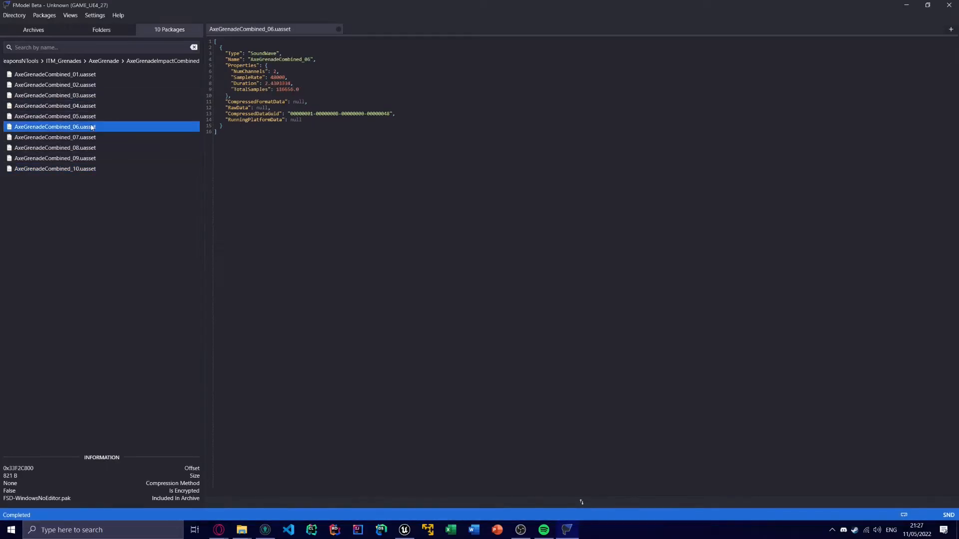
pyautogui.click(91, 138)
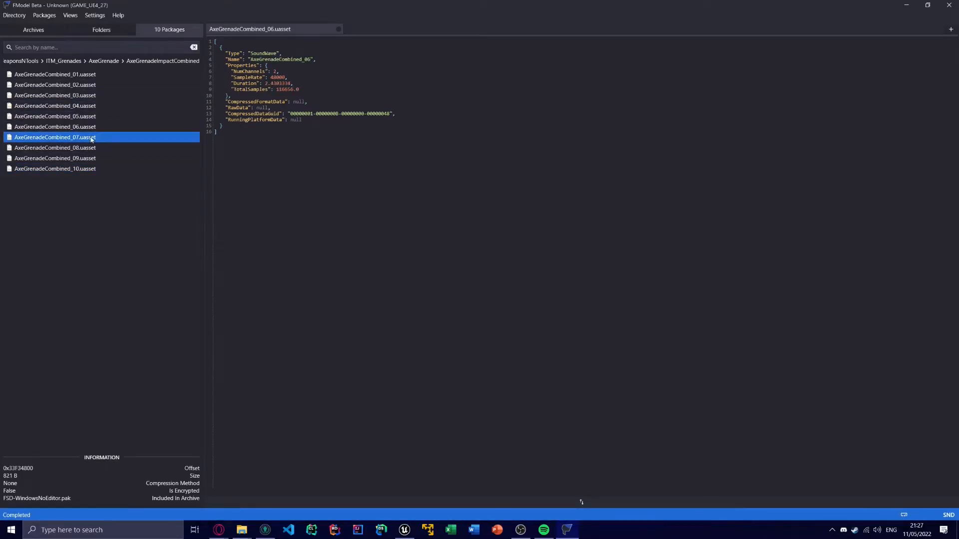
pyautogui.doubleClick(83, 75)
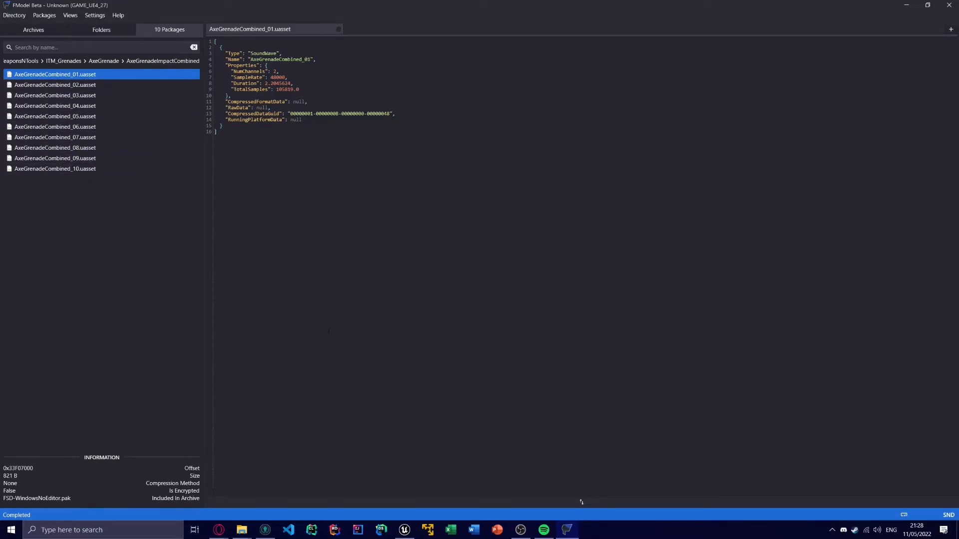
# Back in the Unreal Editor, open _CustomSounds and inspect the Cry_of_Pain sound wave's details for comparison
pyautogui.click(404, 530)
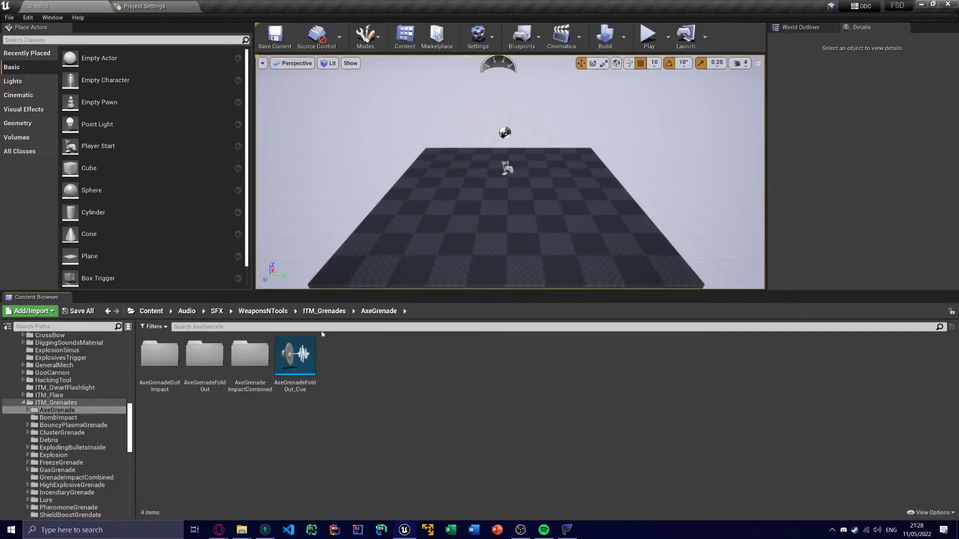
pyautogui.click(158, 311)
pyautogui.click(166, 365)
pyautogui.doubleClick(166, 366)
pyautogui.click(385, 380)
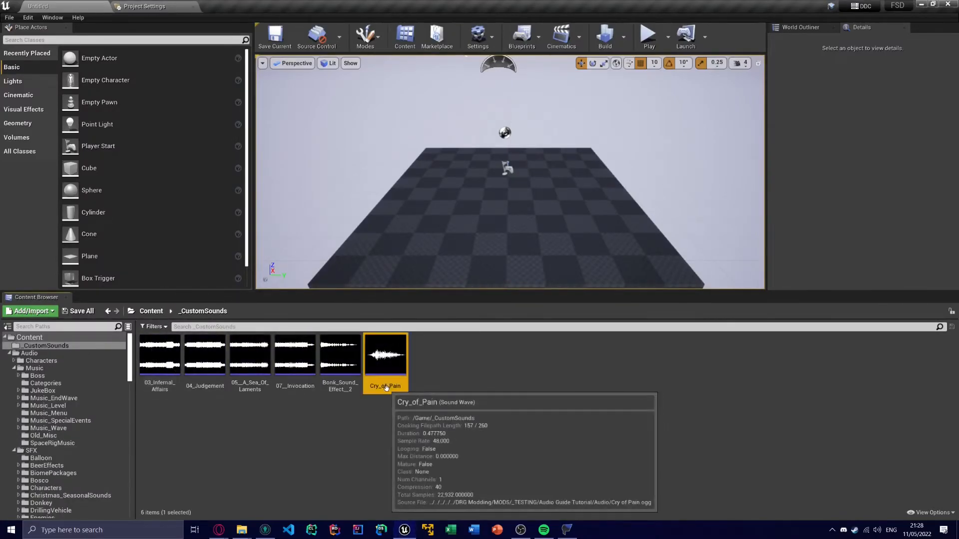
# Duplicate the Bonk_Sound_Effect__2 sound wave in _CustomSounds and accept the suggested name
pyautogui.click(360, 392)
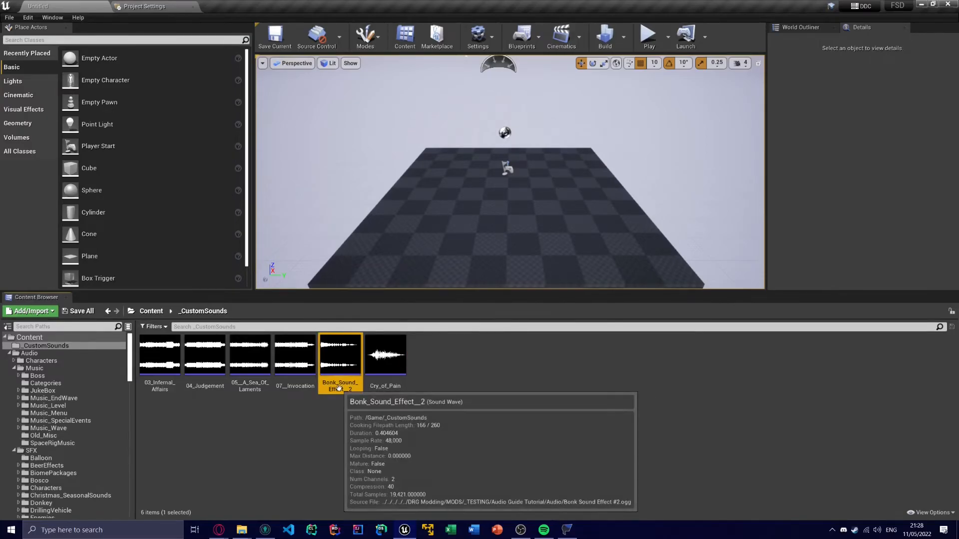
pyautogui.rightClick(340, 391)
pyautogui.click(331, 412)
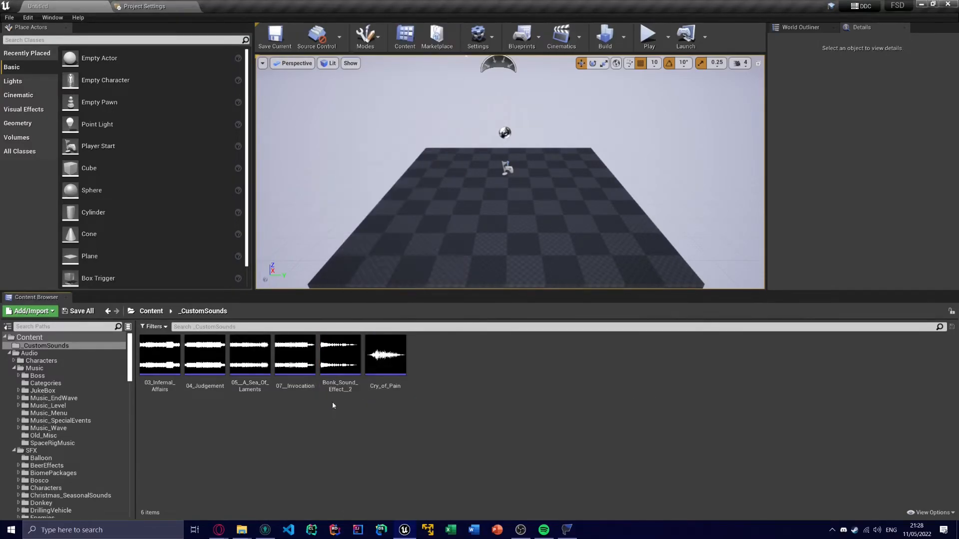
pyautogui.rightClick(343, 380)
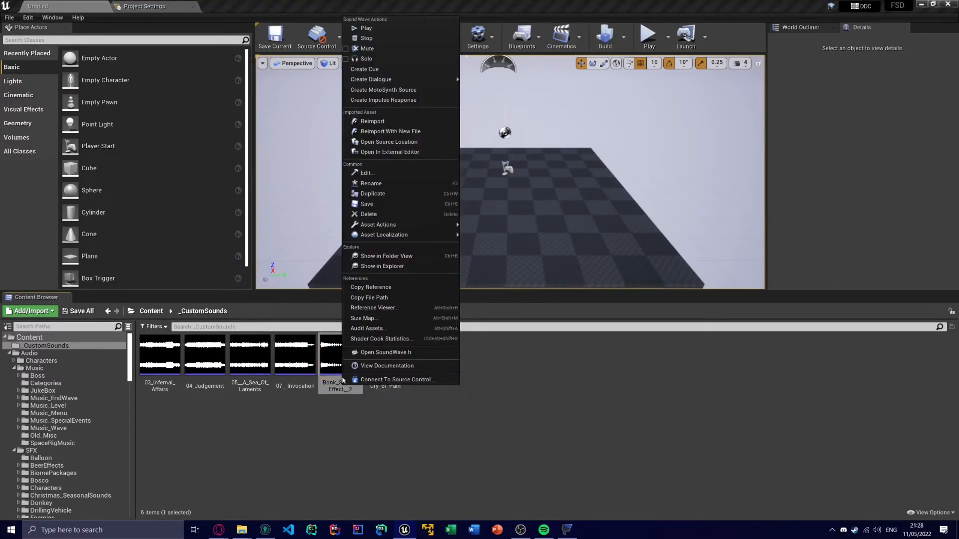
pyautogui.click(373, 194)
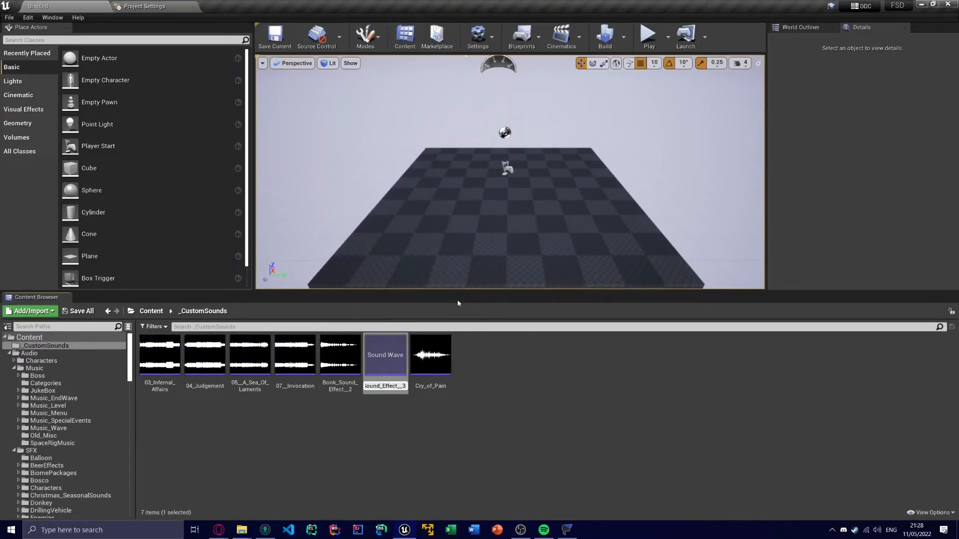
pyautogui.press('Return')
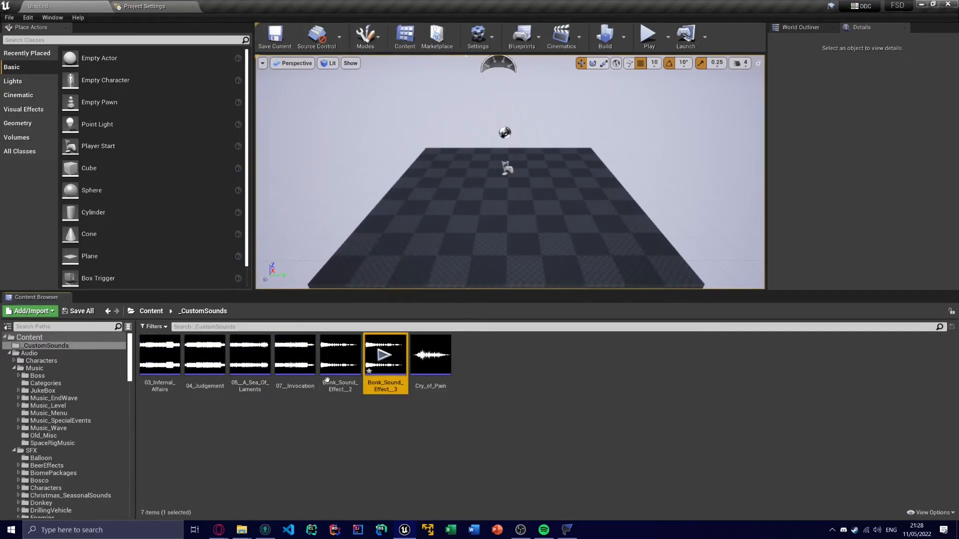
# Move the duplicated bonk sound into Audio/SFX/WeaponsNTools/ITM_Grenades/AxeGrenade/AxeGrenadeImpactCombined and open that folder
pyautogui.scroll(-20, 42, 418)
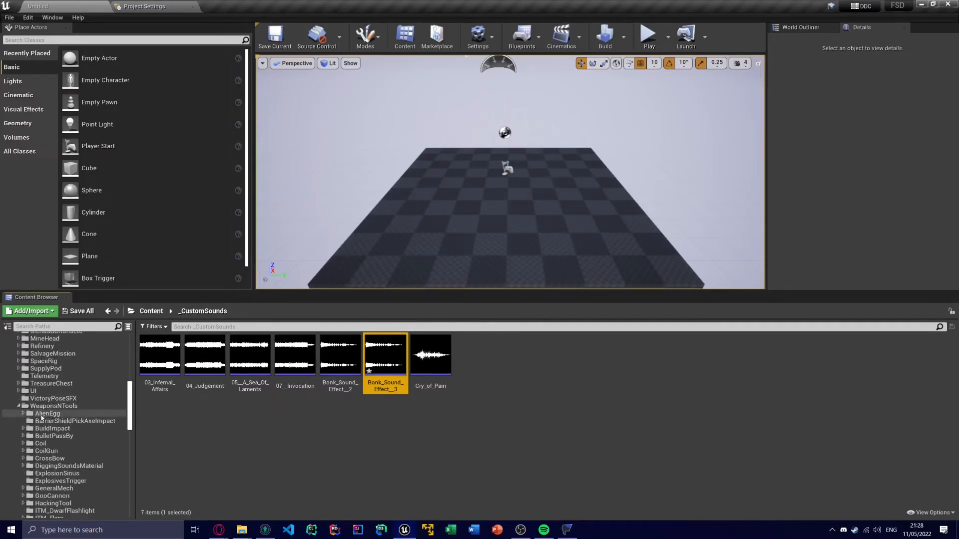
pyautogui.scroll(-6, 42, 418)
pyautogui.click(28, 399)
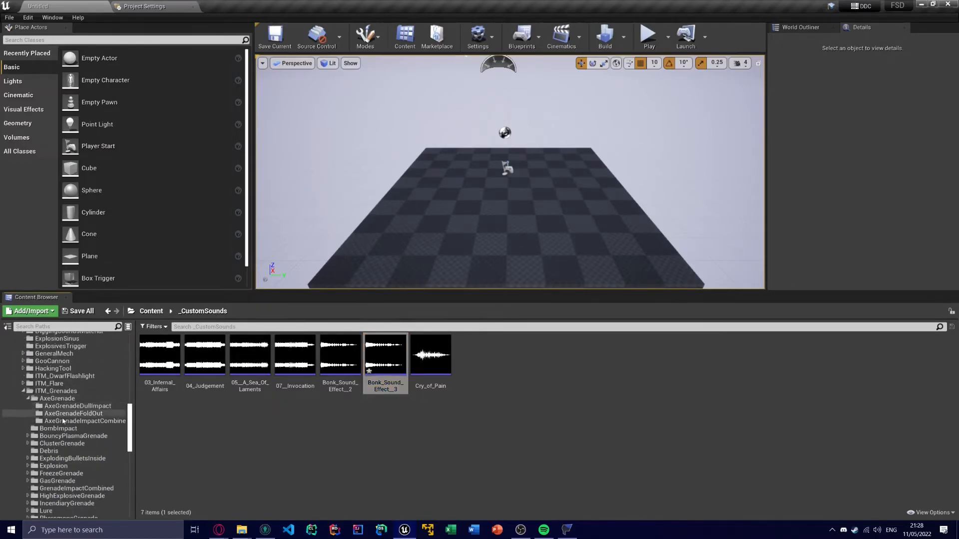
pyautogui.moveTo(385, 356); pyautogui.dragTo(95, 423)
pyautogui.click(121, 436)
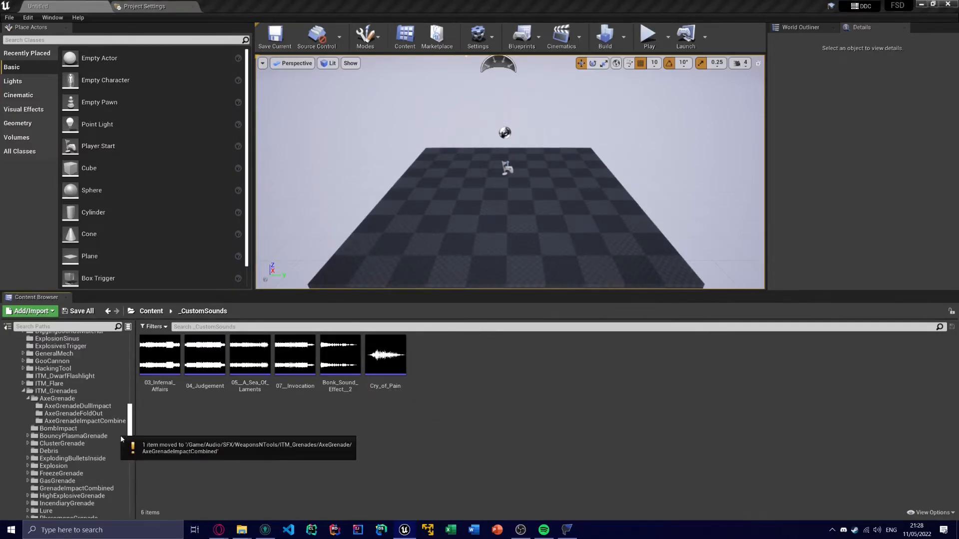
pyautogui.click(98, 422)
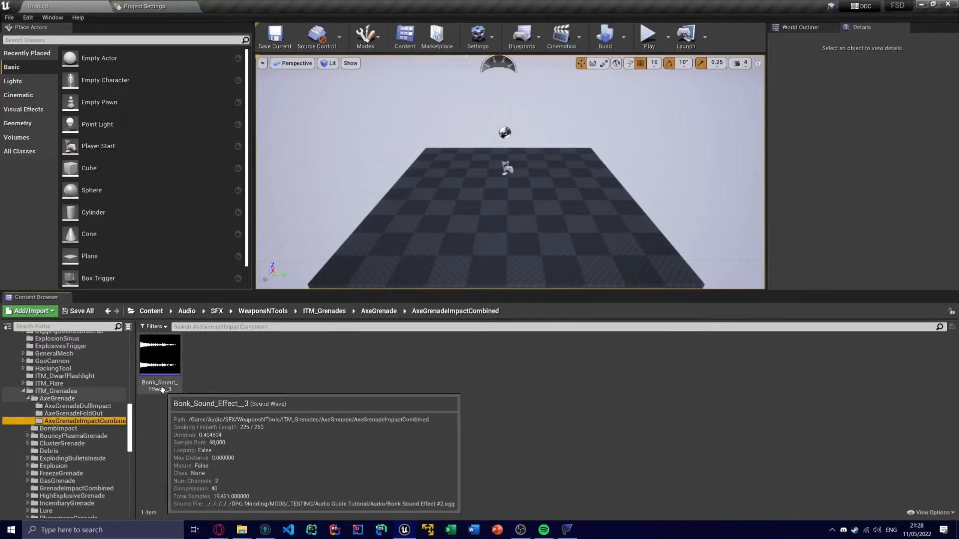
# Rename the moved bonk sound wave as AxeGrenadeCombined_01
pyautogui.click(160, 365)
pyautogui.press('F2')
pyautogui.write('AxeGr')
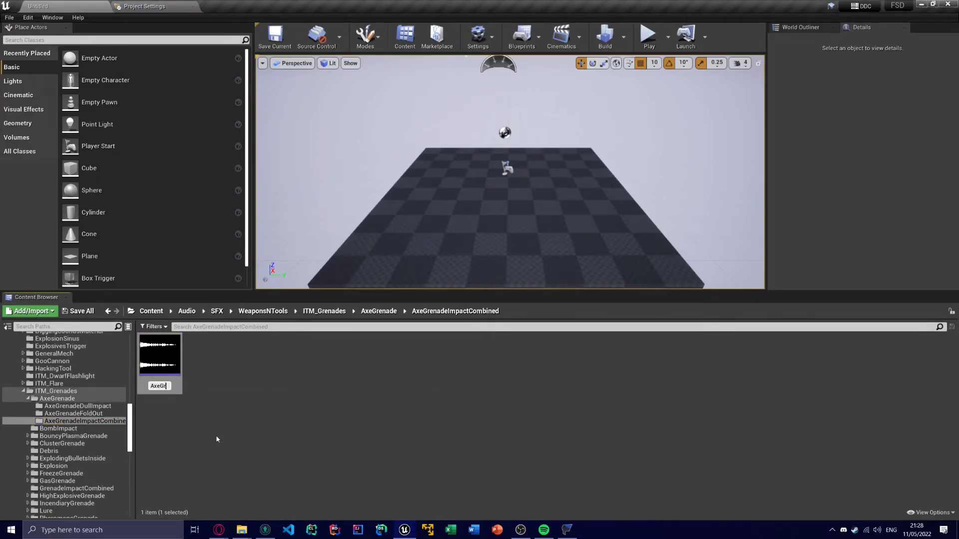
pyautogui.write('enadeCombined_01')
pyautogui.press('Return')
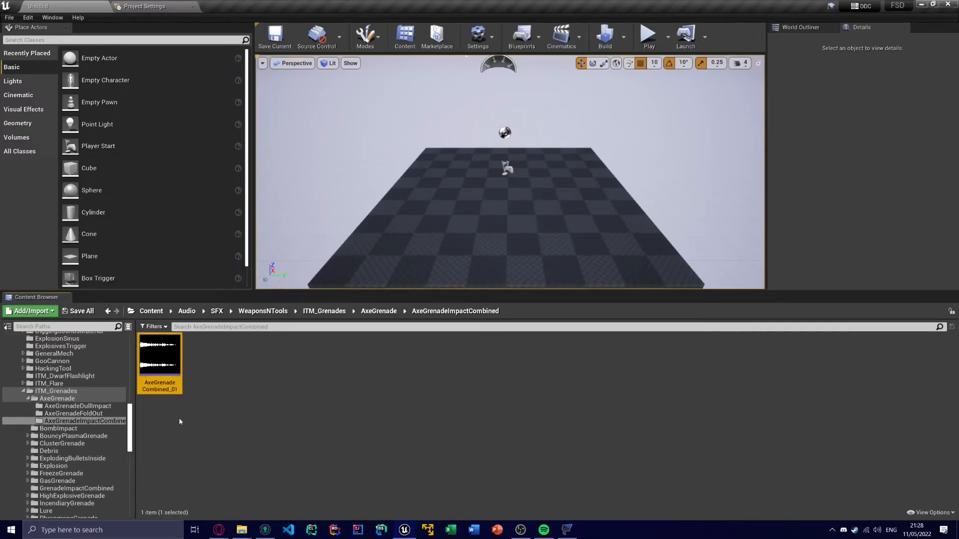
# Make nine copies of AxeGrenadeCombined_01 in the same folder
pyautogui.hotkey('ctrl', 'c')
pyautogui.hotkey('ctrl', 'v')
pyautogui.hotkey('ctrl', 'v')
pyautogui.hotkey('ctrl', 'v')
pyautogui.hotkey('ctrl', 'v')
pyautogui.hotkey('ctrl', 'v')
pyautogui.hotkey('ctrl', 'v')
pyautogui.hotkey('ctrl', 'v')
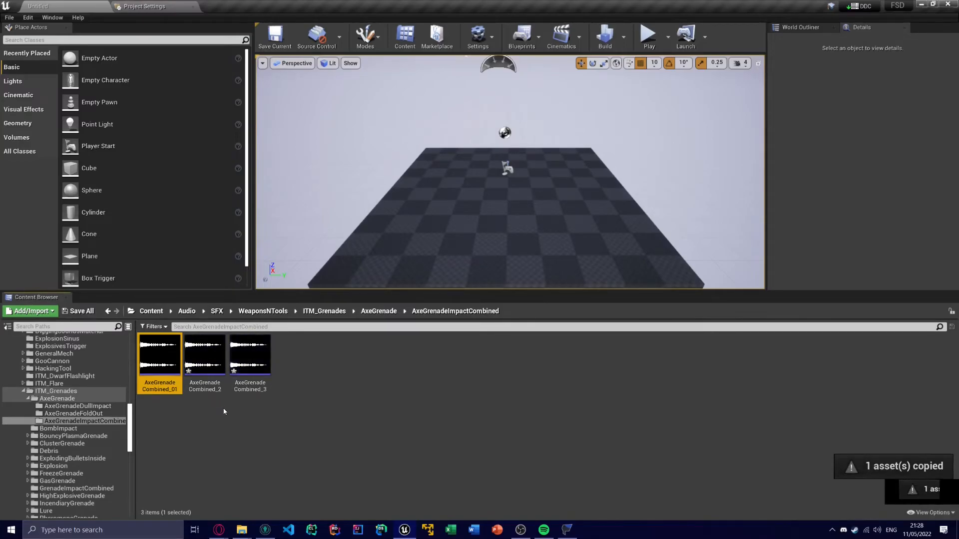
pyautogui.hotkey('ctrl', 'v')
pyautogui.hotkey('ctrl', 'v')
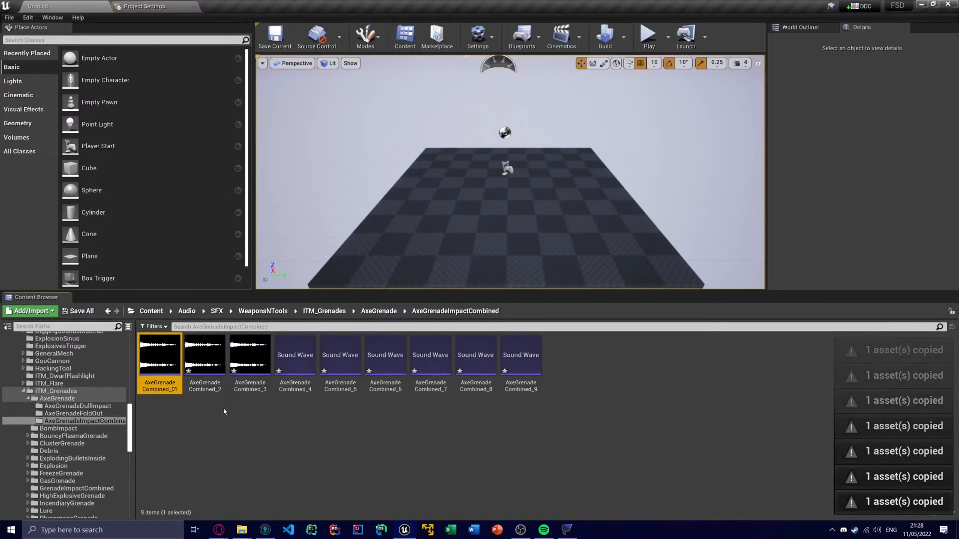
# Rename the copies AxeGrenadeCombined_2 and _3 as AxeGrenadeCombined_02 and AxeGrenadeCombined_03
pyautogui.click(203, 387)
pyautogui.press('F2')
pyautogui.press('BackSpace')
pyautogui.write('02')
pyautogui.press('Return')
pyautogui.click(173, 384)
pyautogui.press('F2')
pyautogui.press('BackSpace')
pyautogui.write('03')
pyautogui.press('Return')
# Rename the copies AxeGrenadeCombined_4 and _5 as AxeGrenadeCombined_04 and AxeGrenadeCombined_05
pyautogui.click(160, 357)
pyautogui.press('F2')
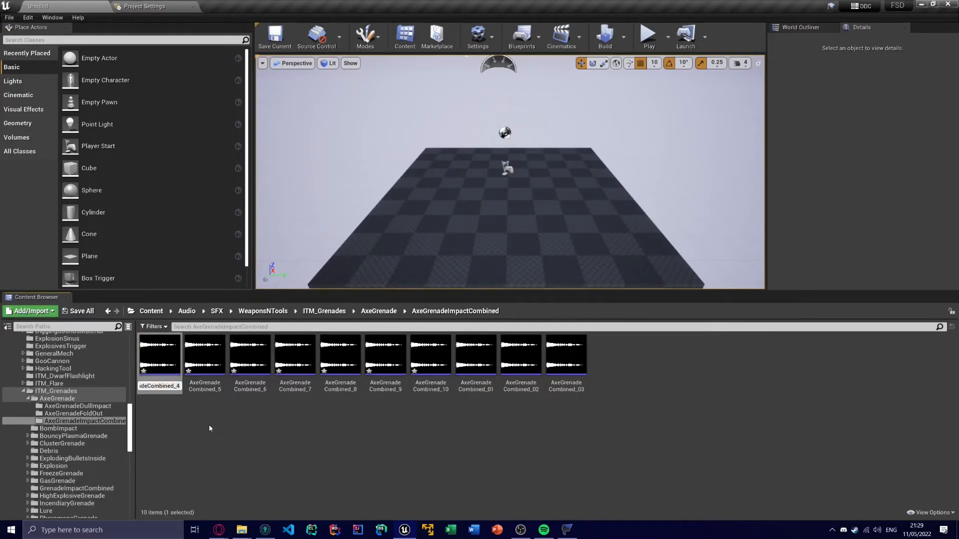
pyautogui.press('BackSpace')
pyautogui.write('04')
pyautogui.press('Return')
pyautogui.click(172, 387)
pyautogui.press('F2')
pyautogui.write('05')
pyautogui.press('Return')
# Rename the copies AxeGrenadeCombined_6 and _7 as AxeGrenadeCombined_06 and AxeGrenadeCombined_07
pyautogui.click(161, 389)
pyautogui.press('F2')
pyautogui.write('06')
pyautogui.press('Return')
pyautogui.click(169, 389)
pyautogui.press('F2')
pyautogui.press('BackSpace')
pyautogui.write('07')
pyautogui.press('Return')
pyautogui.click(211, 447)
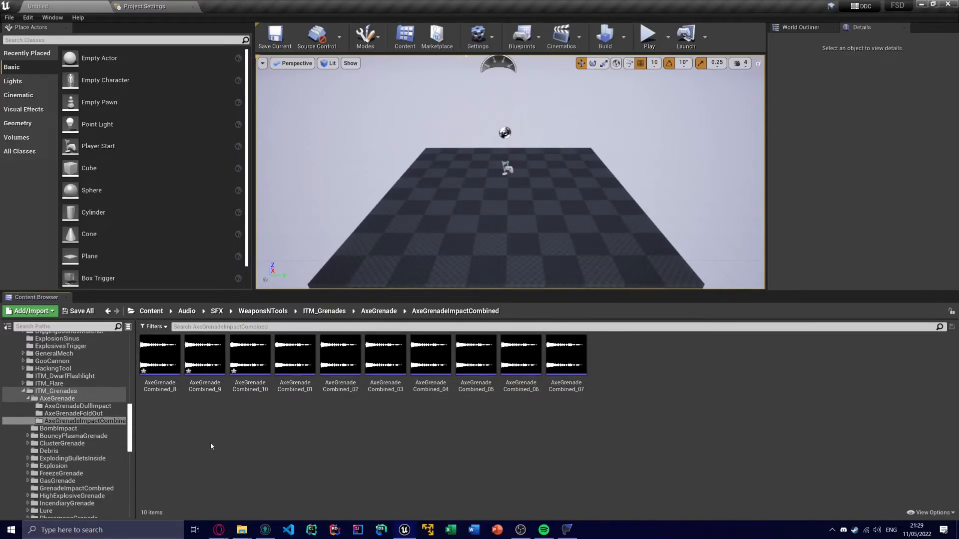
# Rename the copies AxeGrenadeCombined_8 and _9 as AxeGrenadeCombined_08 and AxeGrenadeCombined_09
pyautogui.click(160, 357)
pyautogui.press('F2')
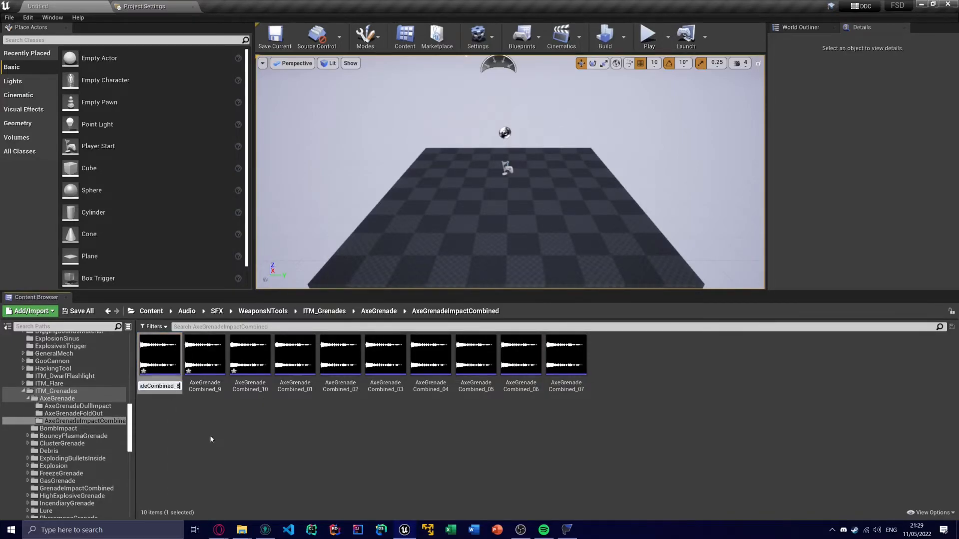
pyautogui.press('BackSpace')
pyautogui.write('08')
pyautogui.press('Return')
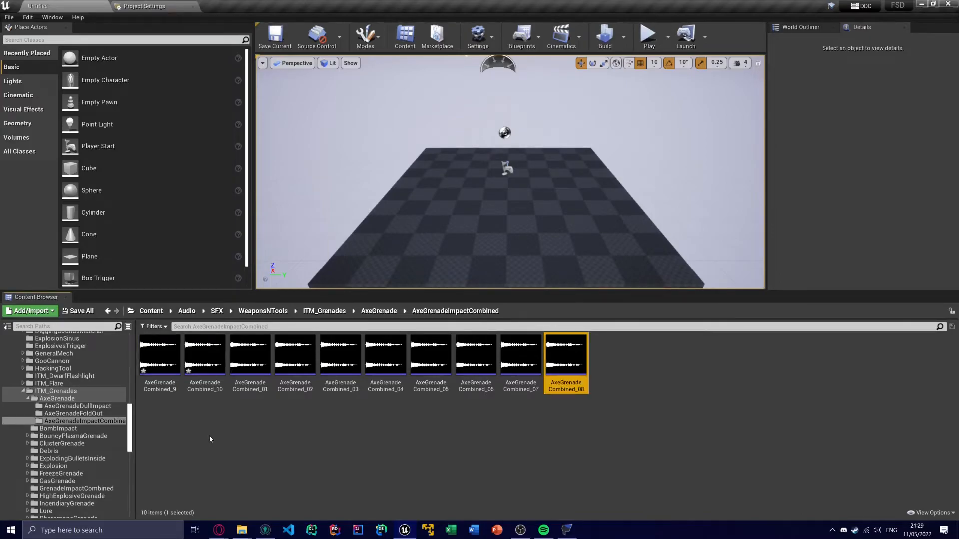
pyautogui.click(165, 385)
pyautogui.press('F2')
pyautogui.press('BackSpace')
pyautogui.write('09')
pyautogui.press('Return')
# Save the unsaved AxeGrenadeCombined_10 sound wave
pyautogui.click(168, 391)
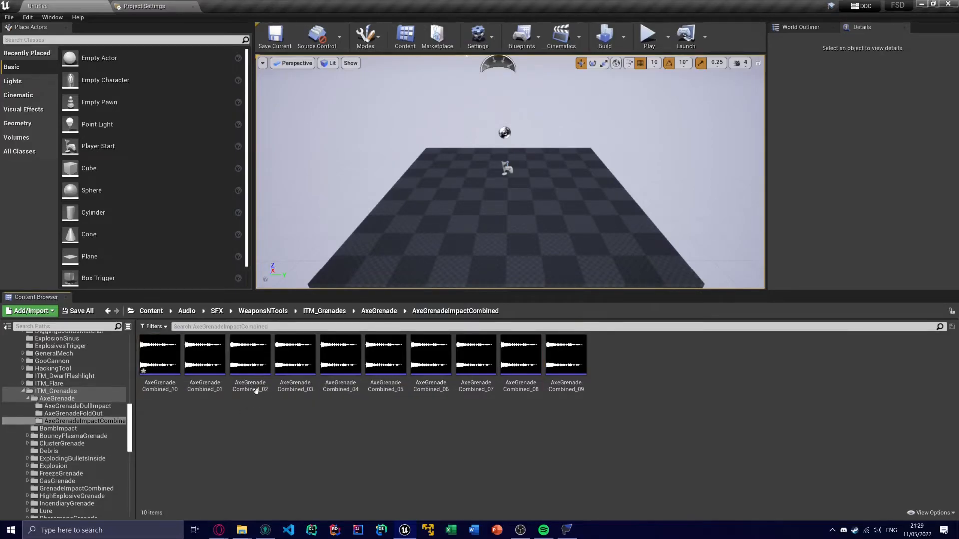
pyautogui.rightClick(170, 379)
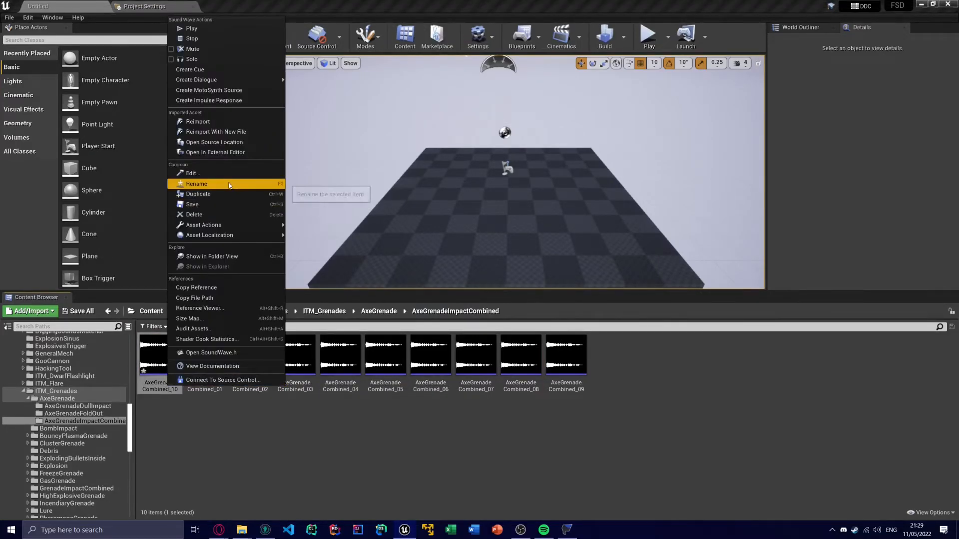
pyautogui.click(192, 204)
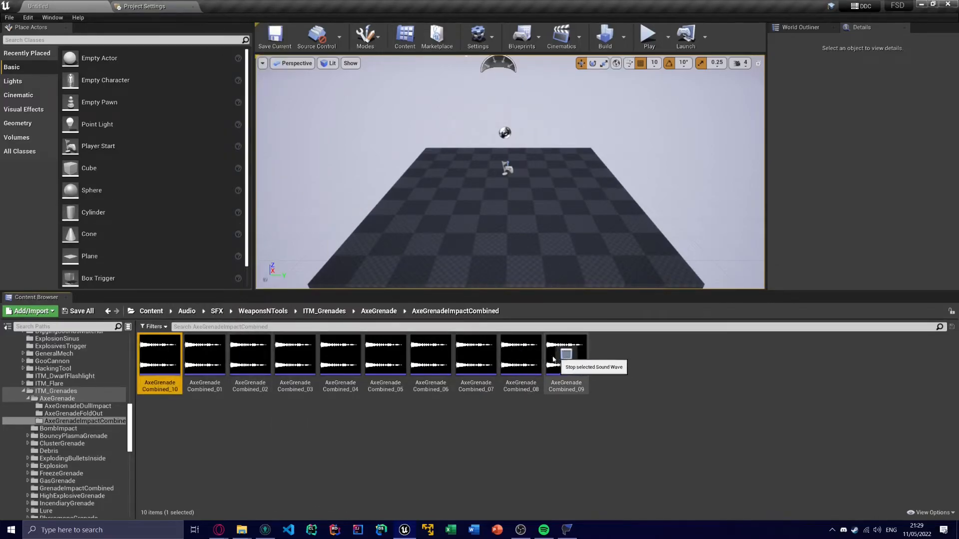
# Open the AxeGrenadeCombined_06 sound wave, look over its sound properties and close it
pyautogui.click(422, 405)
pyautogui.doubleClick(430, 355)
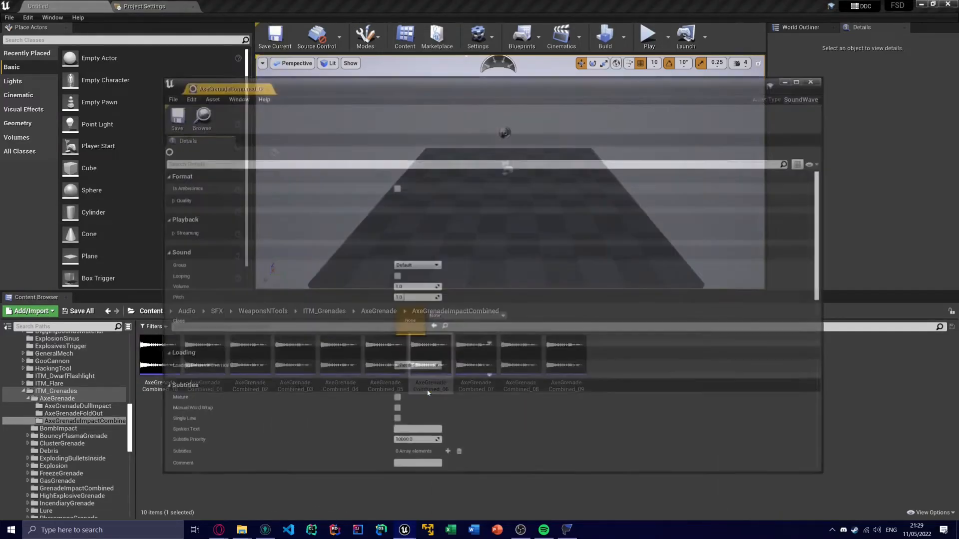
pyautogui.scroll(-3, 299, 280)
pyautogui.scroll(2, 251, 249)
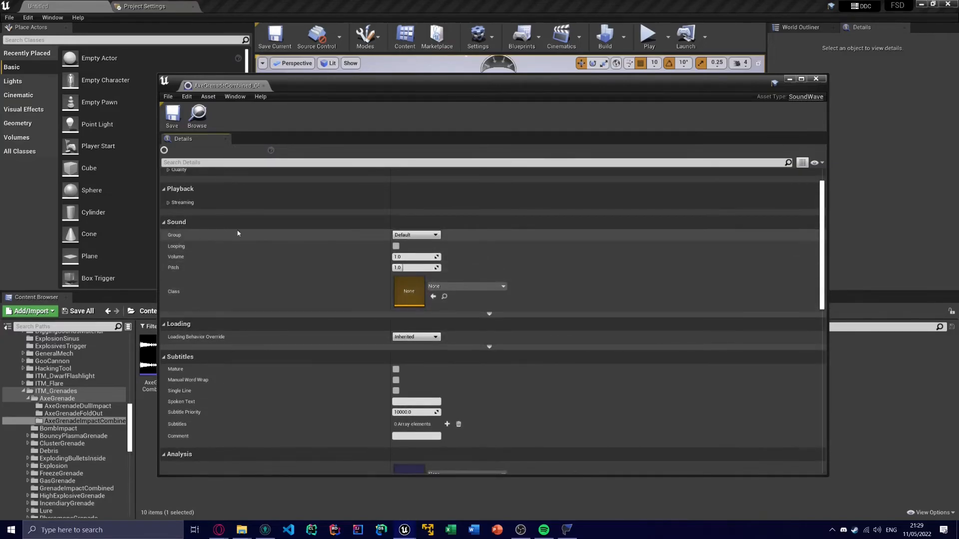
pyautogui.click(263, 86)
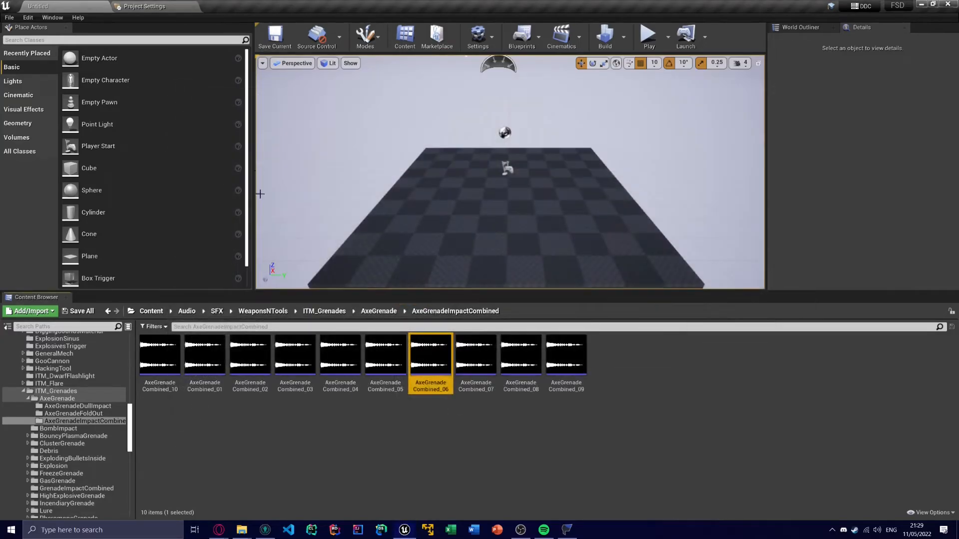
pyautogui.click(321, 417)
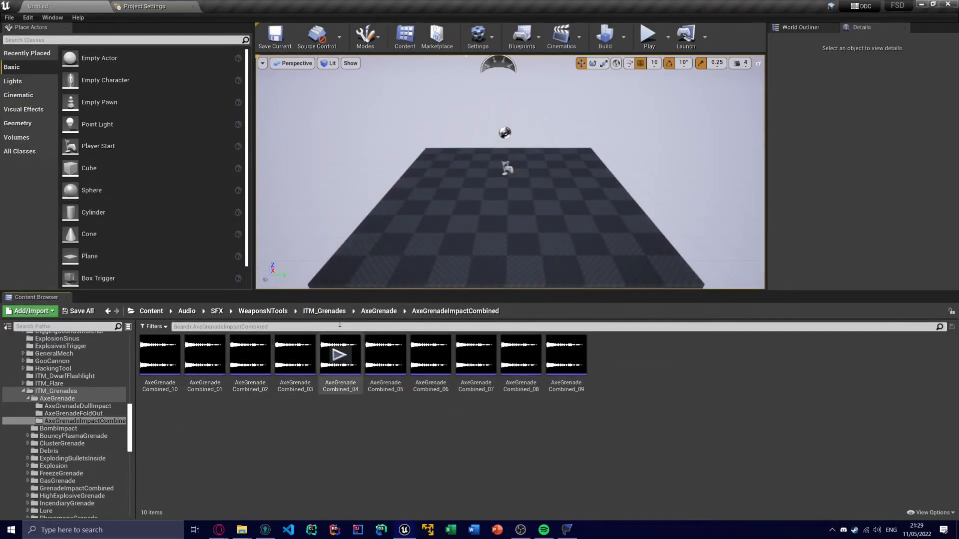
# In the project's packaging settings, add /Game/Audio/Music/JukeBox to the directories to never cook
pyautogui.click(152, 7)
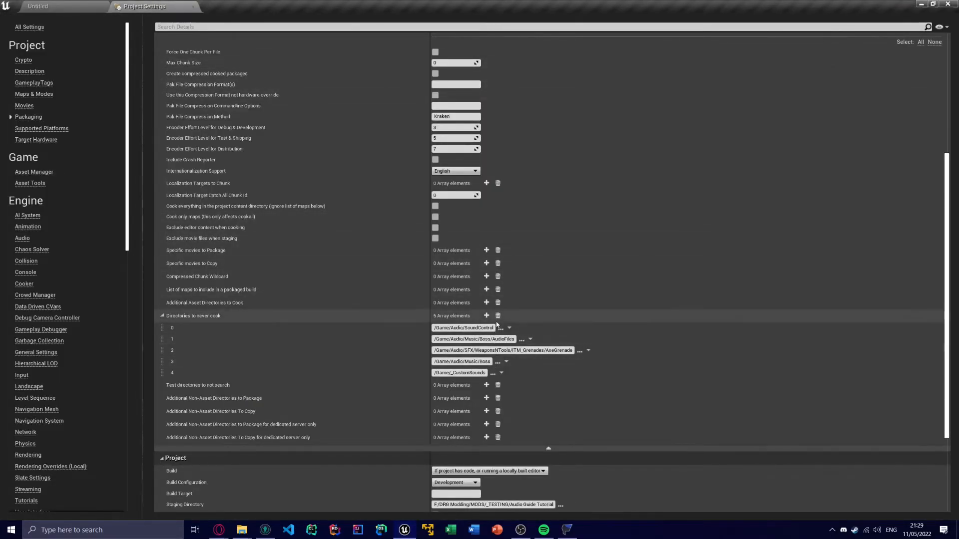
pyautogui.click(486, 316)
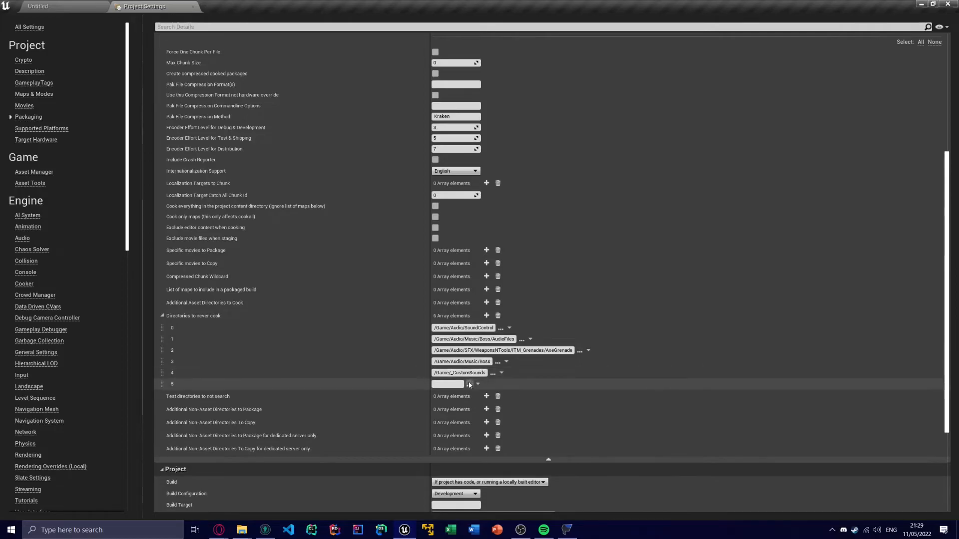
pyautogui.click(478, 384)
pyautogui.click(484, 273)
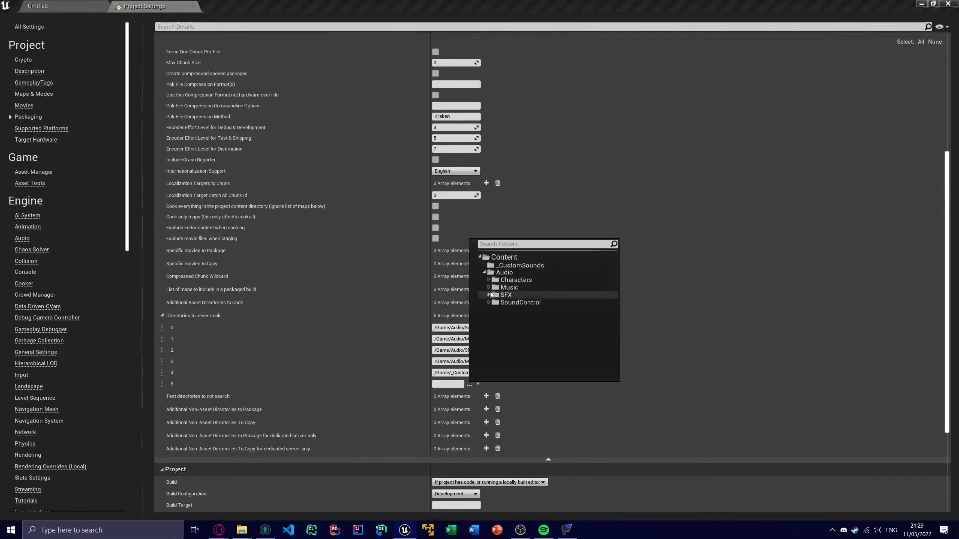
pyautogui.click(489, 288)
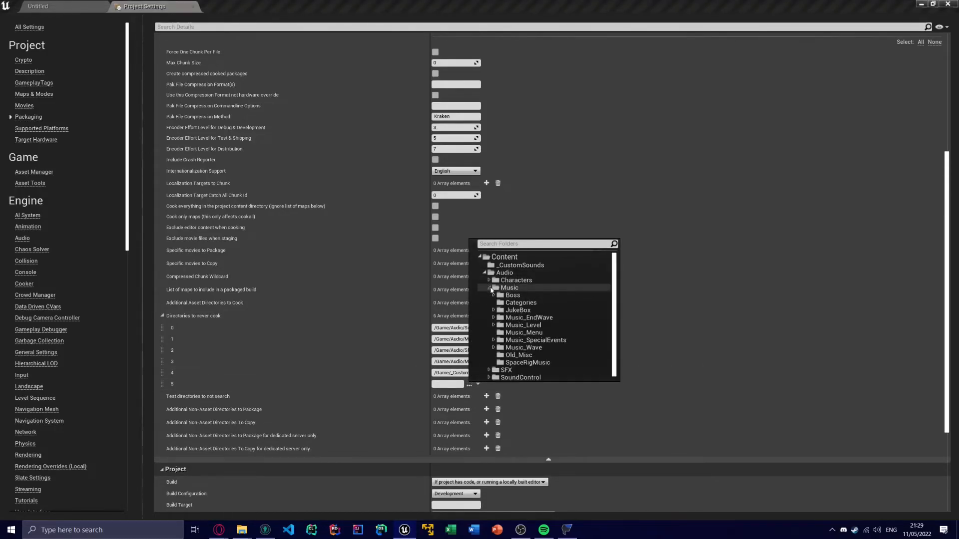
pyautogui.click(505, 311)
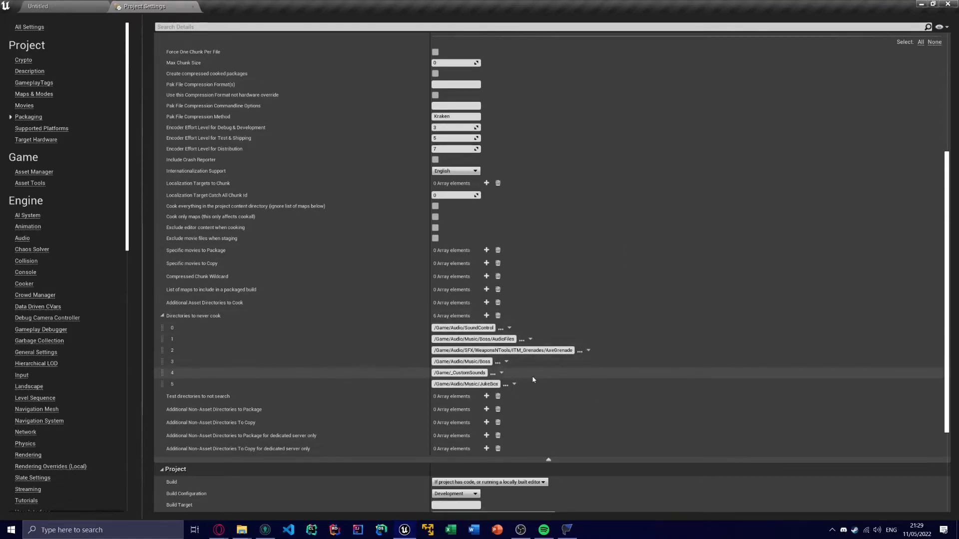
# Remove the AxeGrenade directory from the directories to never cook and go back to the AxeGrenade folder in the level editor
pyautogui.click(588, 352)
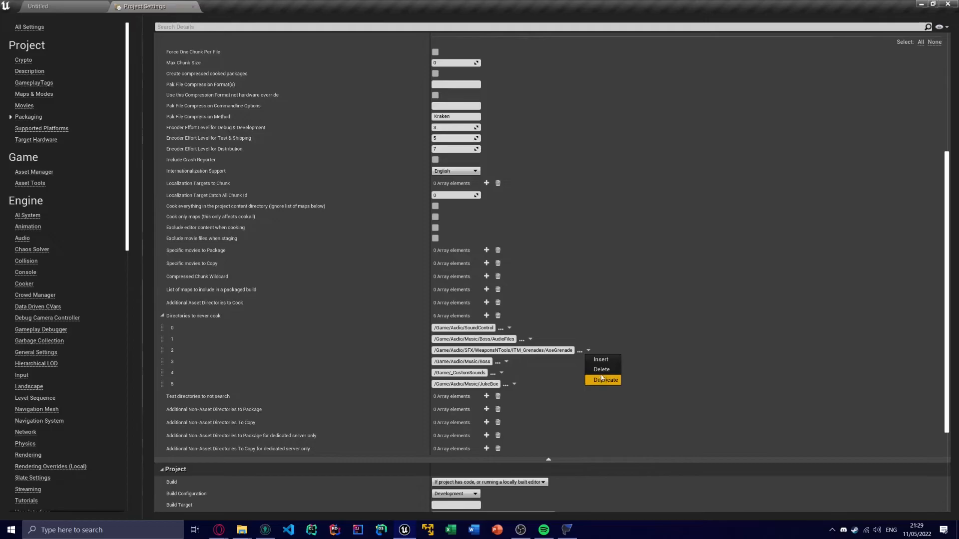
pyautogui.click(602, 371)
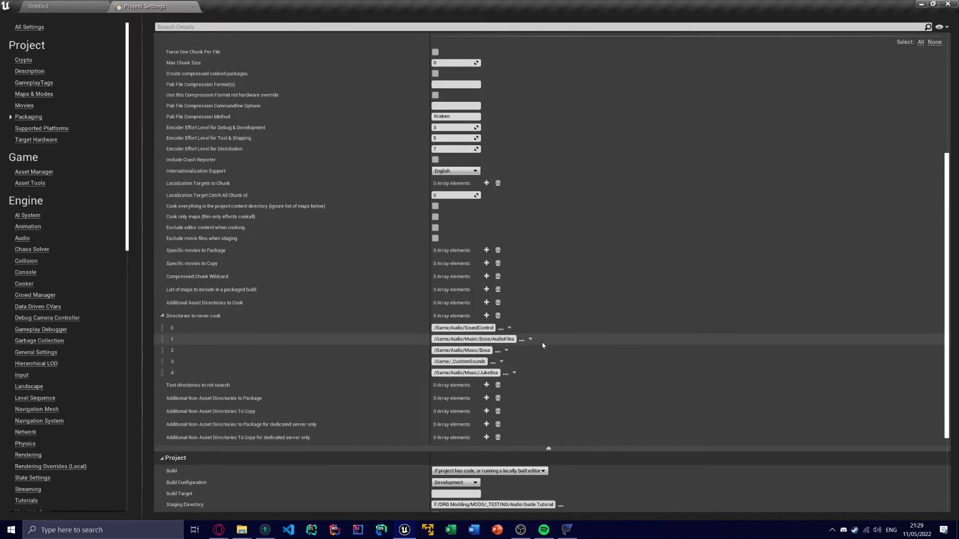
pyautogui.click(38, 6)
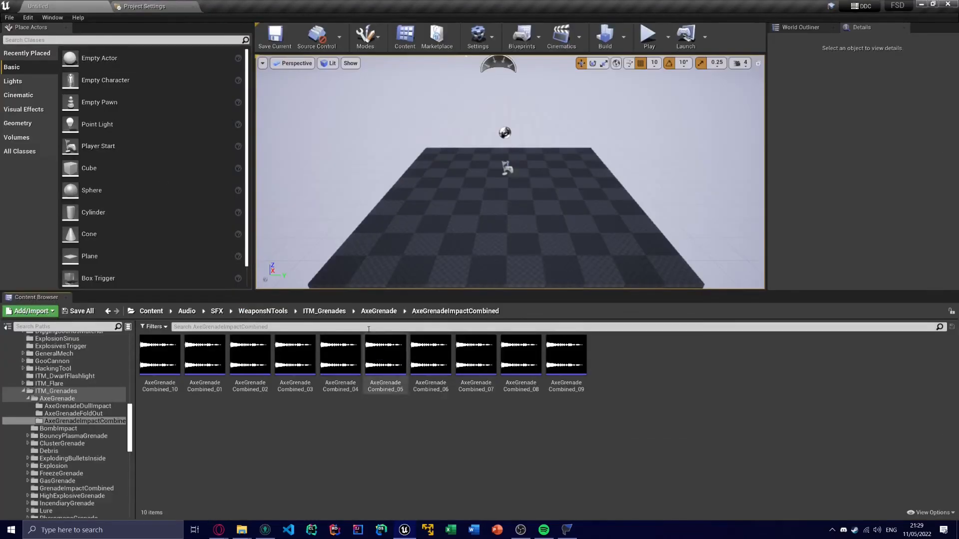
pyautogui.click(379, 312)
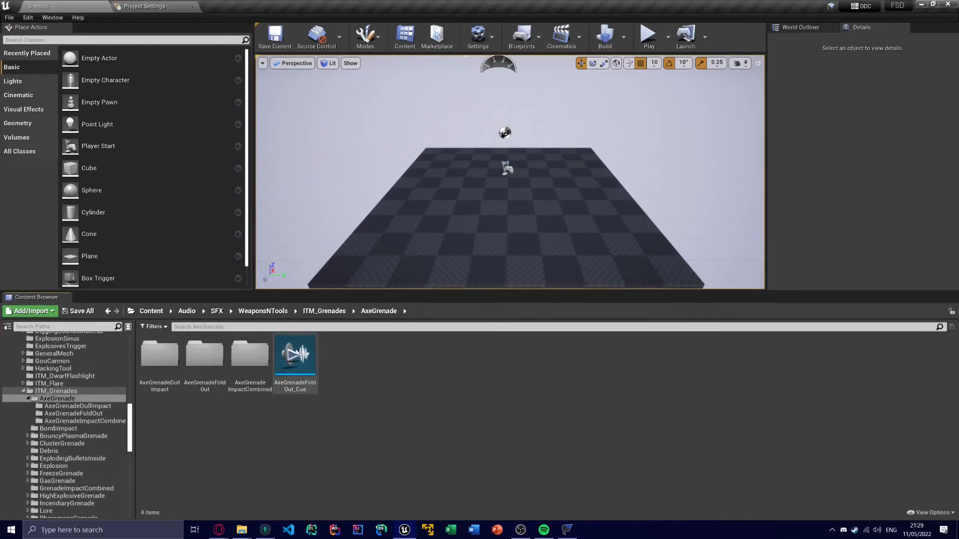
# Package the project for Windows (64-bit) and delete the WindowsNoEditor folder in the Audio Guide Tutorial output directory
pyautogui.click(132, 9)
pyautogui.click(69, 4)
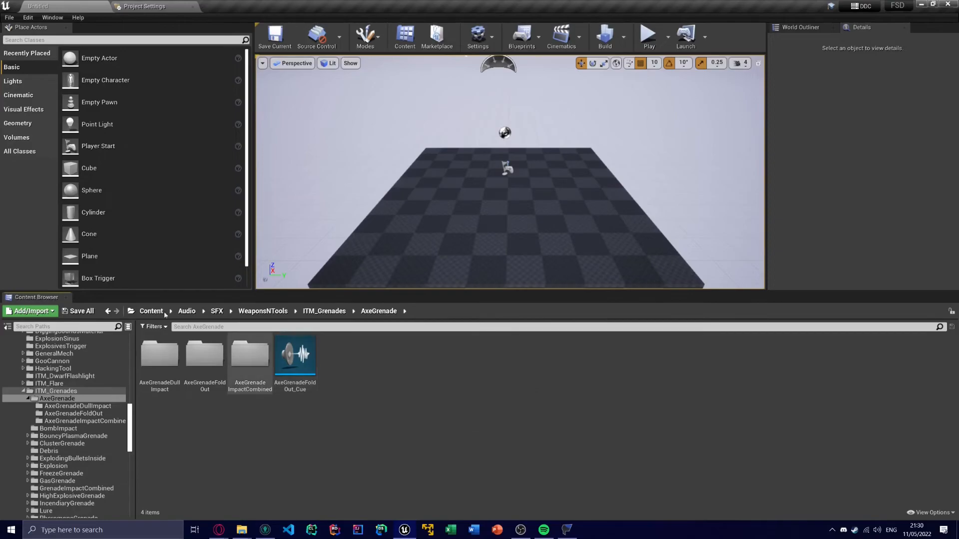
pyautogui.click(10, 17)
pyautogui.moveTo(60, 170)
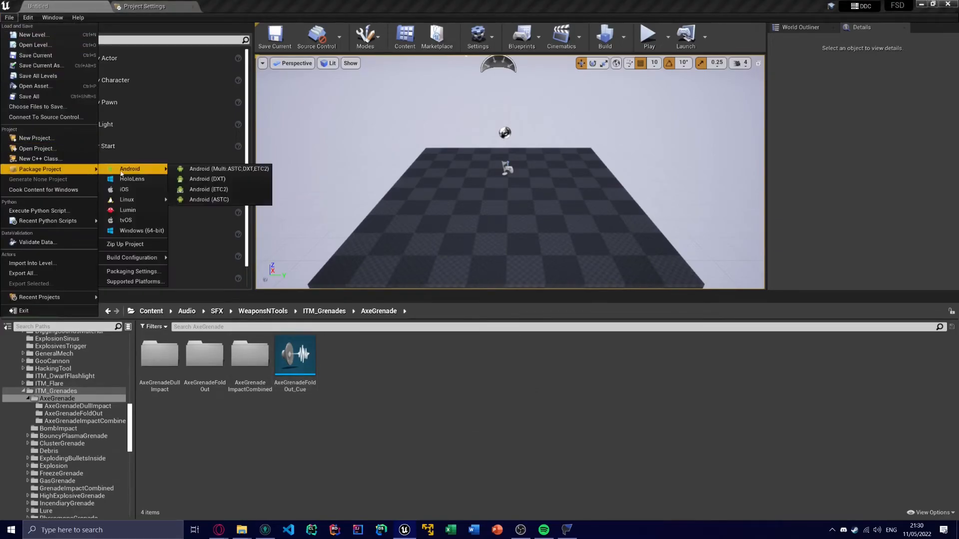
pyautogui.click(142, 231)
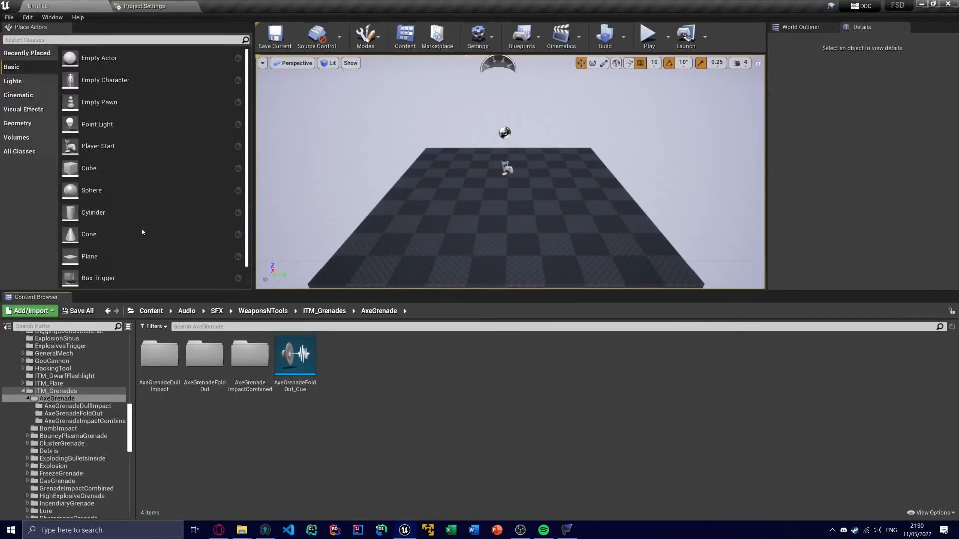
pyautogui.click(100, 79)
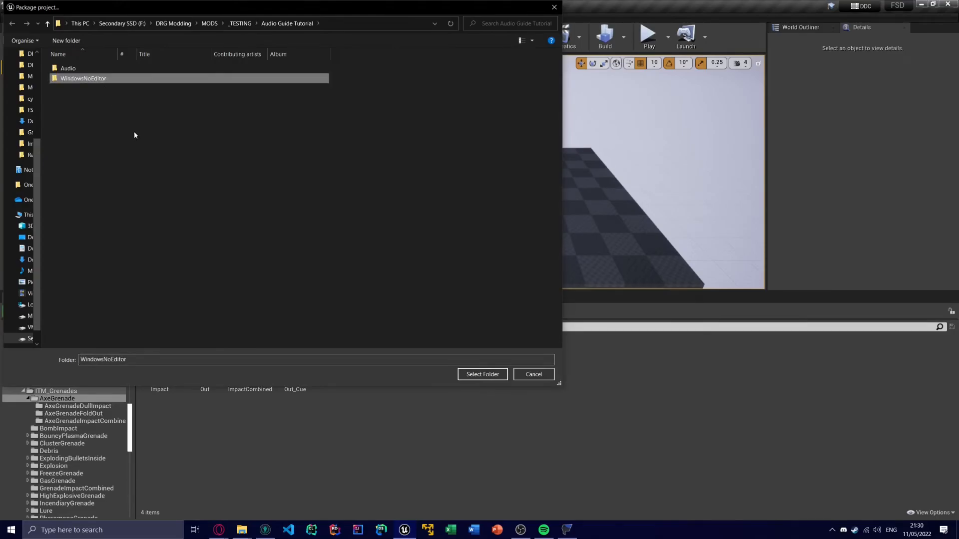
pyautogui.press('Delete')
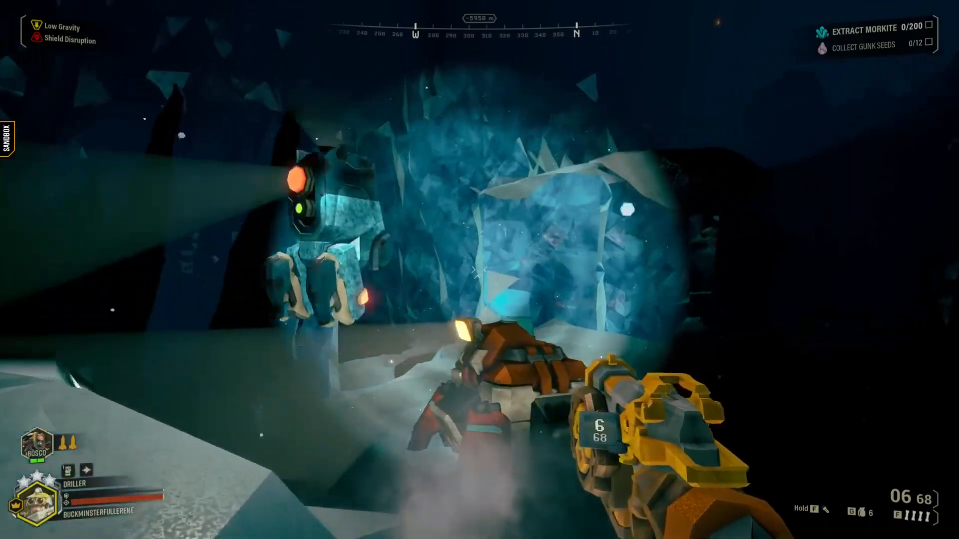
# Throw axe grenades around the cave in Deep Rock Galactic to check the replaced grenade sounds
pyautogui.press('g')
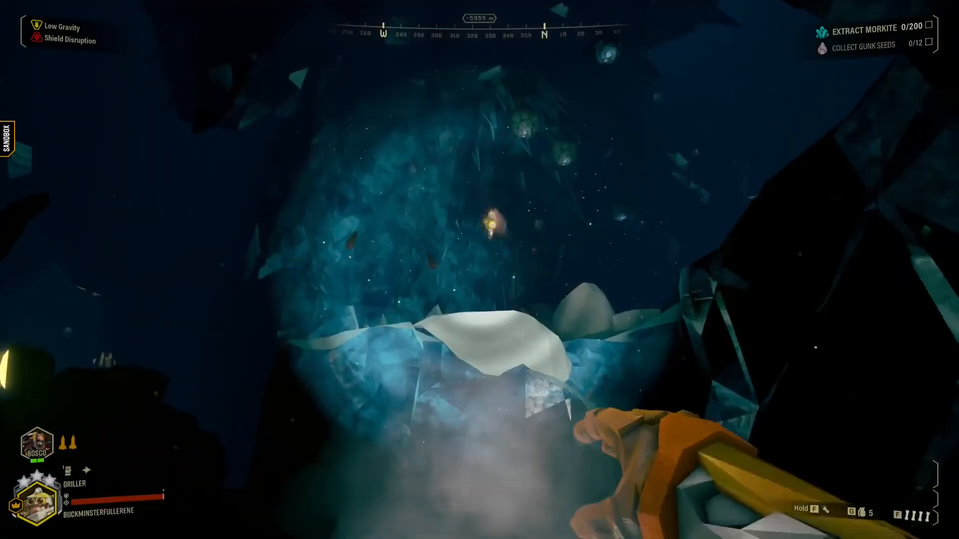
pyautogui.press('w')
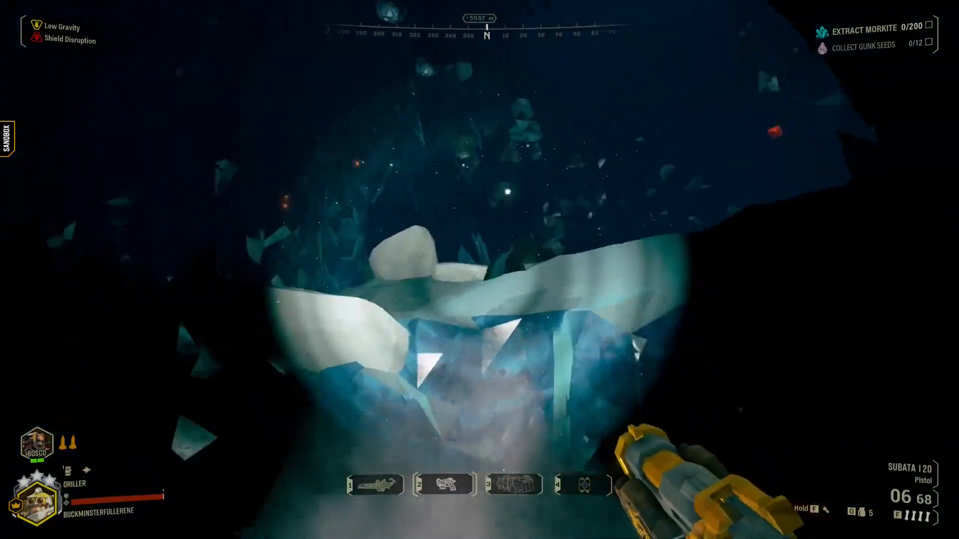
pyautogui.press('w')
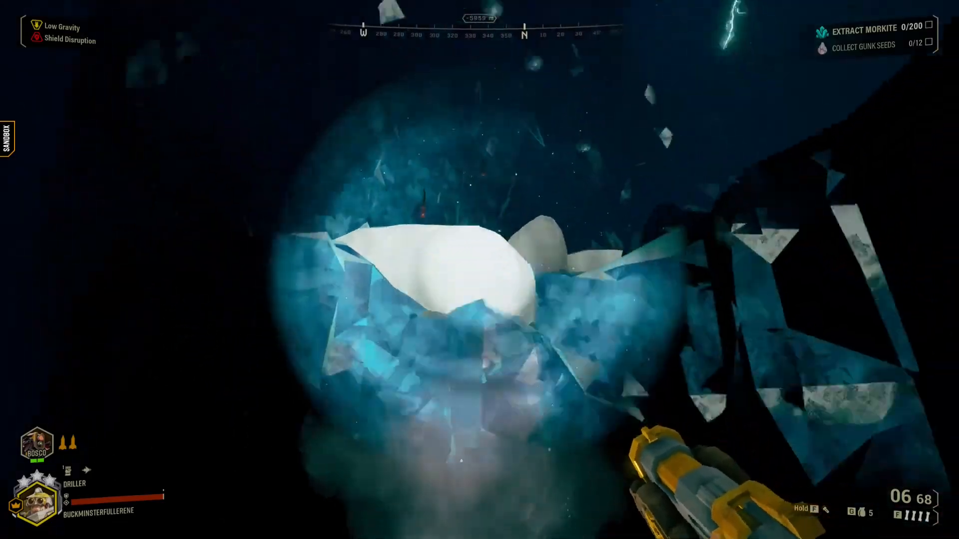
pyautogui.press('w')
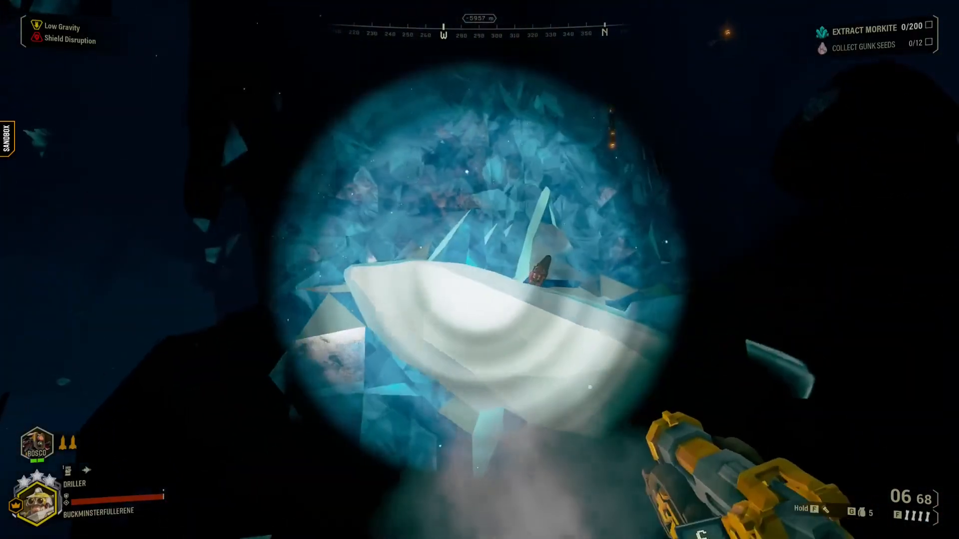
pyautogui.press('2')
pyautogui.press('g')
pyautogui.press('a')
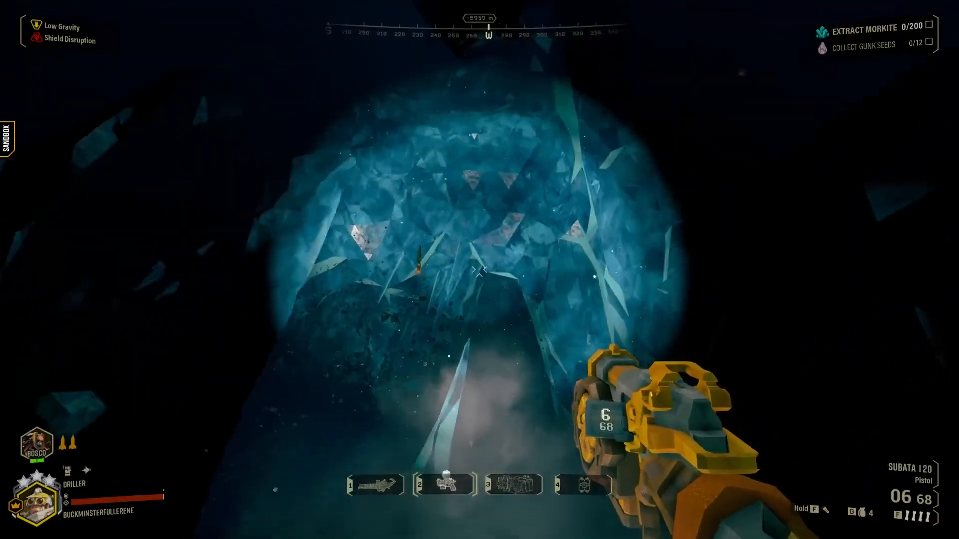
pyautogui.press('d')
pyautogui.press('a')
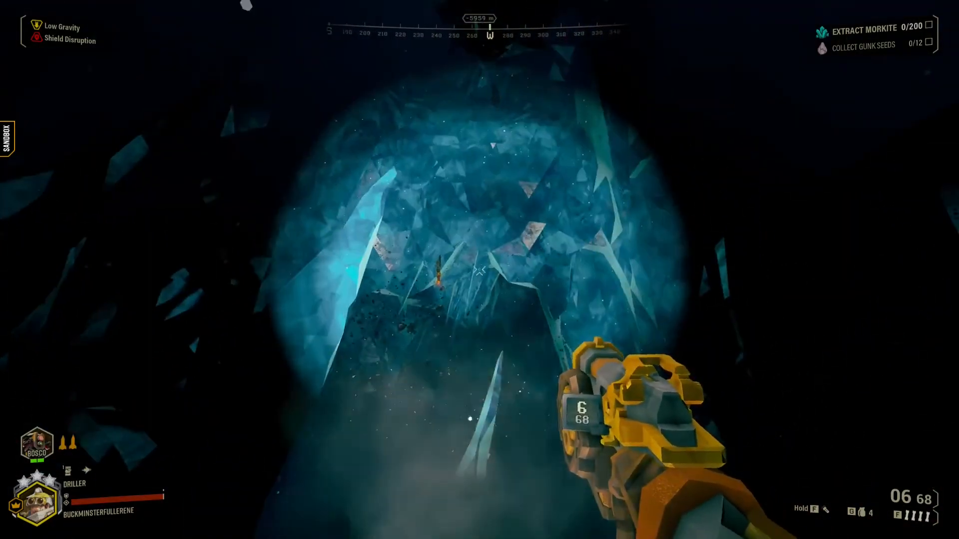
pyautogui.press('w')
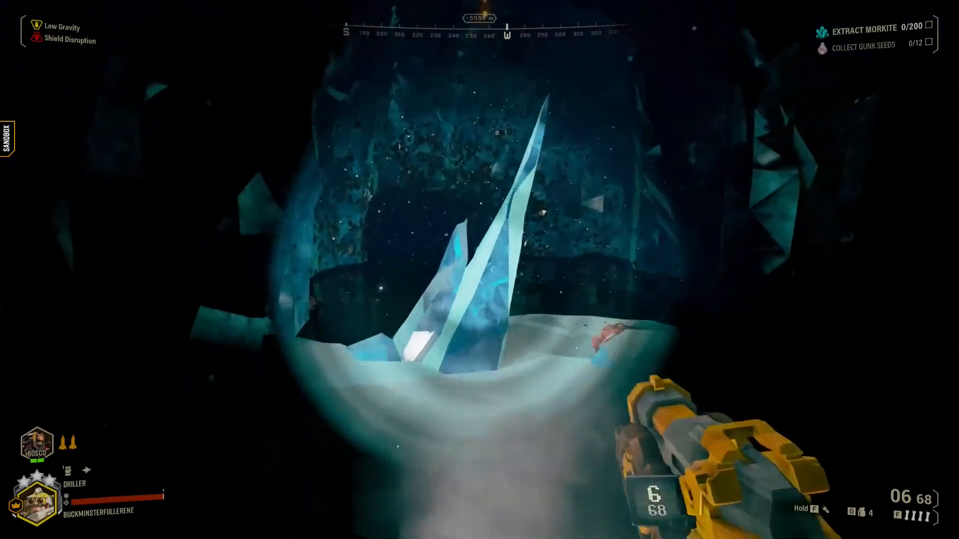
pyautogui.press('space')
pyautogui.press('w')
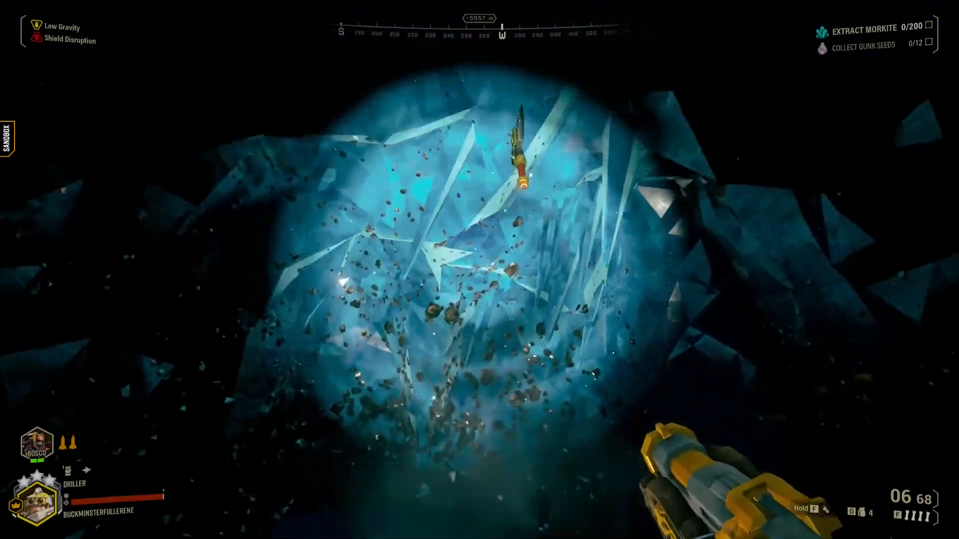
# Switch to the Unreal Editor and examine the directories to never cook in the project's packaging settings
pyautogui.hotkey('alt', 'Tab')
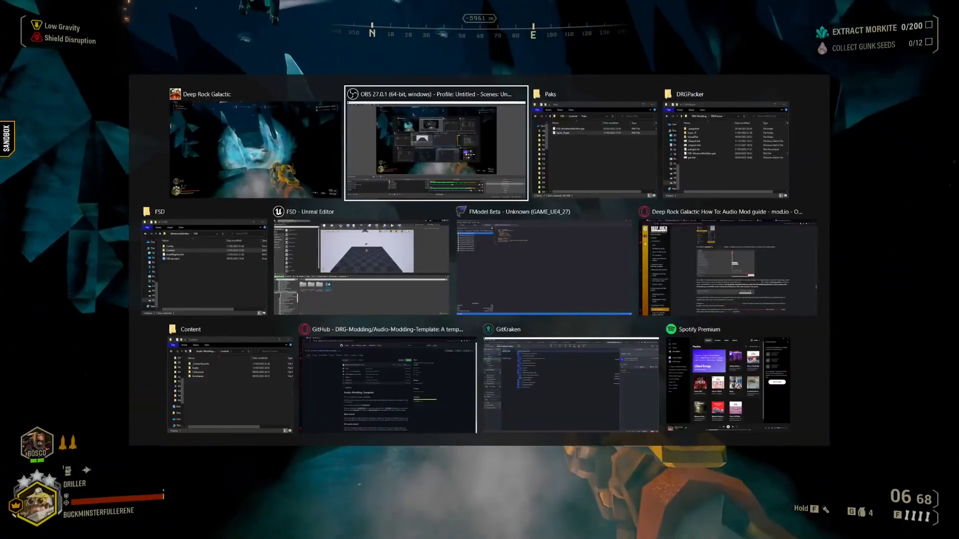
pyautogui.hotkey('alt', 'Tab')
pyautogui.hotkey('alt', 'Tab')
pyautogui.hotkey('alt', 'Tab')
pyautogui.hotkey('alt', 'Tab')
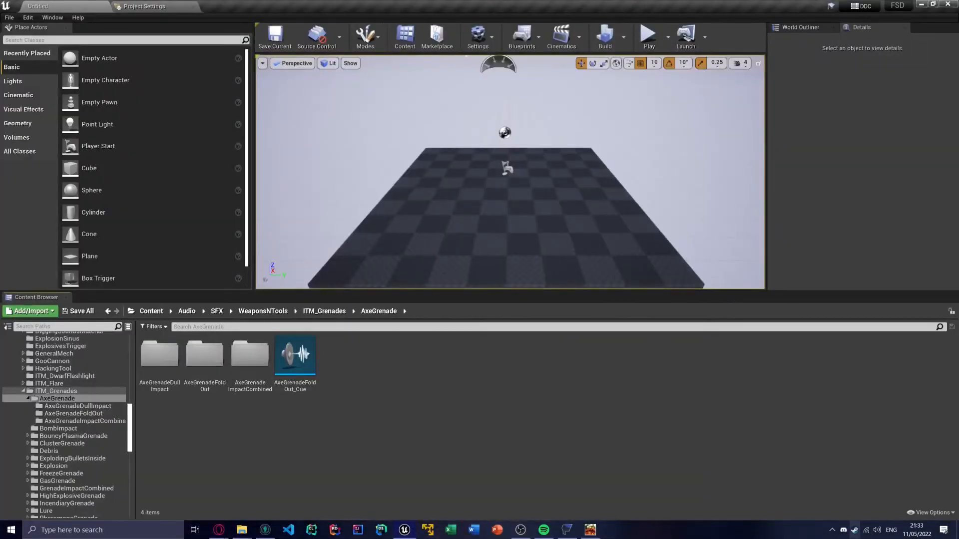
pyautogui.click(164, 7)
pyautogui.scroll(-3, 330, 240)
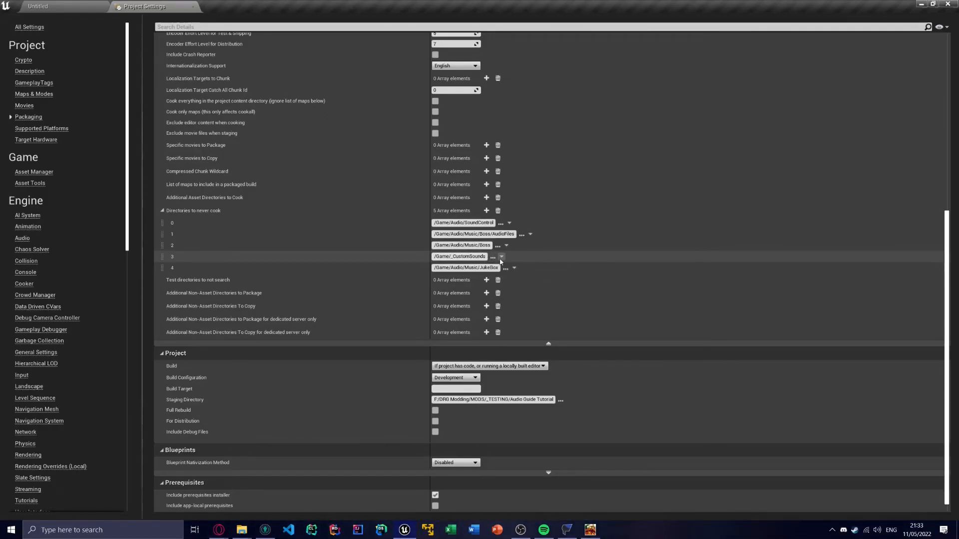
# Return to Deep Rock Galactic and throw the remaining axe grenades at the cave walls to listen to their sounds
pyautogui.hotkey('alt', 'Tab')
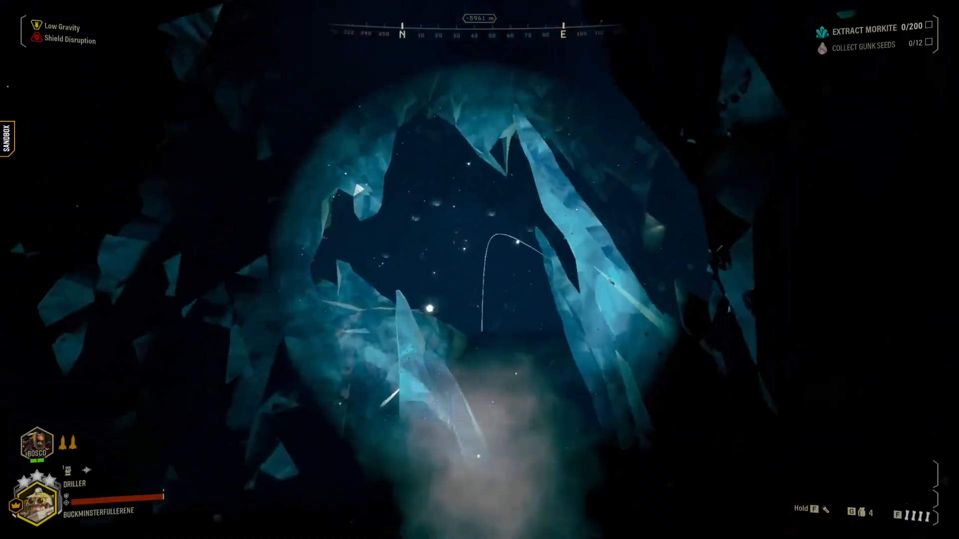
pyautogui.press('2')
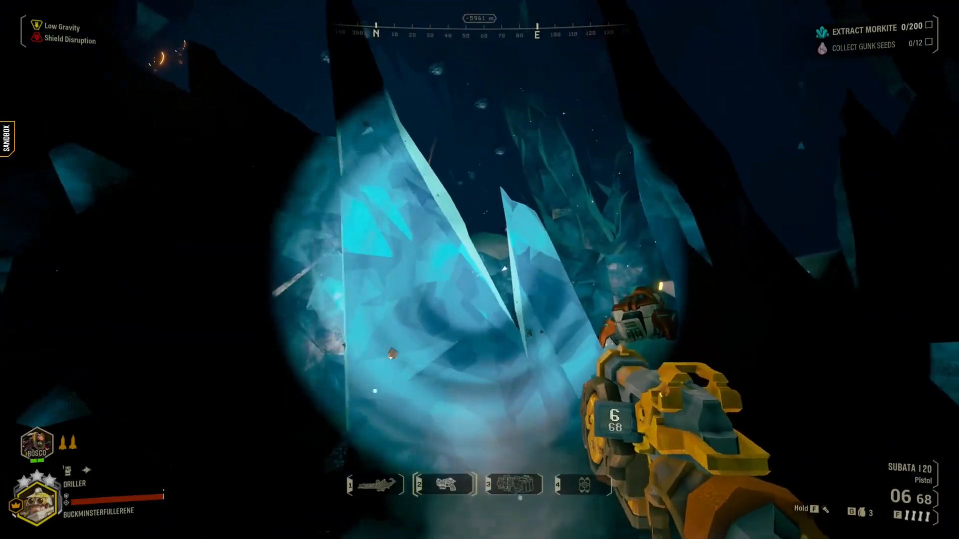
pyautogui.press('w')
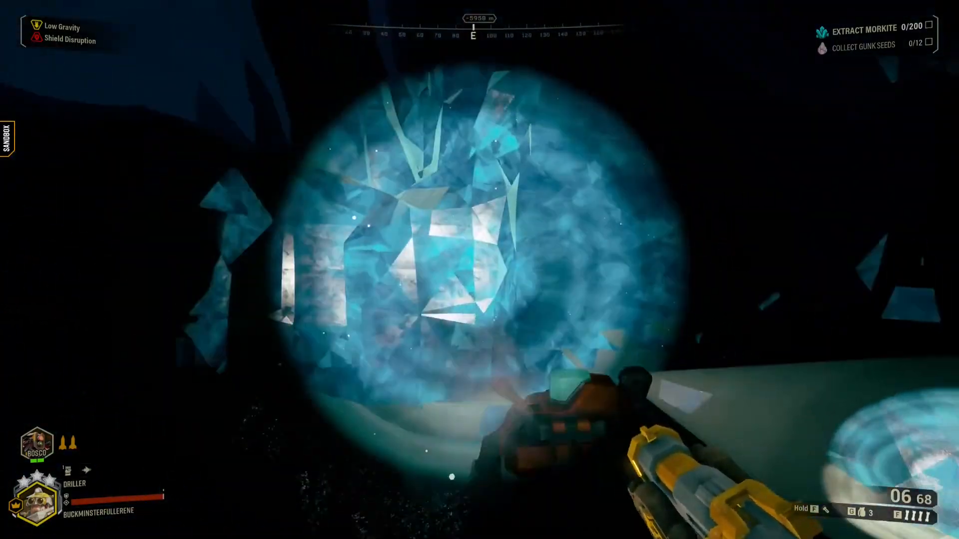
pyautogui.press('g')
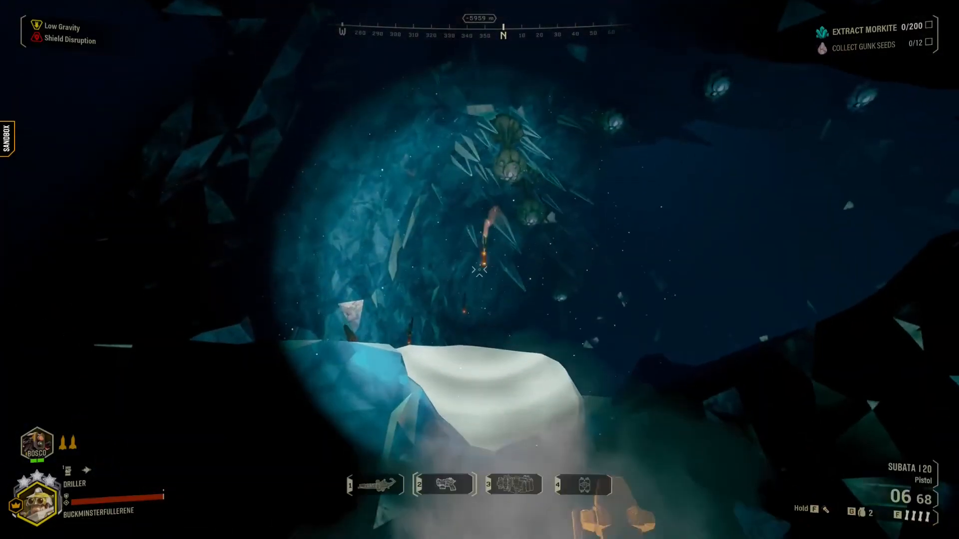
pyautogui.press('w')
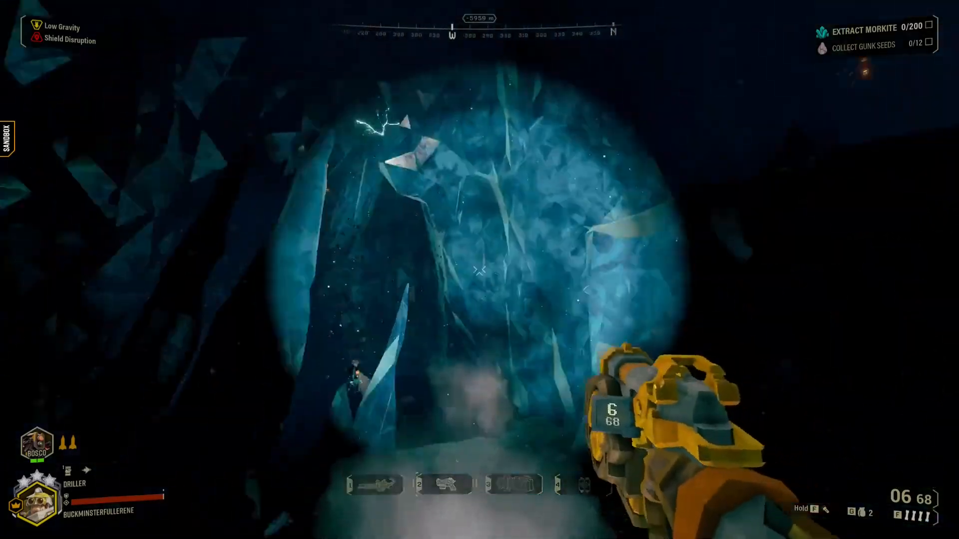
pyautogui.press('w')
pyautogui.press('r')
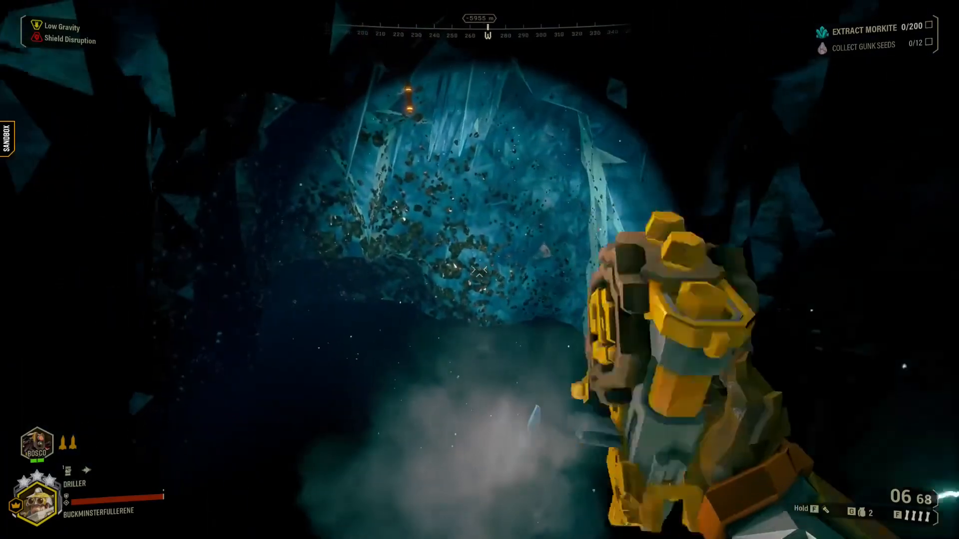
pyautogui.press('w')
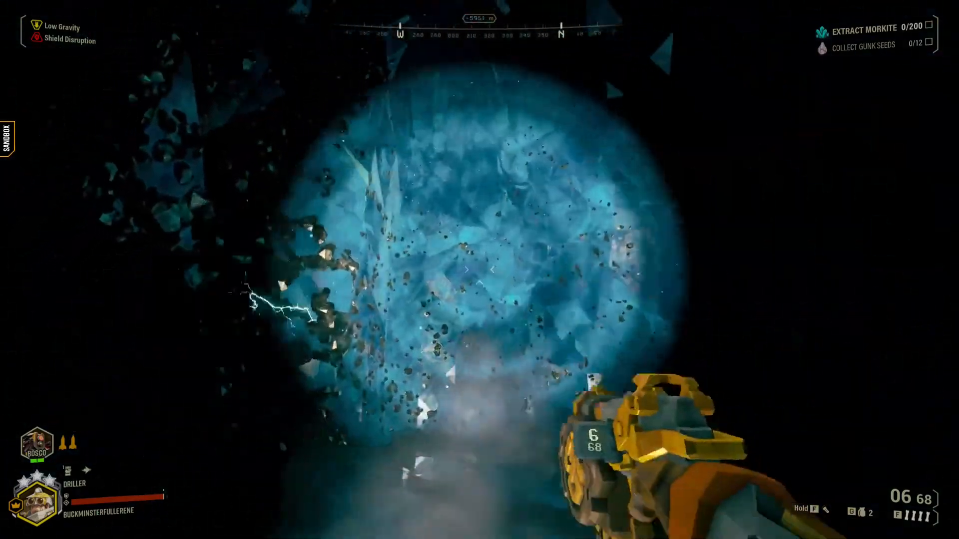
pyautogui.press('w')
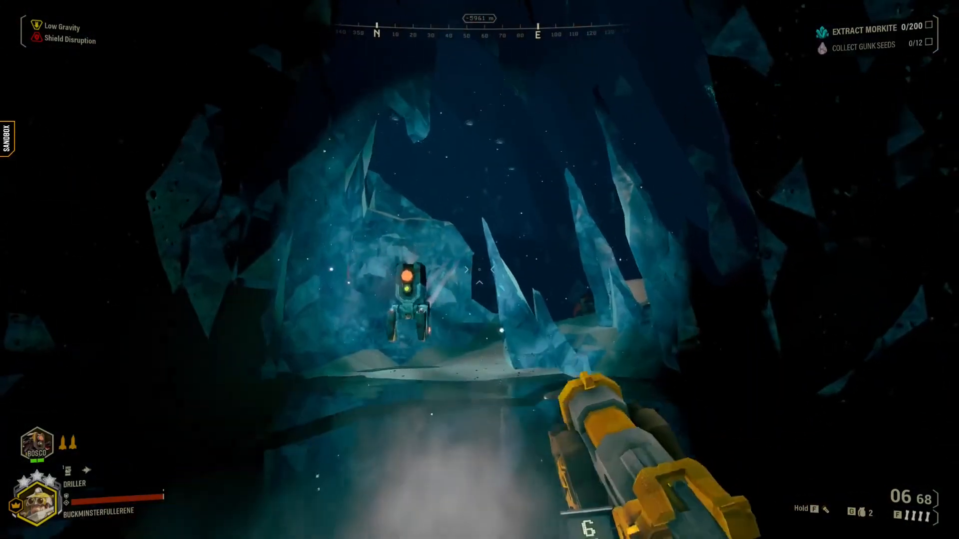
pyautogui.press('w')
pyautogui.press('w')
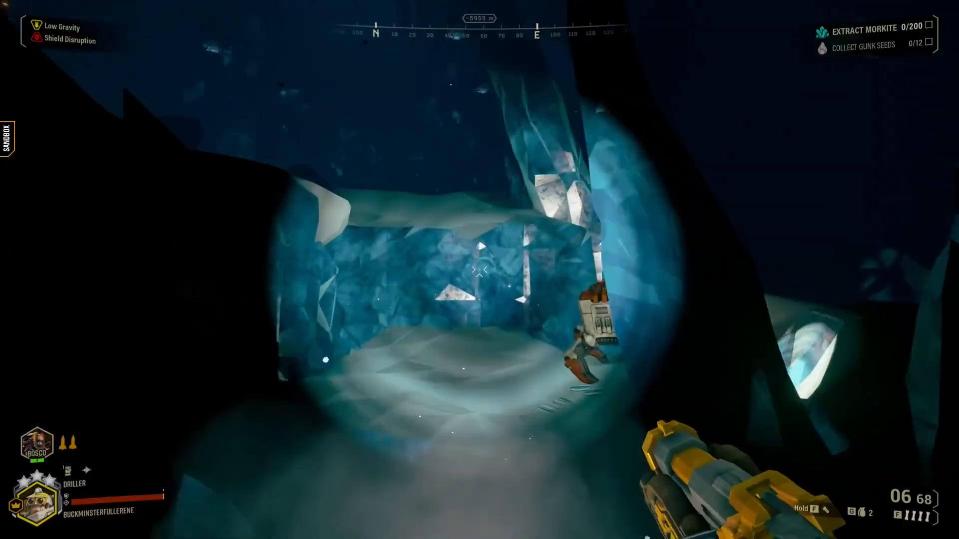
pyautogui.press('w')
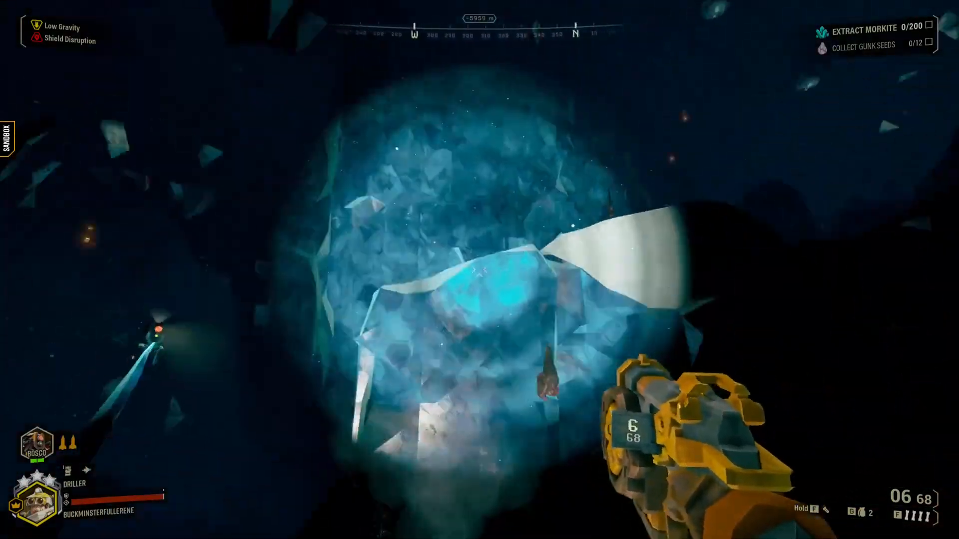
pyautogui.press('w')
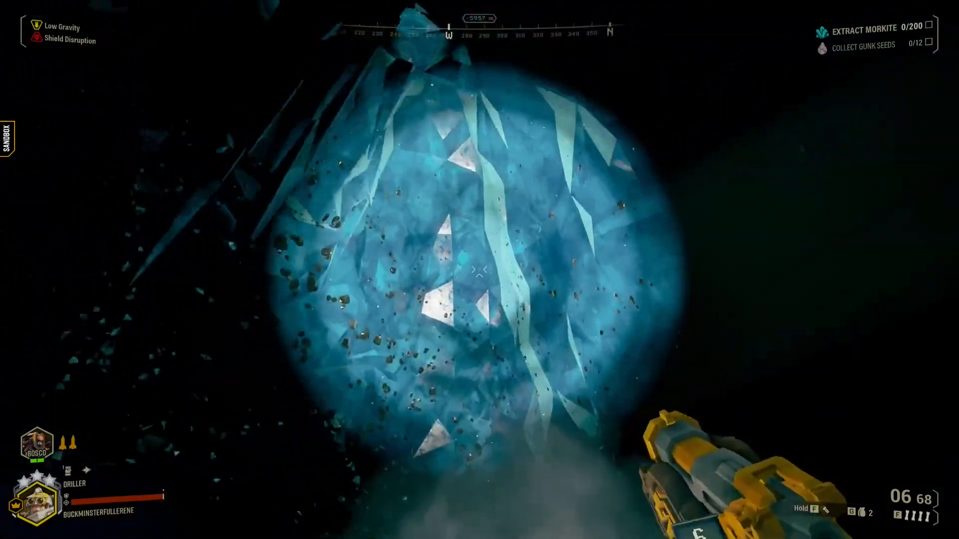
pyautogui.press('v')
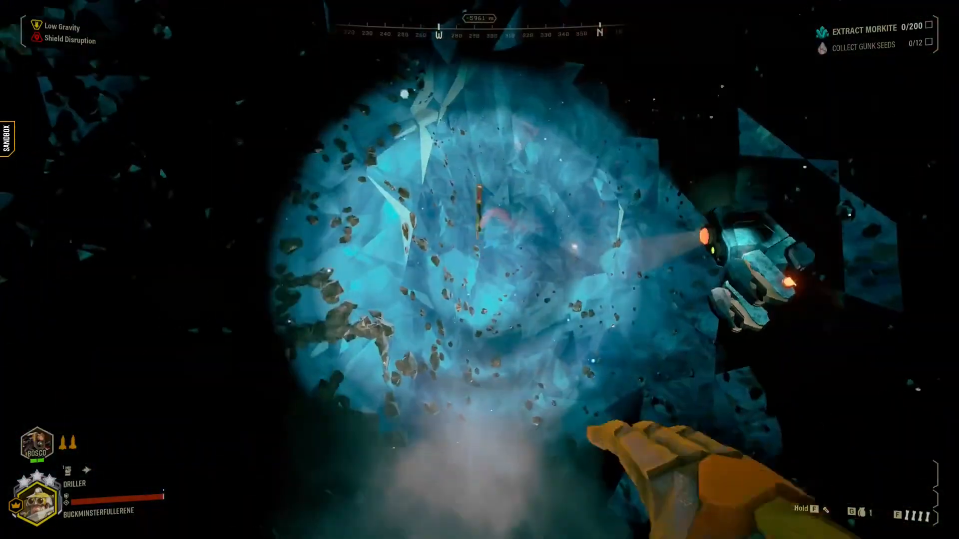
pyautogui.press('2')
pyautogui.press('g')
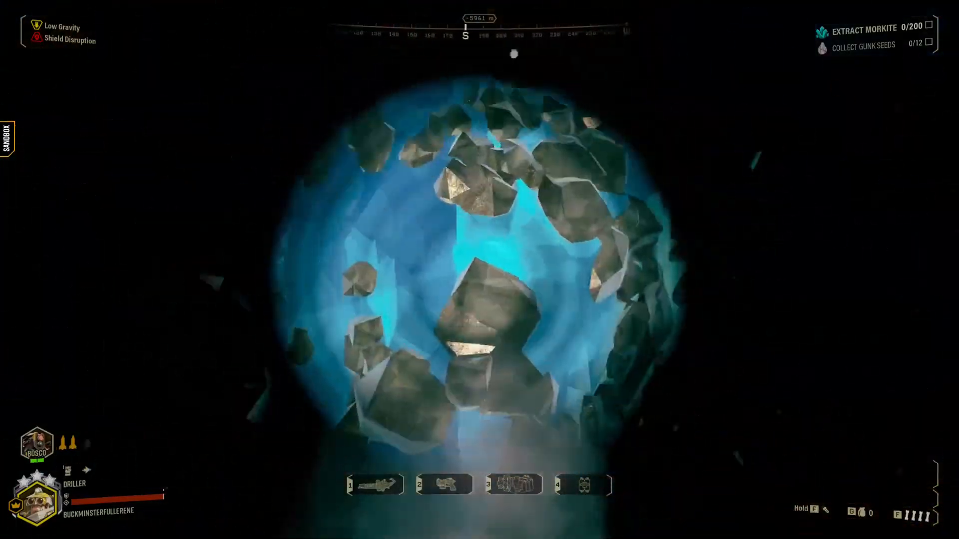
pyautogui.press('2')
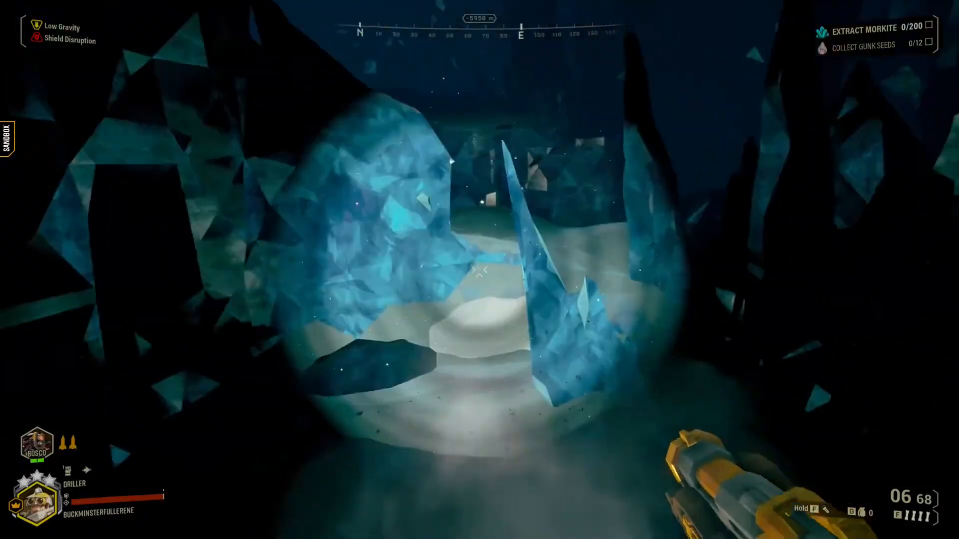
pyautogui.press('1')
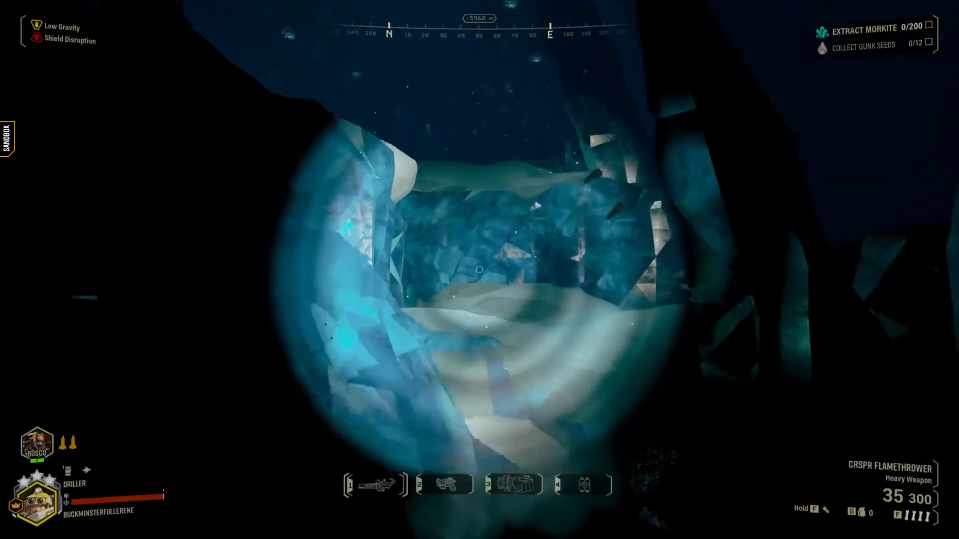
pyautogui.press('o')
# In the Unreal Editor, open the GrapplingTravel_Cue sound cue from the Audio folder and examine its node graph
pyautogui.click(183, 295)
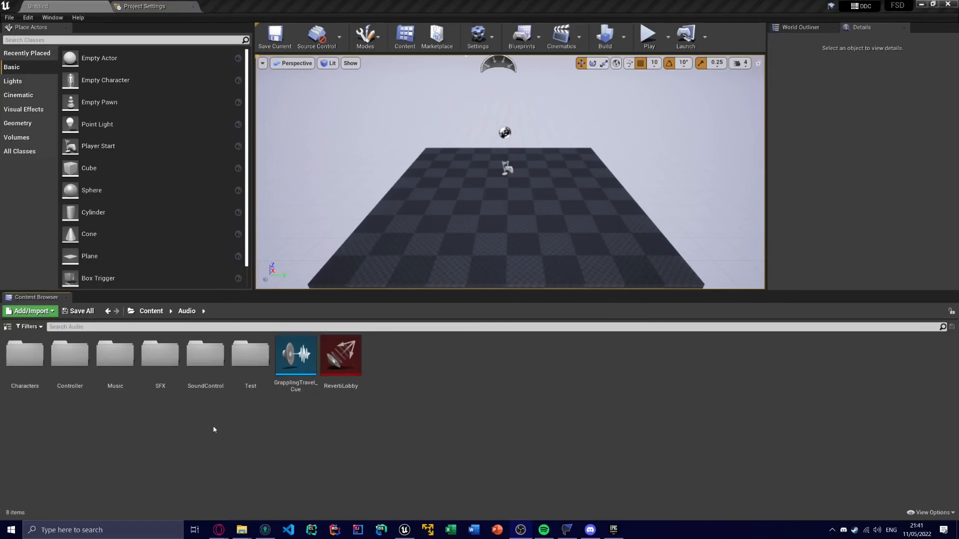
pyautogui.doubleClick(292, 387)
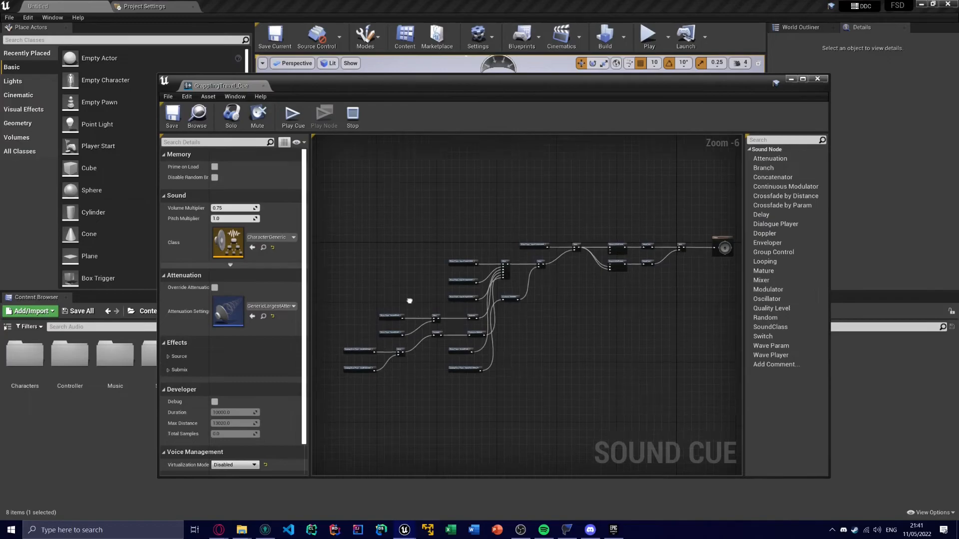
pyautogui.scroll(5, 447, 271)
pyautogui.scroll(-5, 502, 193)
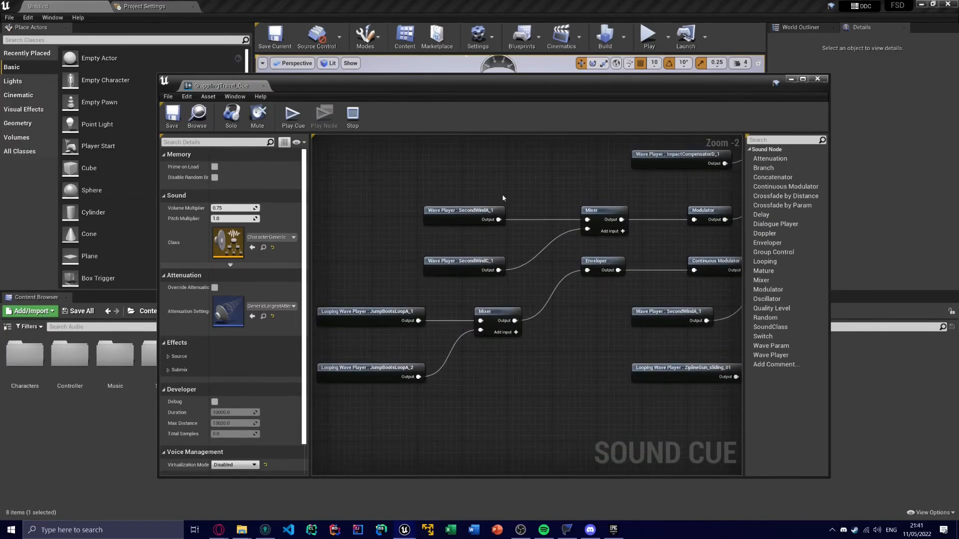
pyautogui.scroll(3, 488, 211)
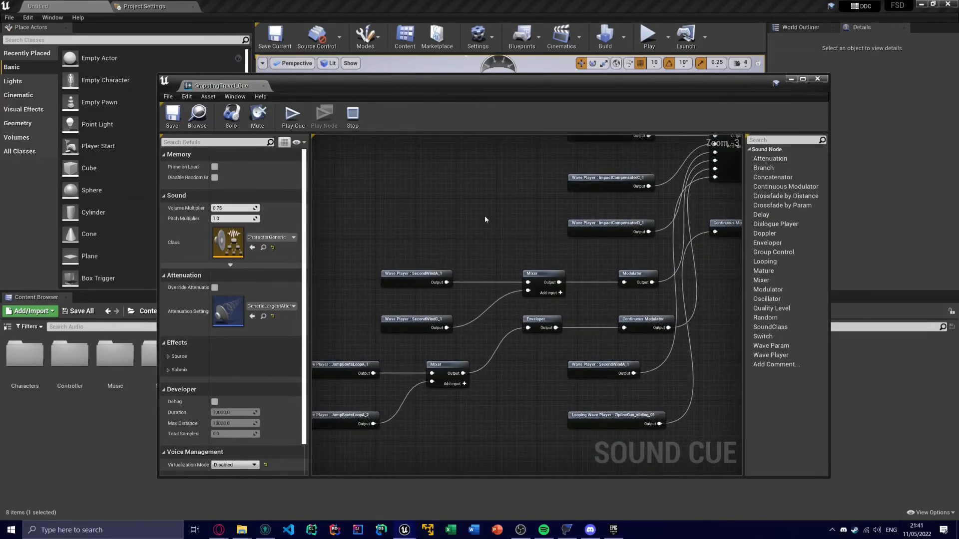
# Dock the GrapplingTravel_Cue editor in the main window and examine how its wave player, mixer and modulator nodes connect
pyautogui.moveTo(222, 85); pyautogui.dragTo(240, 6)
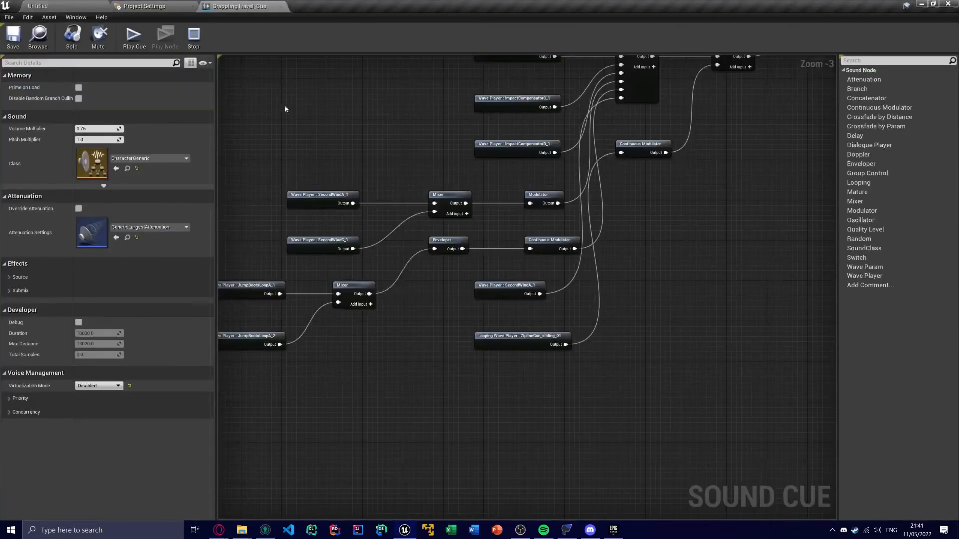
pyautogui.scroll(-3, 495, 244)
pyautogui.scroll(2, 475, 245)
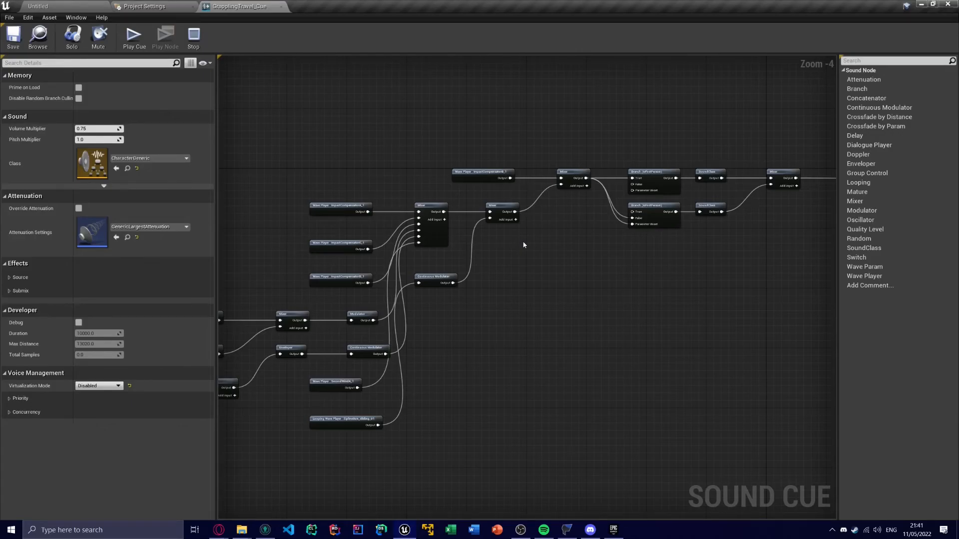
pyautogui.moveTo(524, 244); pyautogui.dragTo(573, 239, button='right')
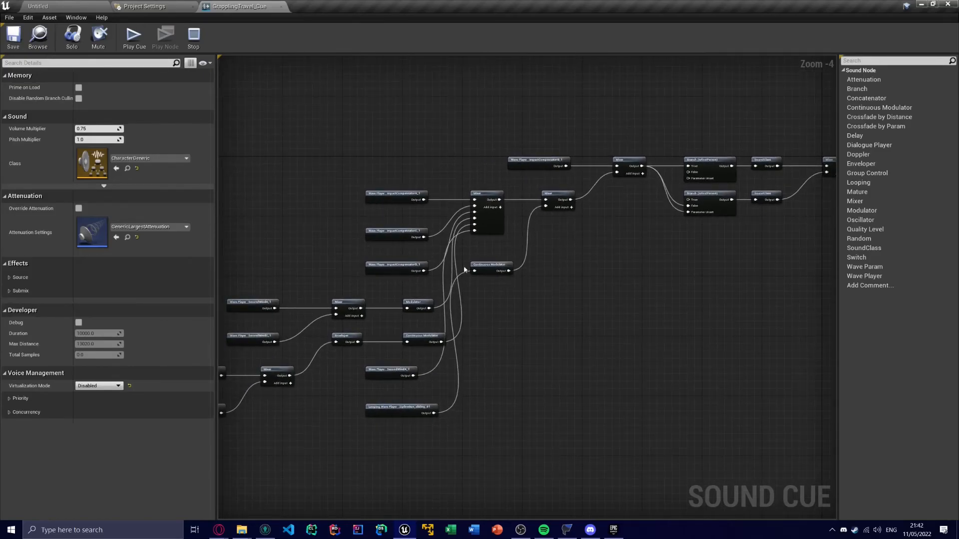
pyautogui.moveTo(334, 164); pyautogui.dragTo(368, 153, button='right')
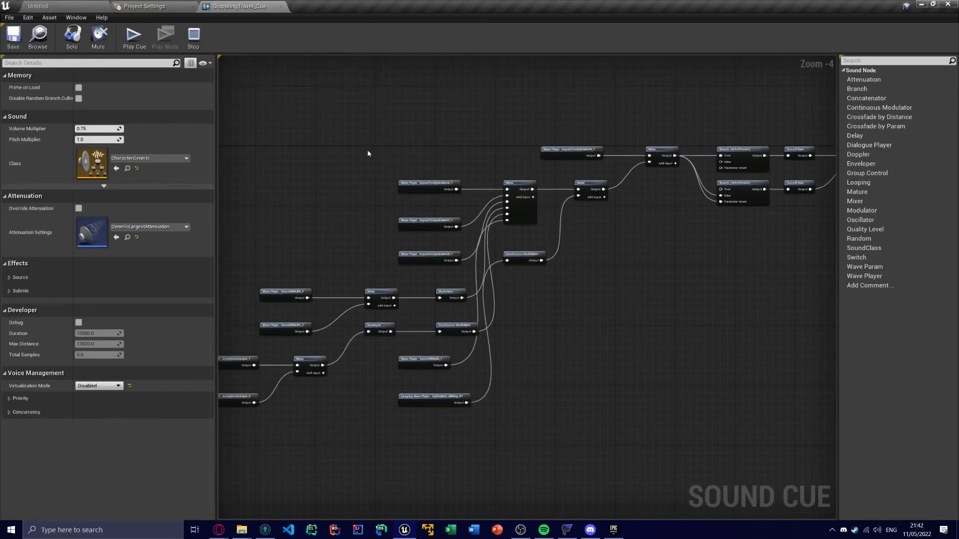
pyautogui.moveTo(313, 290); pyautogui.dragTo(403, 194, button='right')
pyautogui.scroll(1, 361, 244)
pyautogui.scroll(1, 394, 213)
pyautogui.scroll(1, 394, 216)
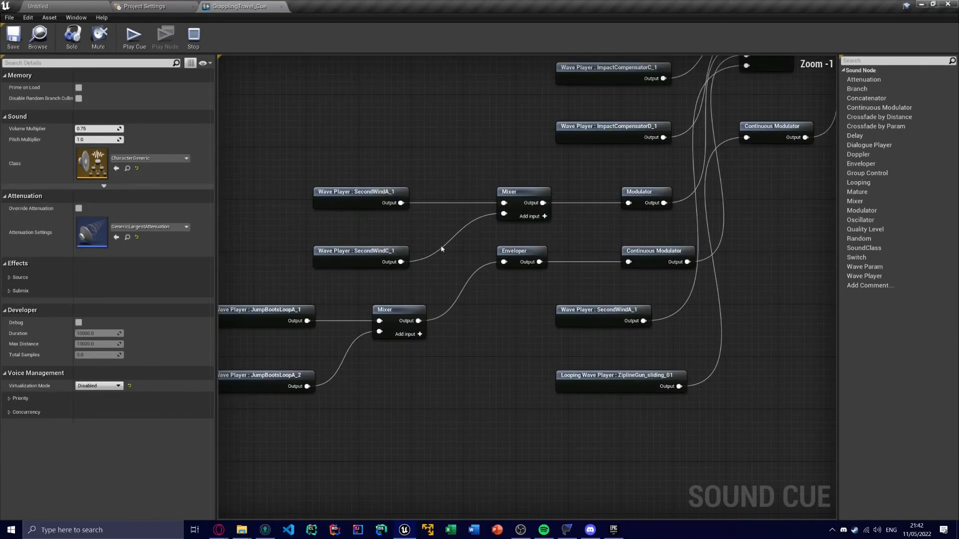
# Switch to FModel, open the GrapplingTravel_Cue package from the FSD/Content/Audio folder and examine its sound node properties
pyautogui.click(567, 529)
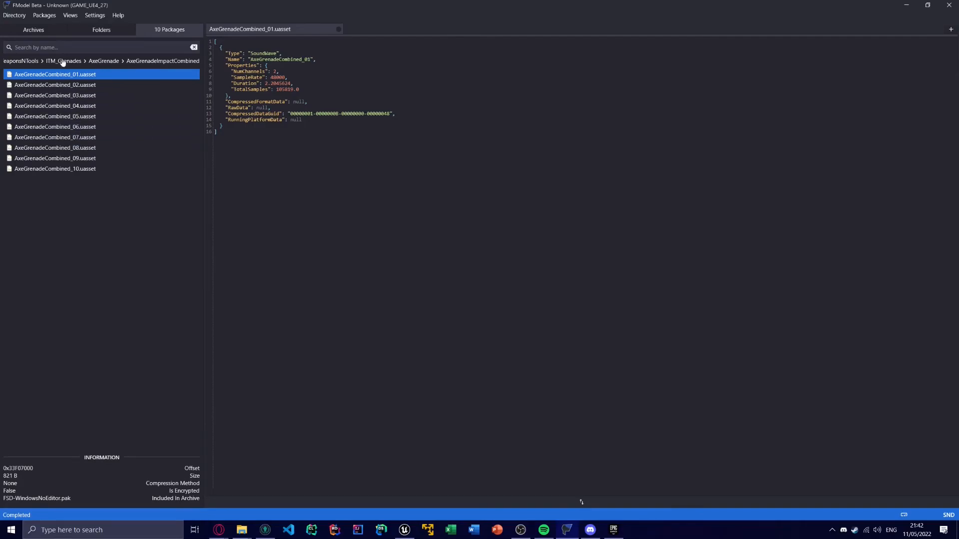
pyautogui.click(29, 62)
pyautogui.scroll(8, 62, 126)
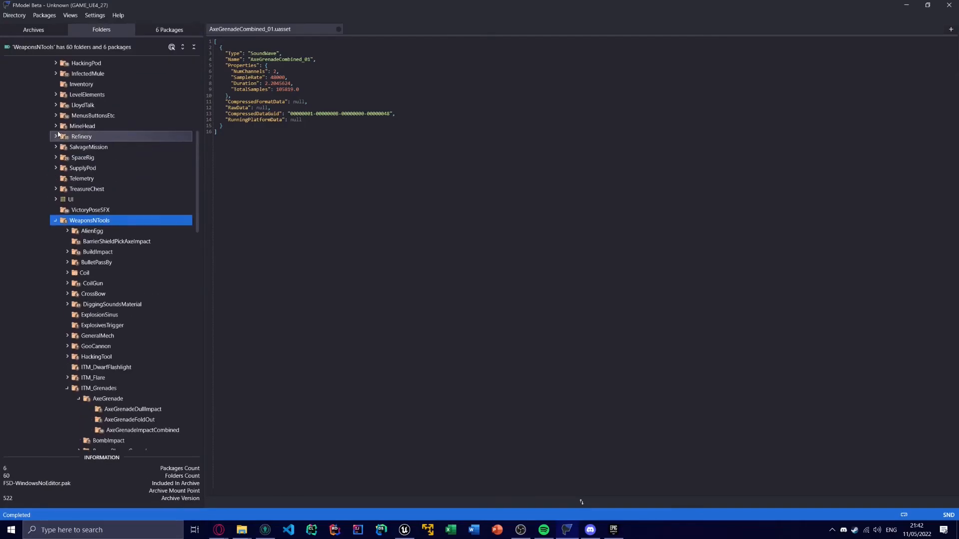
pyautogui.scroll(6, 60, 133)
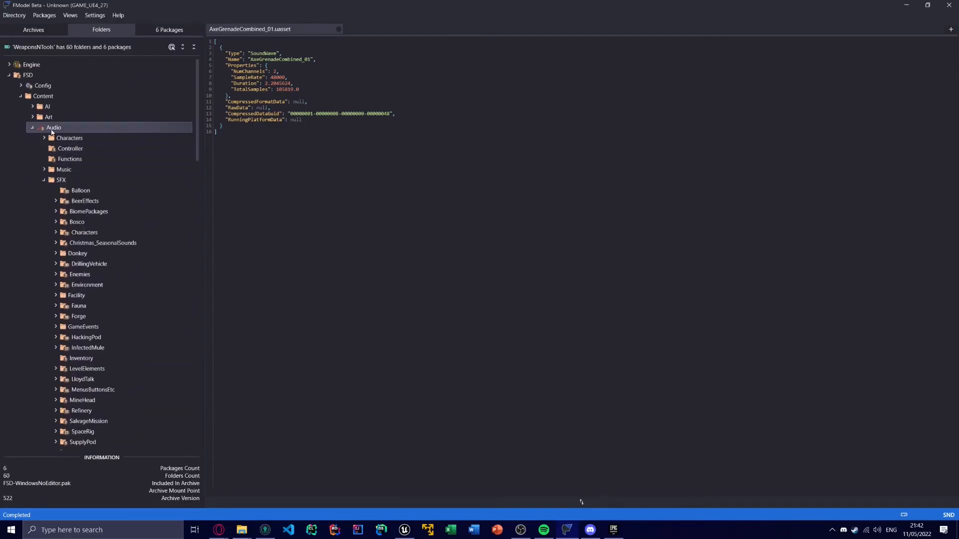
pyautogui.click(56, 131)
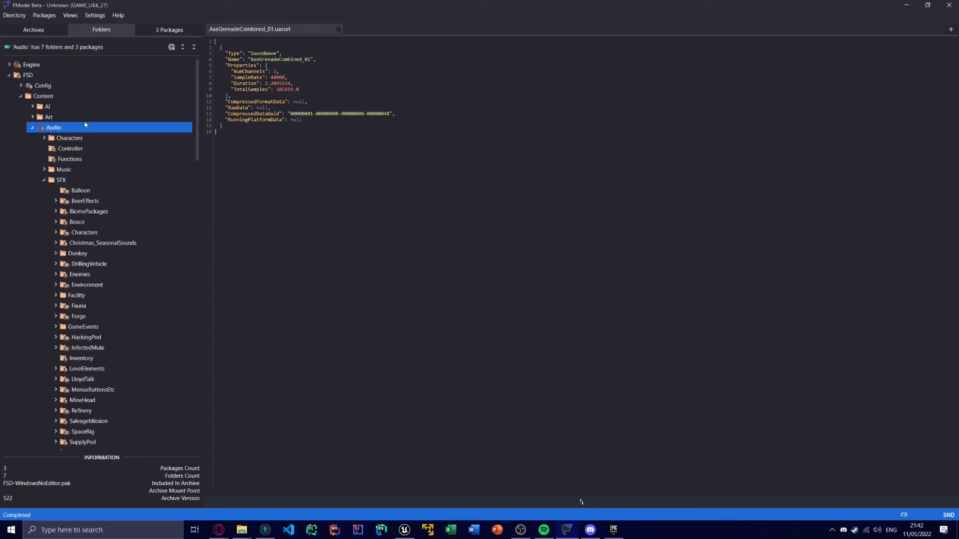
pyautogui.click(170, 29)
pyautogui.doubleClick(86, 84)
pyautogui.scroll(-20, 318, 149)
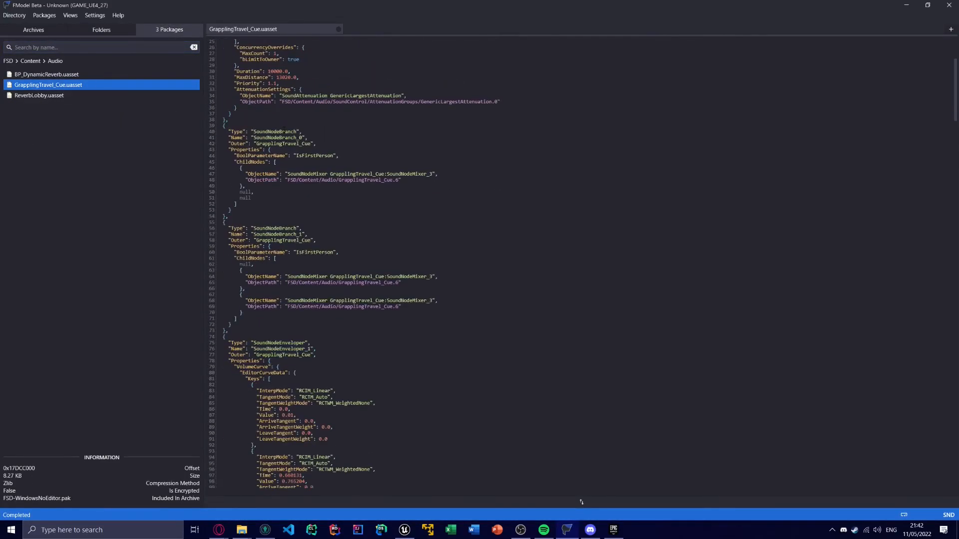
pyautogui.moveTo(953, 132); pyautogui.dragTo(896, 85)
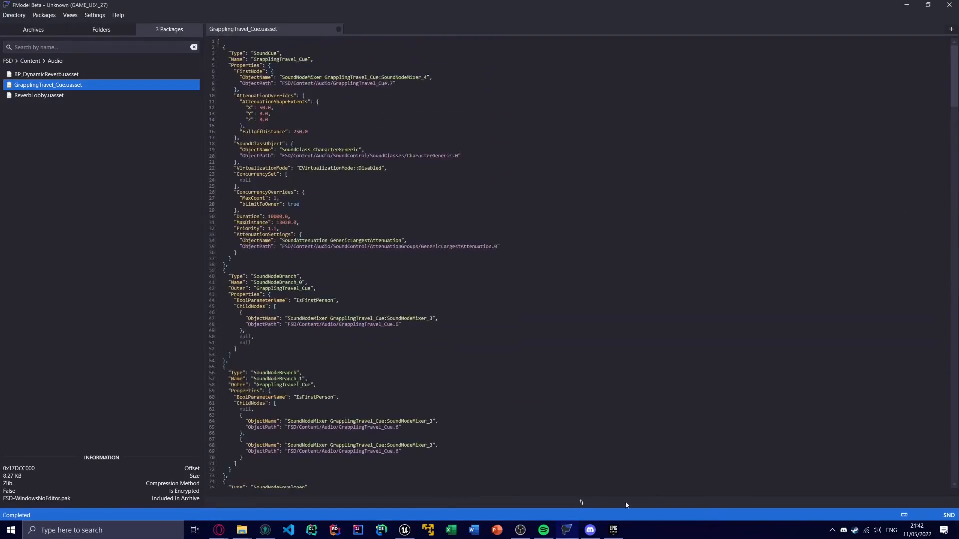
# Return to the Unreal Editor and inspect the Enveloper node and the Mixer node fed by the SecondWind wave players
pyautogui.click(568, 529)
pyautogui.moveTo(466, 388); pyautogui.dragTo(468, 422, button='right')
pyautogui.scroll(-3, 469, 422)
pyautogui.scroll(3, 477, 388)
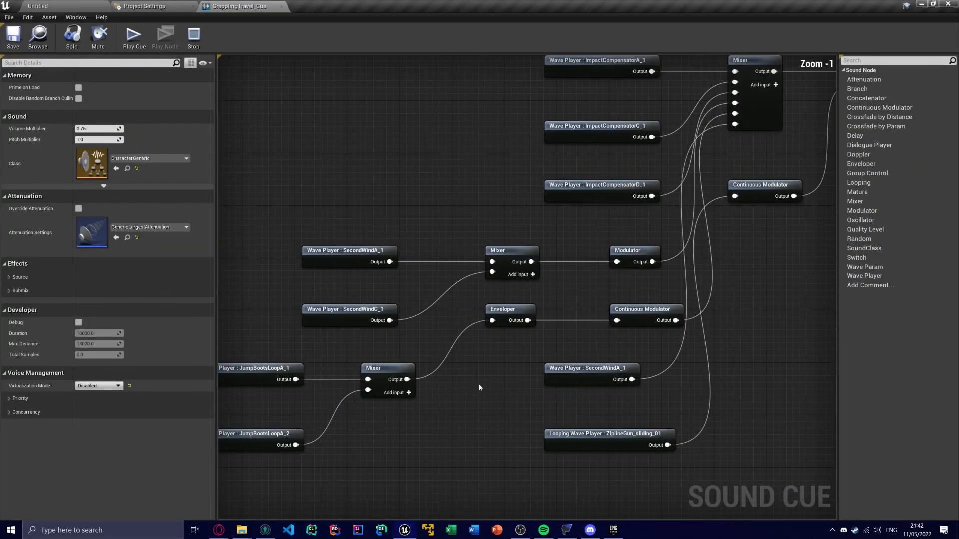
pyautogui.click(503, 313)
pyautogui.click(509, 255)
pyautogui.click(437, 234)
# Follow the sound cue graph to its Output node, examining the IsFirstPerson Branch and SoundClass nodes, and review the whole graph
pyautogui.scroll(-1, 421, 353)
pyautogui.moveTo(580, 108); pyautogui.dragTo(435, 207, button='right')
pyautogui.moveTo(700, 232); pyautogui.dragTo(429, 264, button='right')
pyautogui.moveTo(615, 212); pyautogui.dragTo(444, 258, button='right')
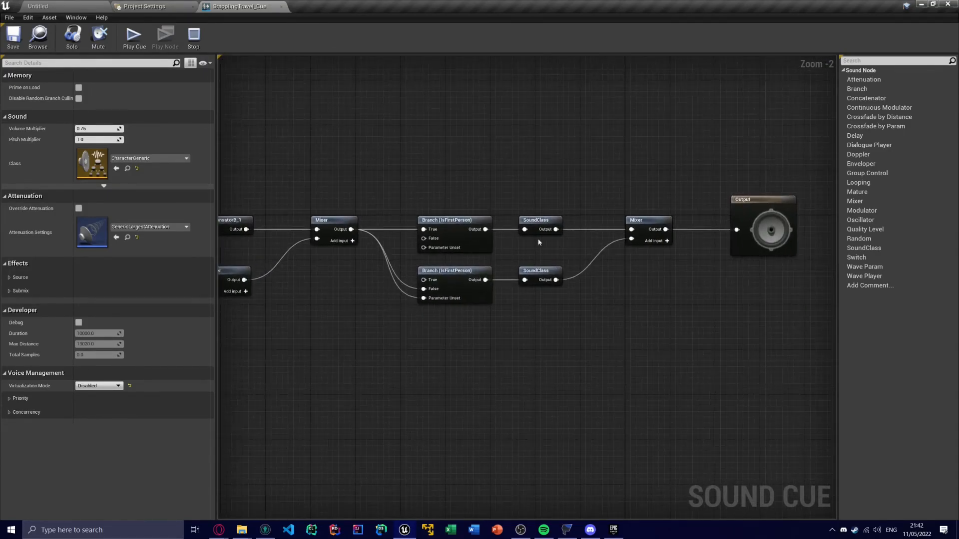
pyautogui.moveTo(451, 252); pyautogui.dragTo(535, 327)
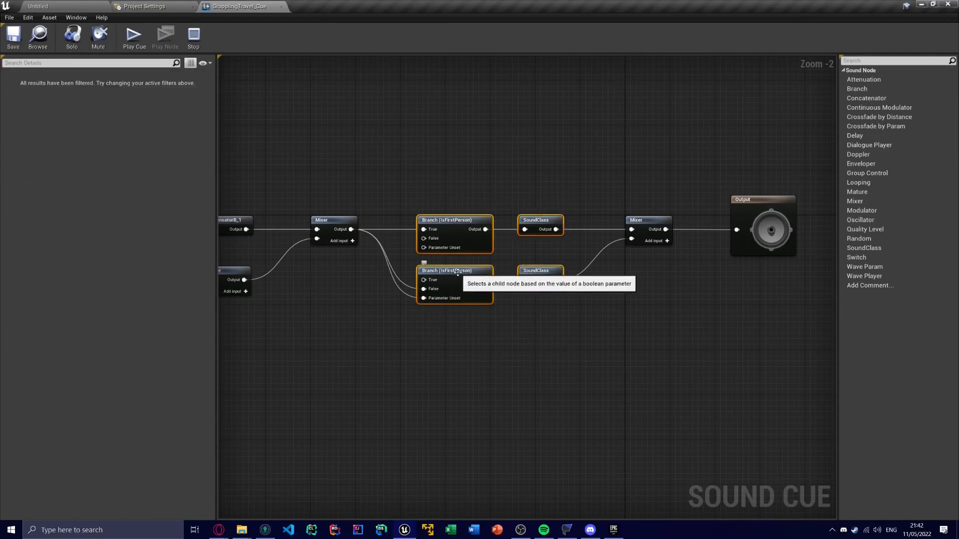
pyautogui.click(572, 314)
pyautogui.moveTo(572, 313); pyautogui.dragTo(518, 336, button='right')
pyautogui.scroll(-3, 518, 335)
pyautogui.moveTo(433, 365); pyautogui.dragTo(565, 288, button='right')
pyautogui.moveTo(473, 312); pyautogui.dragTo(516, 282, button='right')
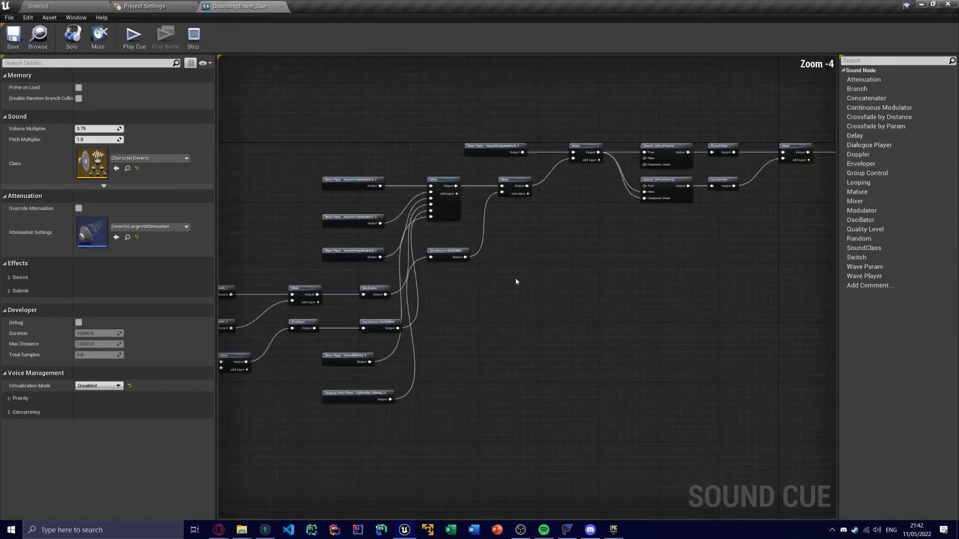
pyautogui.scroll(2, 516, 282)
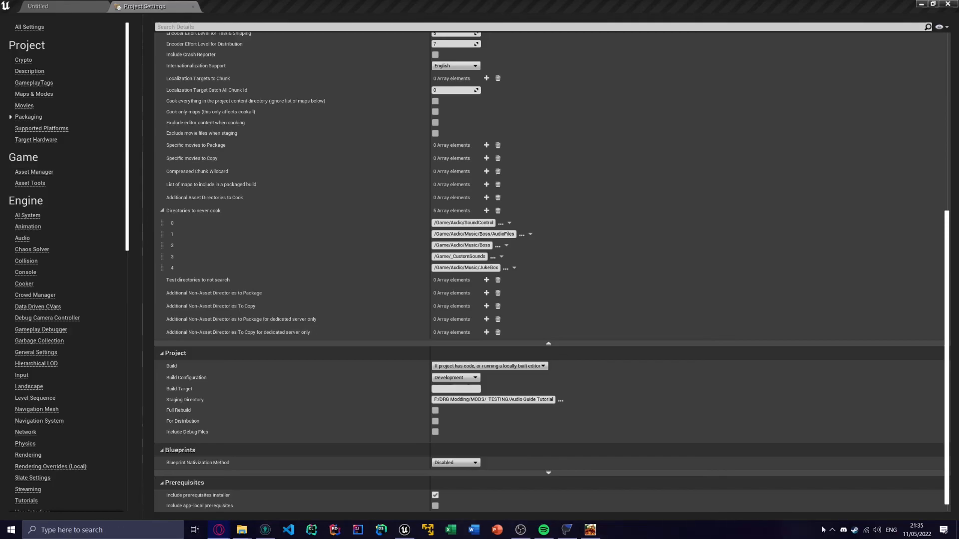
# Switch to Discord and browse the messages in the DRG Modding server's mod-questions channel
pyautogui.click(844, 530)
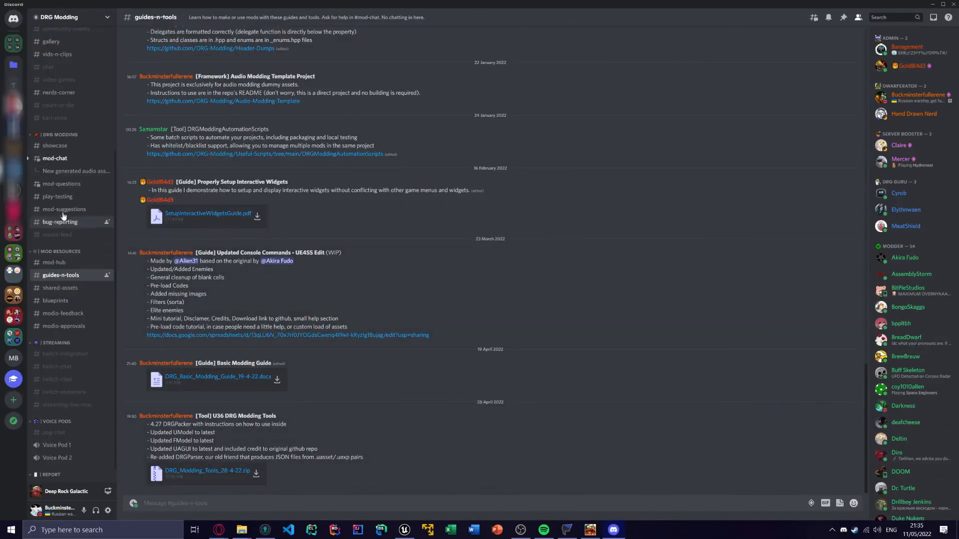
pyautogui.click(61, 184)
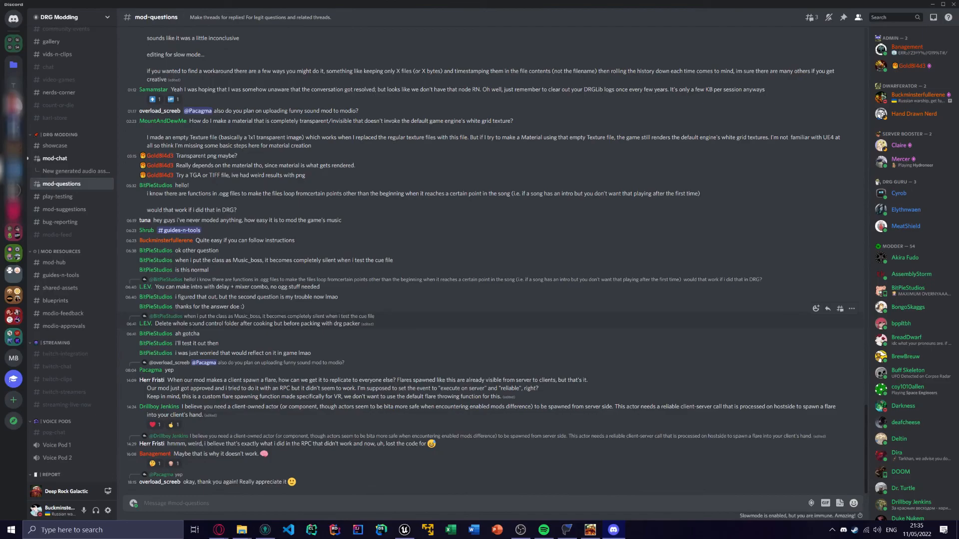
pyautogui.scroll(5, 763, 62)
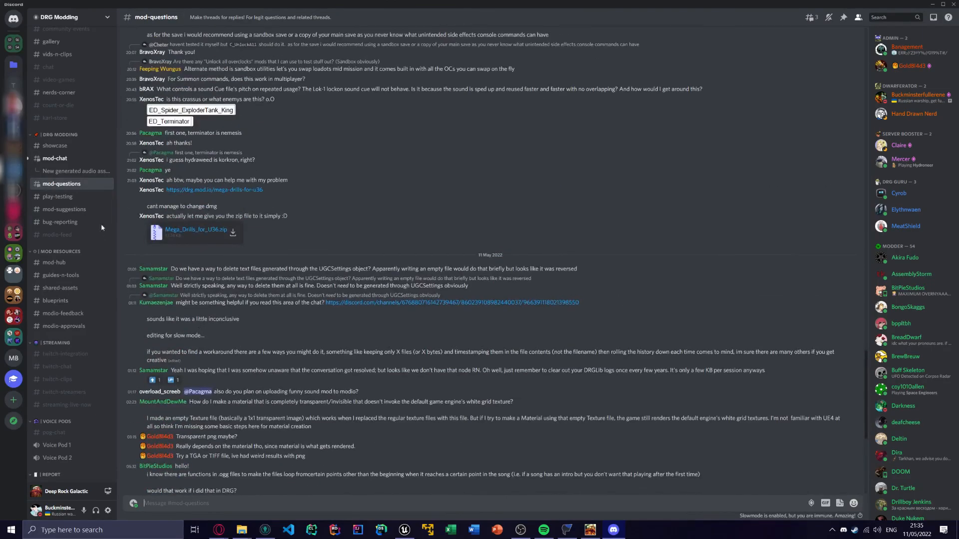
# Look through the active and archived threads of the mod-questions channel and return to its latest messages
pyautogui.click(811, 18)
pyautogui.scroll(-3, 658, 165)
pyautogui.scroll(6, 651, 160)
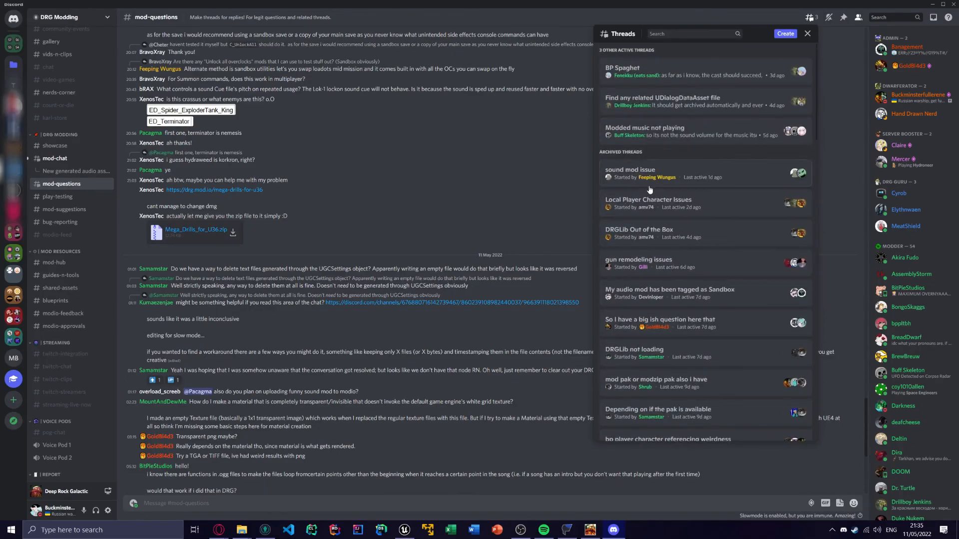
pyautogui.scroll(-5, 653, 214)
pyautogui.scroll(5, 642, 217)
pyautogui.click(514, 162)
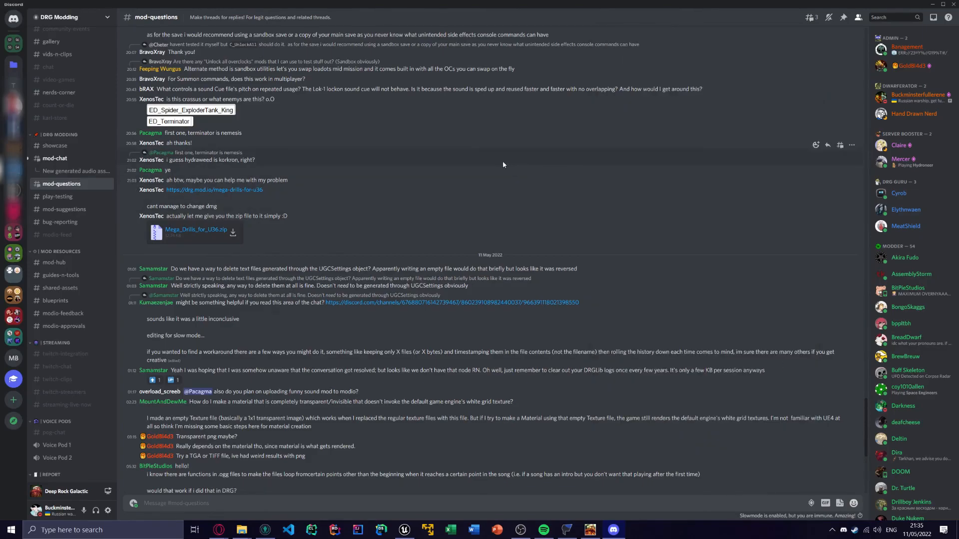
pyautogui.scroll(-5, 510, 164)
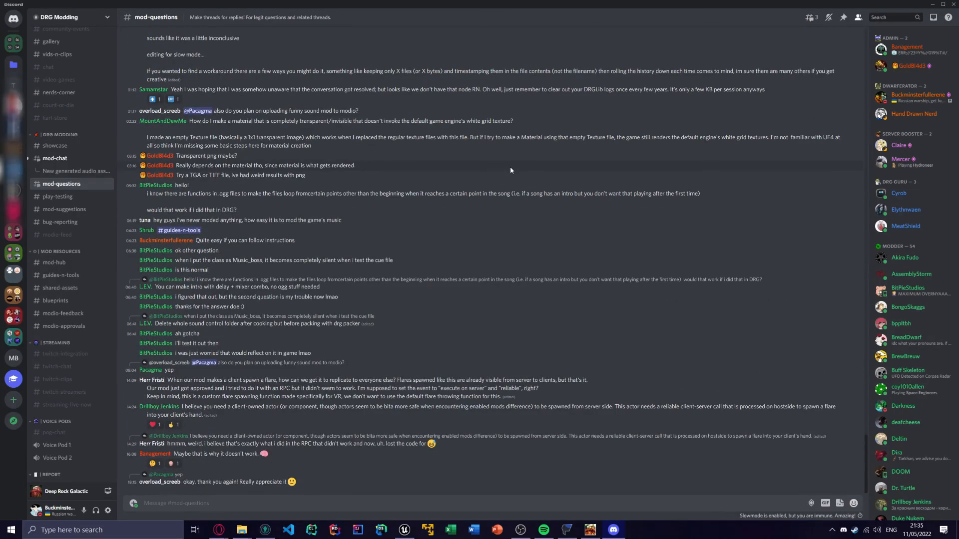